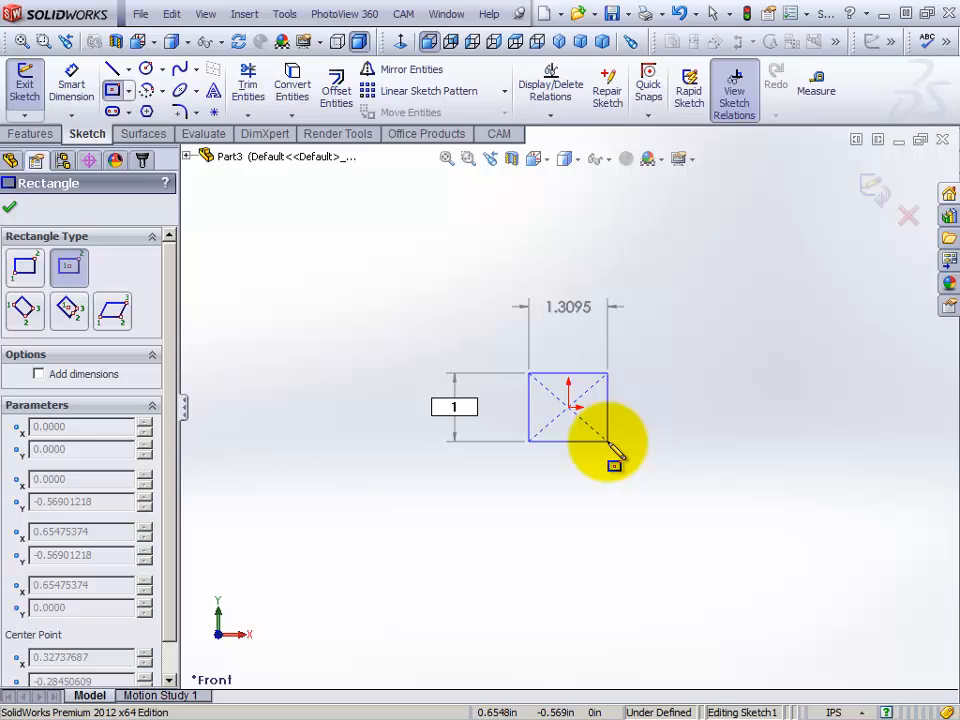
- Set the origin-centred rectangle's height and width to 1 in each and finish the rectangle
key(Tab)
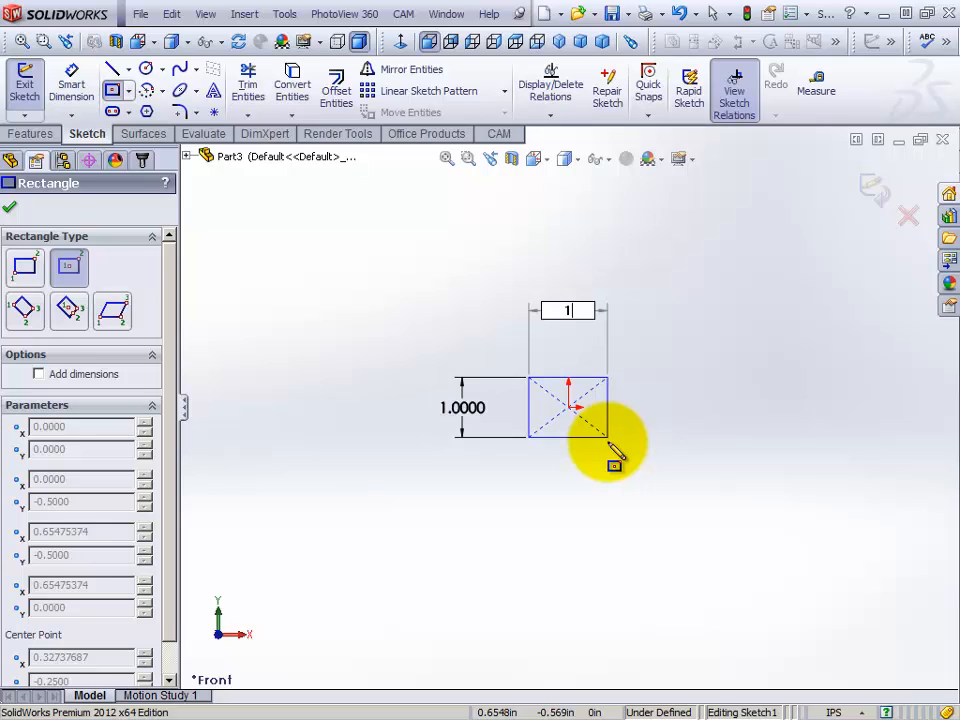
key(Return)
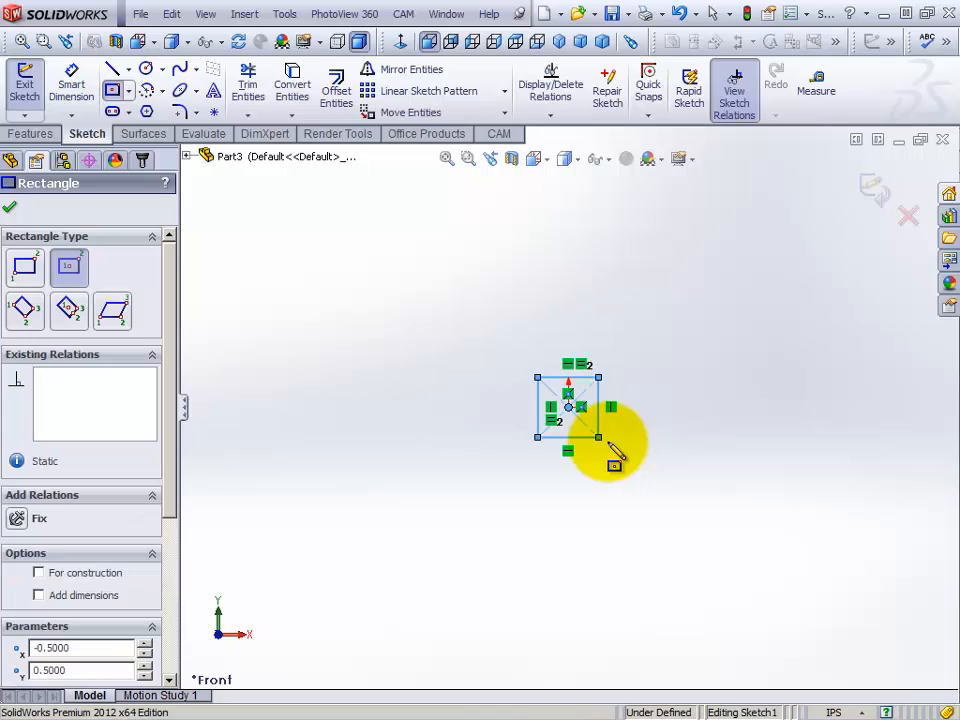
click(11, 210)
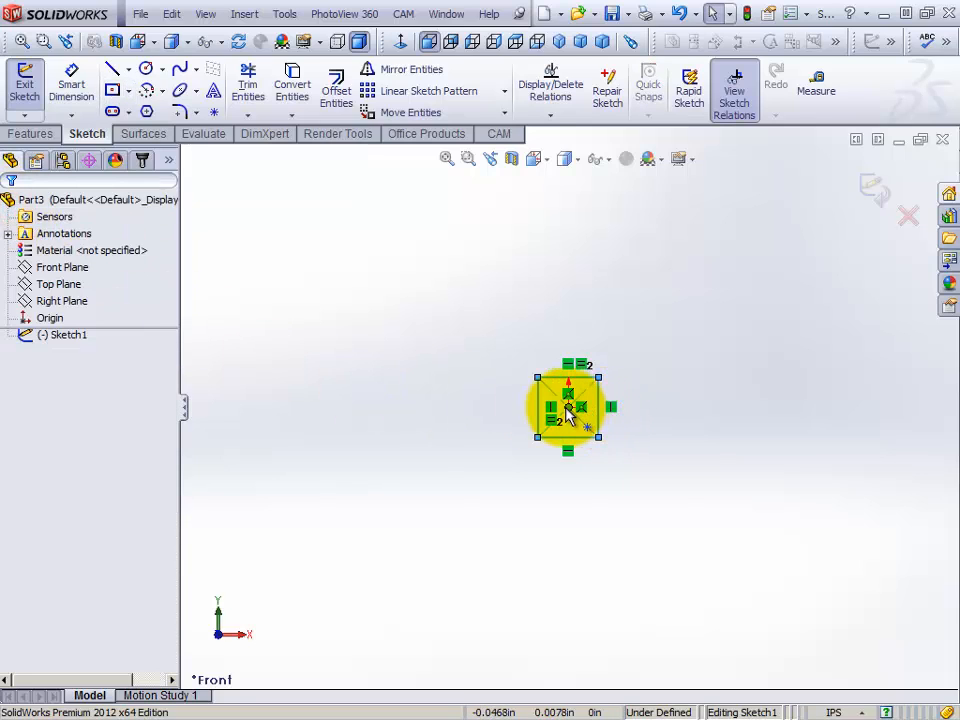
- Offset the square's outline inward by 0.1 in, with the chain selected and the direction reversed
scroll(566, 408, down, 3)
scroll(570, 412, down, 2)
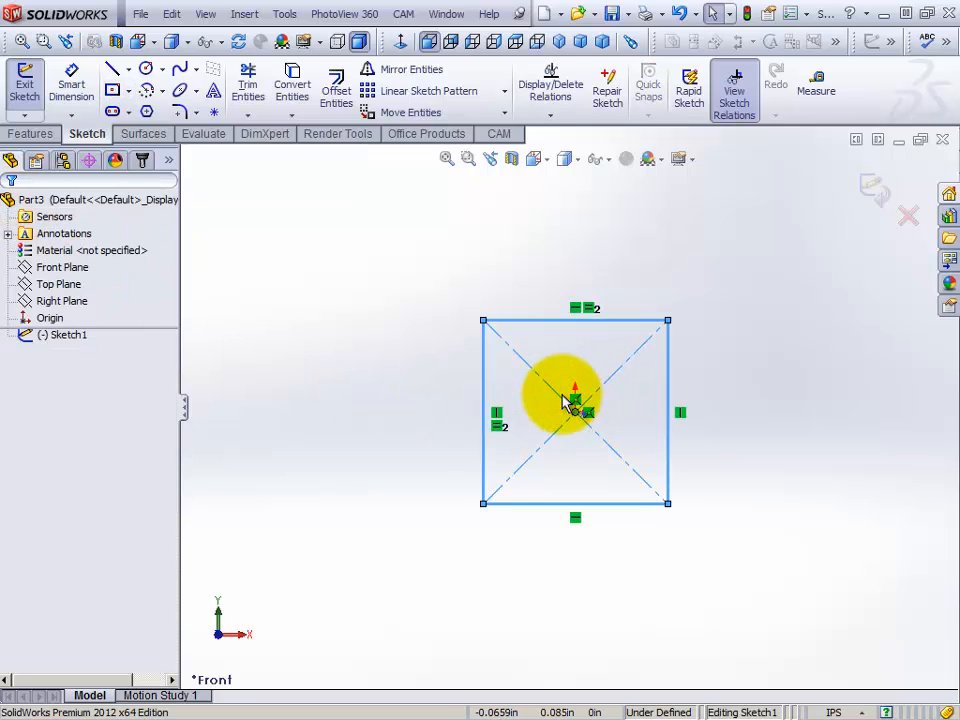
click(337, 98)
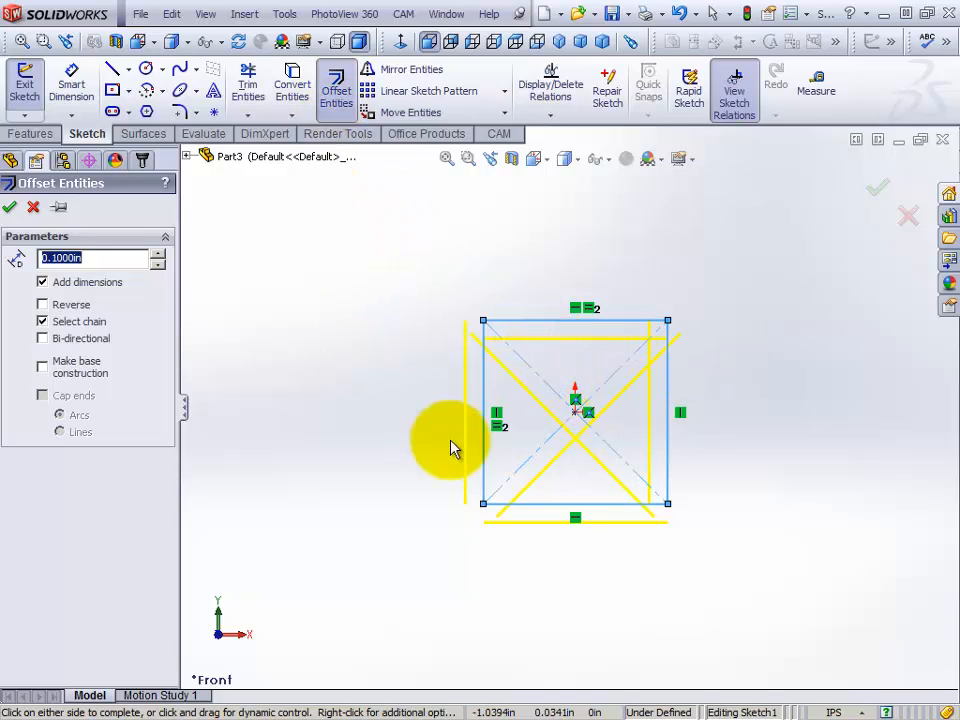
click(34, 209)
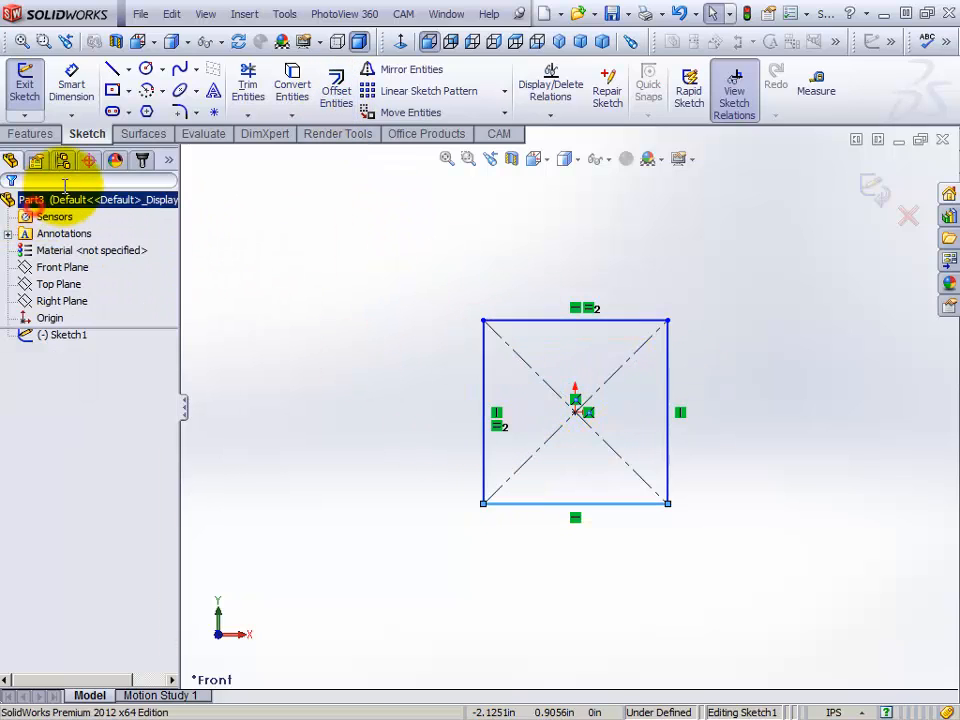
click(337, 96)
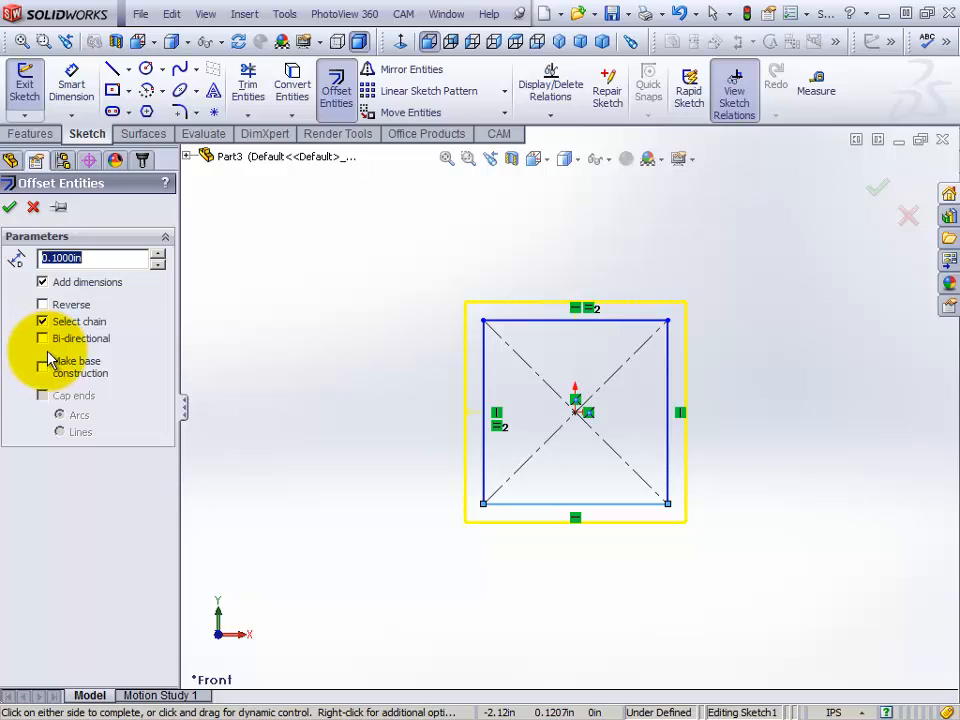
click(42, 320)
click(42, 304)
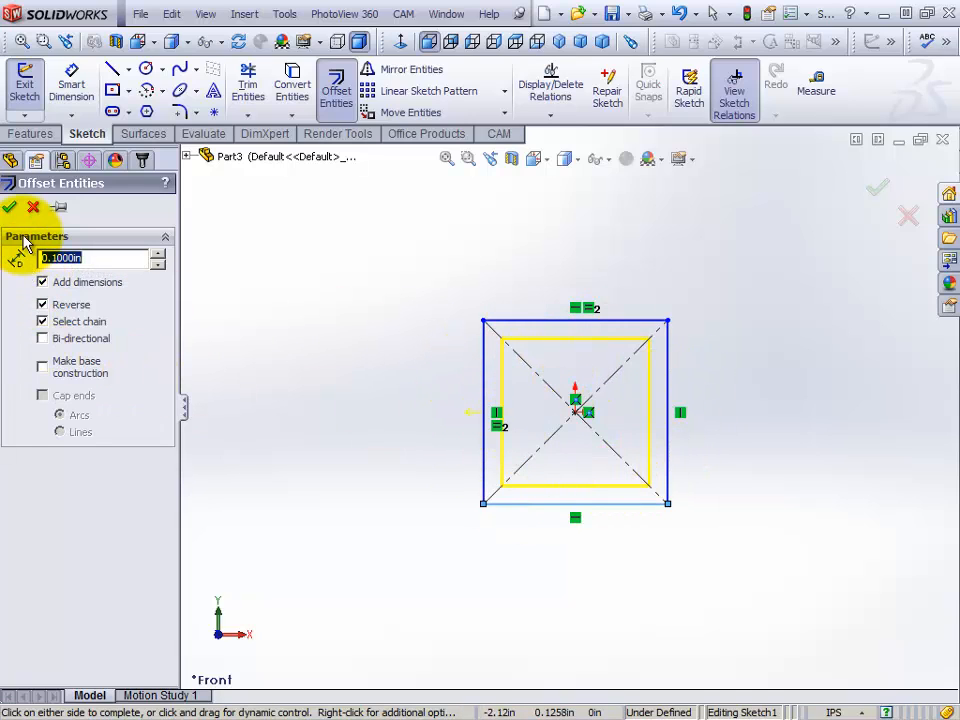
click(9, 208)
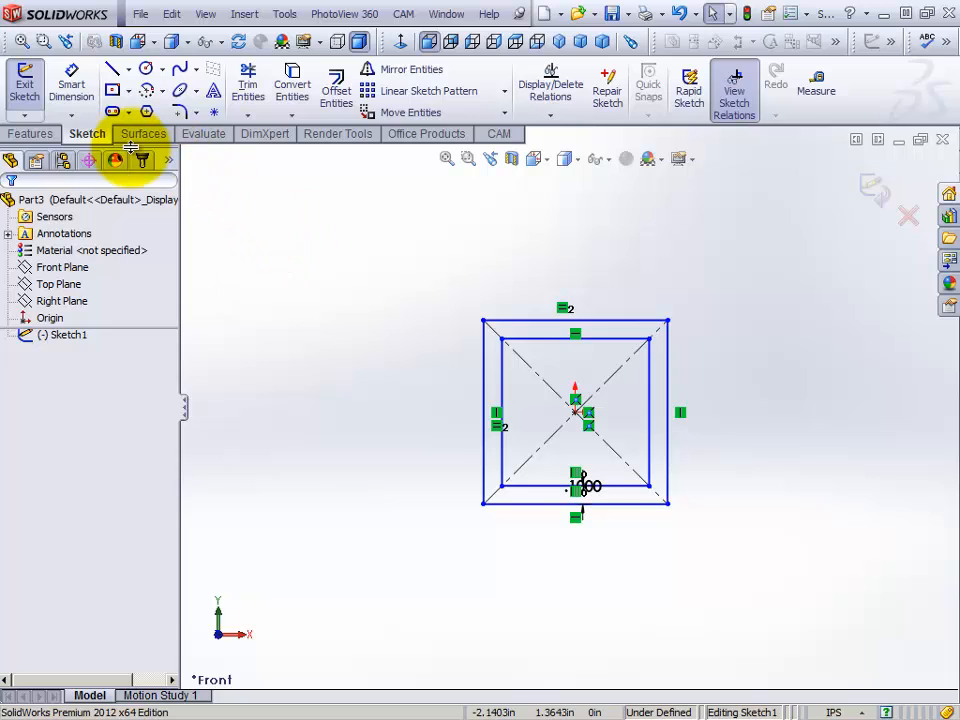
- Dimension the outer square's left edge at 1 in to fully define the sketch
click(70, 90)
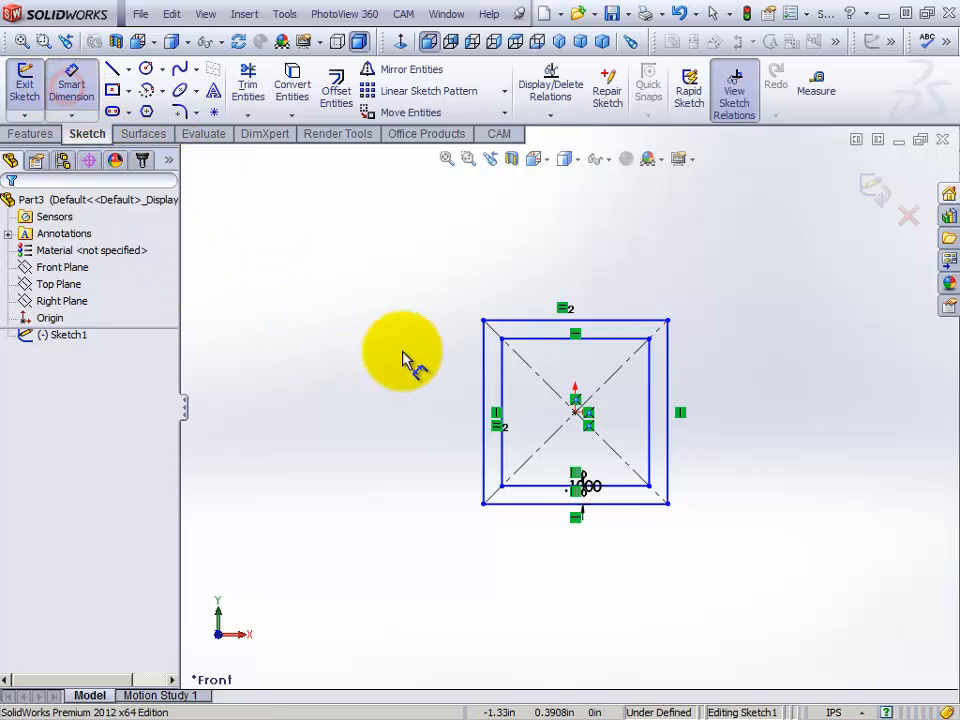
click(483, 400)
click(378, 405)
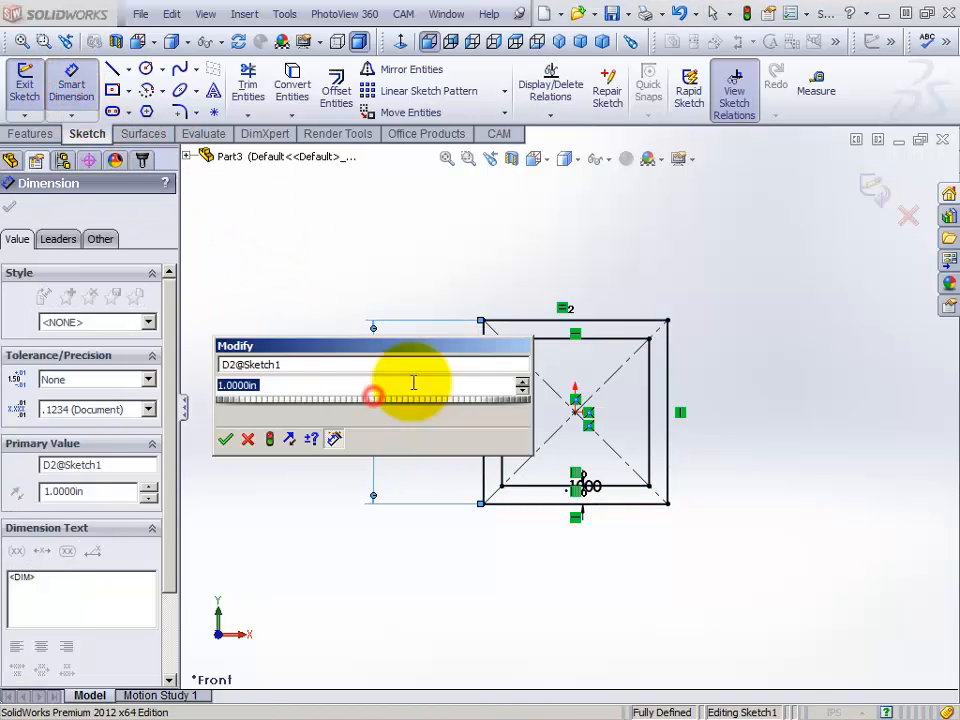
click(227, 441)
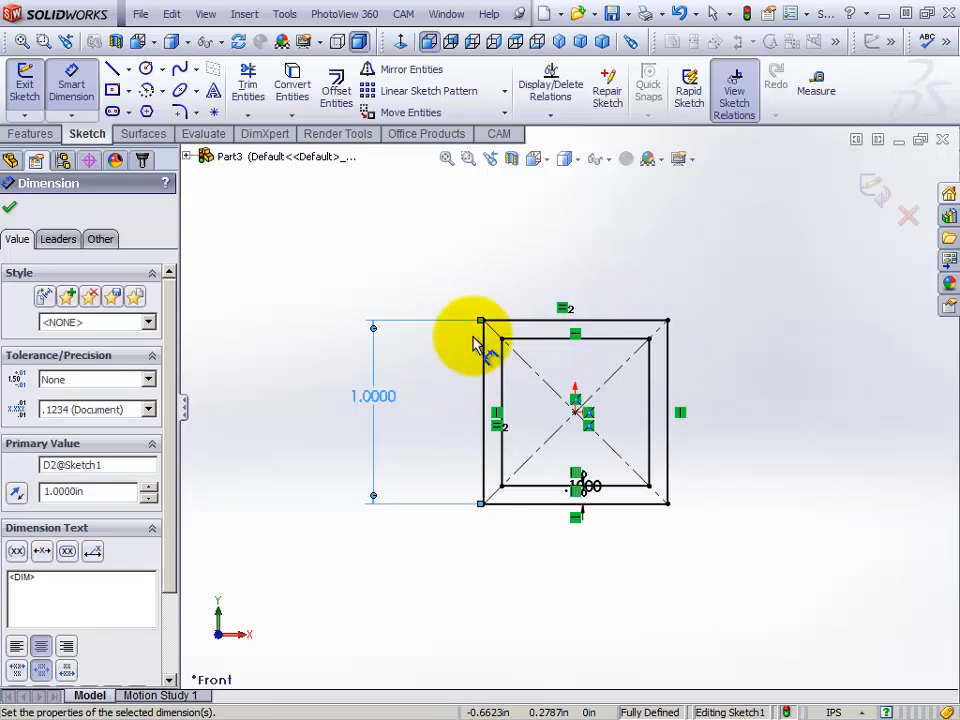
click(10, 213)
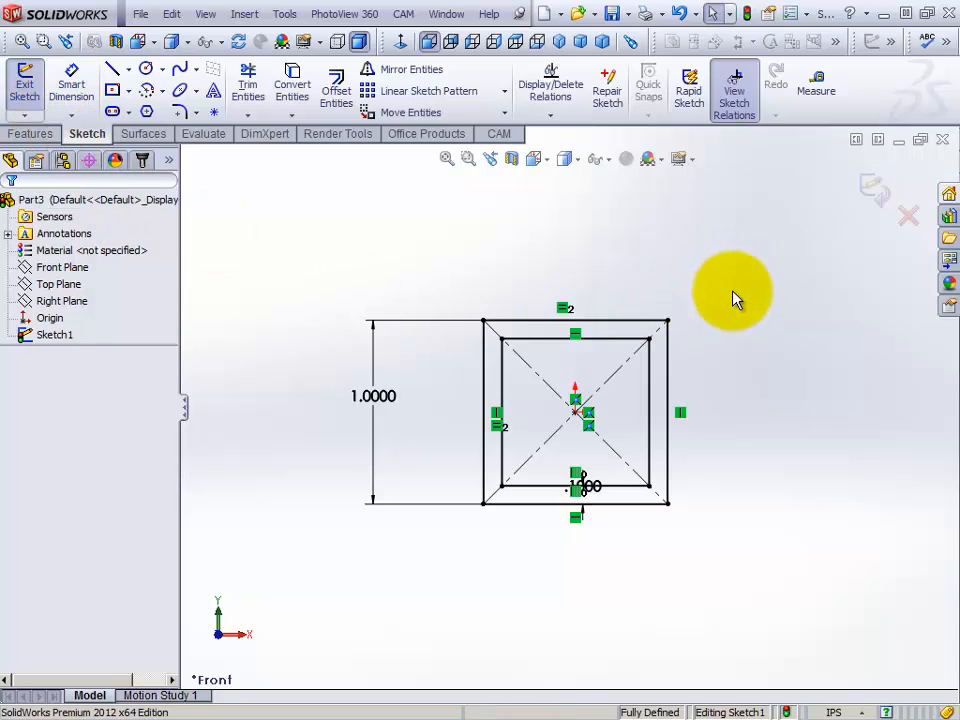
- Exit the sketch and extrude the hollow square profile as a blind boss 1 in deep
click(878, 194)
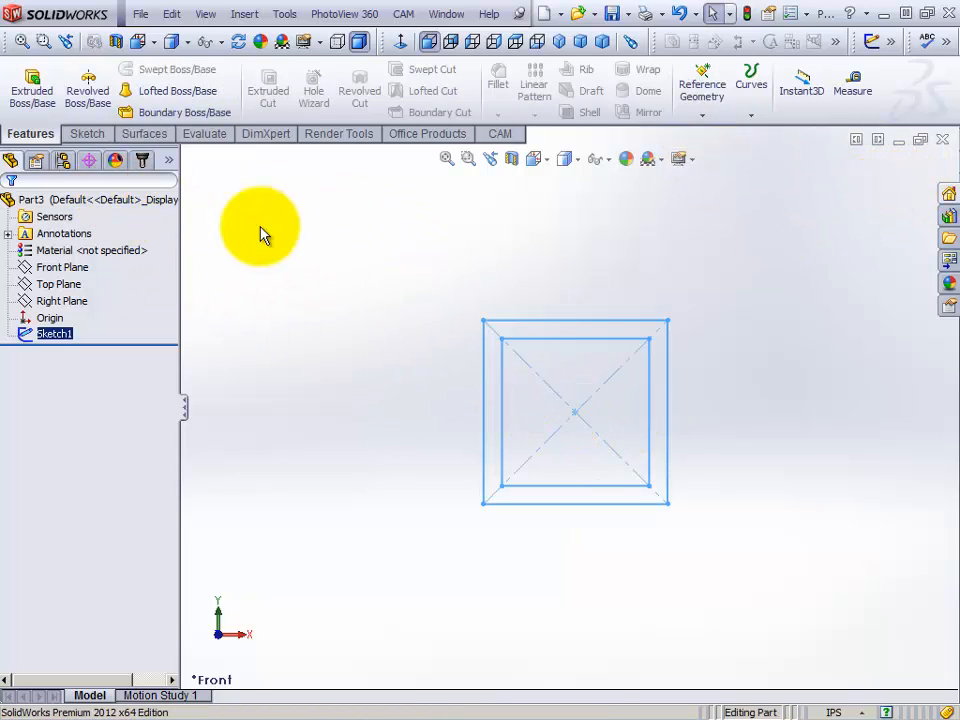
click(33, 100)
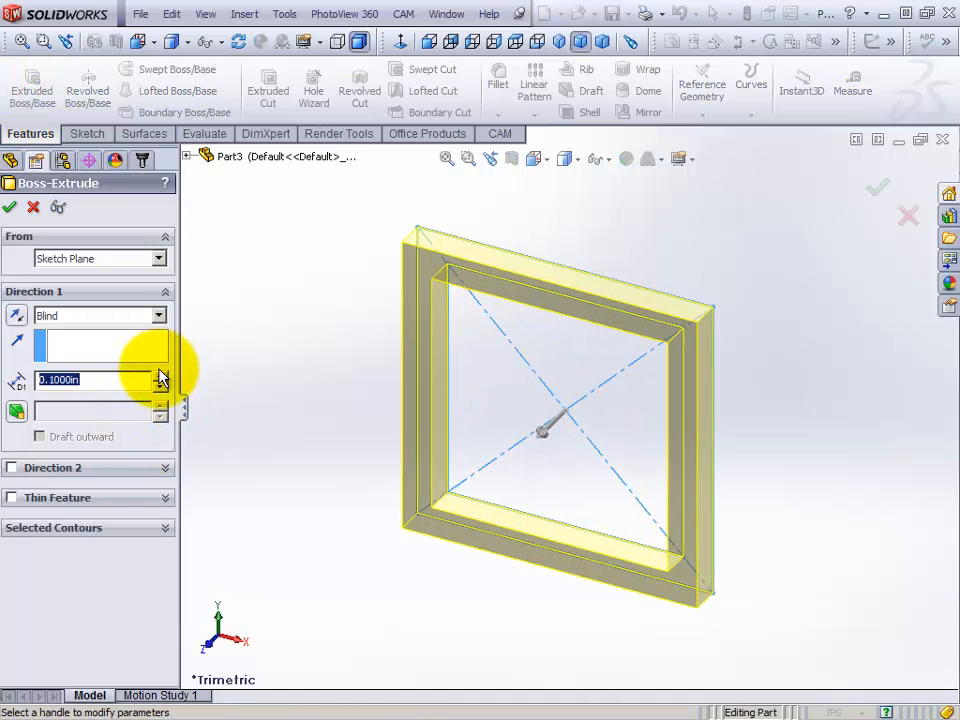
click(161, 380)
click(161, 380)
click(161, 380)
click(161, 380)
click(161, 380)
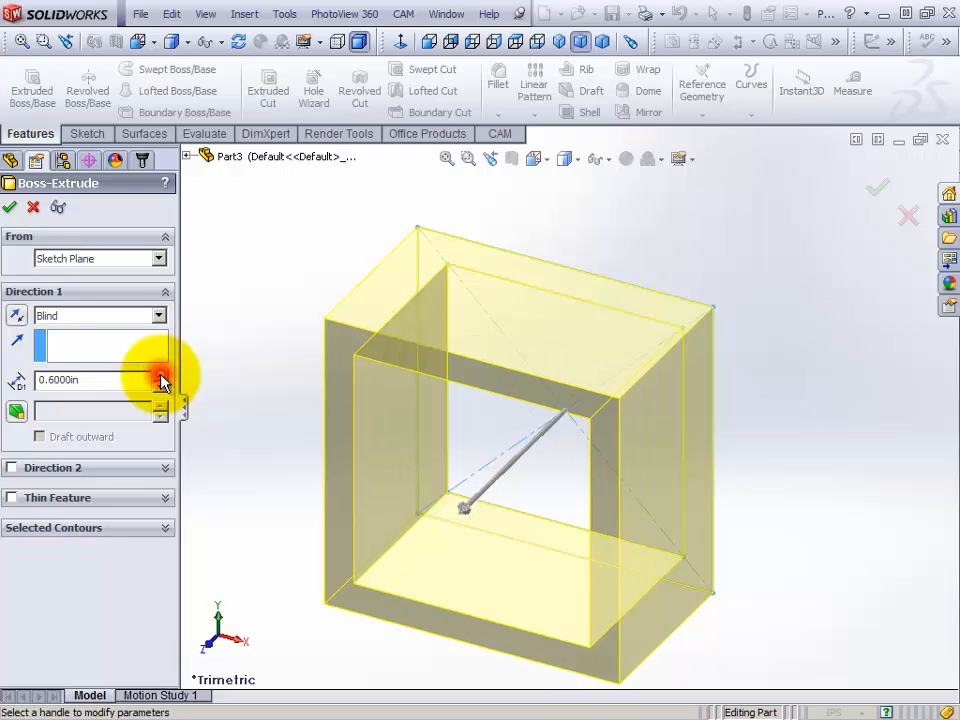
click(161, 380)
click(161, 380)
click(161, 380)
click(161, 380)
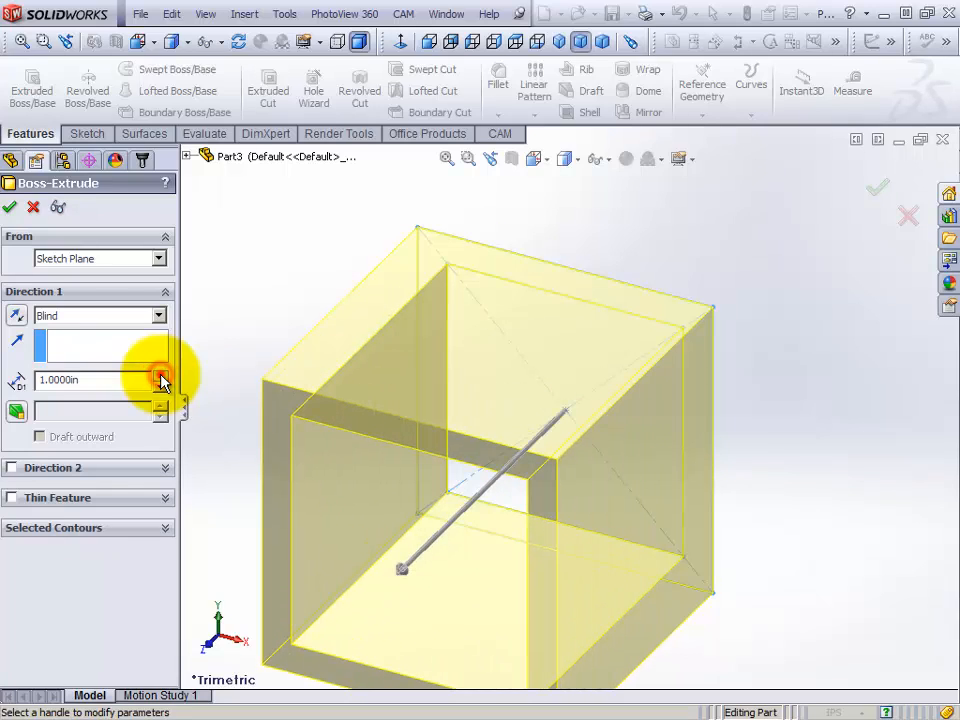
click(9, 208)
- Save the part in the Project Parts folder as "Tube 1 inch 1 x 1"
scroll(368, 491, up, 4)
scroll(368, 491, down, 1)
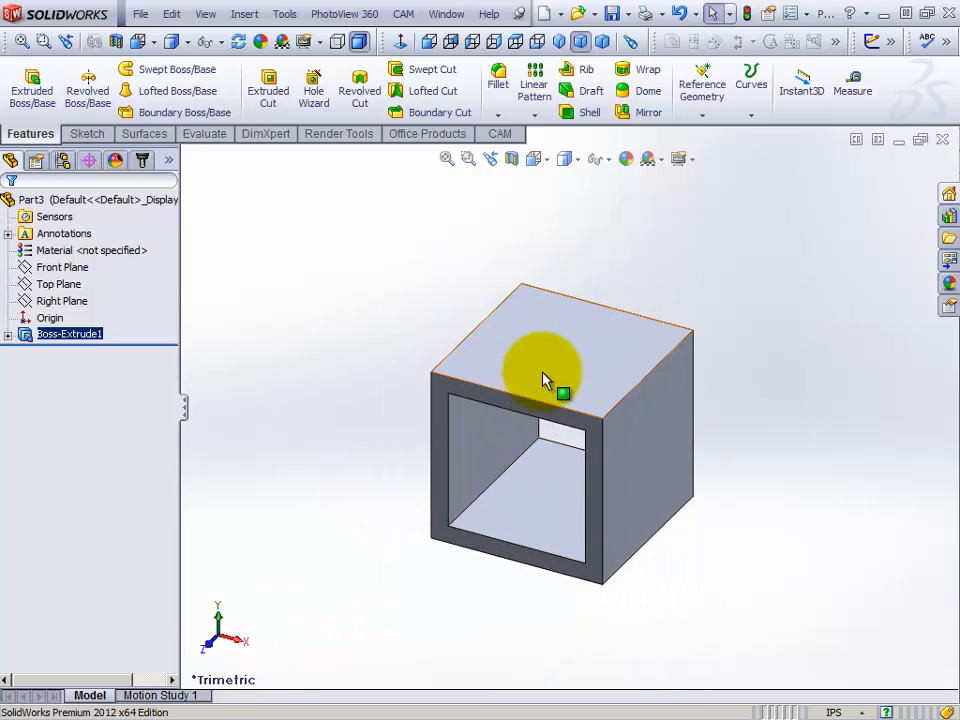
click(140, 16)
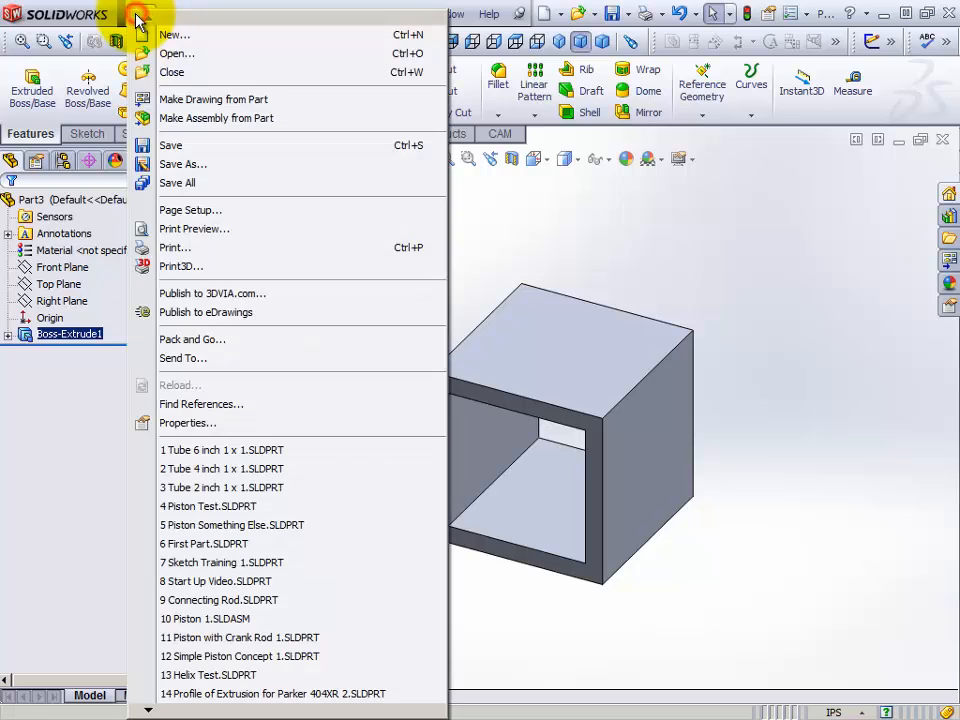
click(186, 166)
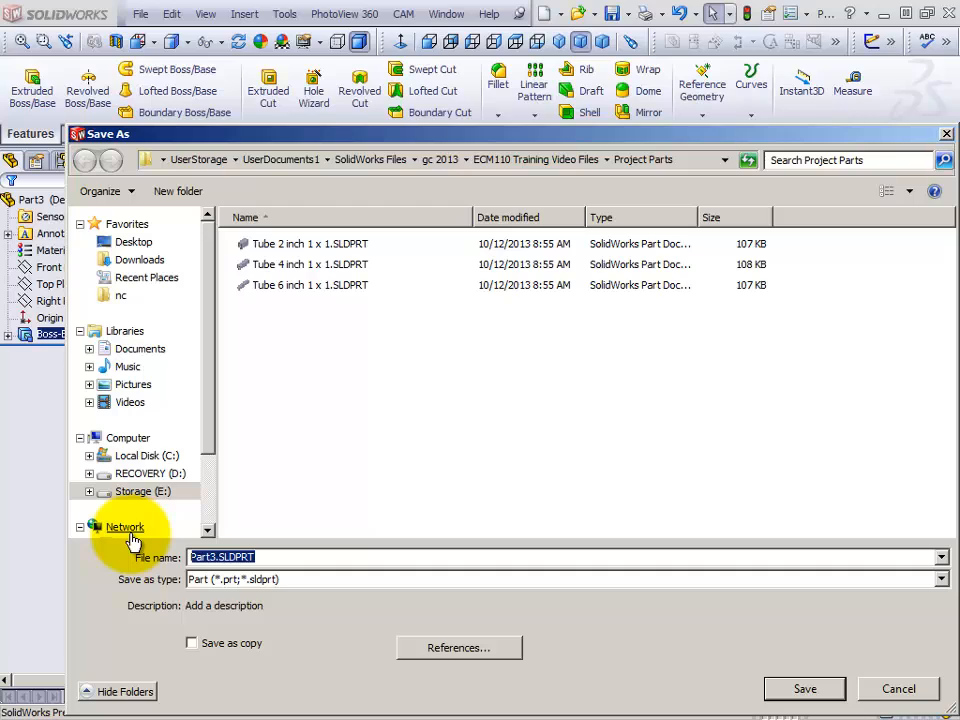
text(tube 1 inch 1 x 1)
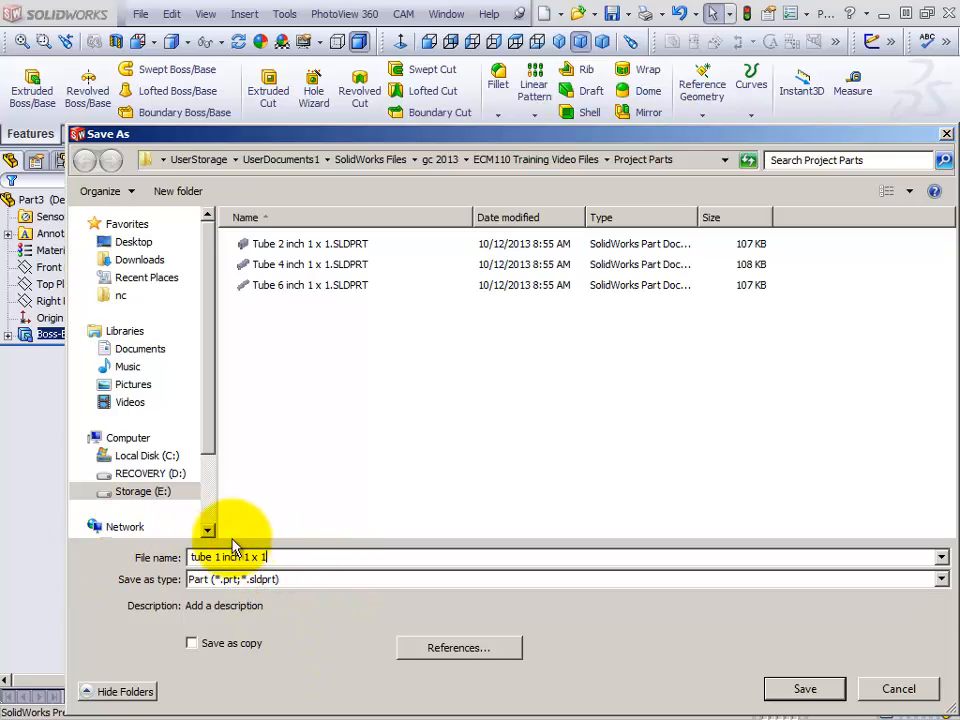
click(190, 556)
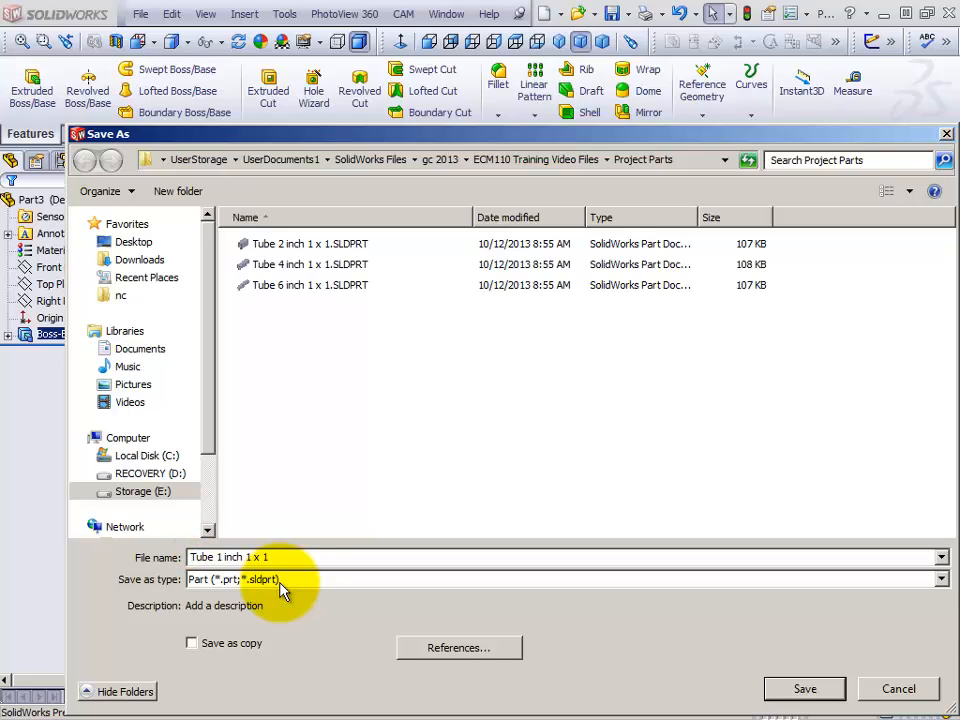
click(800, 688)
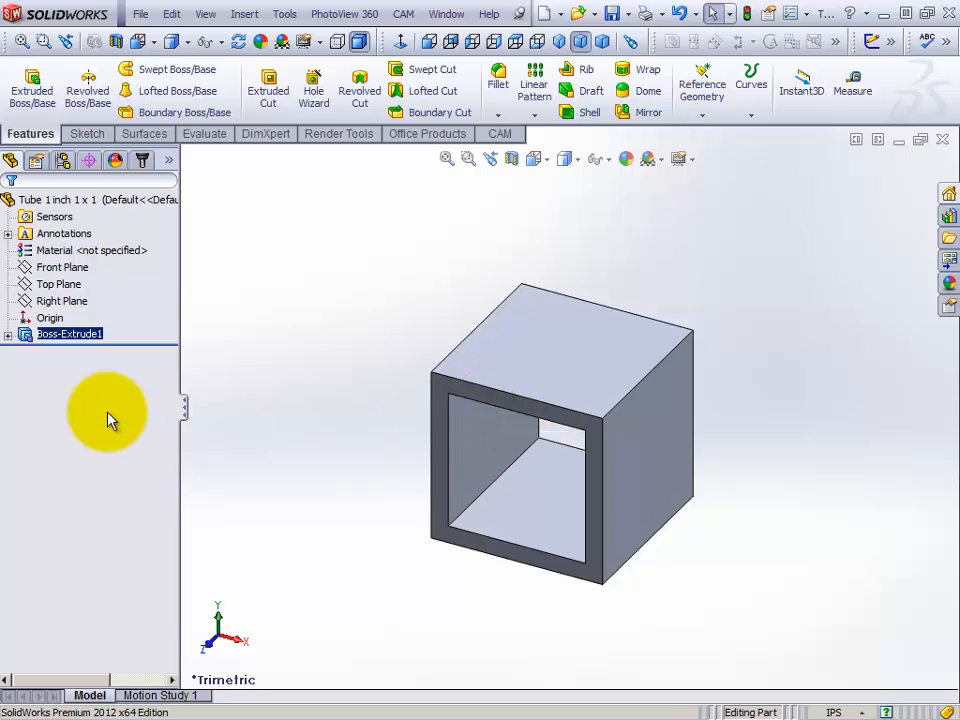
- Edit the tube's boss extrusion and set its blind depth to 12 in
right_click(72, 338)
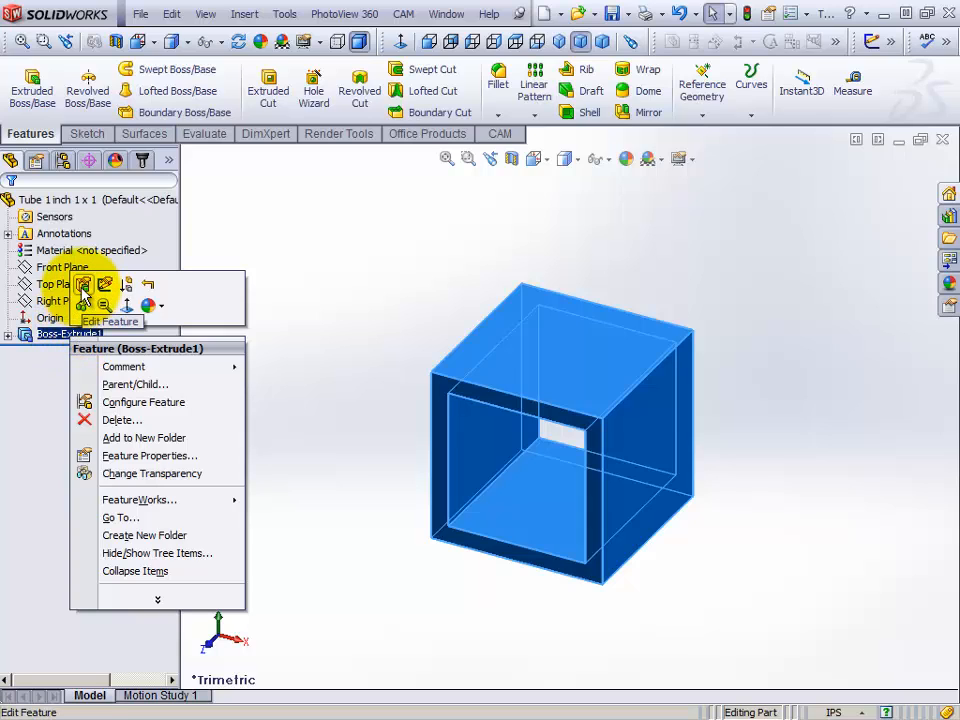
click(83, 290)
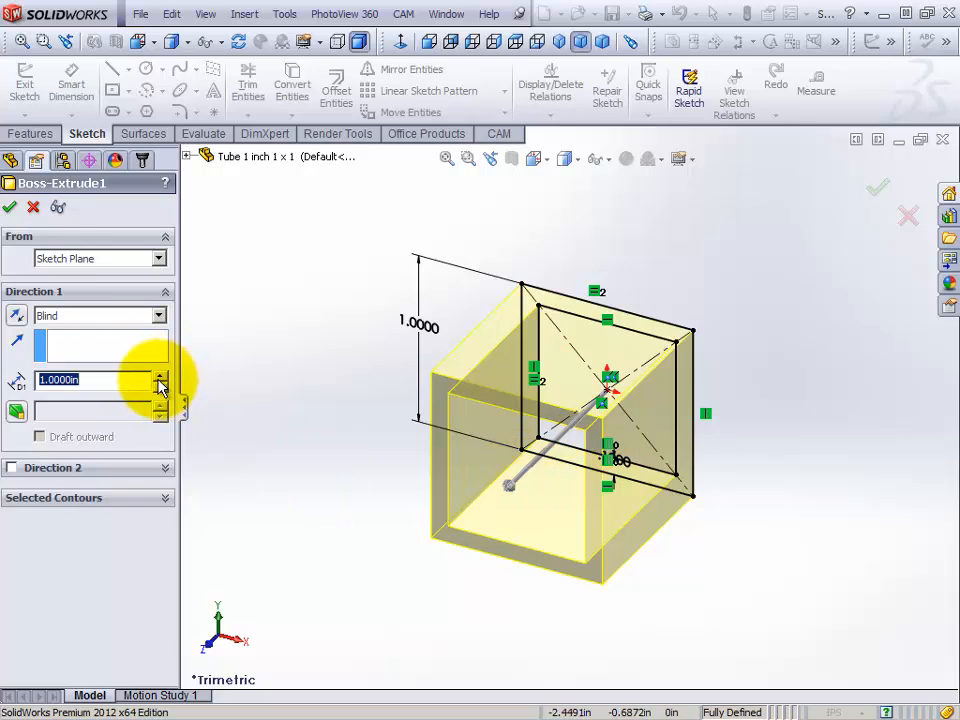
drag(160, 382, 159, 381)
scroll(388, 450, up, 5)
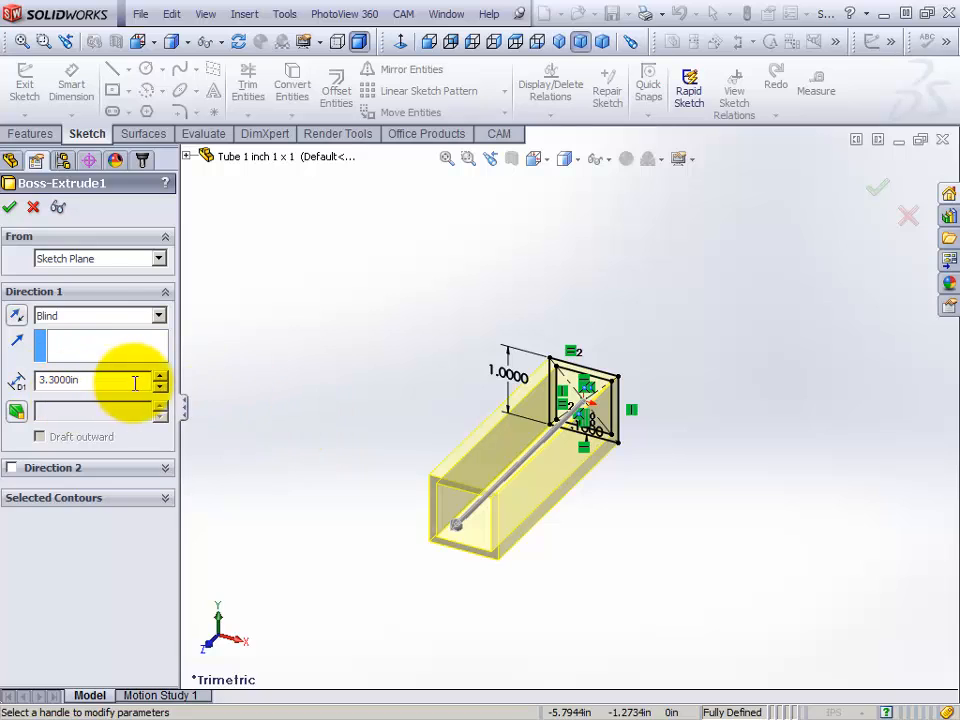
drag(160, 380, 161, 382)
scroll(545, 558, up, 2)
scroll(541, 558, up, 2)
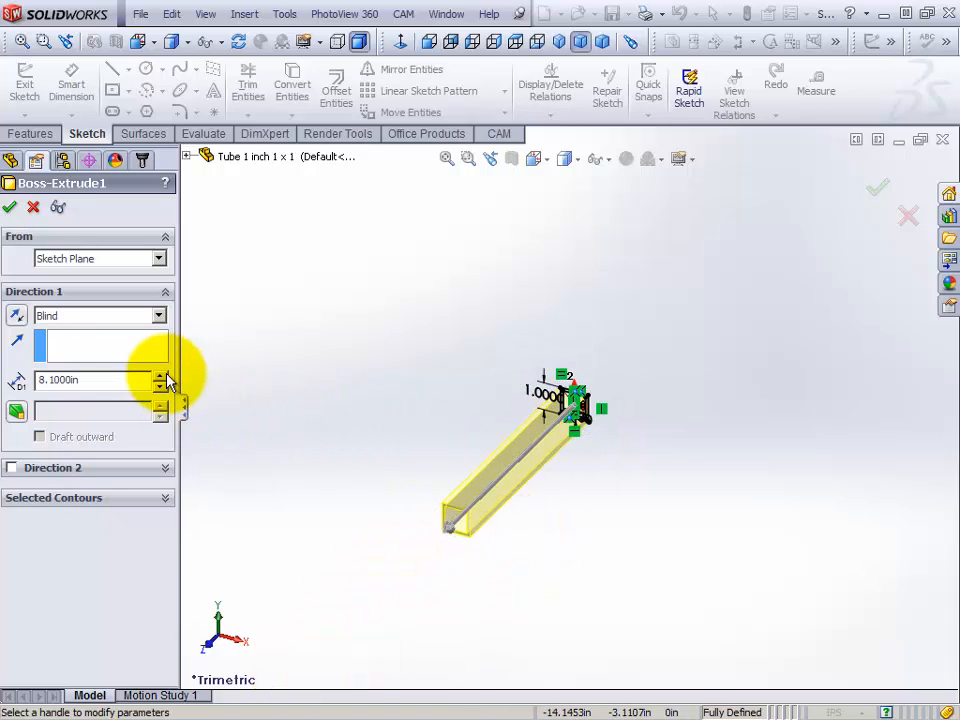
drag(164, 380, 164, 377)
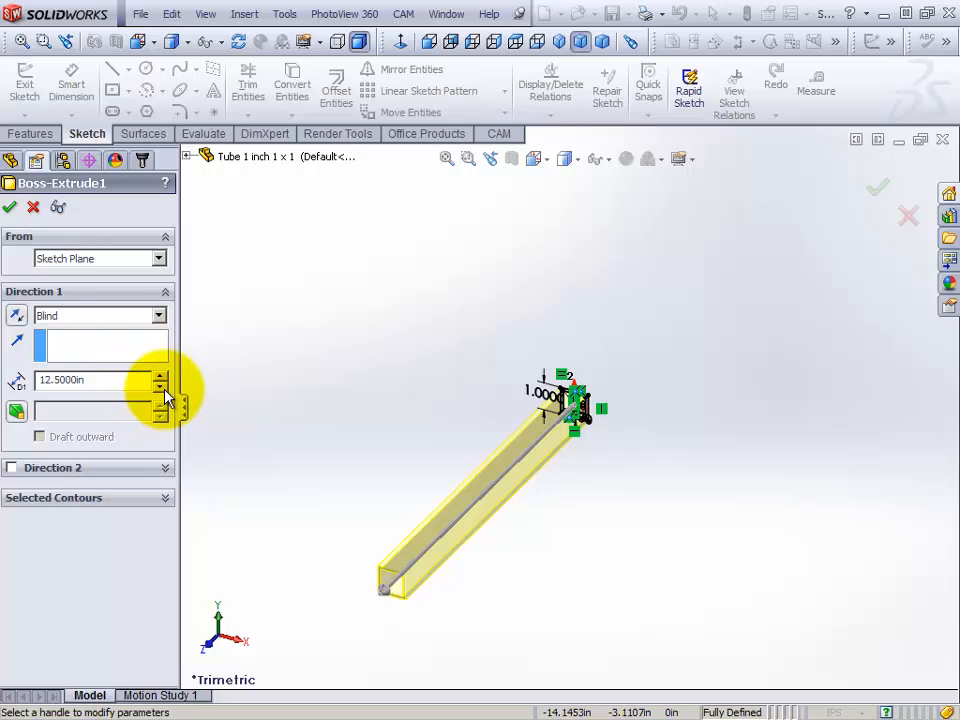
click(163, 392)
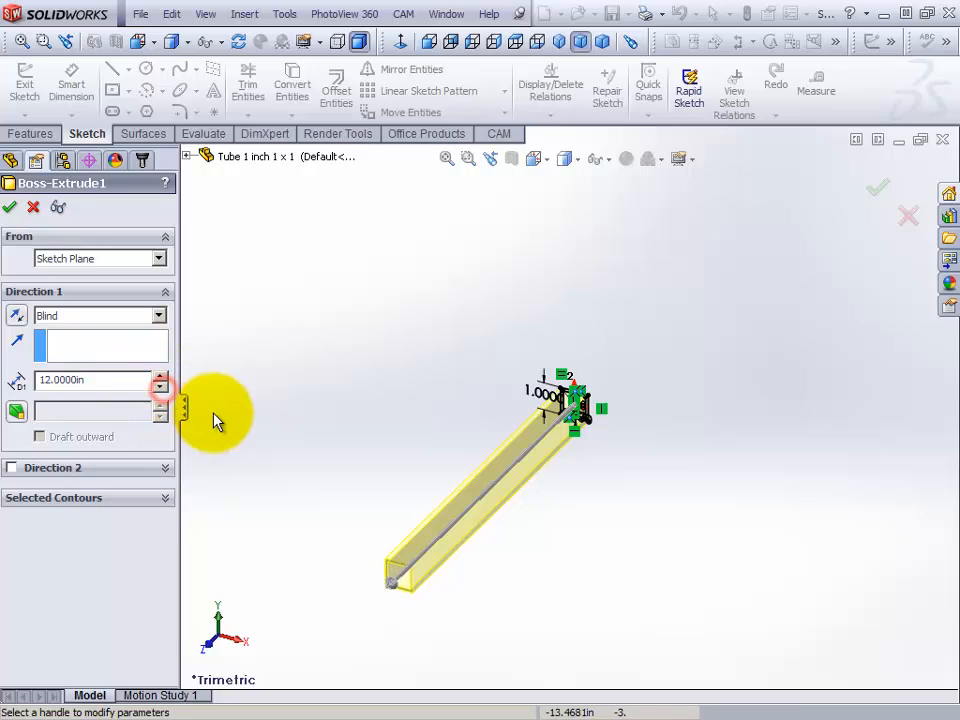
click(9, 210)
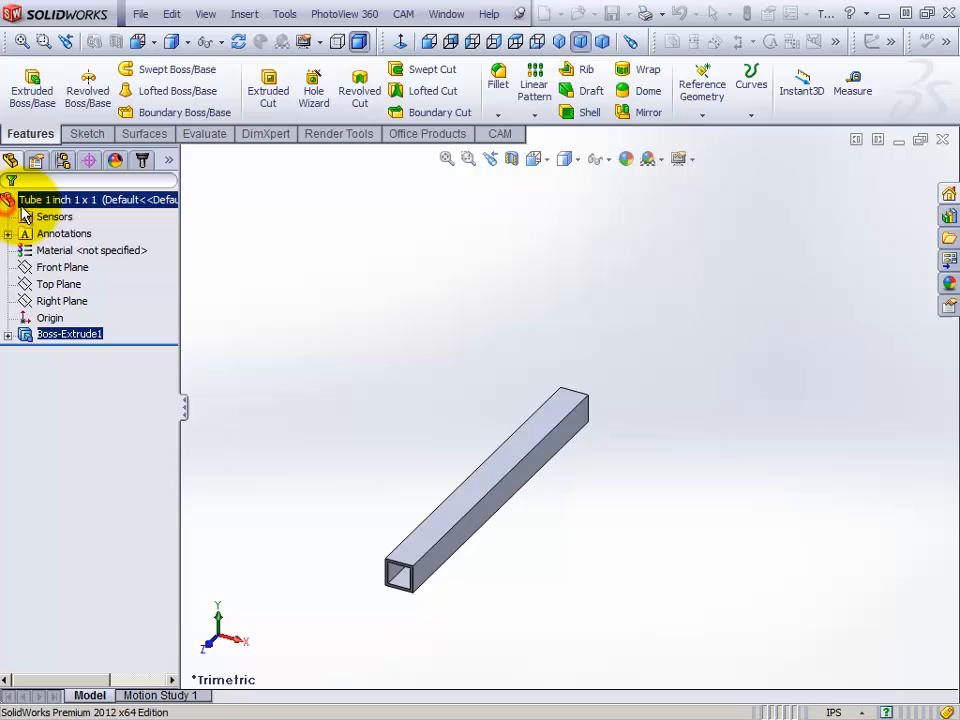
- Save the lengthened tube as a separate part named "Tube 12 inch 1 x 1" in the same folder
click(141, 14)
click(213, 164)
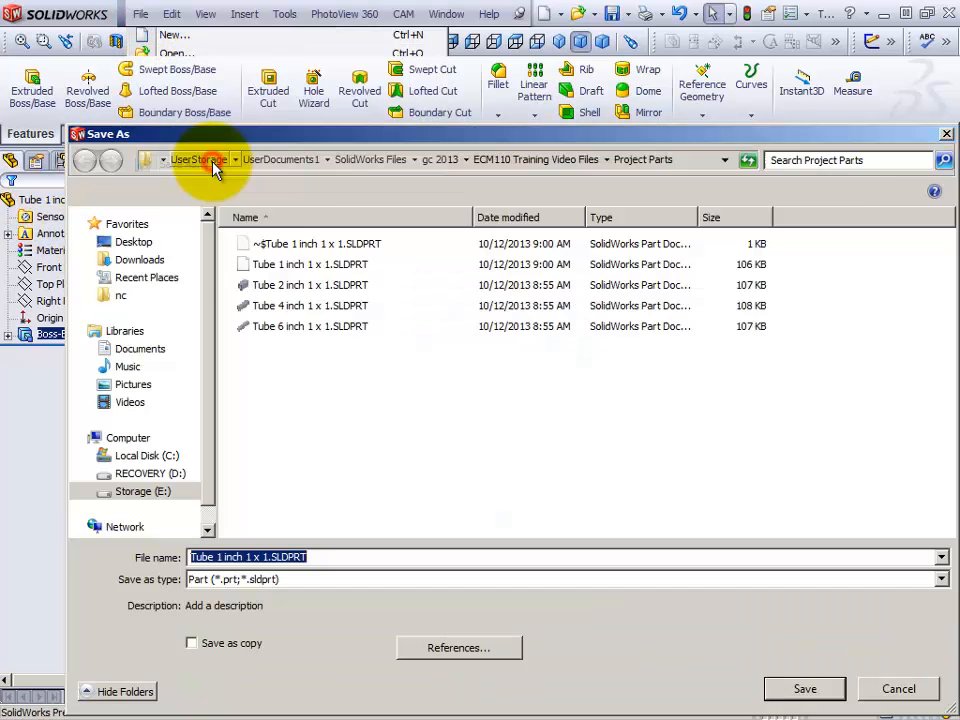
click(219, 557)
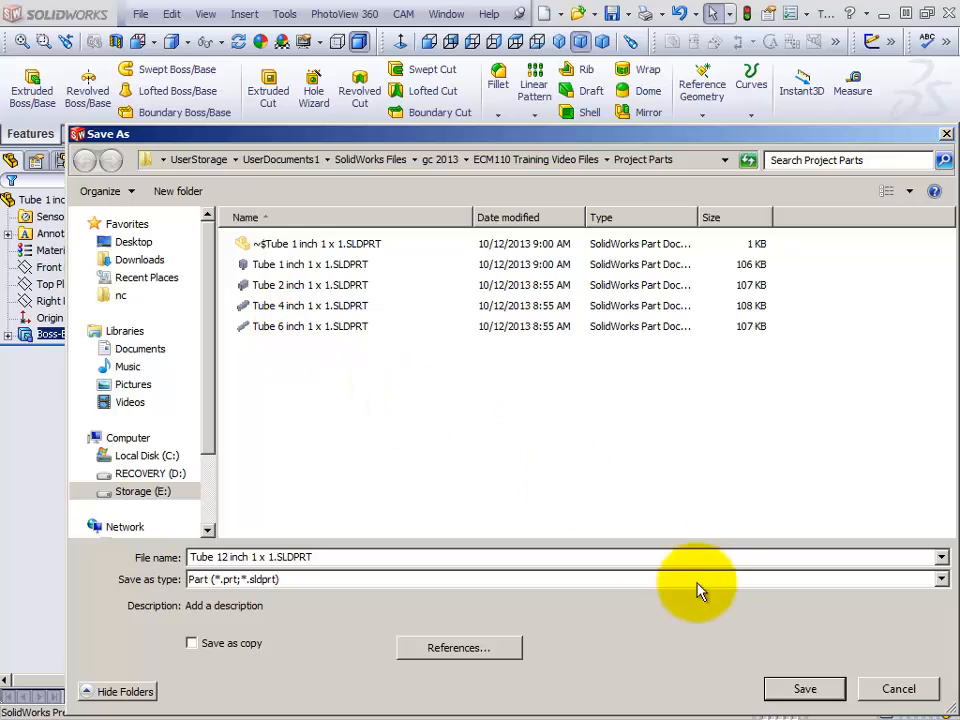
click(801, 695)
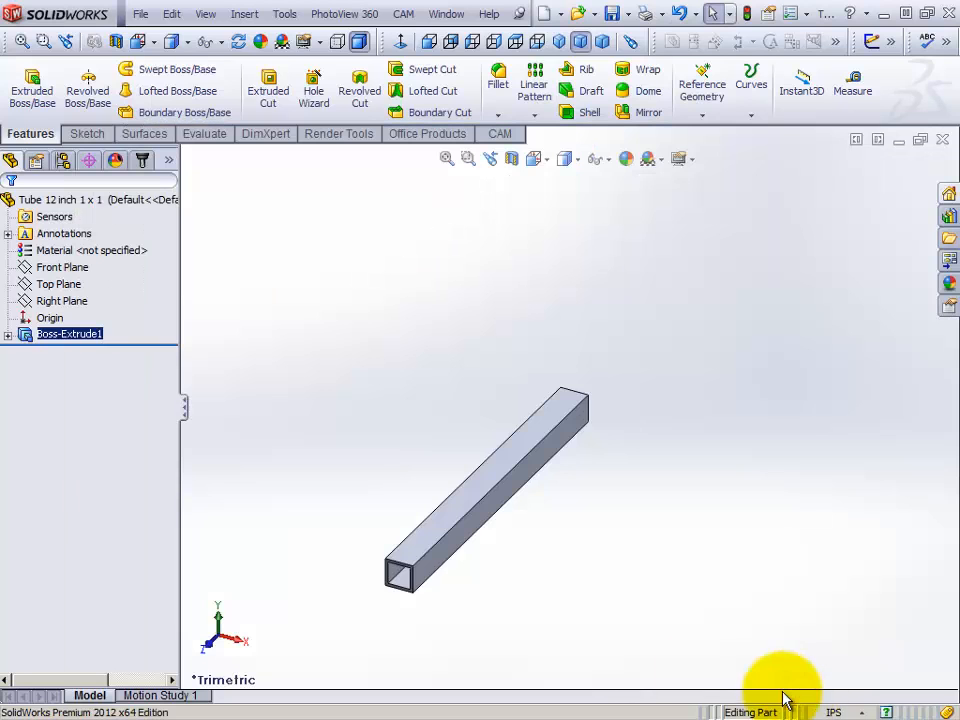
- Edit the tube's boss extrusion and set its blind depth to 24 in
right_click(70, 336)
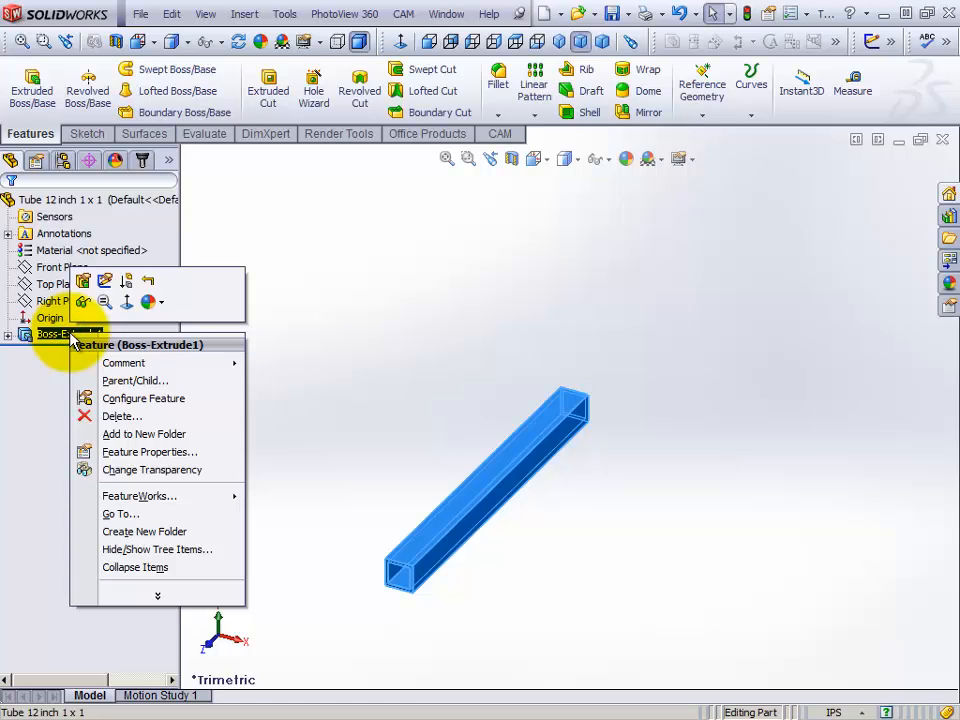
click(84, 283)
double_click(92, 379)
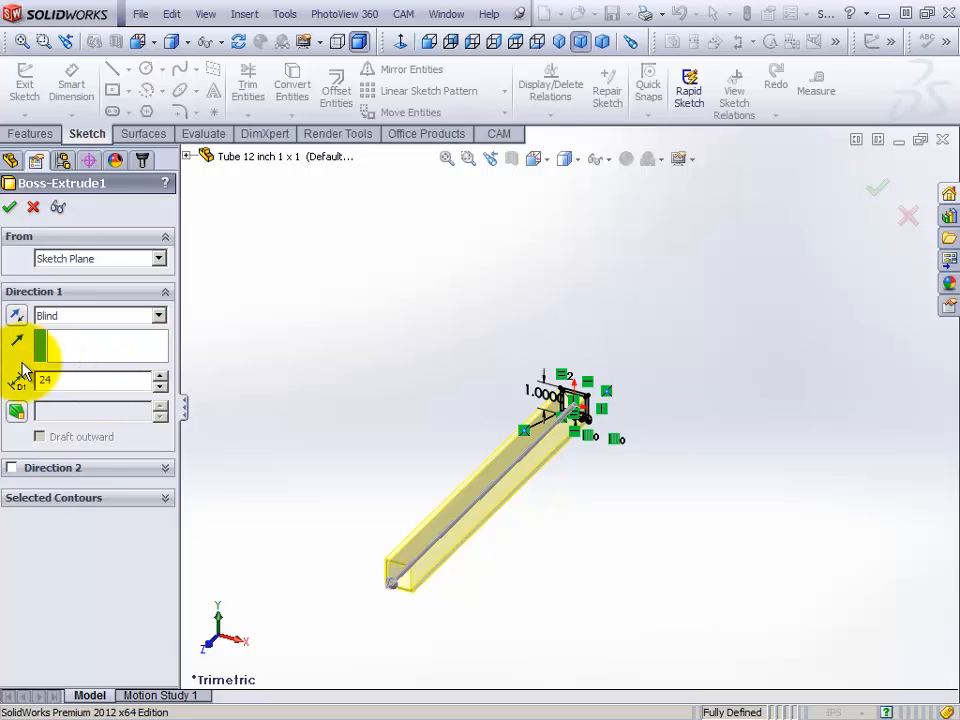
key(Return)
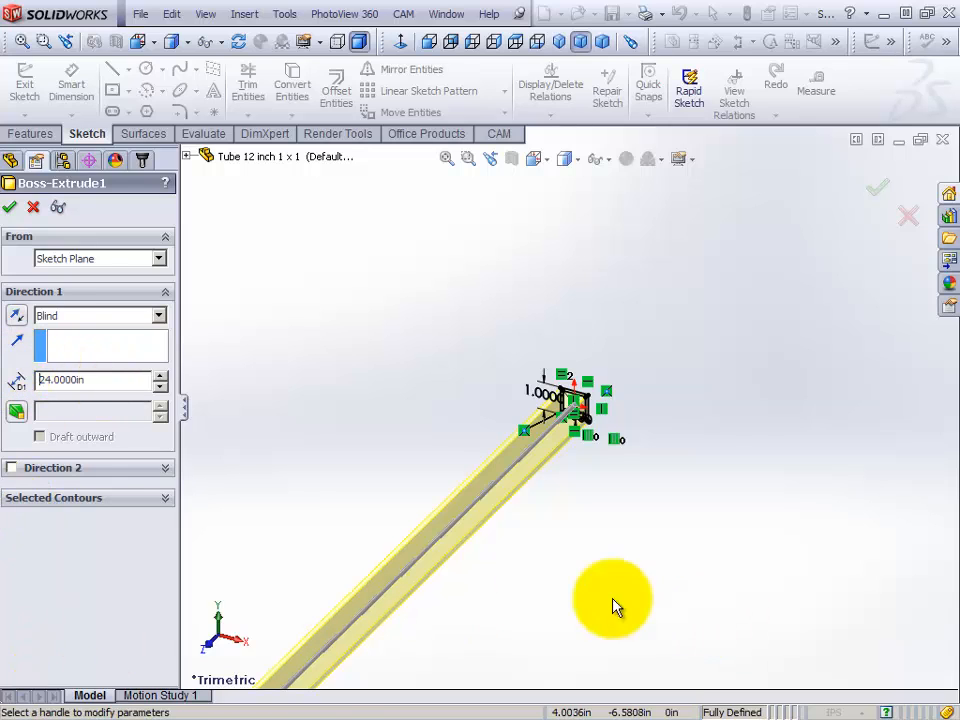
scroll(506, 572, up, 5)
scroll(414, 523, down, 2)
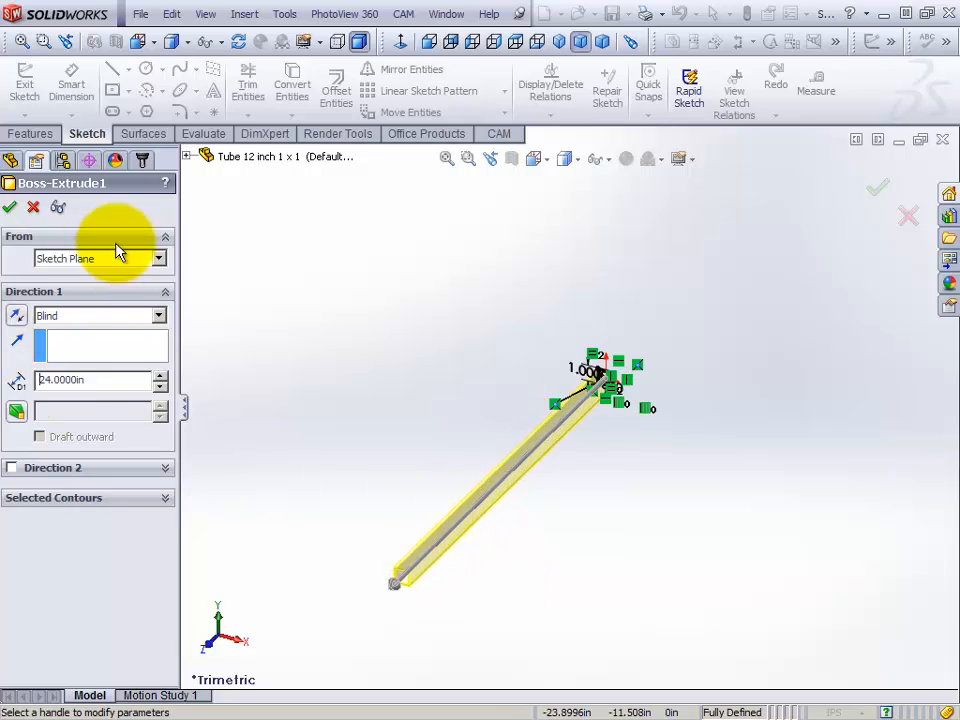
click(12, 209)
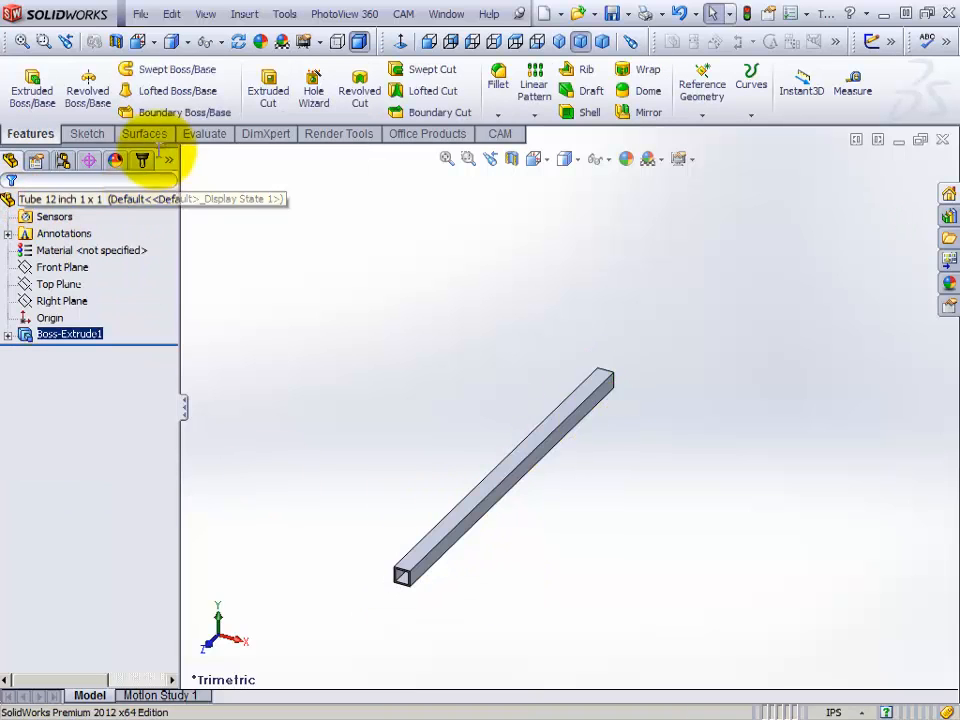
- Save the lengthened tube as a separate part named "Tube 24 inch 1 x 1" in the Project Parts folder
click(143, 14)
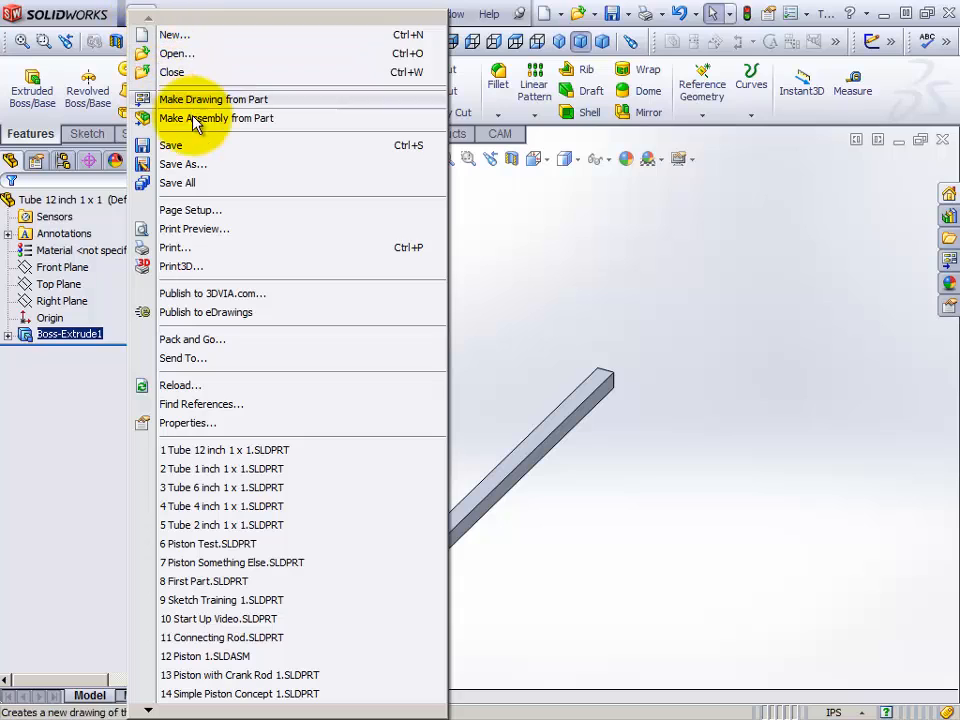
click(207, 166)
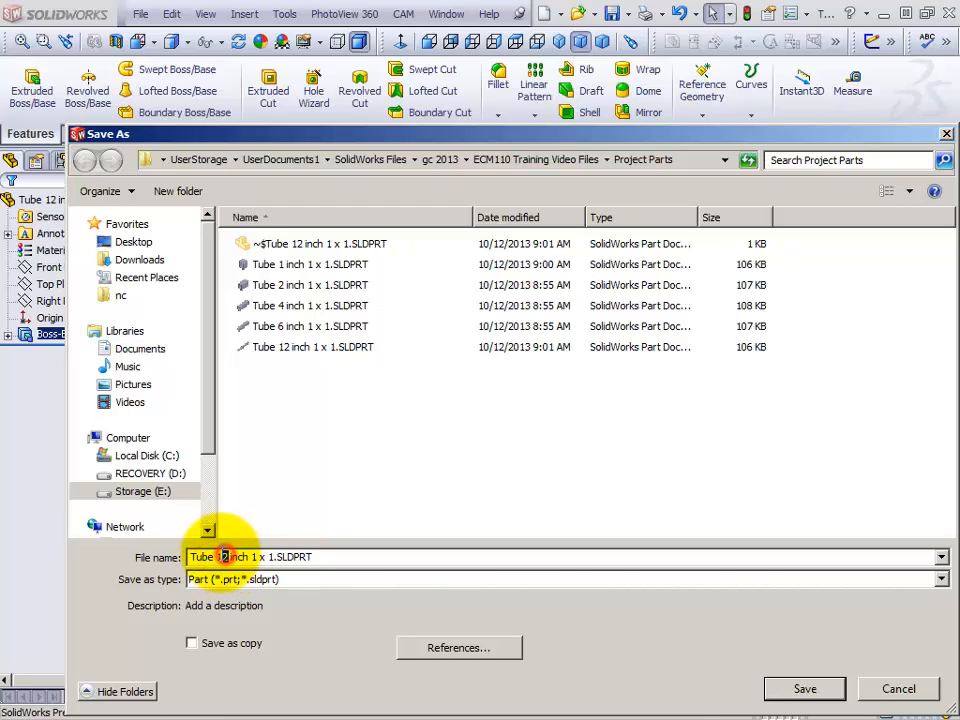
click(218, 557)
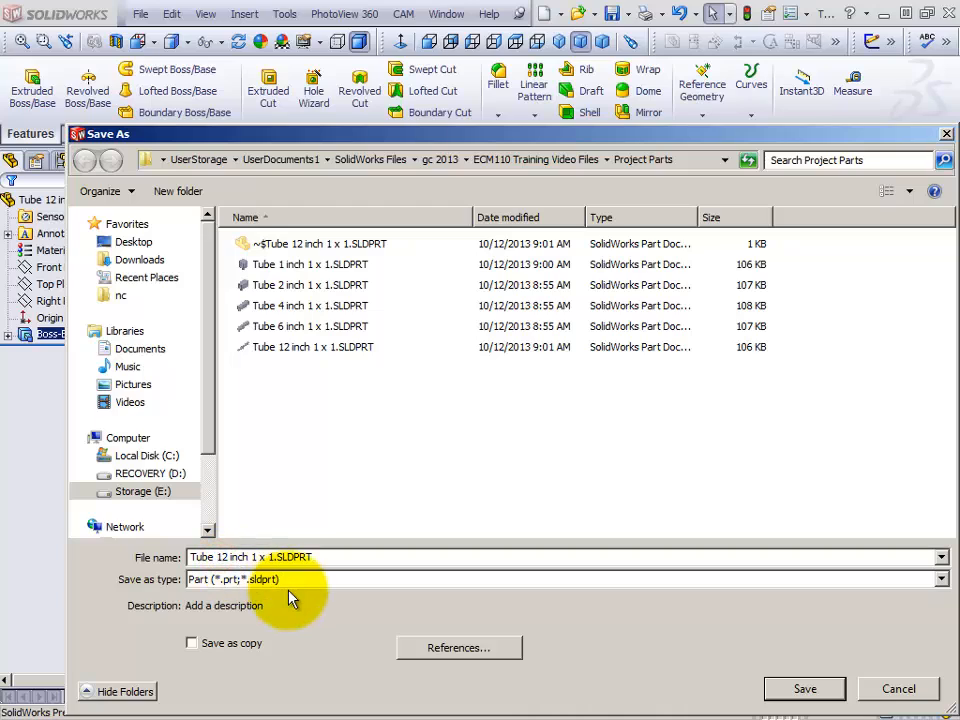
key(Delete)
key(Delete)
text(24)
click(800, 688)
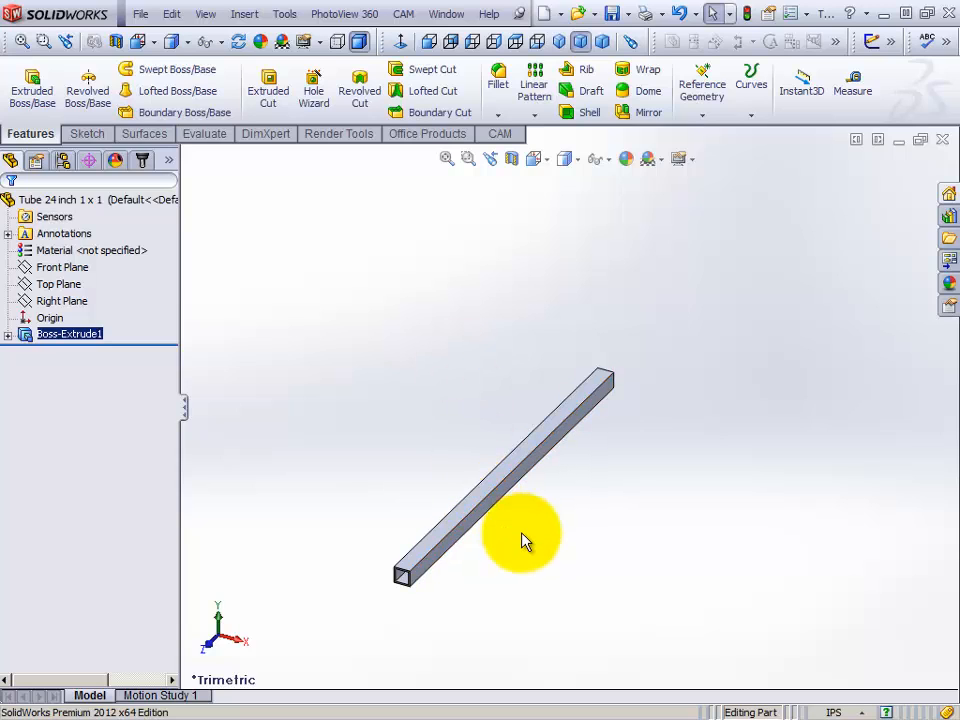
- Close the 24 in tube part
scroll(519, 540, down, 1)
scroll(518, 524, up, 1)
scroll(494, 505, up, 1)
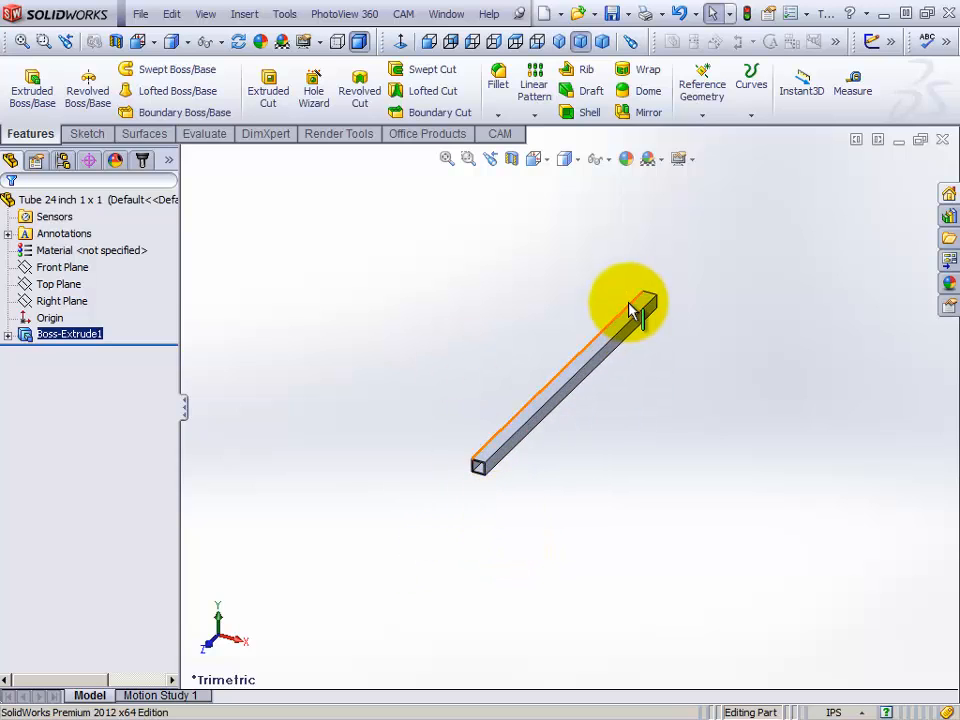
scroll(630, 302, down, 1)
scroll(632, 312, up, 1)
scroll(634, 315, down, 1)
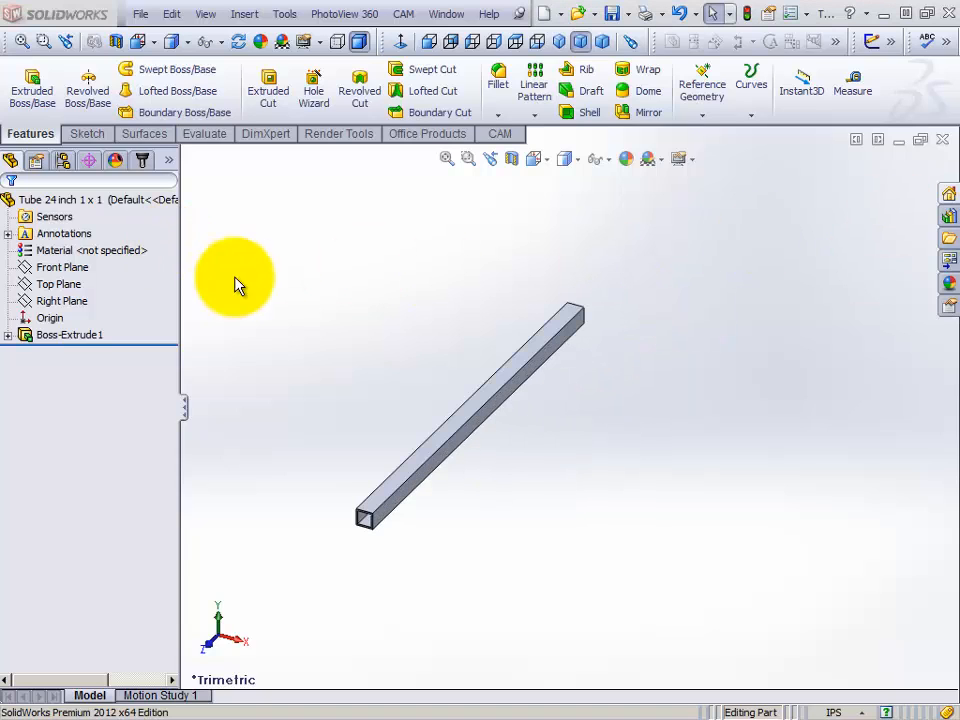
click(144, 13)
click(193, 76)
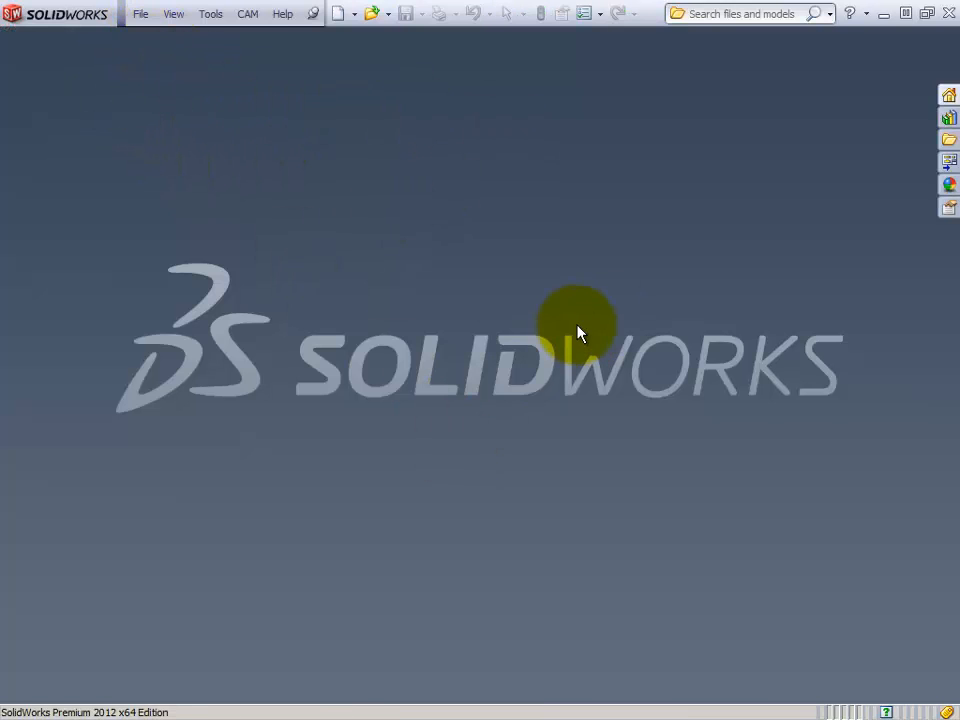
- Create a new assembly document and dismiss the initial component insertion
click(141, 16)
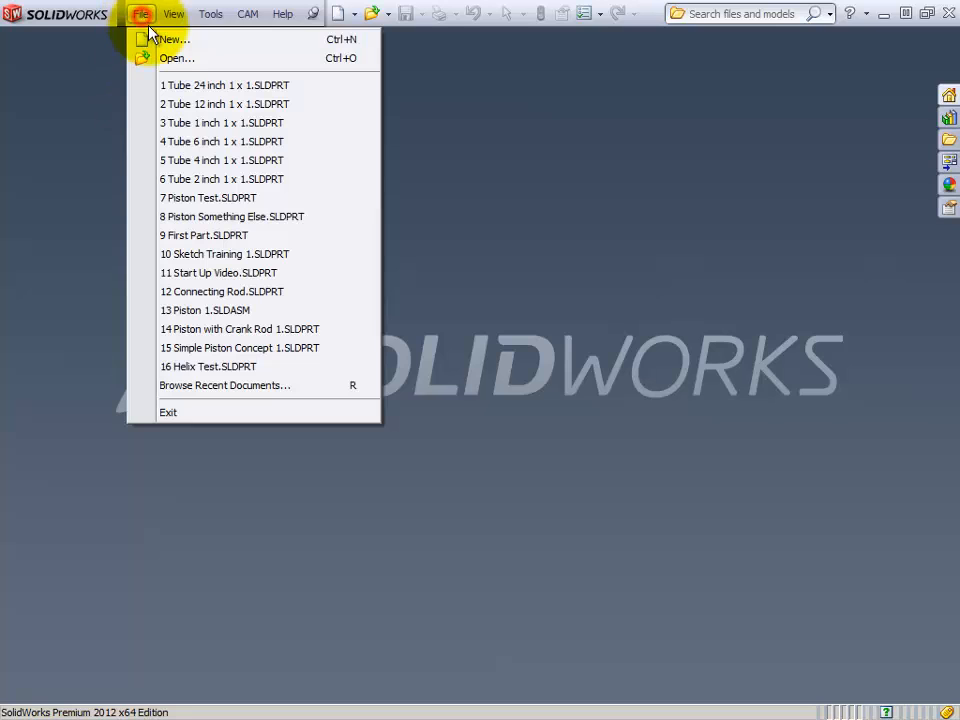
click(150, 39)
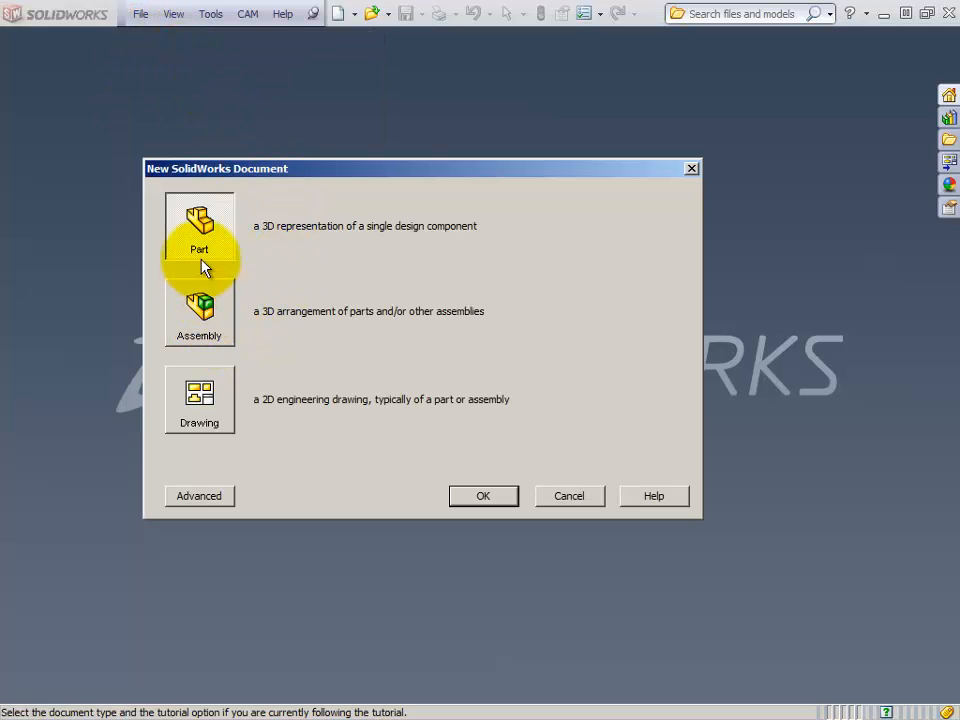
click(193, 318)
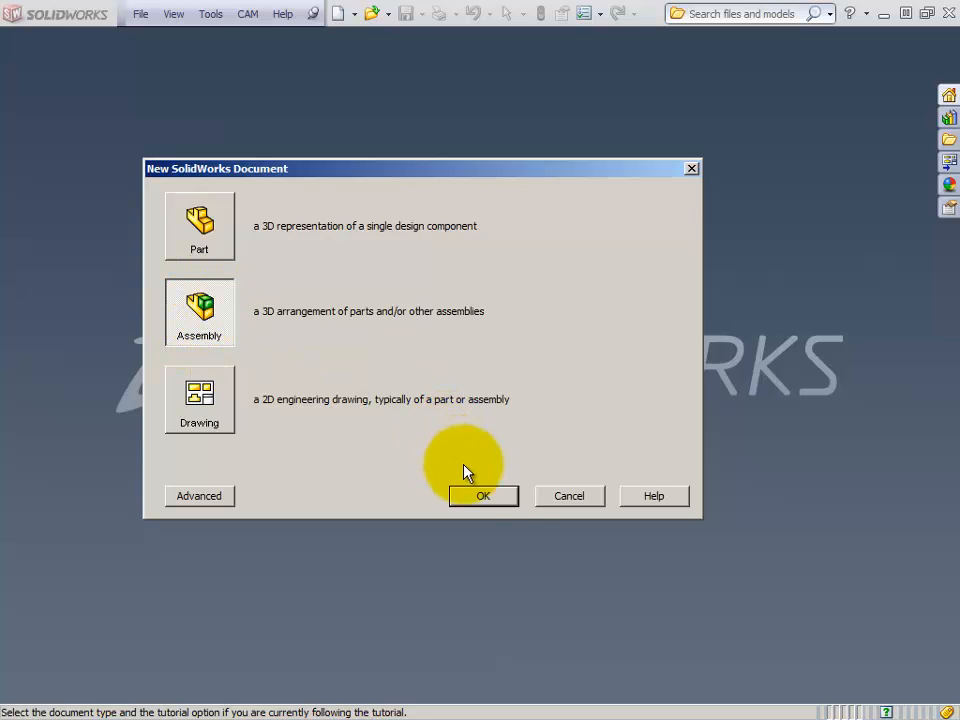
click(483, 497)
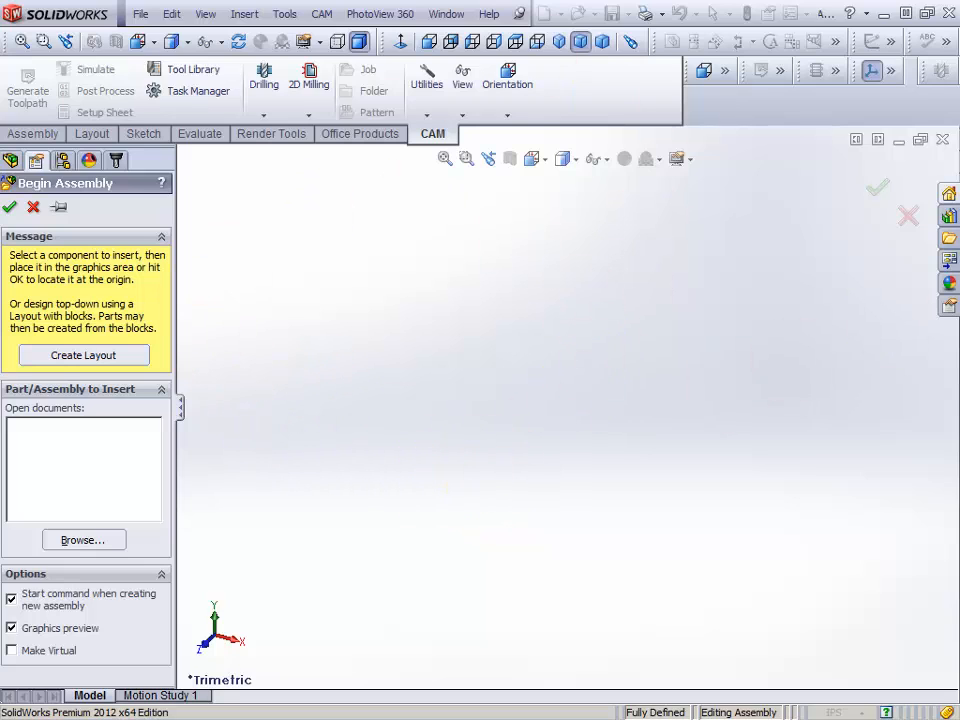
key(Escape)
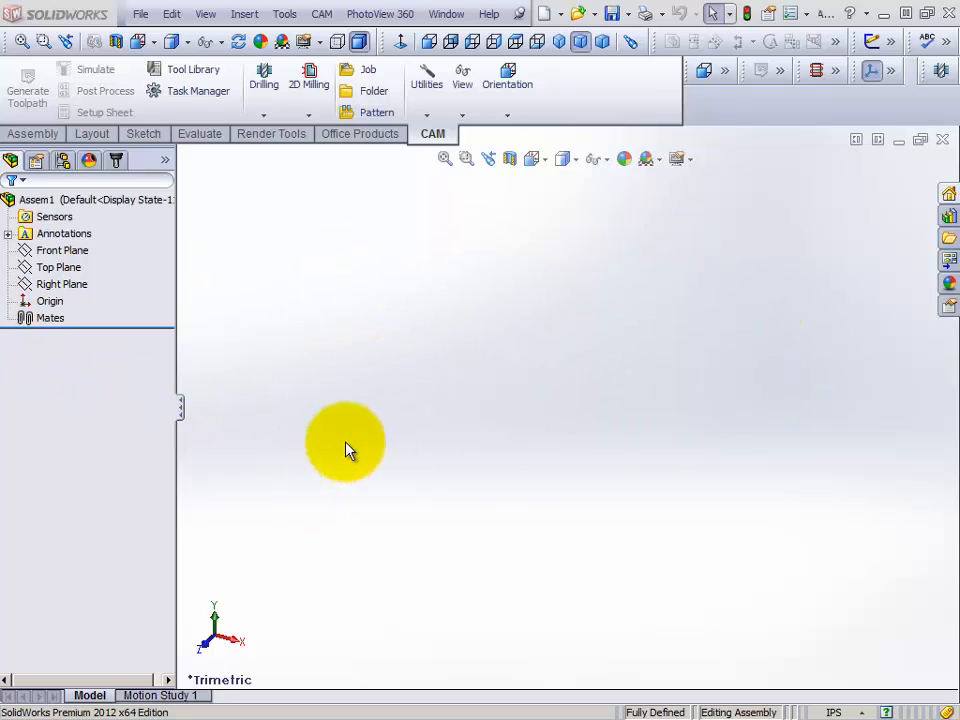
- Start inserting an existing component, keep the command active for multiple copies, and load "Tube 24 inch 1 x 1.SLDPRT" from Project Parts
click(246, 15)
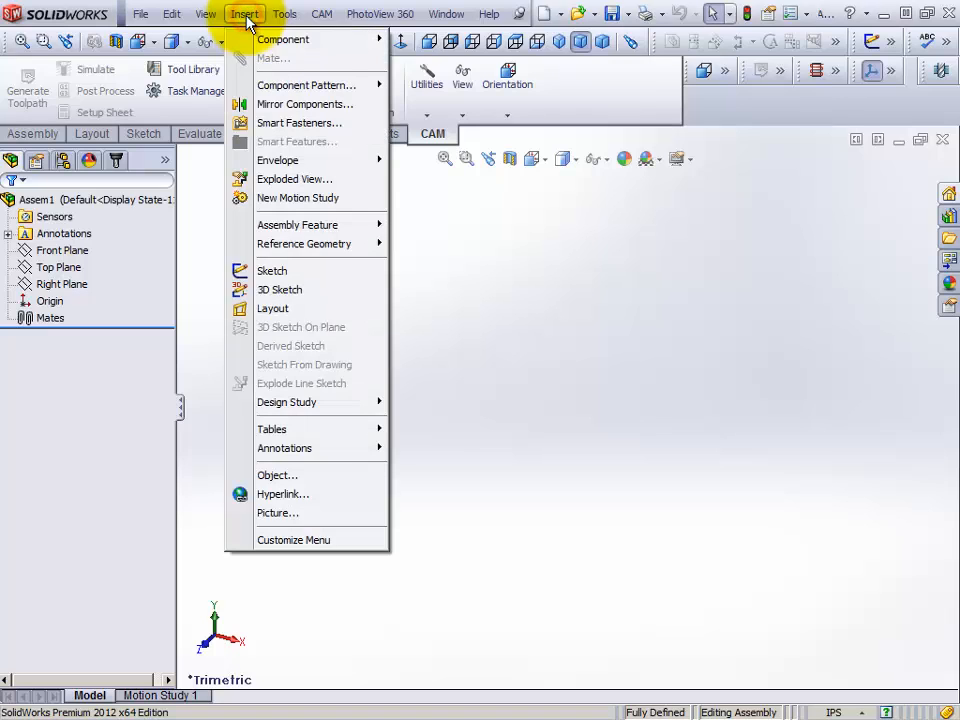
mouse_move(446, 14)
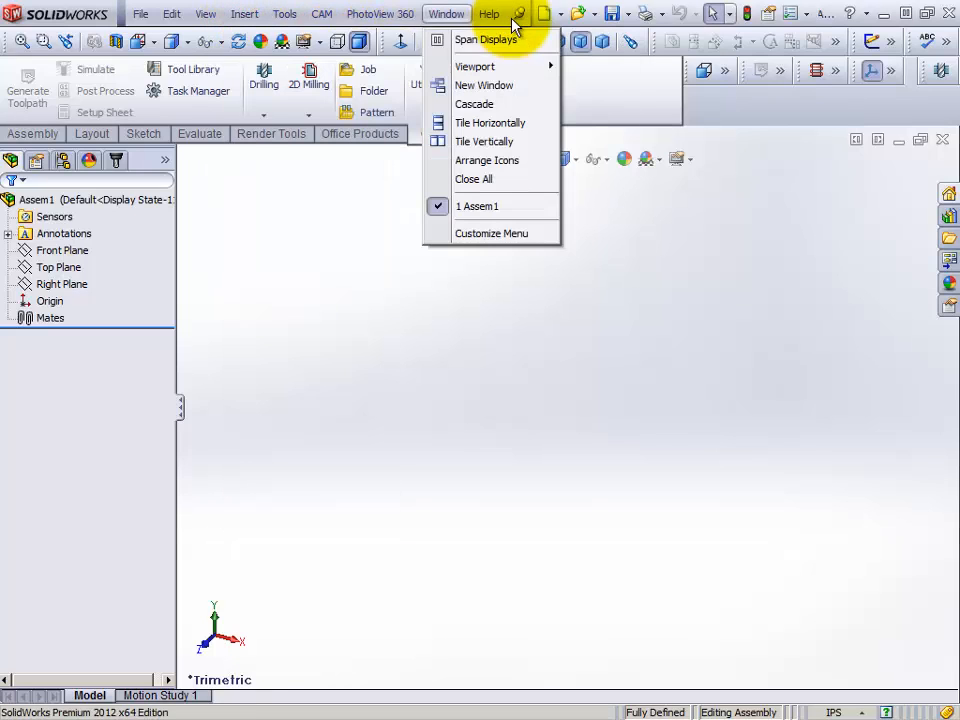
mouse_move(245, 15)
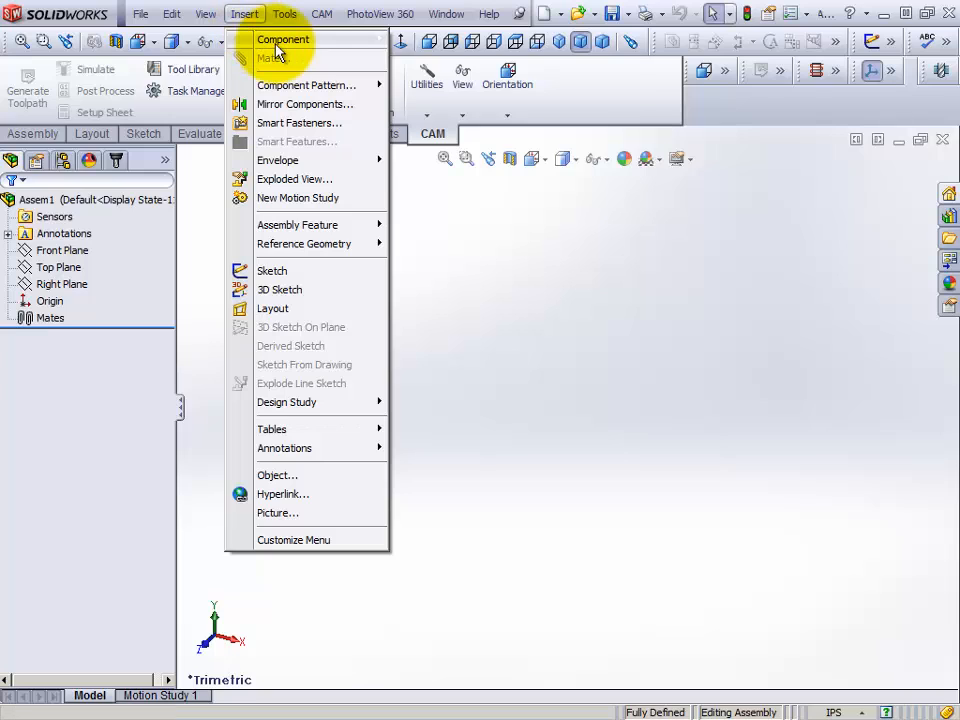
mouse_move(280, 48)
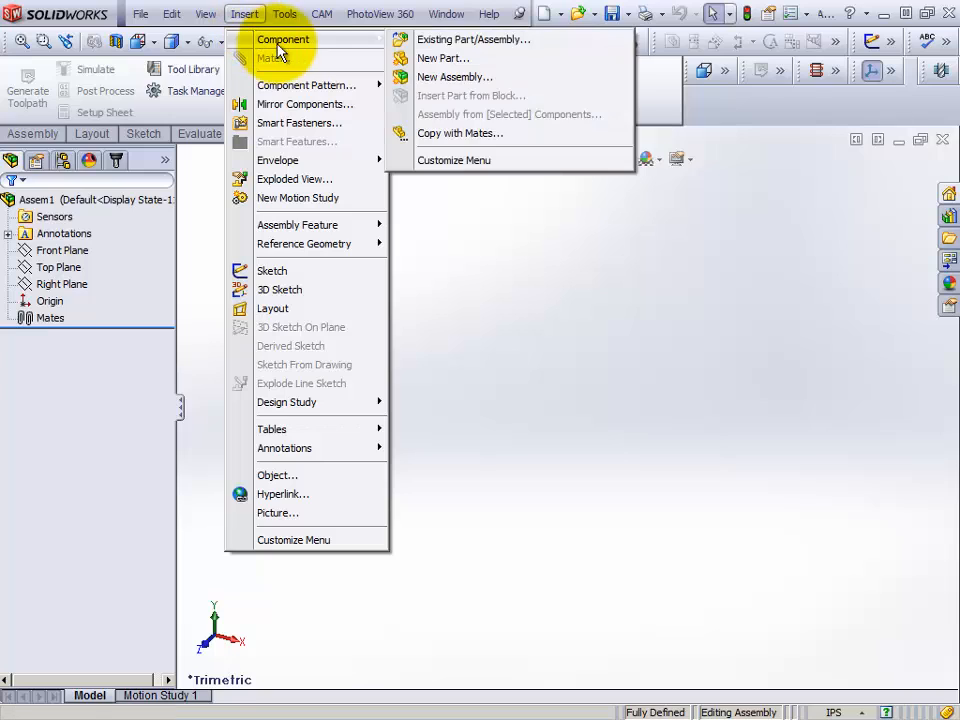
click(444, 39)
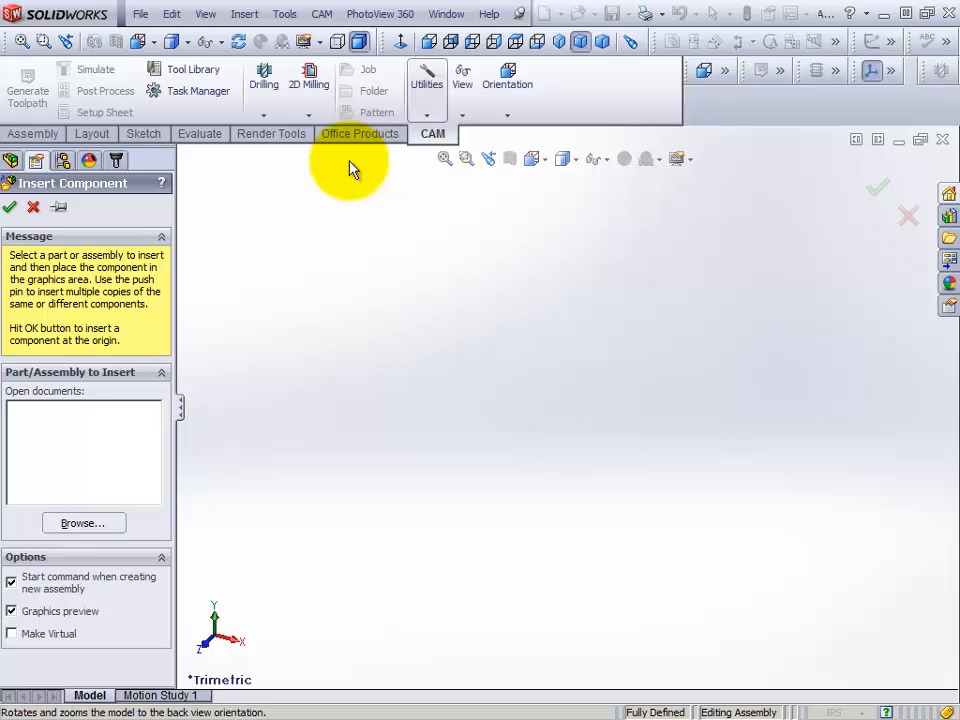
click(59, 208)
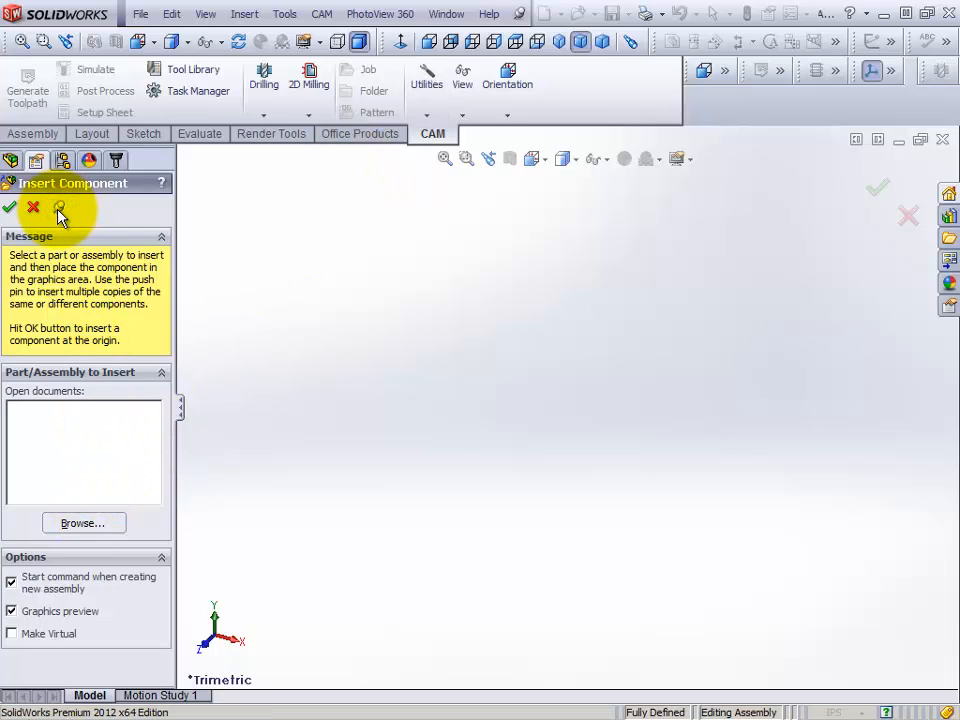
click(90, 525)
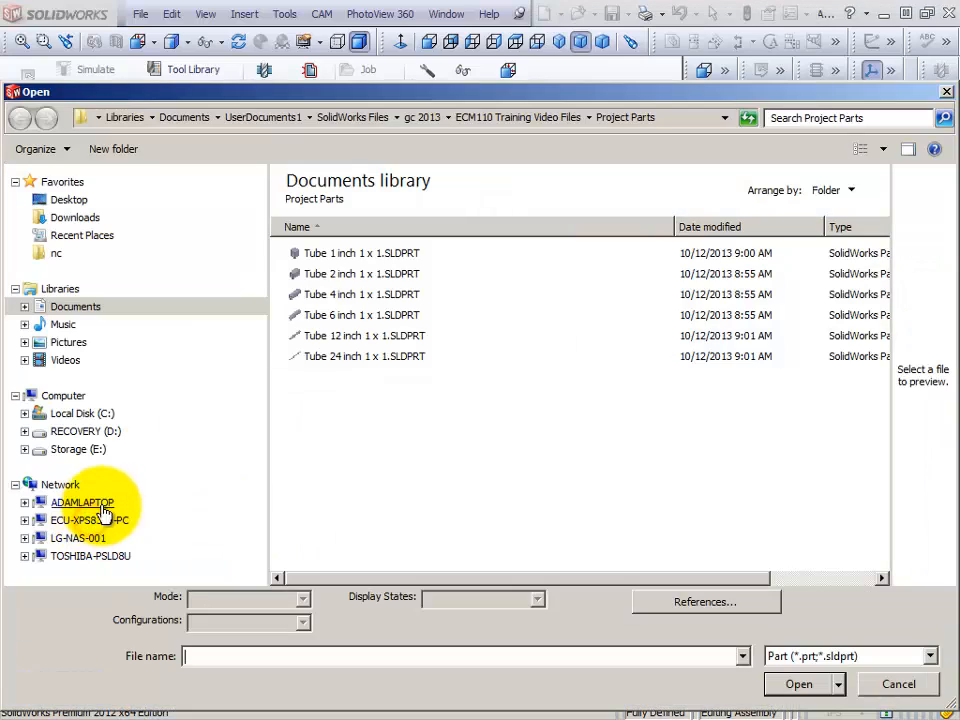
click(370, 362)
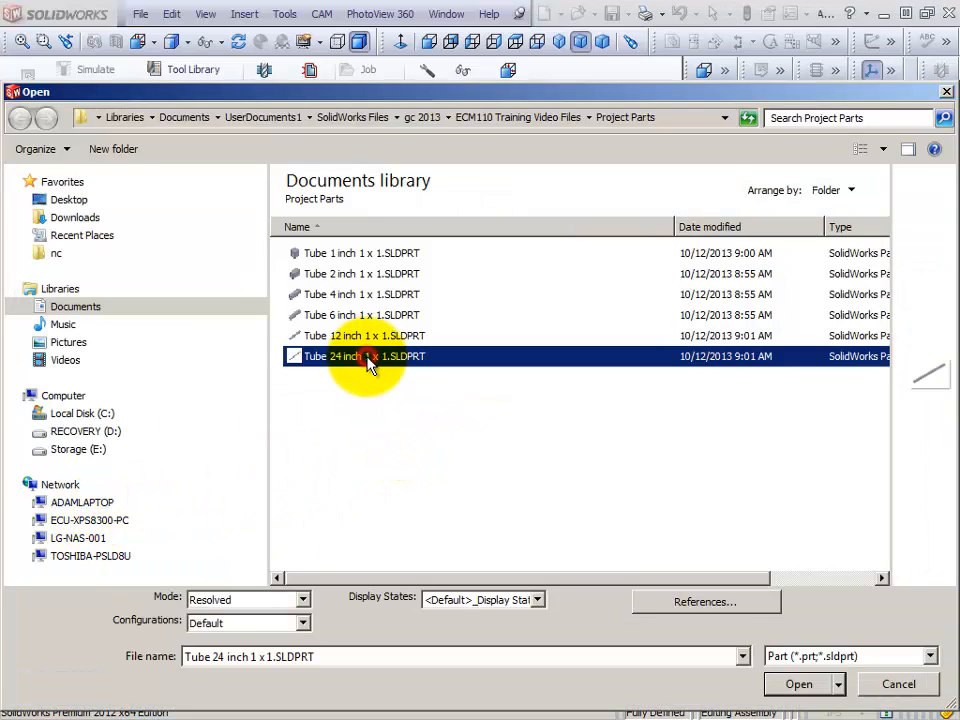
click(799, 685)
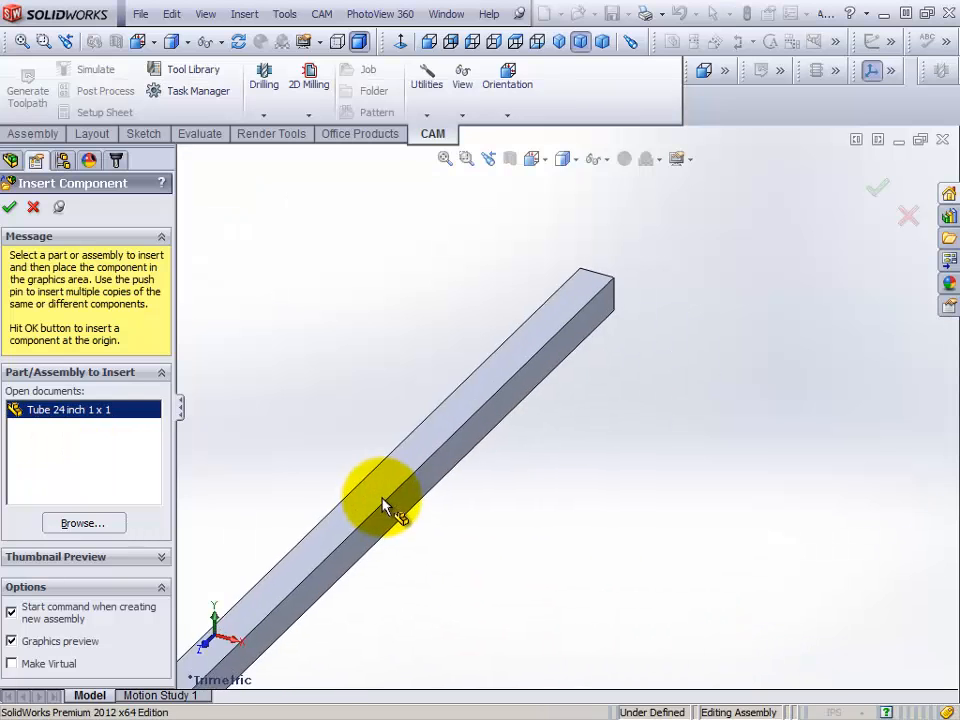
- Place four spaced-apart copies of the 24 in tube in the assembly and end the insertion
scroll(530, 360, up, 5)
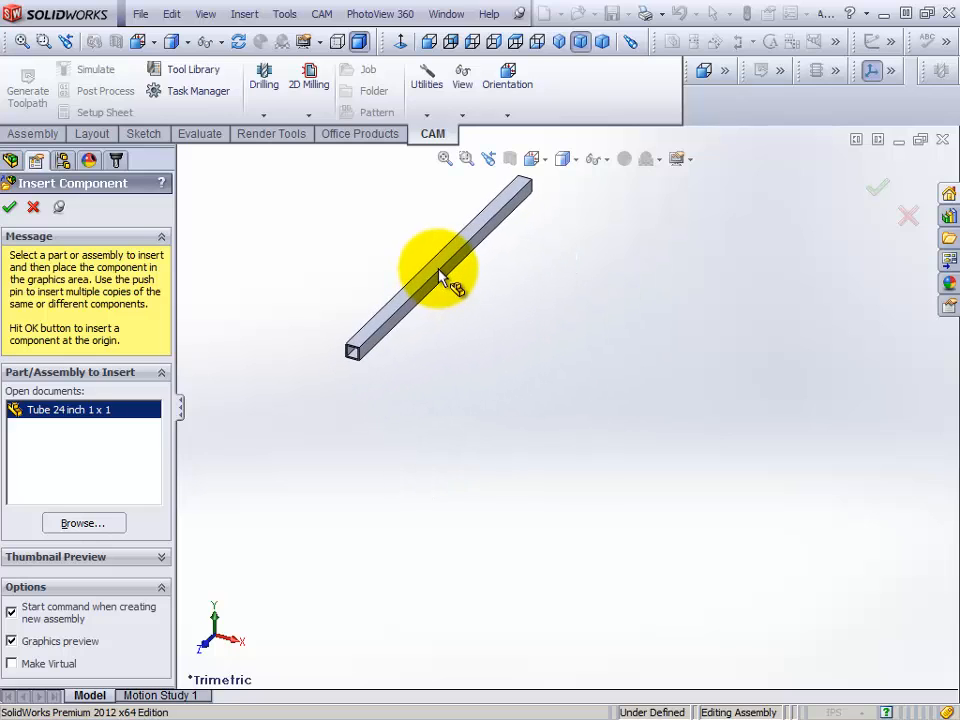
click(430, 270)
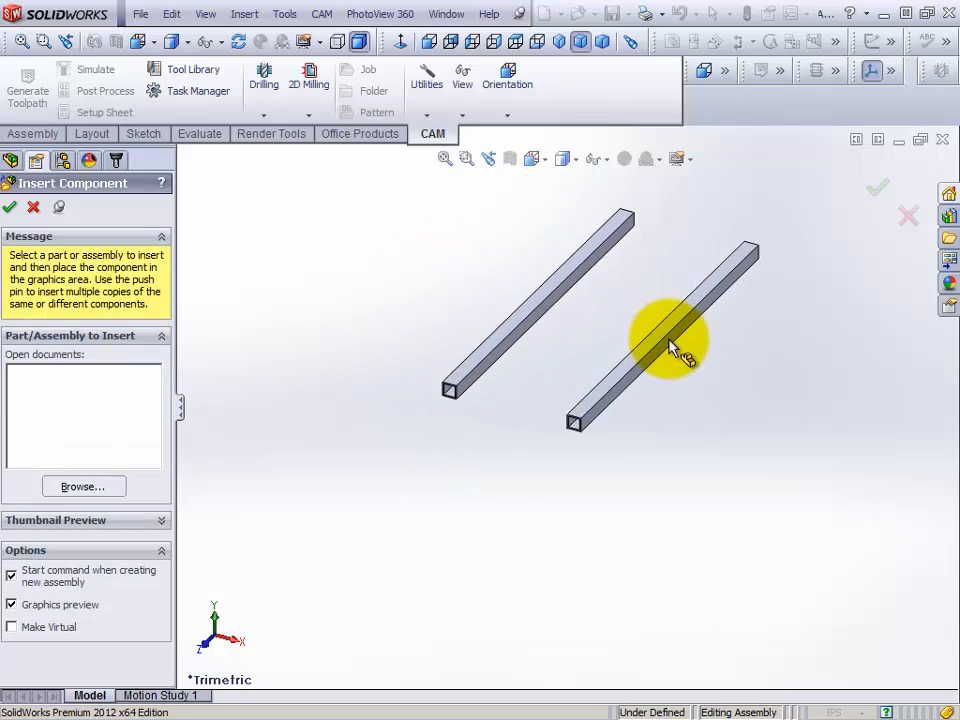
click(686, 341)
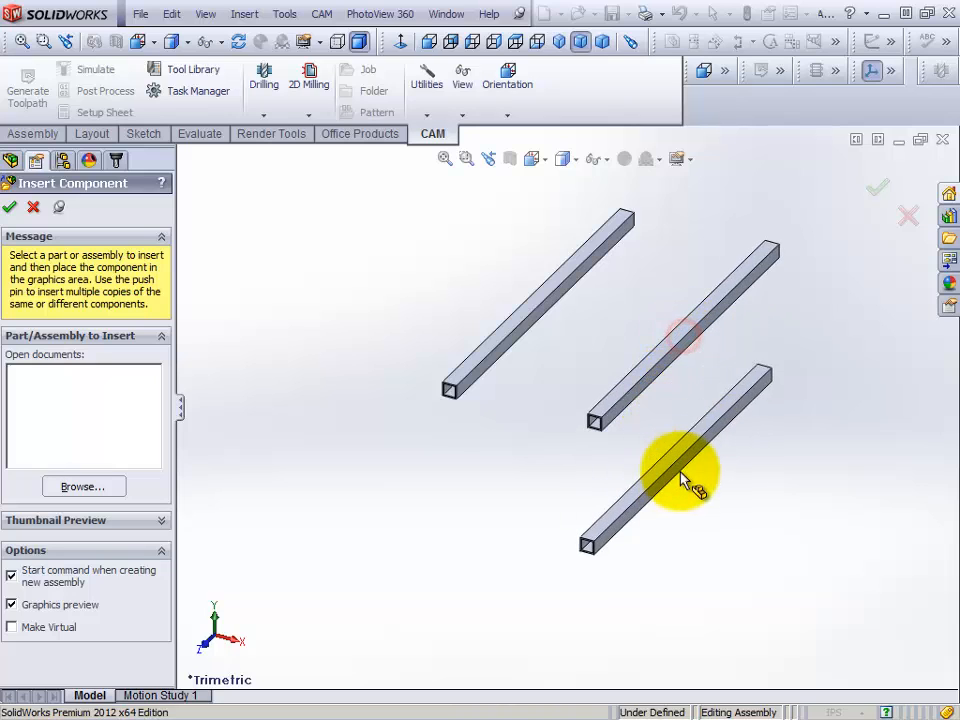
click(716, 498)
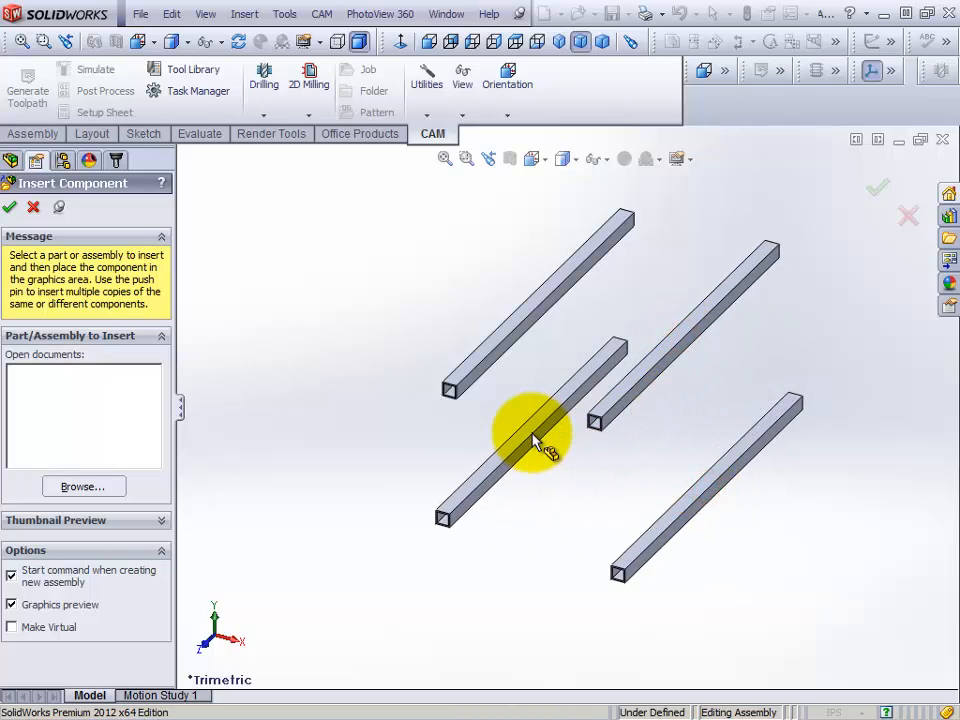
click(556, 445)
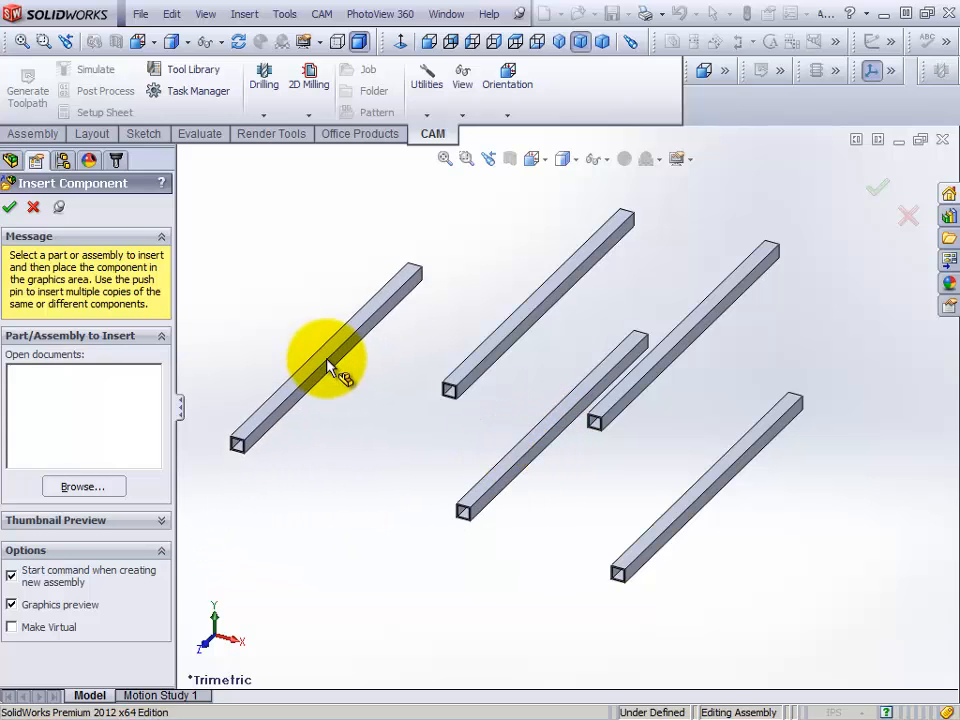
right_click(328, 362)
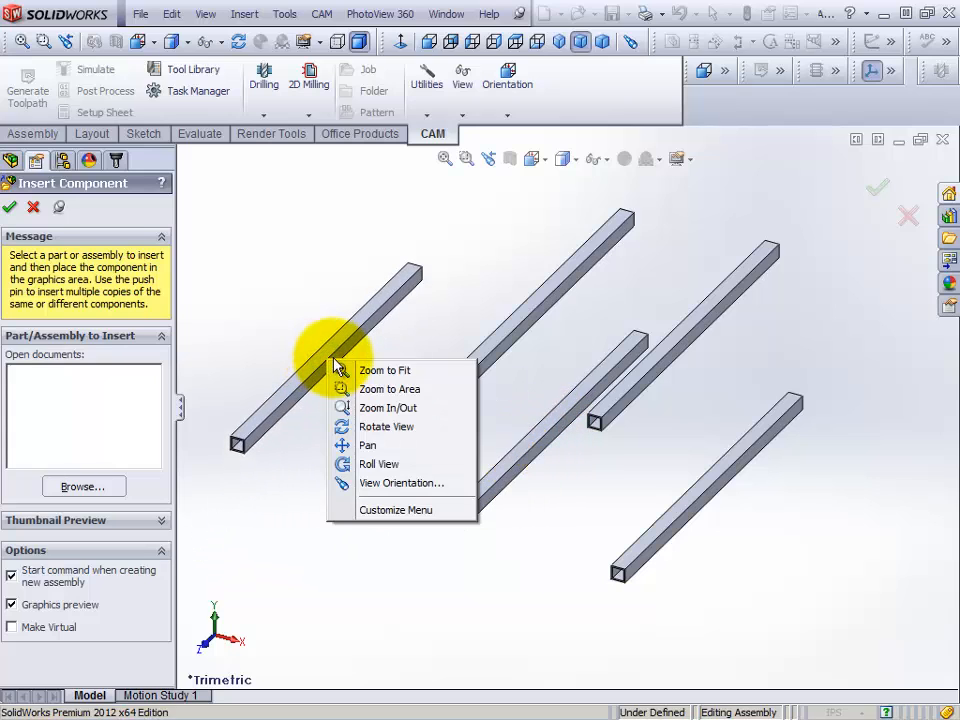
key(Escape)
key(Escape)
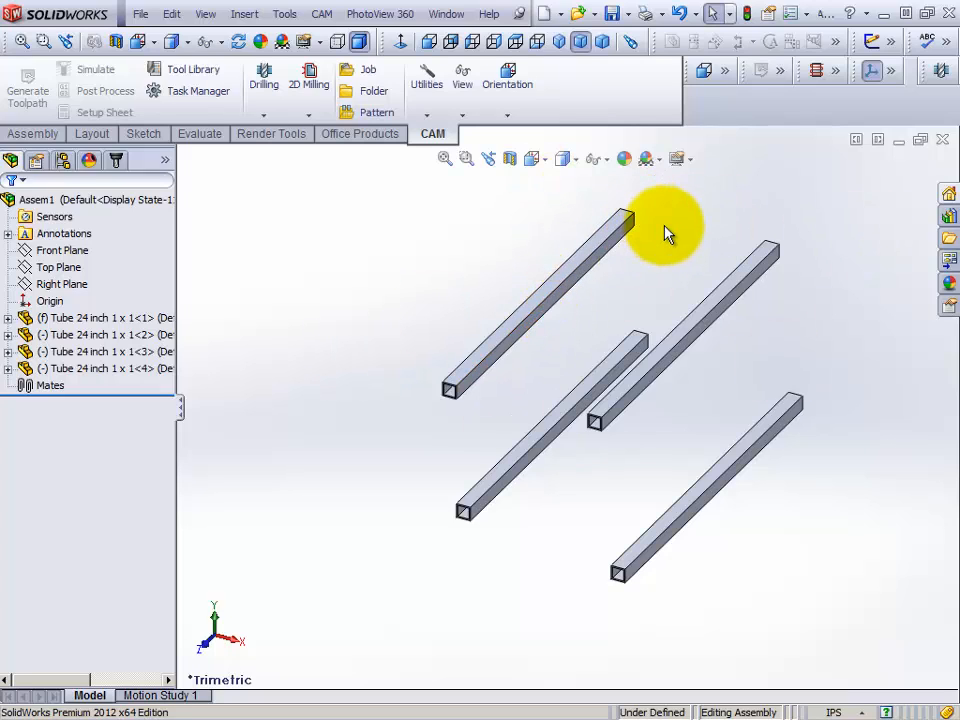
- Start inserting an existing component, keep the command active for multiple copies, and load "Tube 12 inch 1 x 1.SLDPRT" from Project Parts
click(243, 15)
mouse_move(265, 45)
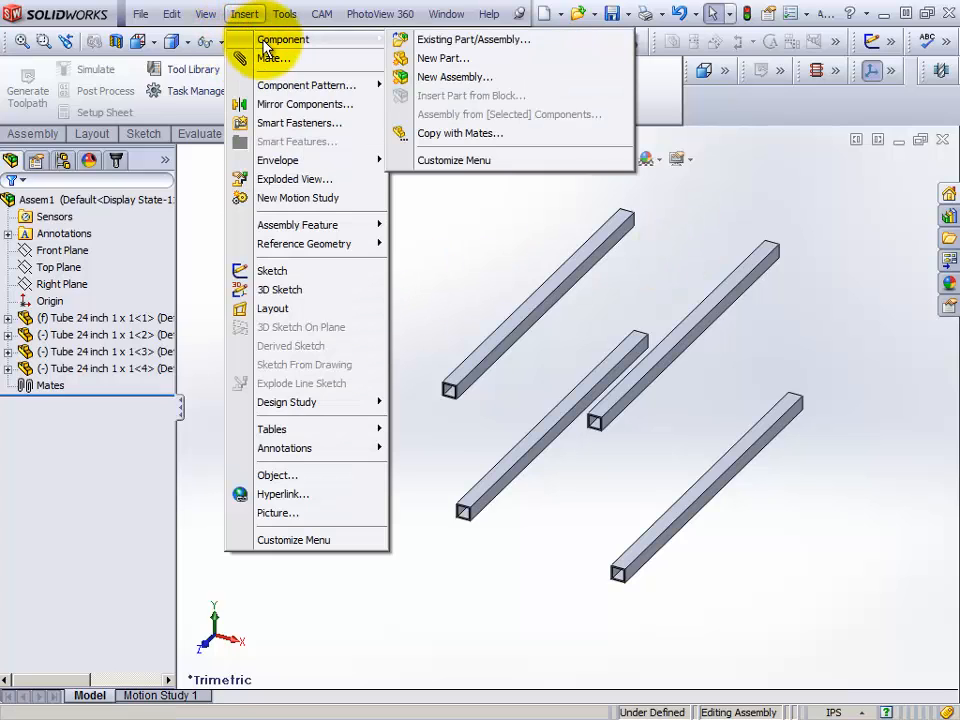
click(436, 42)
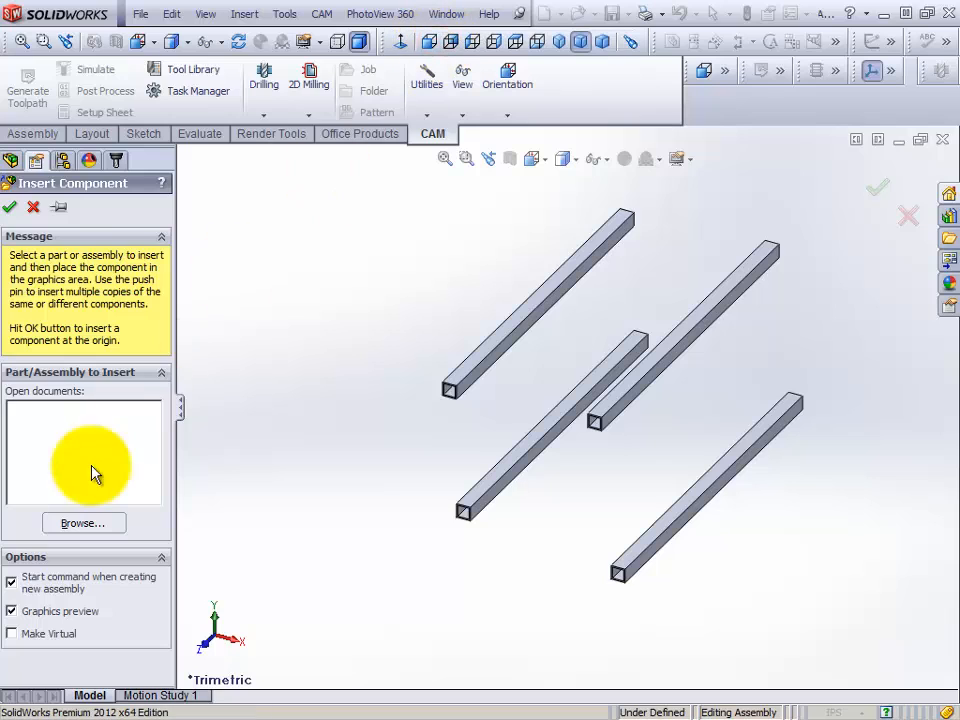
click(60, 207)
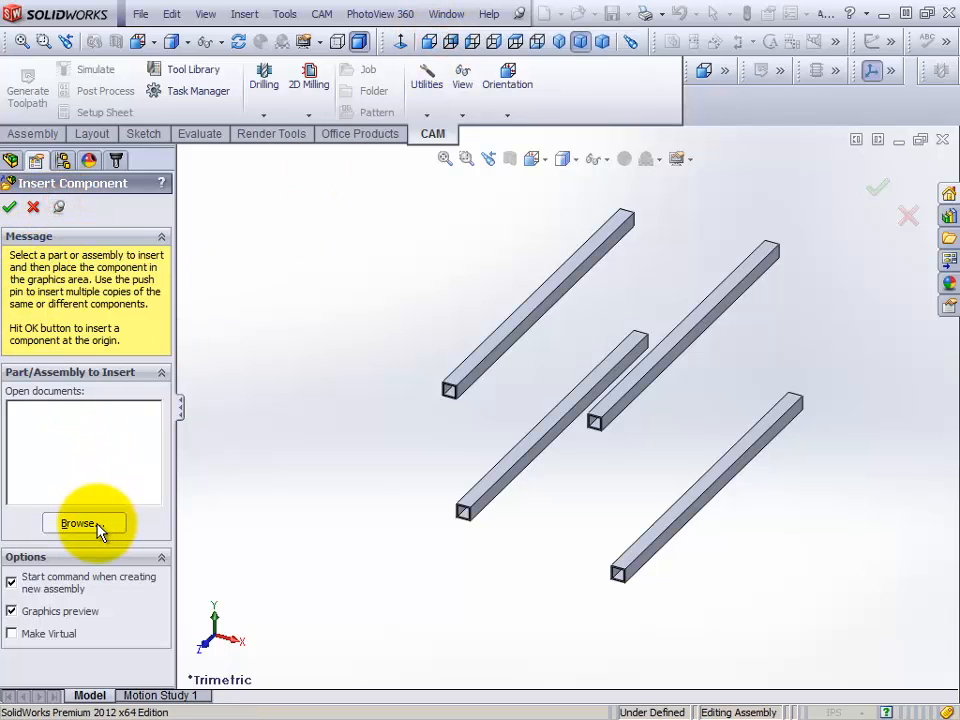
click(100, 531)
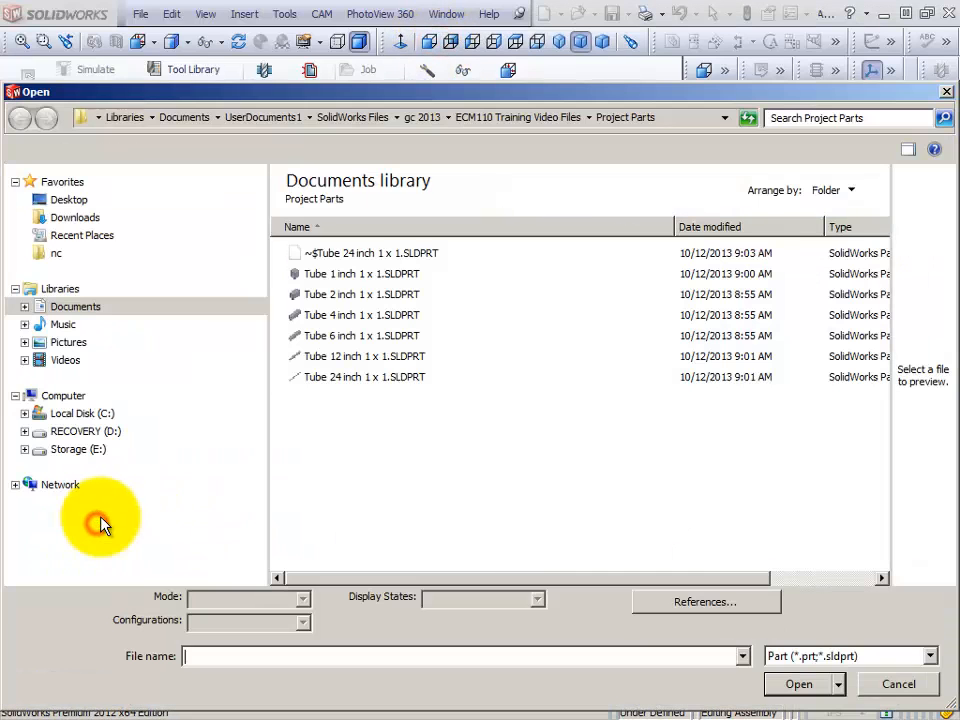
click(352, 358)
click(799, 685)
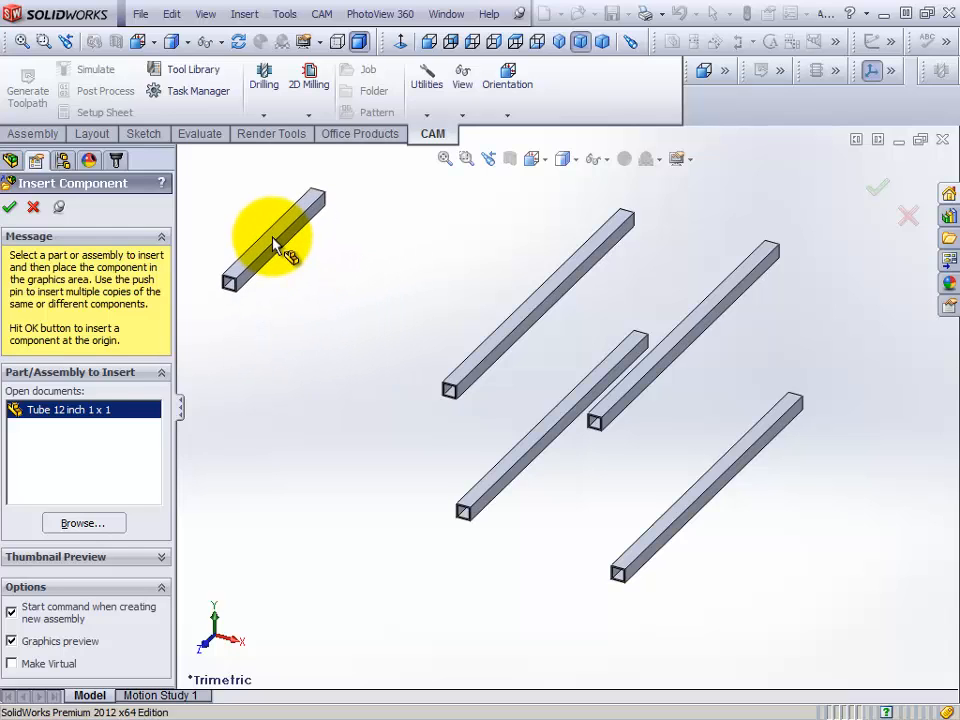
- Place four spaced-apart copies of the 12 in tube beside the 24 in tubes and end the insertion
click(272, 237)
click(333, 262)
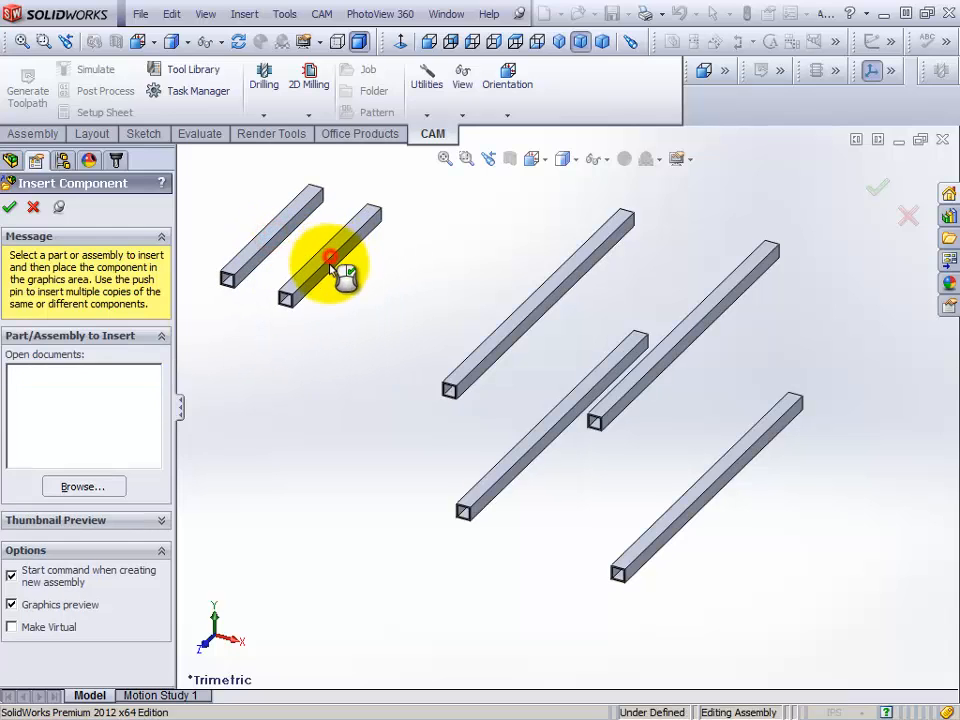
click(256, 348)
click(333, 398)
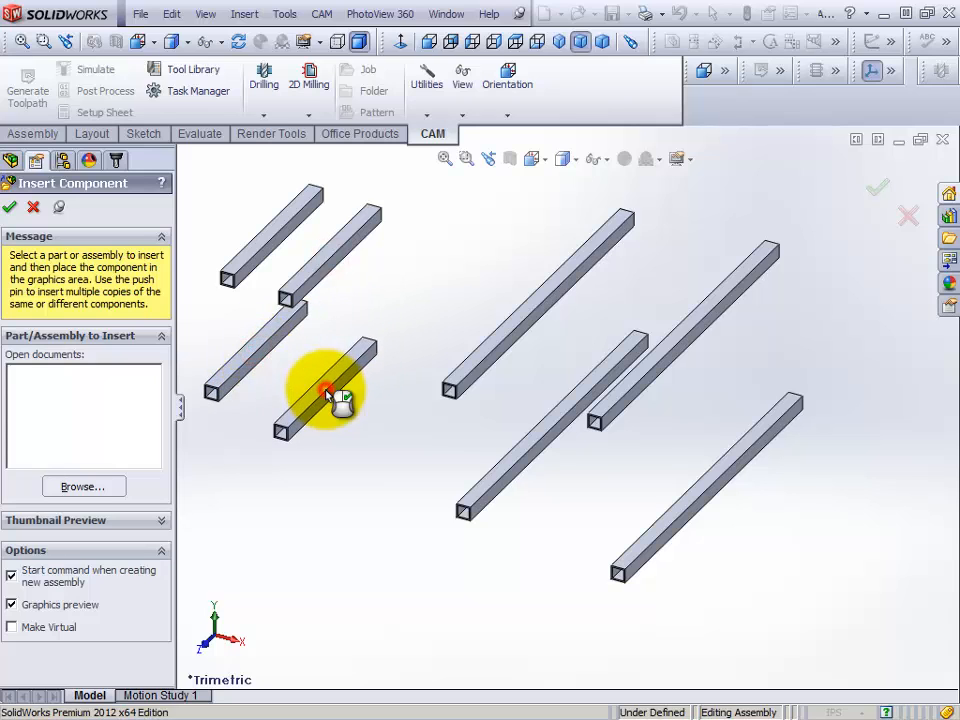
click(33, 210)
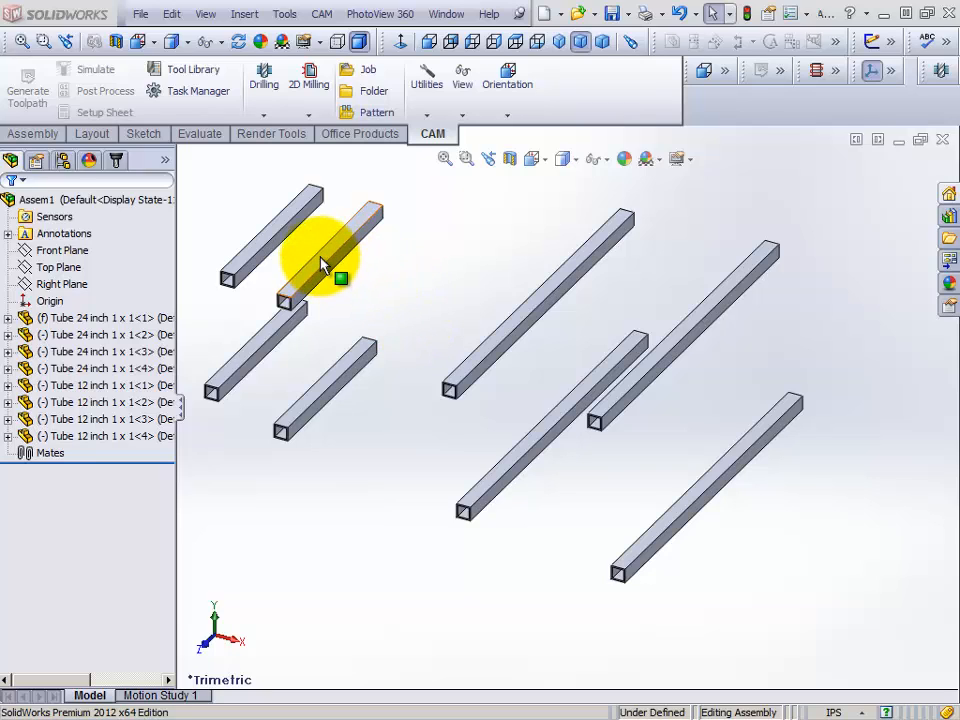
- Rotate one 12 in tube crosswise and move it near the front ends of the 24 in tubes
drag(322, 265, 422, 450)
scroll(525, 398, down, 3)
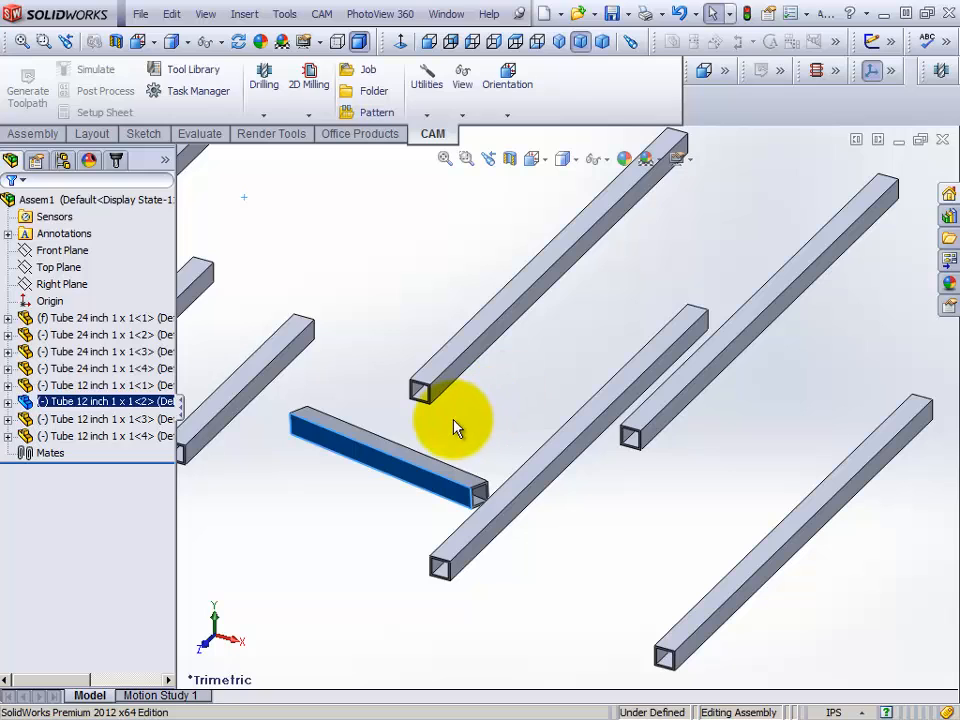
middle_drag(439, 429, 468, 463)
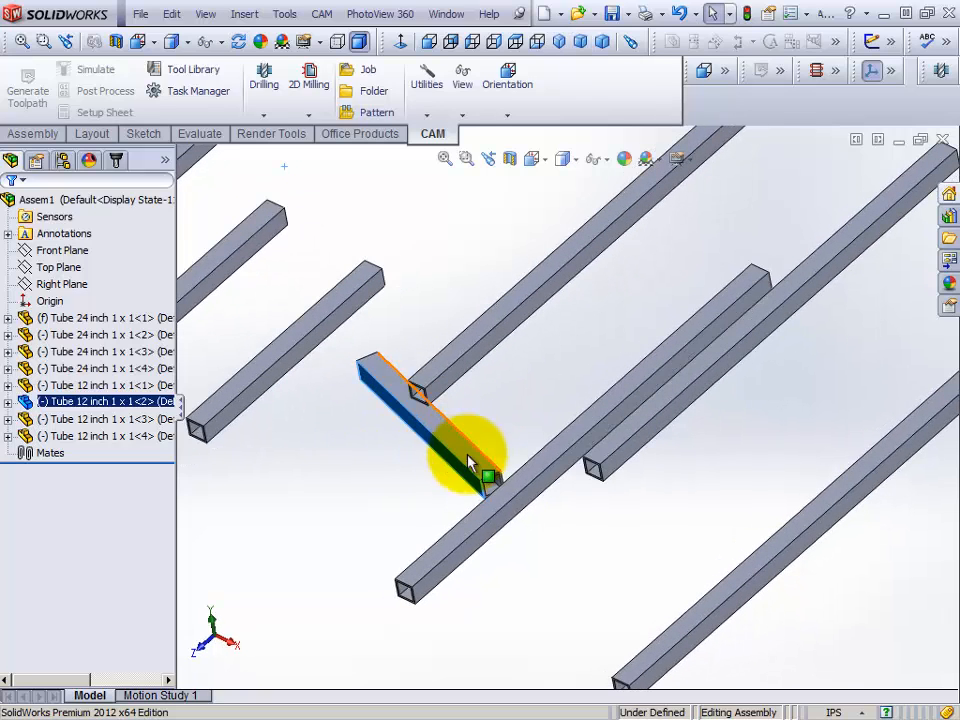
mouse_move(457, 464)
mouse_down()
mouse_move(372, 380)
mouse_move(446, 337)
mouse_move(470, 288)
mouse_move(594, 325)
mouse_move(535, 300)
mouse_move(525, 272)
mouse_move(529, 300)
mouse_move(440, 397)
mouse_move(374, 385)
mouse_move(346, 443)
mouse_move(372, 552)
mouse_up()
click(418, 449)
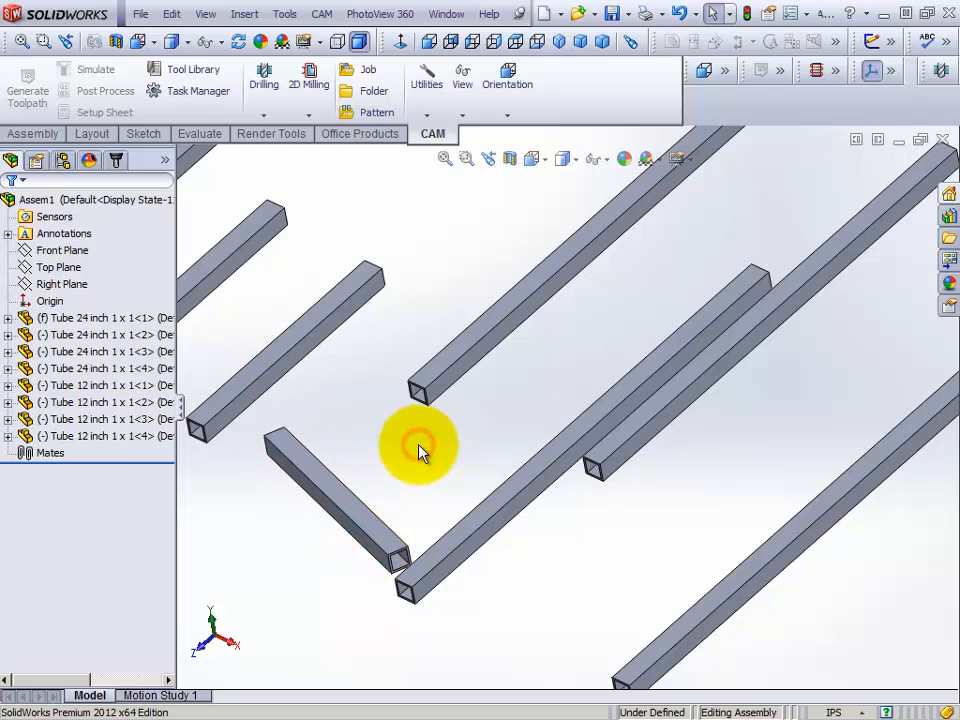
- Add a coincident mate between the front end face of the fixed 24 in tube and a long side face of the crosswise 12 in tube
click(36, 135)
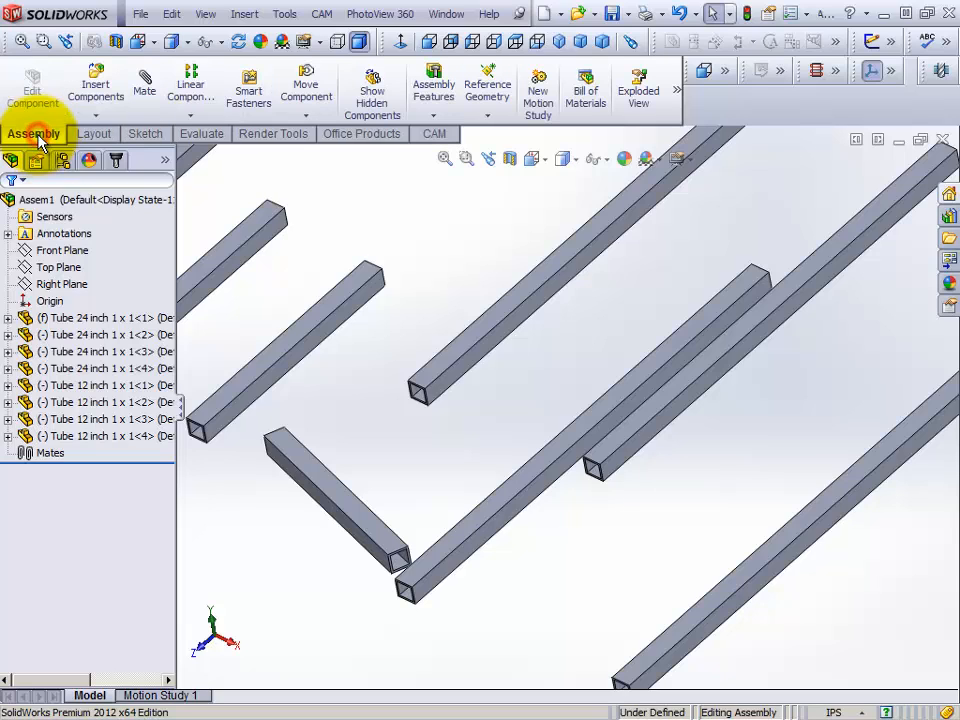
click(146, 84)
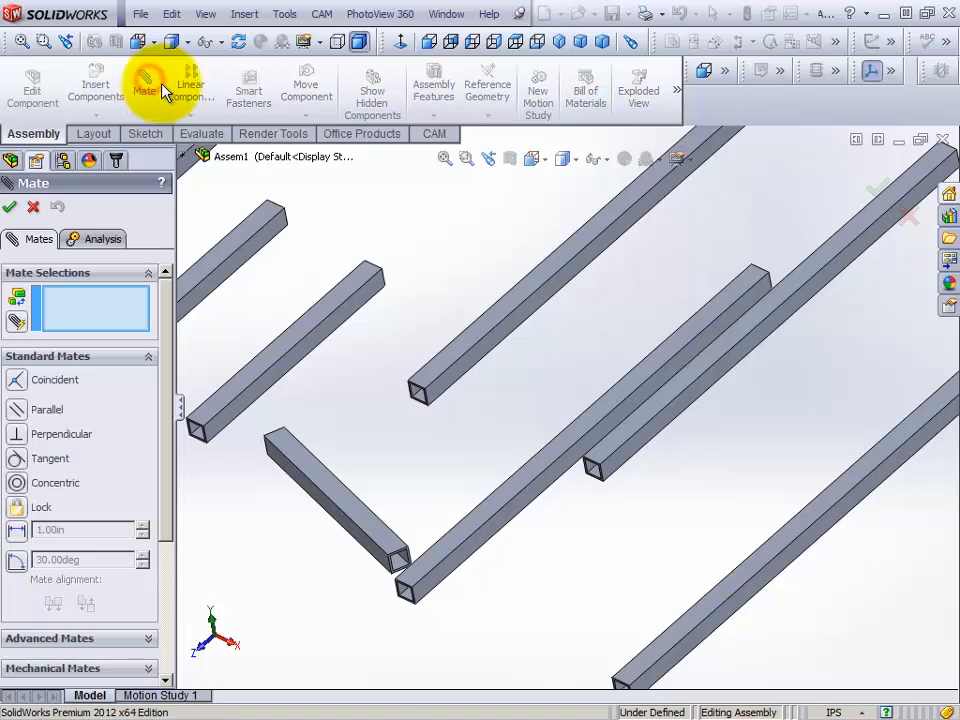
scroll(424, 415, down, 5)
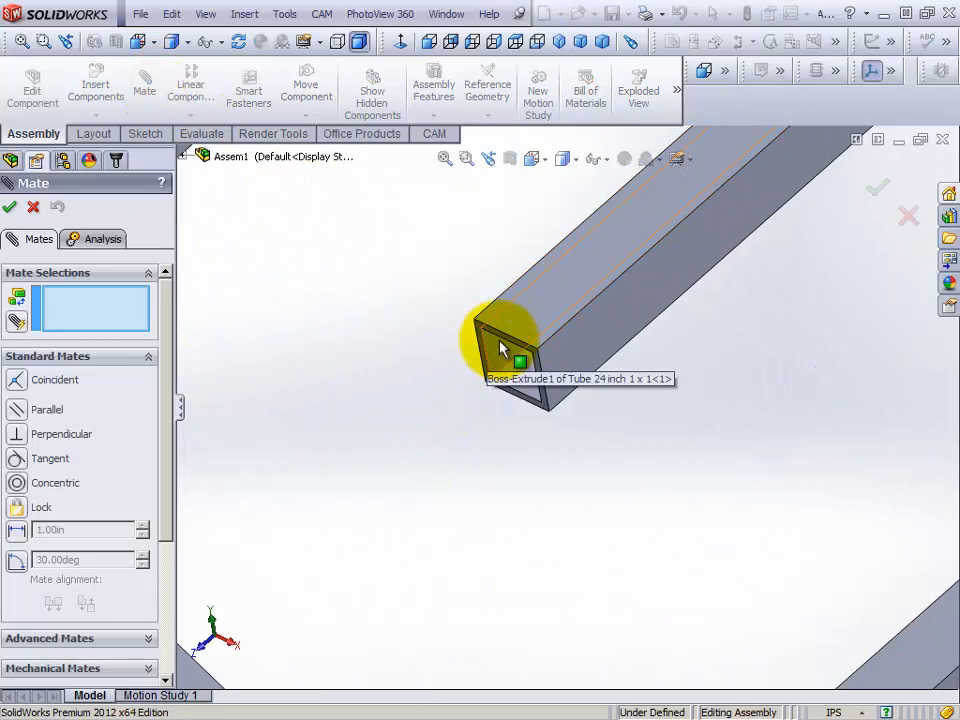
scroll(525, 335, down, 3)
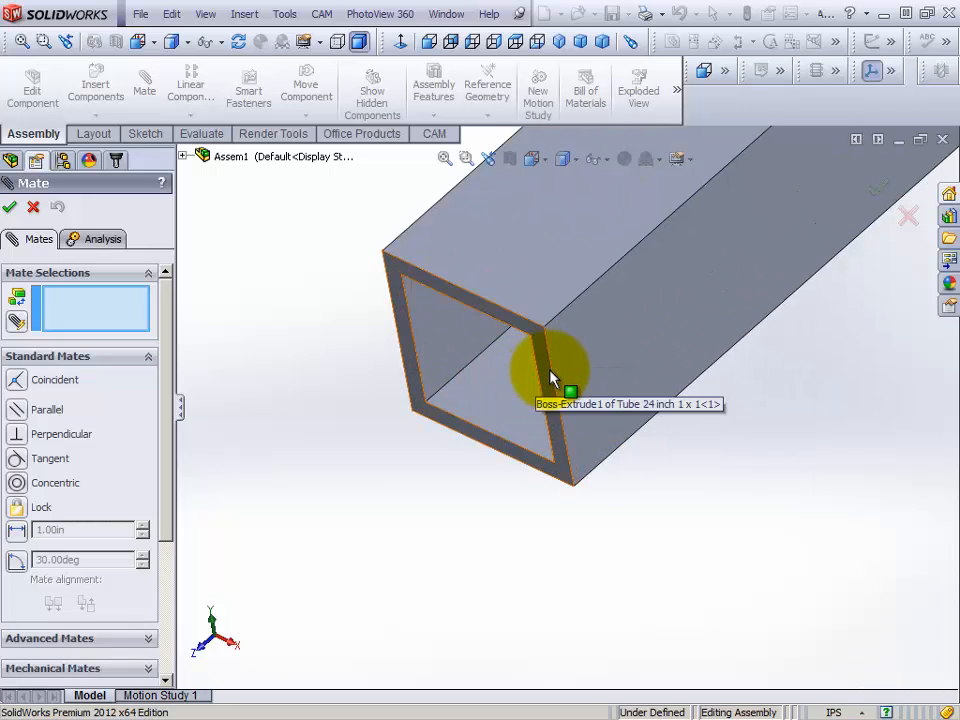
click(397, 300)
scroll(454, 381, up, 8)
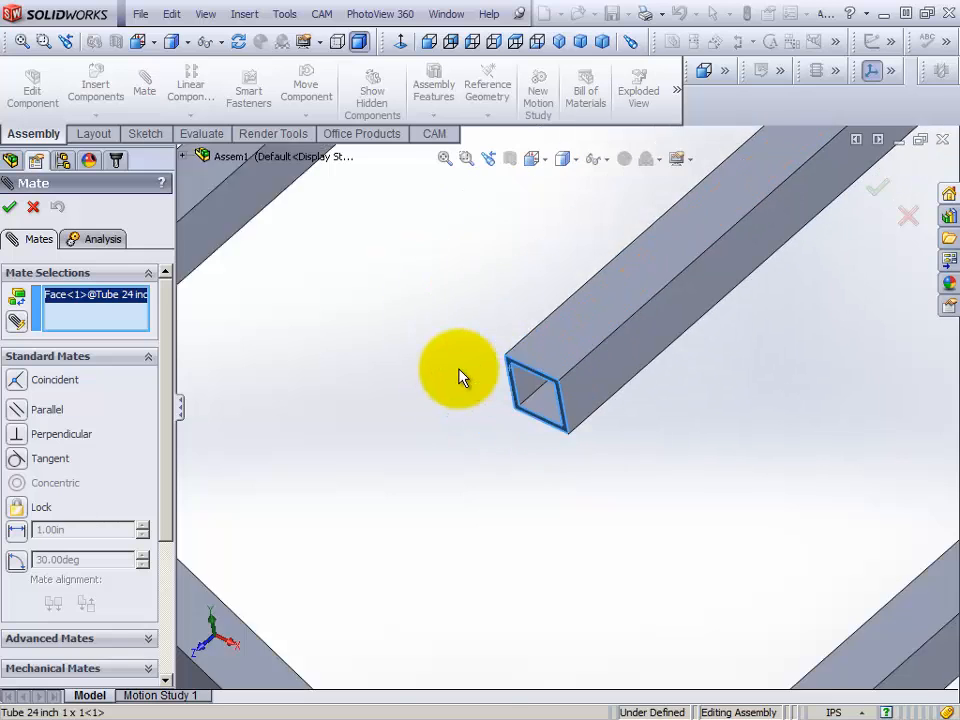
middle_drag(411, 471, 358, 484)
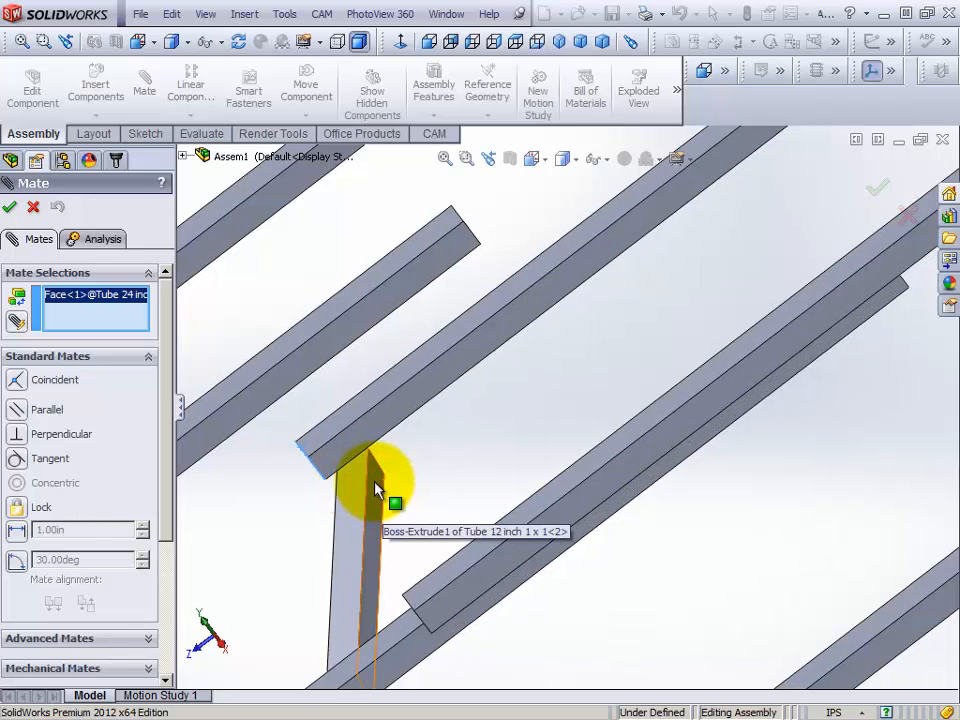
click(376, 486)
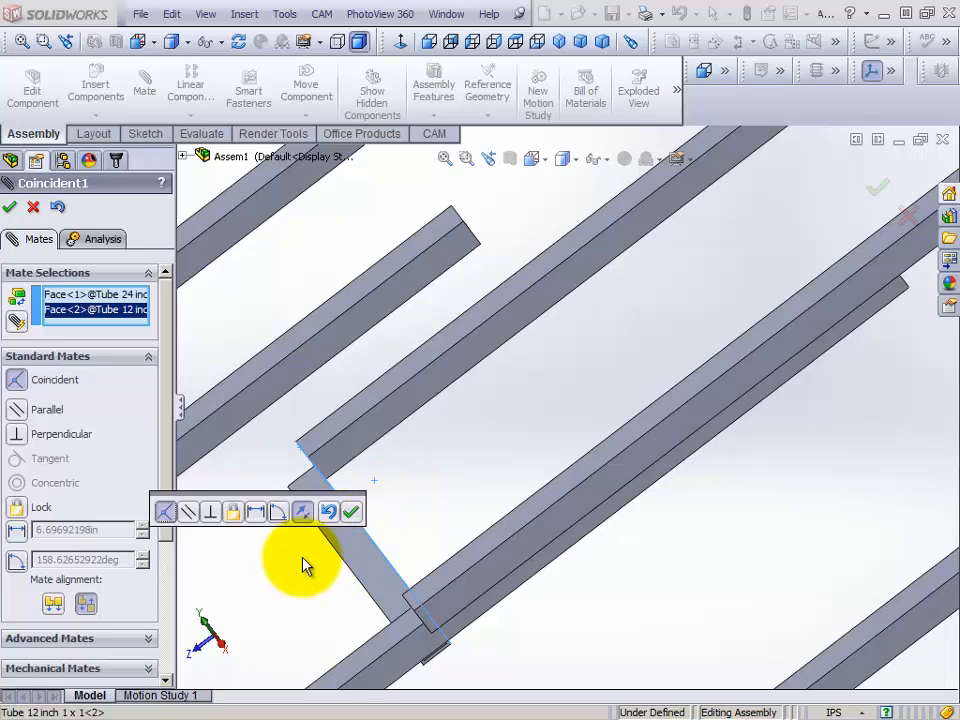
click(352, 512)
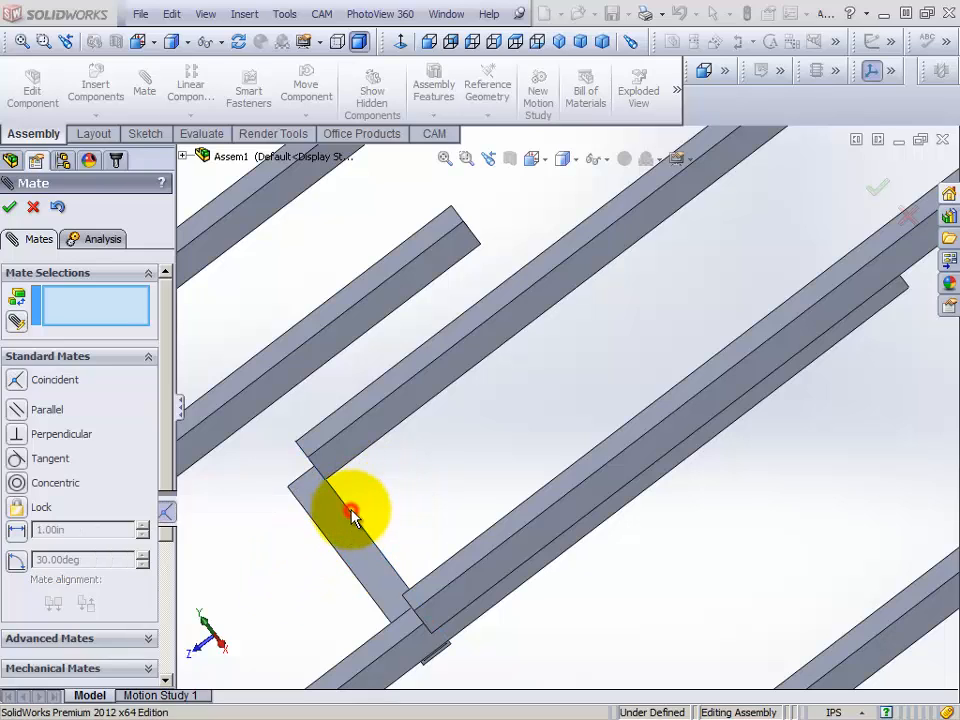
- Add a coincident mate between the top faces of the fixed 24 in tube and the crosswise 12 in tube
scroll(418, 478, up, 3)
scroll(407, 467, down, 4)
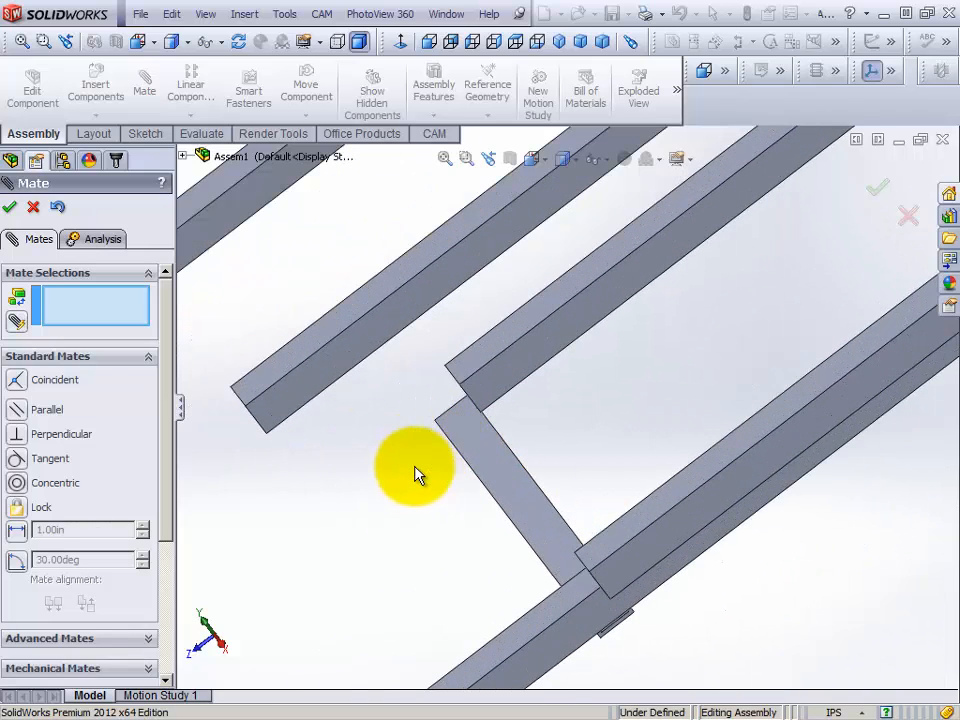
middle_drag(450, 447, 459, 450)
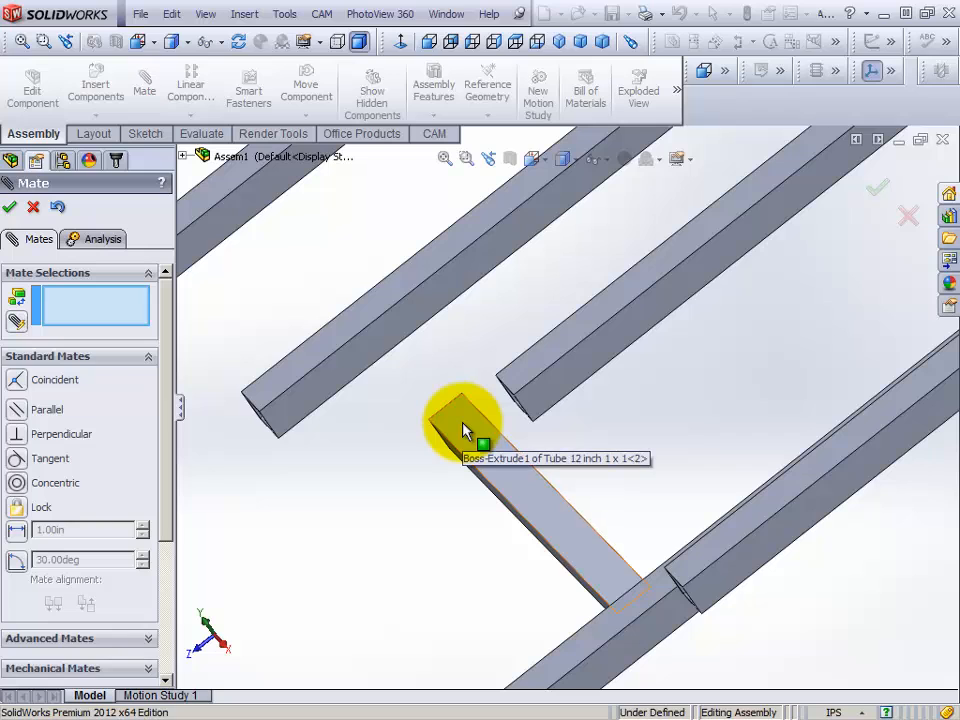
click(532, 374)
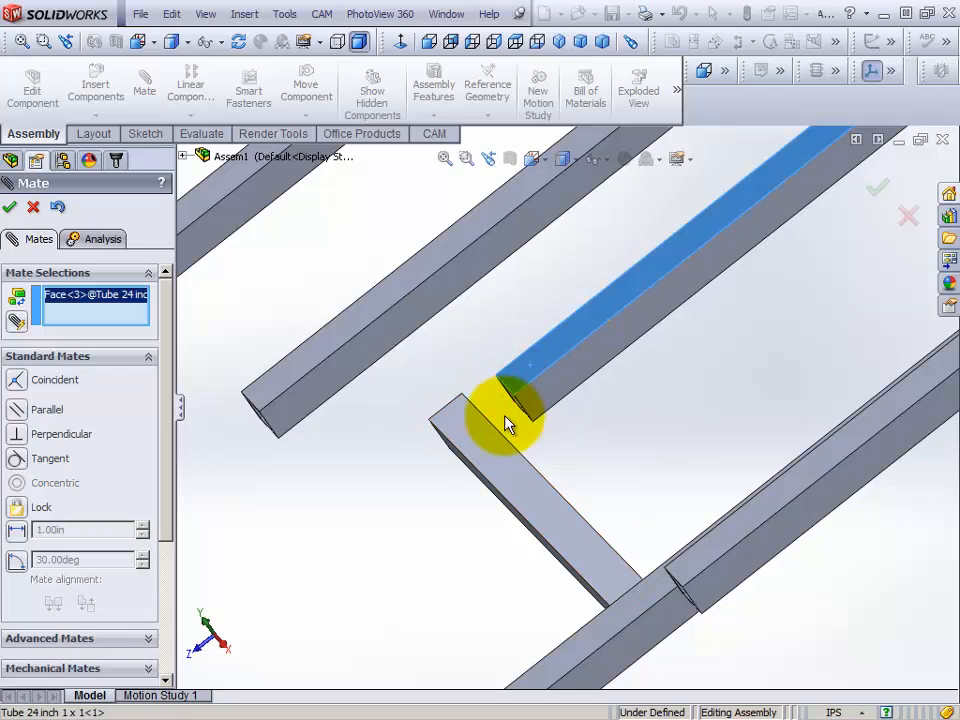
click(480, 450)
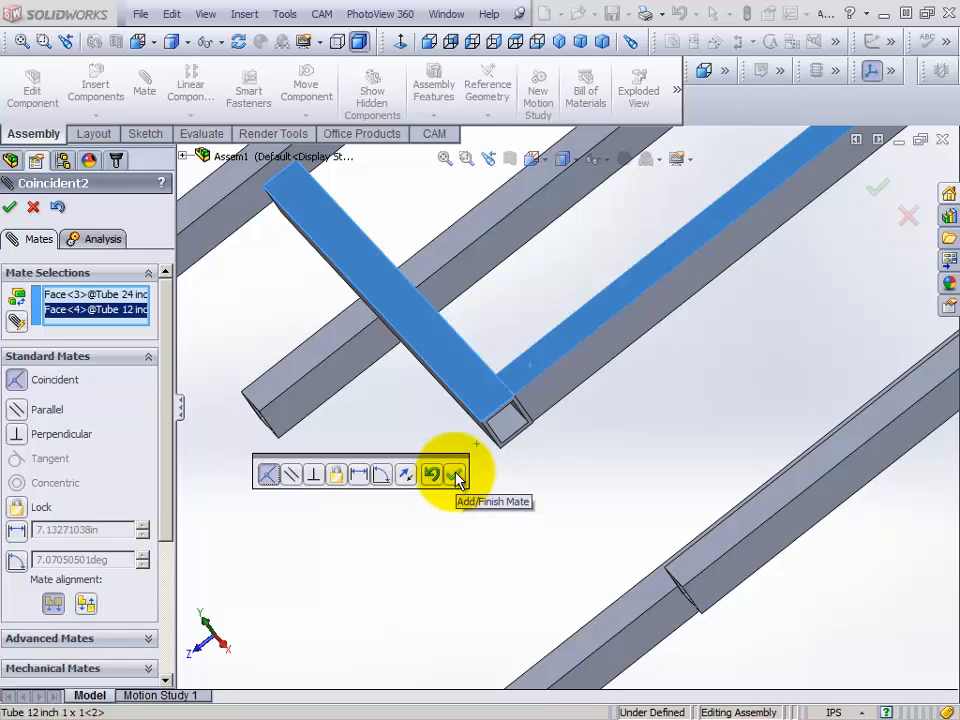
click(457, 477)
- Make the crosswise 12 in tube's end face coincident with the outer side face of the fixed 24 in tube
scroll(474, 471, up, 4)
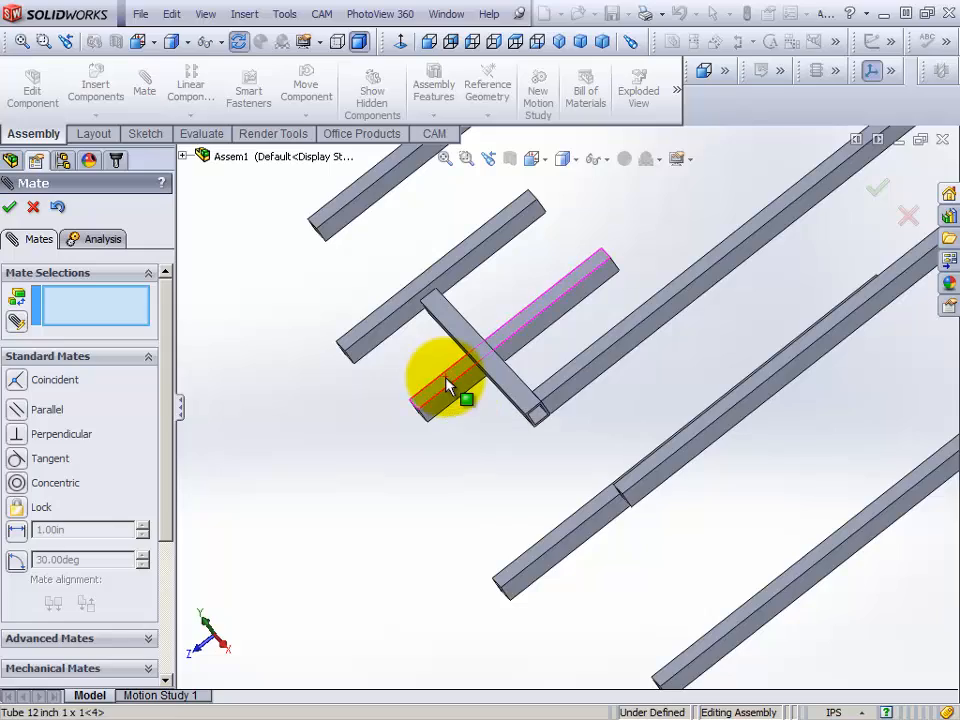
middle_drag(448, 388, 592, 500)
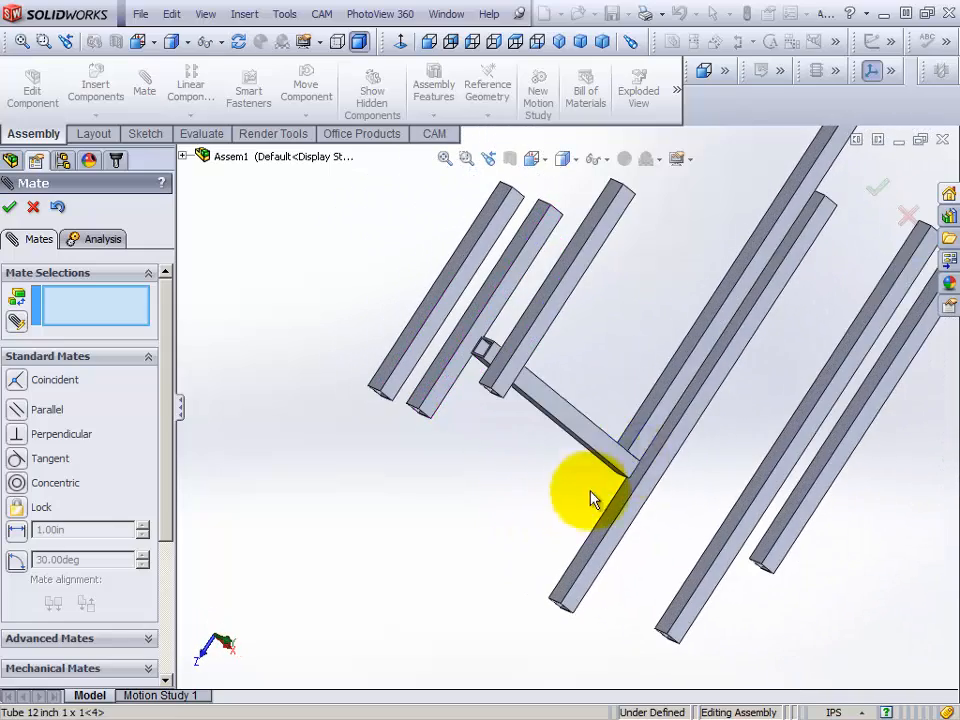
click(637, 431)
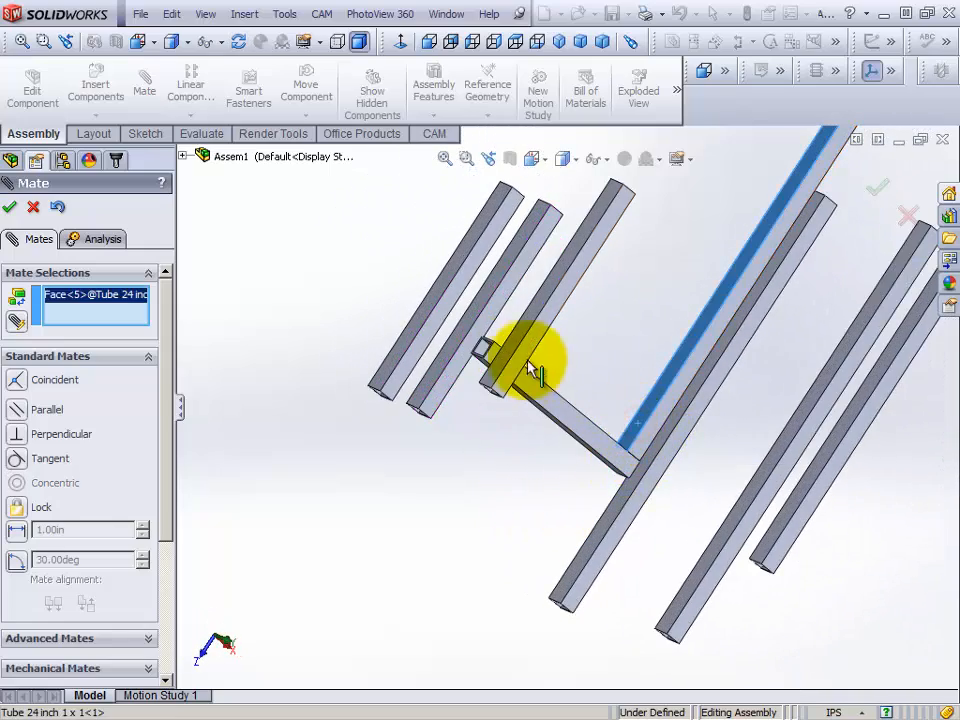
scroll(500, 355, up, 6)
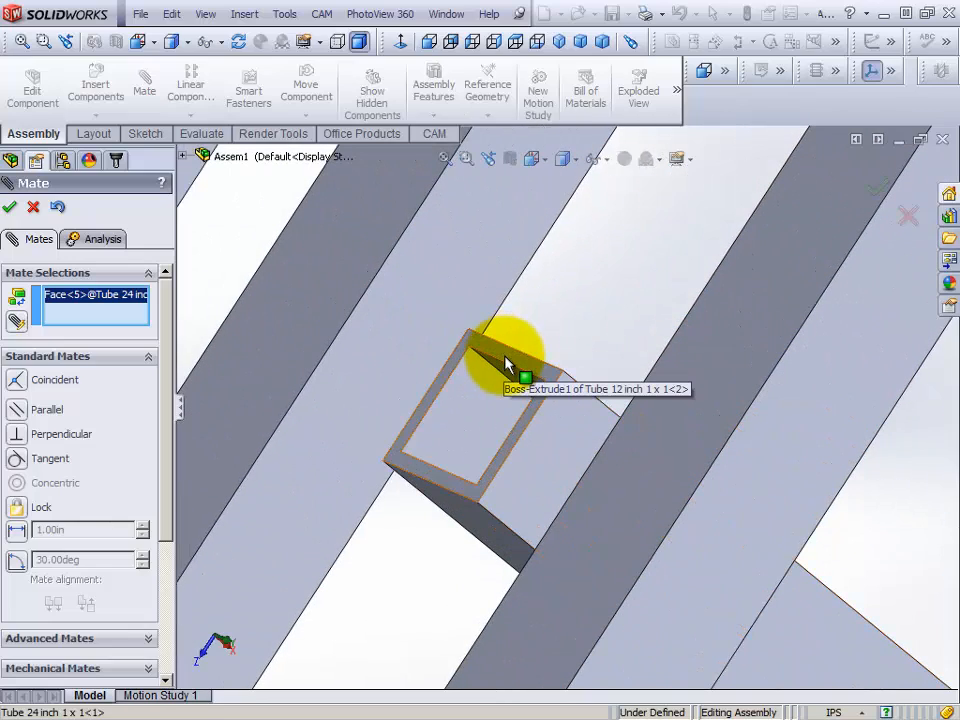
click(506, 366)
scroll(611, 455, down, 6)
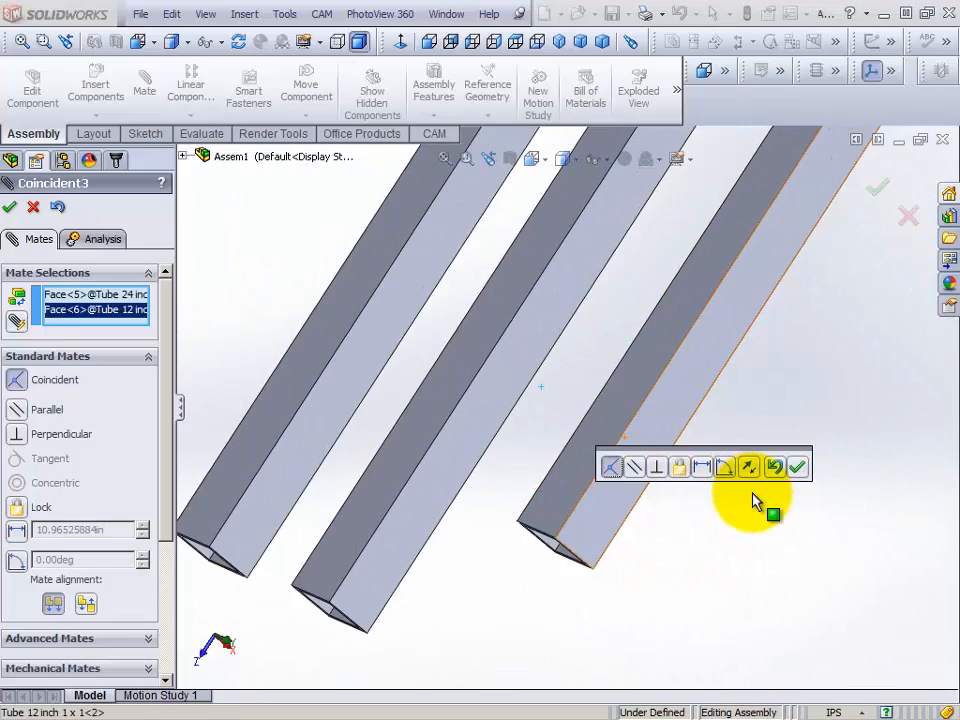
scroll(756, 498, down, 2)
middle_drag(626, 561, 660, 451)
click(799, 468)
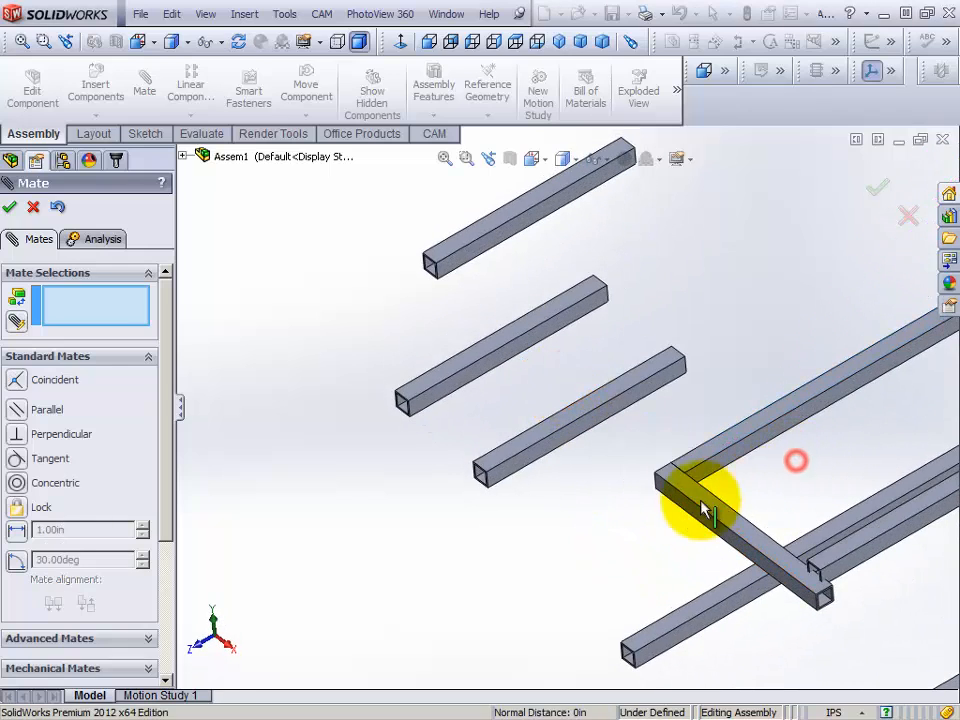
- Add a coincident mate between the top faces of the second 24 in tube and the crosswise 12 in tube
scroll(658, 506, down, 2)
scroll(658, 489, up, 3)
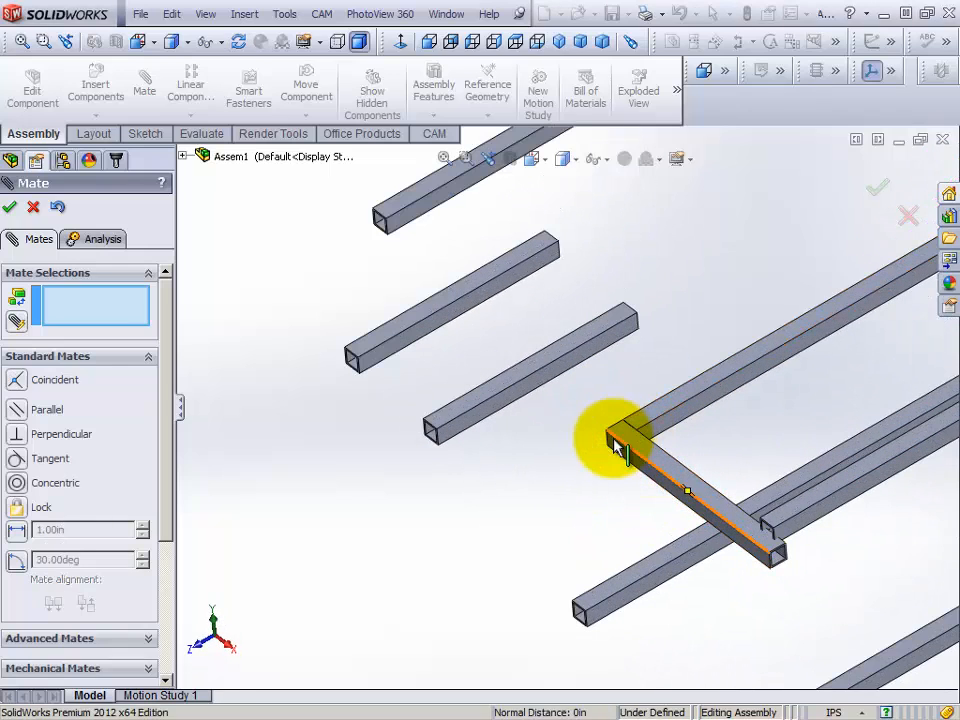
middle_drag(611, 439, 585, 418)
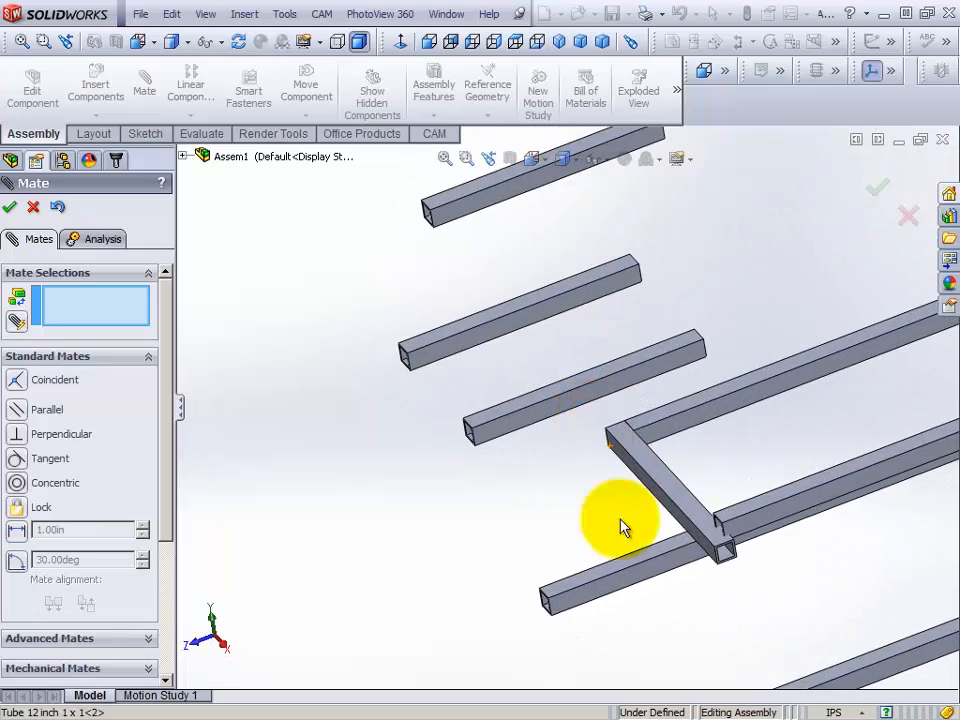
scroll(771, 561, down, 4)
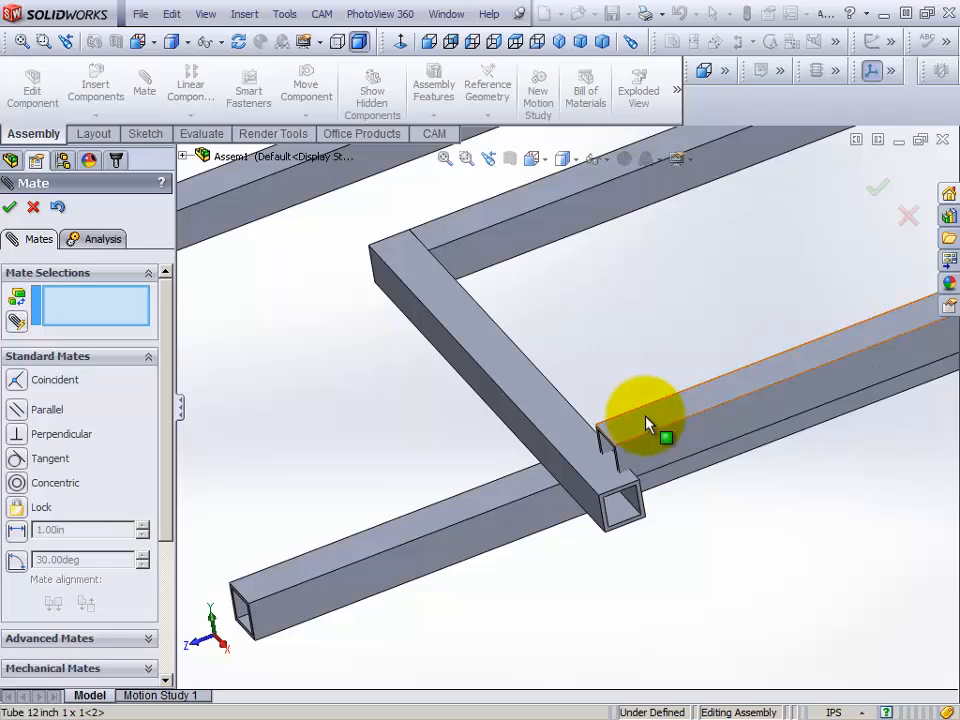
click(644, 420)
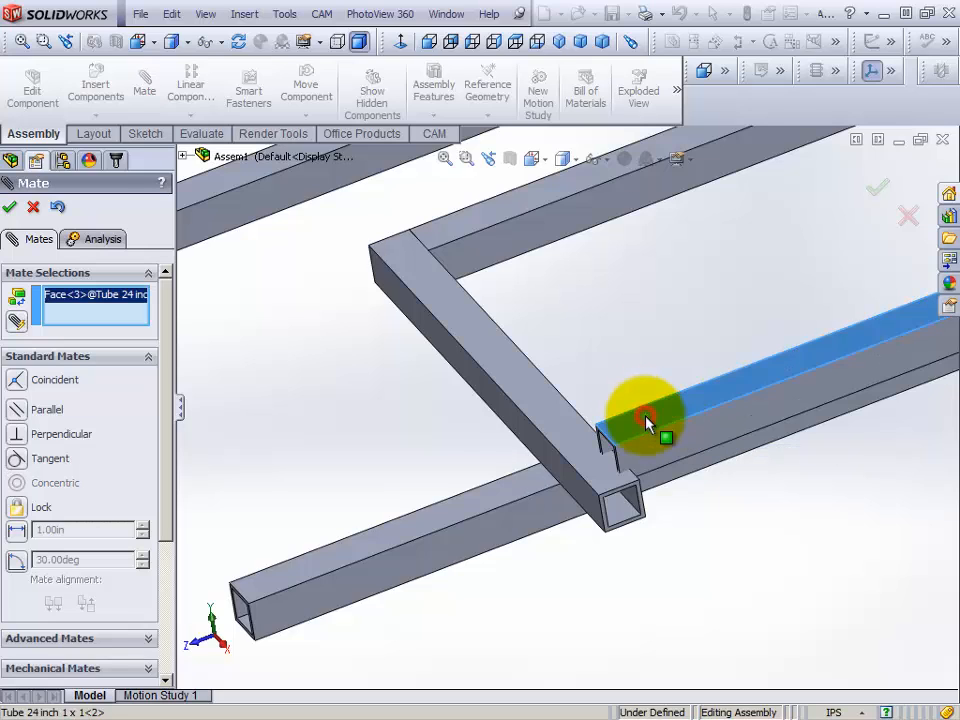
click(606, 463)
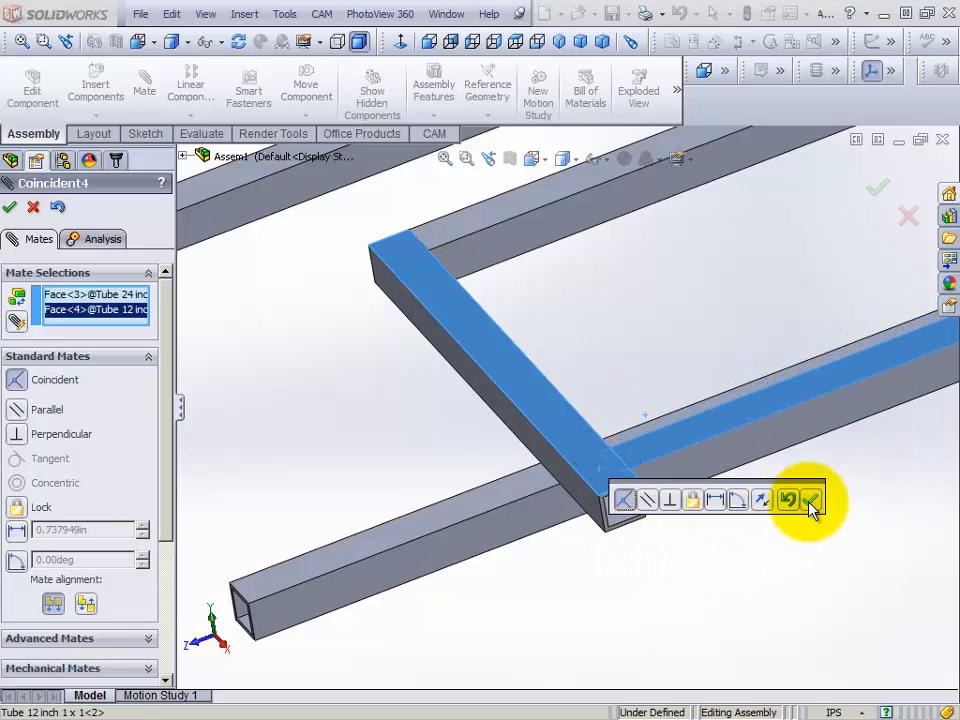
click(809, 500)
- Add a coincident mate between the second 24 in tube's outer side face and the crosswise 12 in tube's open end face
click(682, 466)
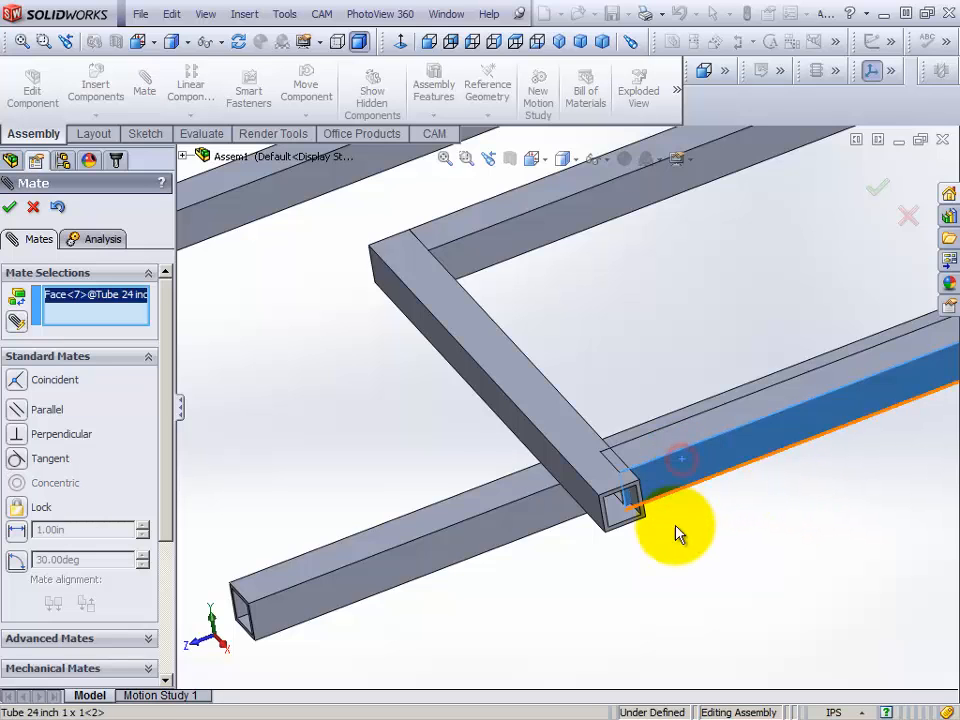
scroll(677, 531, down, 5)
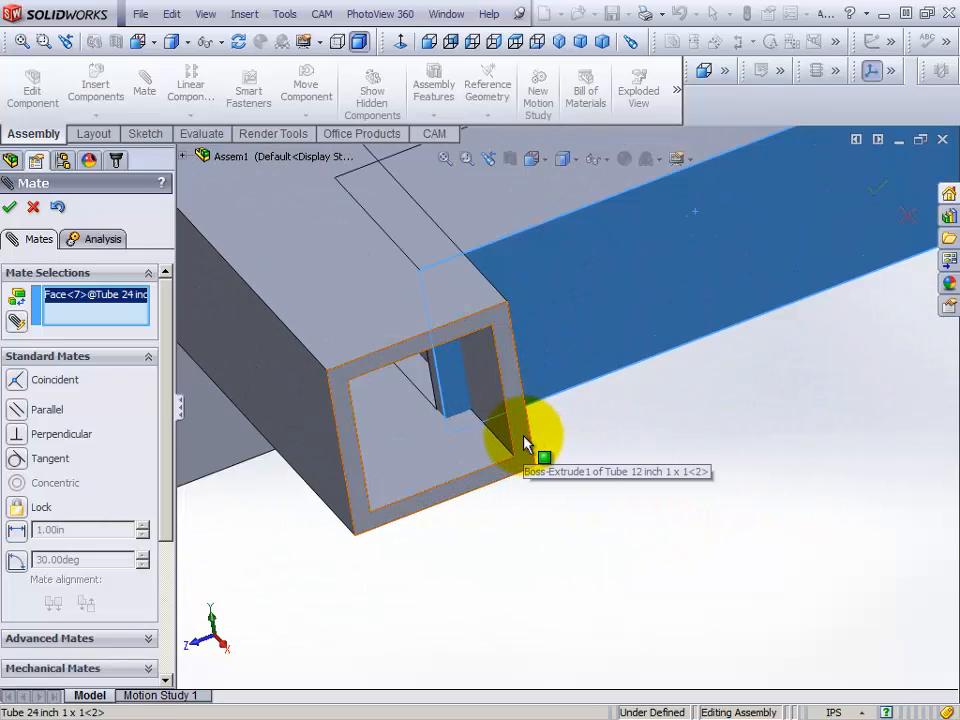
click(521, 445)
scroll(506, 548, up, 8)
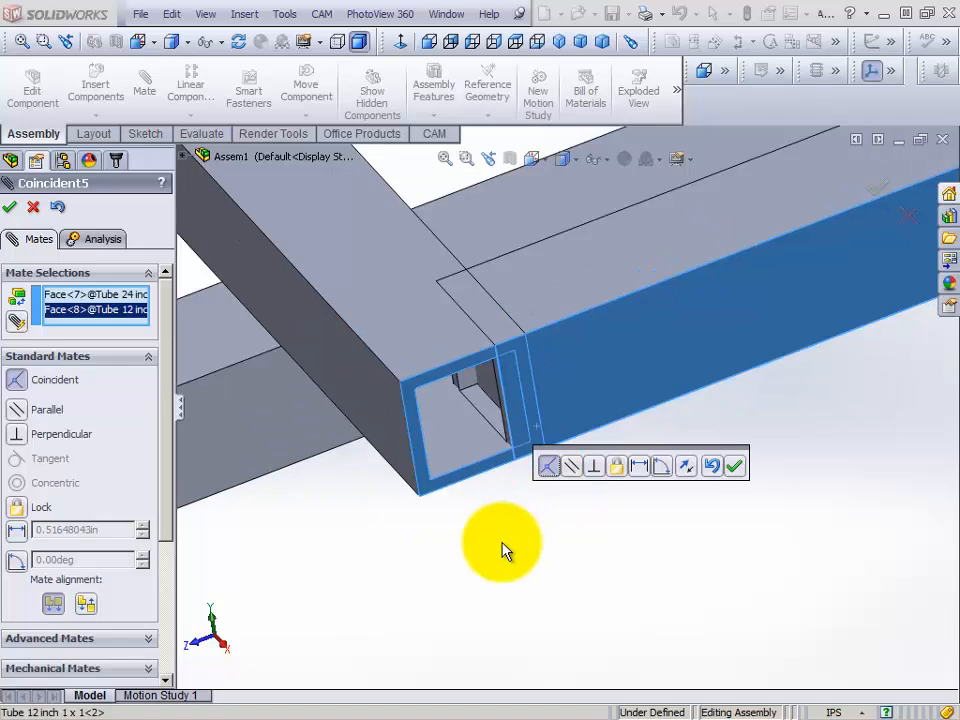
scroll(508, 546, up, 2)
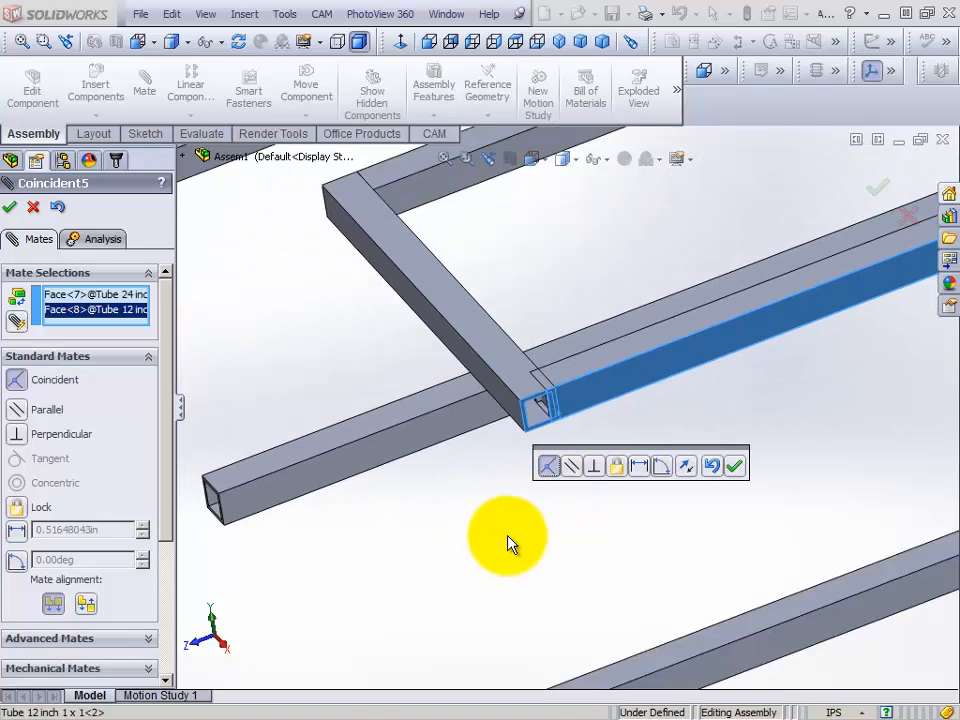
scroll(510, 544, down, 3)
click(736, 466)
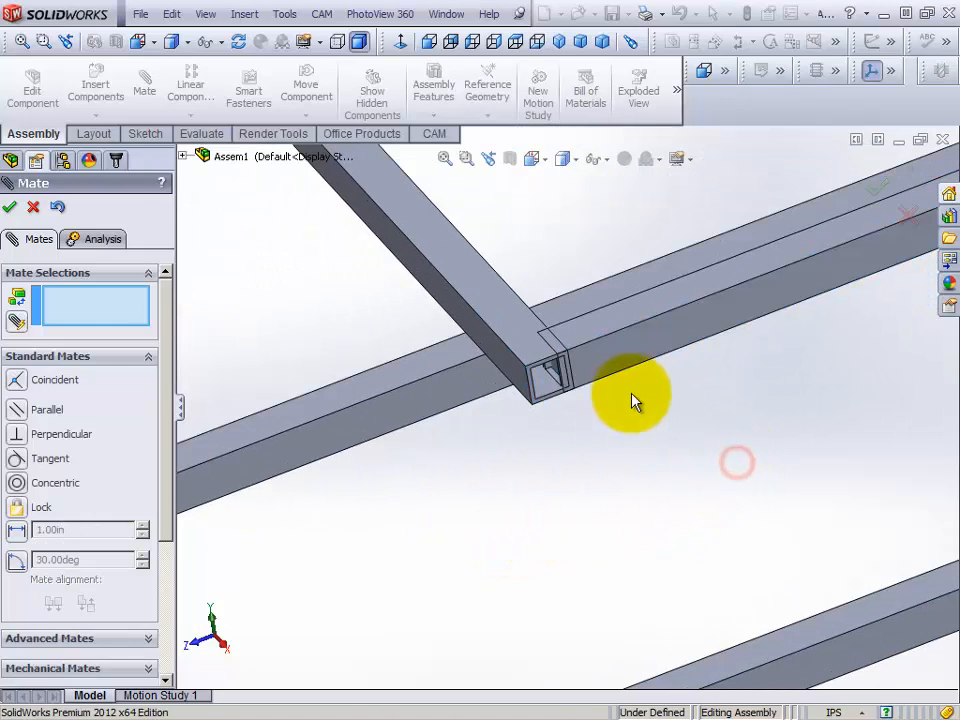
- Pull the second 24 in tube clear and make its end face coincident with the crosswise 12 in tube's inner side face
drag(604, 354, 691, 325)
scroll(632, 370, down, 2)
scroll(632, 370, down, 3)
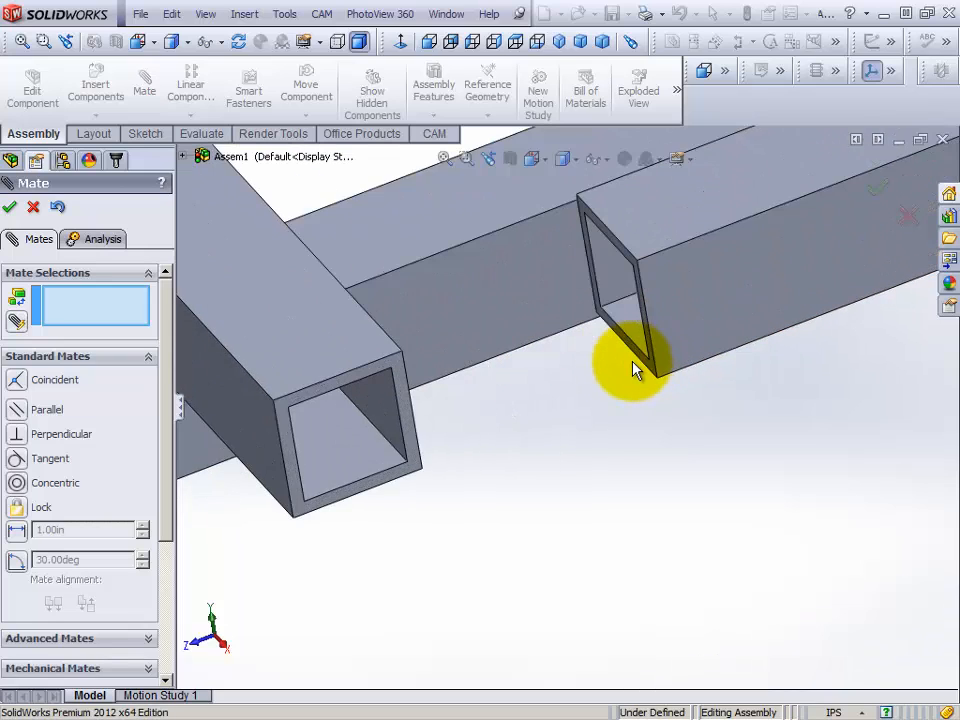
click(645, 368)
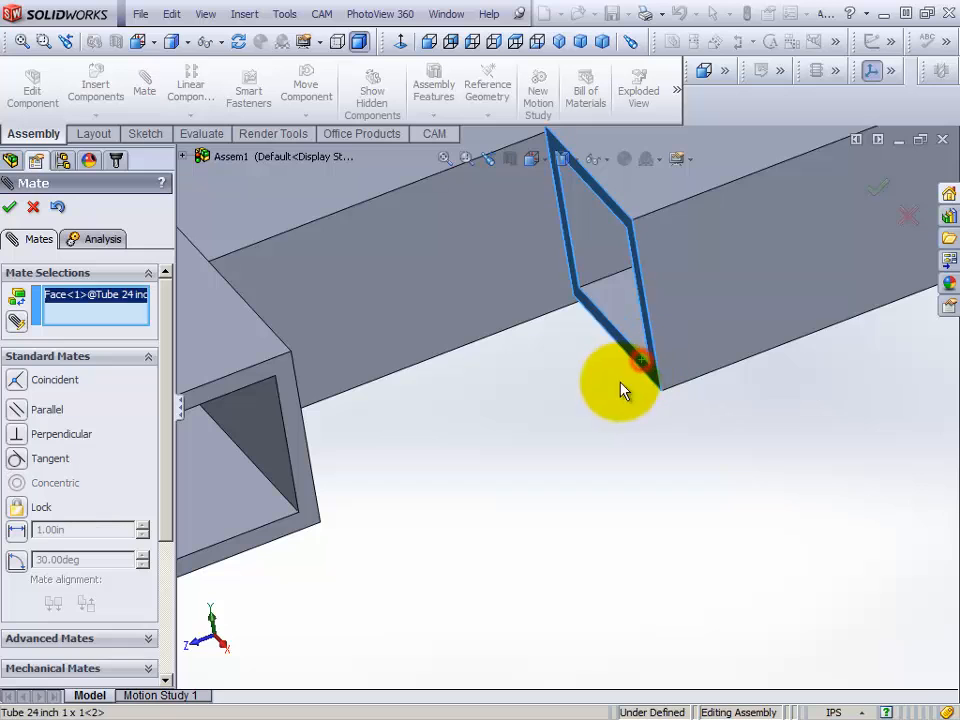
middle_drag(514, 396, 326, 424)
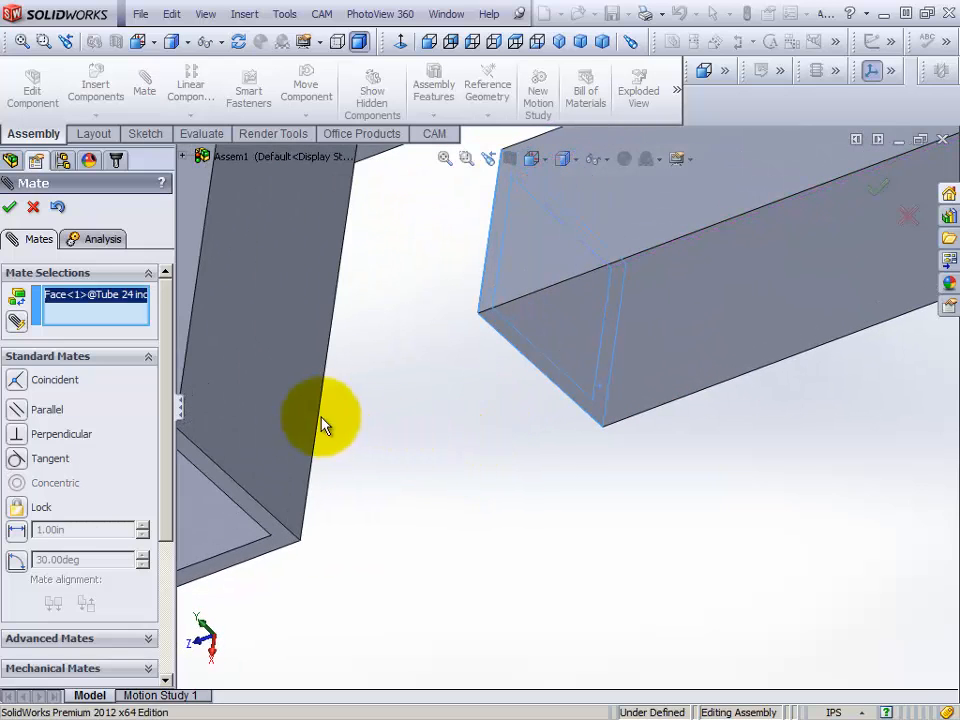
click(257, 435)
scroll(370, 470, up, 5)
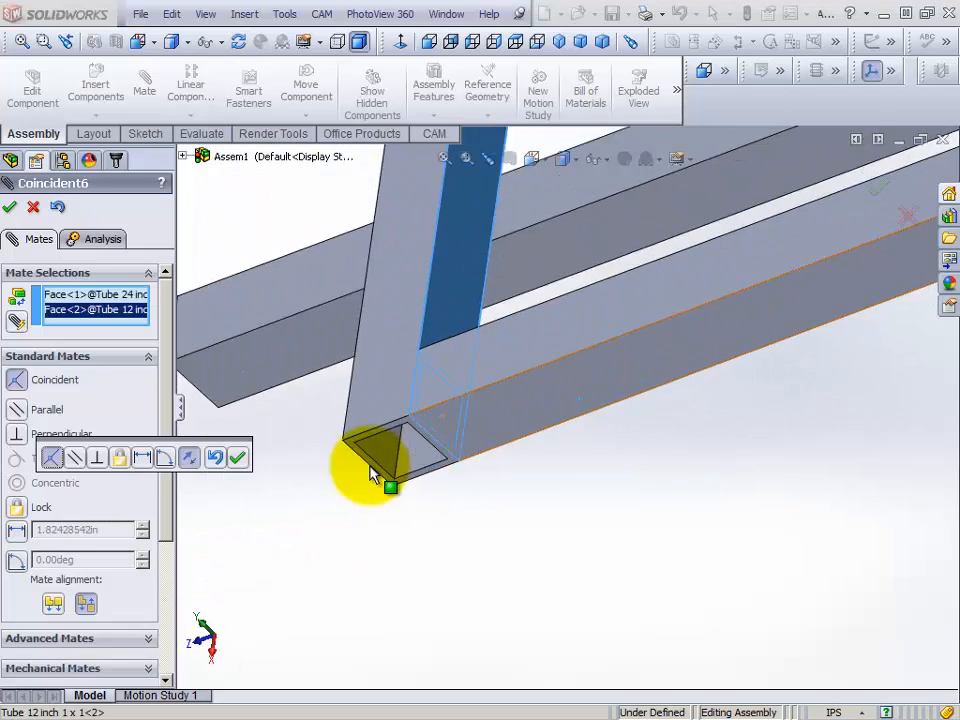
click(243, 458)
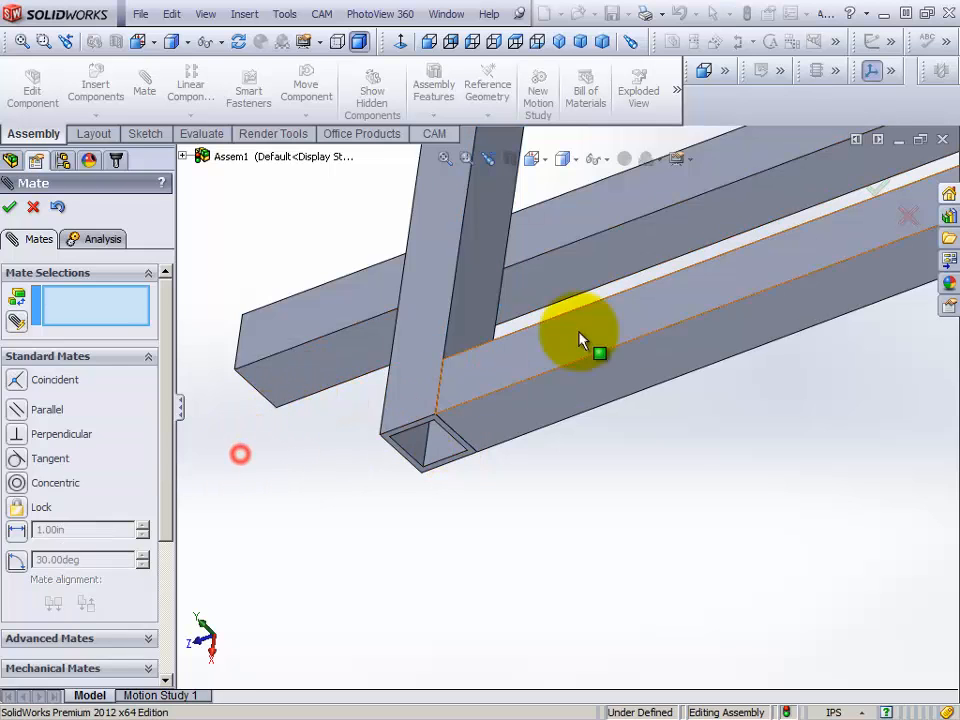
- Move a loose 12 in tube near the frame's open end and shift the overlapping loose 24 in tube clear of the frame
scroll(664, 304, up, 5)
scroll(664, 302, down, 3)
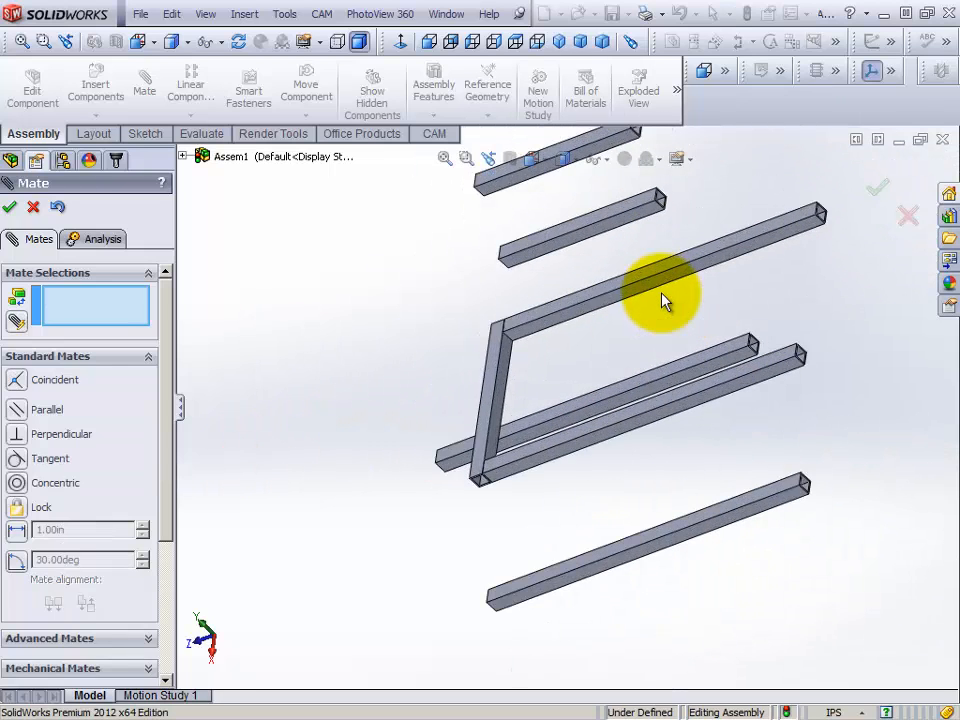
drag(555, 226, 802, 176)
scroll(868, 245, up, 3)
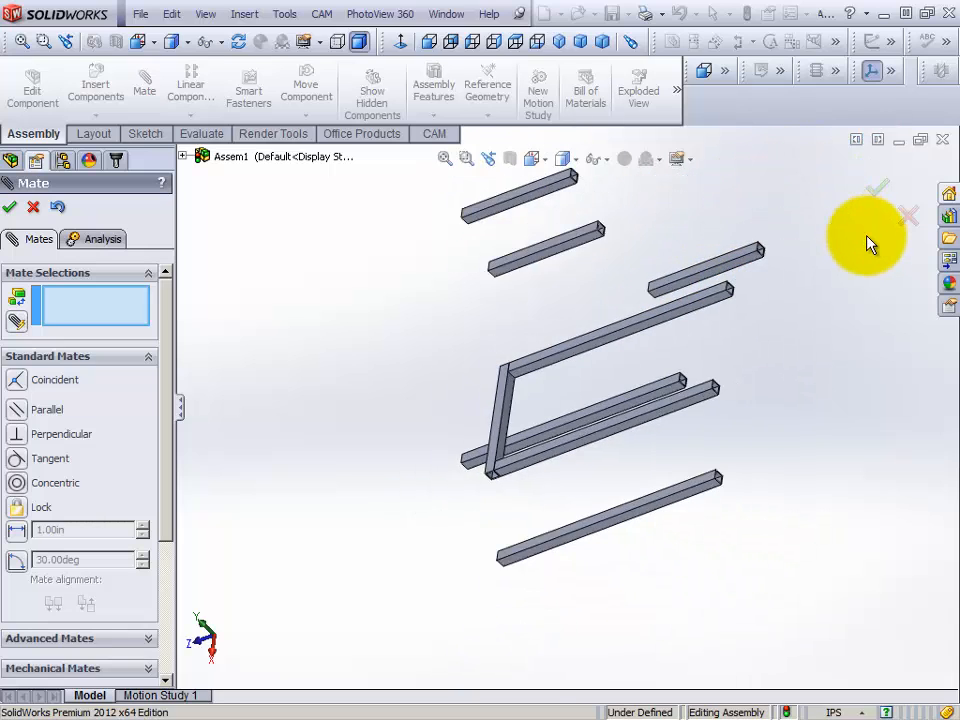
scroll(868, 242, down, 5)
scroll(710, 390, up, 3)
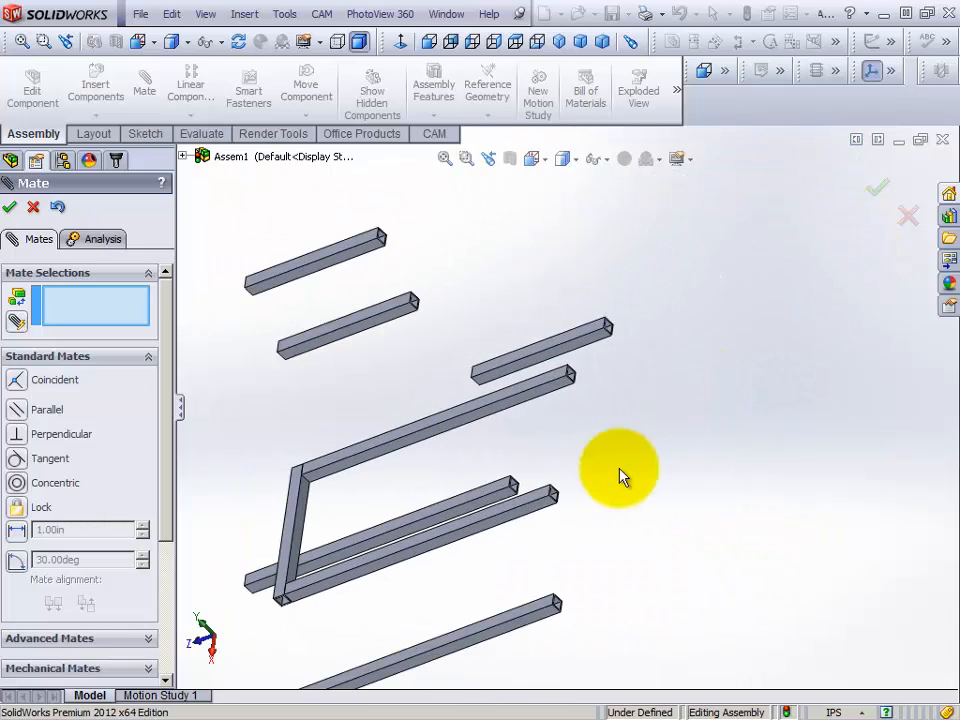
drag(412, 527, 456, 606)
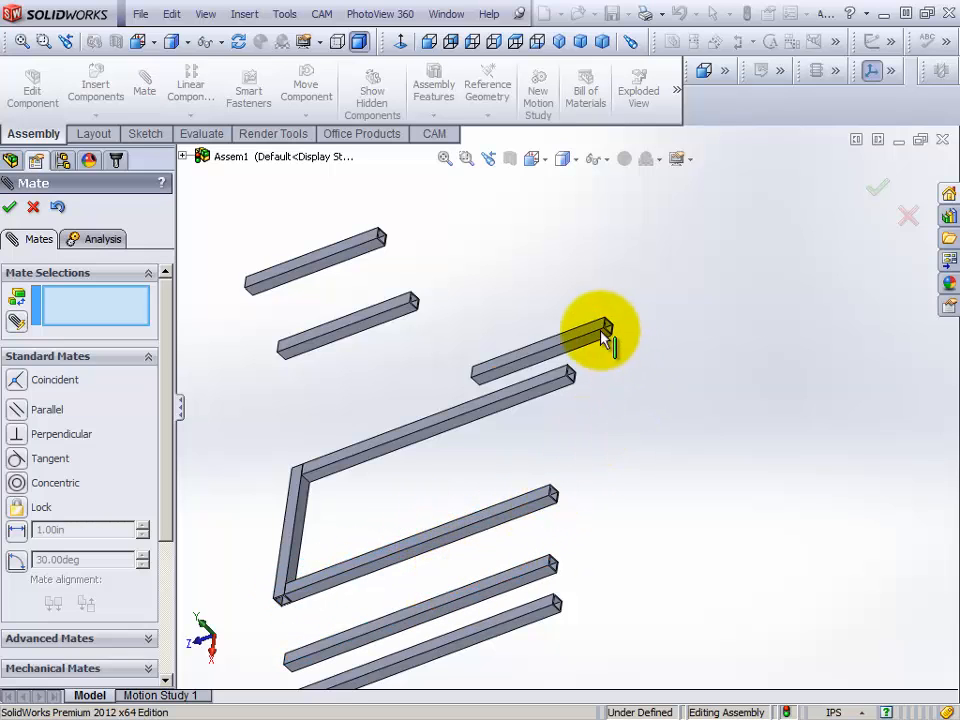
- Add a coincident mate between the fixed 24 in tube's free end face and a long side face of the nearby 12 in tube
scroll(604, 372, down, 4)
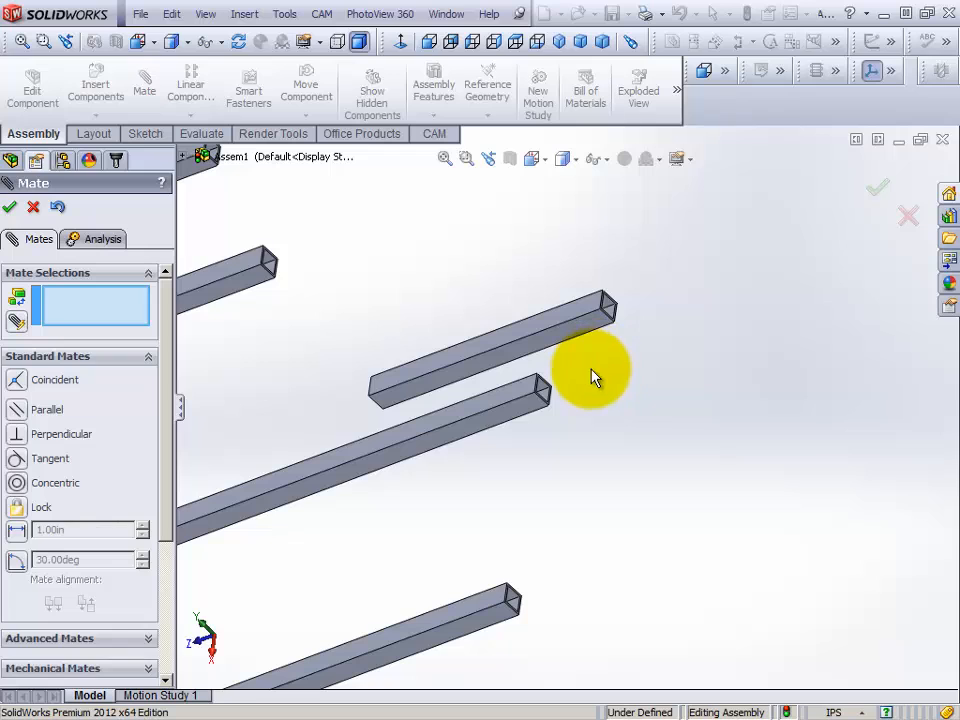
scroll(577, 388, down, 3)
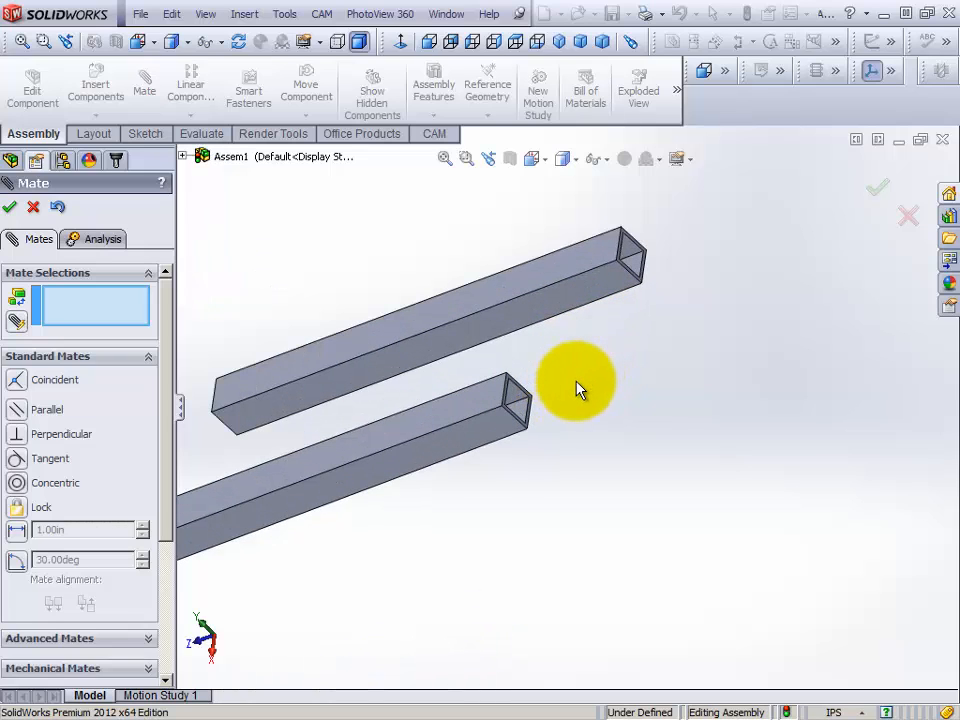
scroll(574, 386, down, 2)
scroll(574, 407, down, 2)
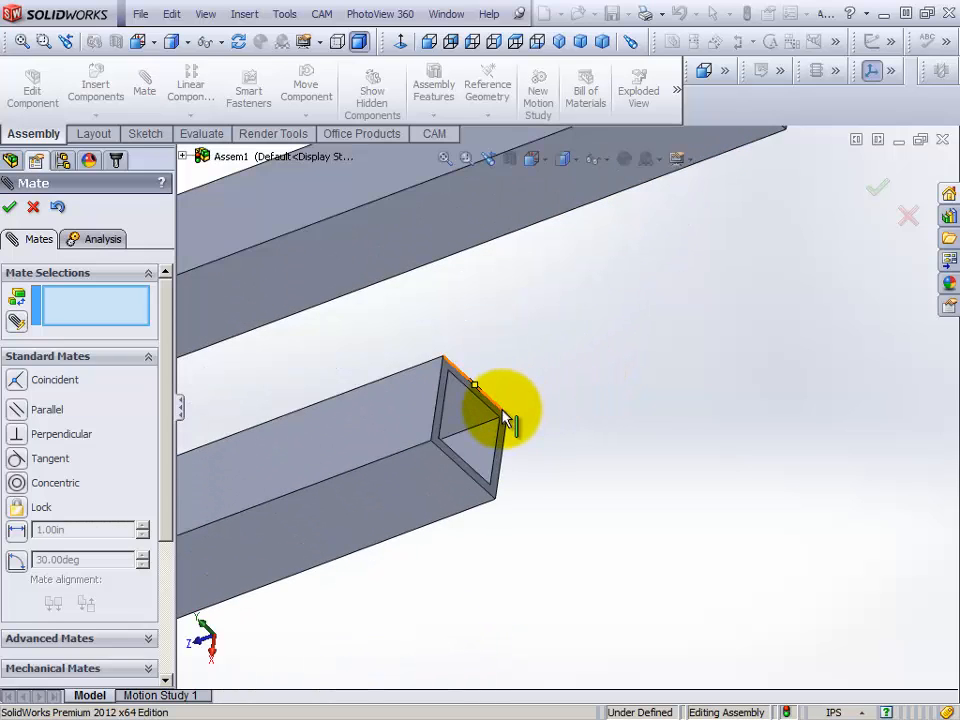
click(506, 422)
scroll(508, 421, up, 3)
scroll(510, 420, up, 2)
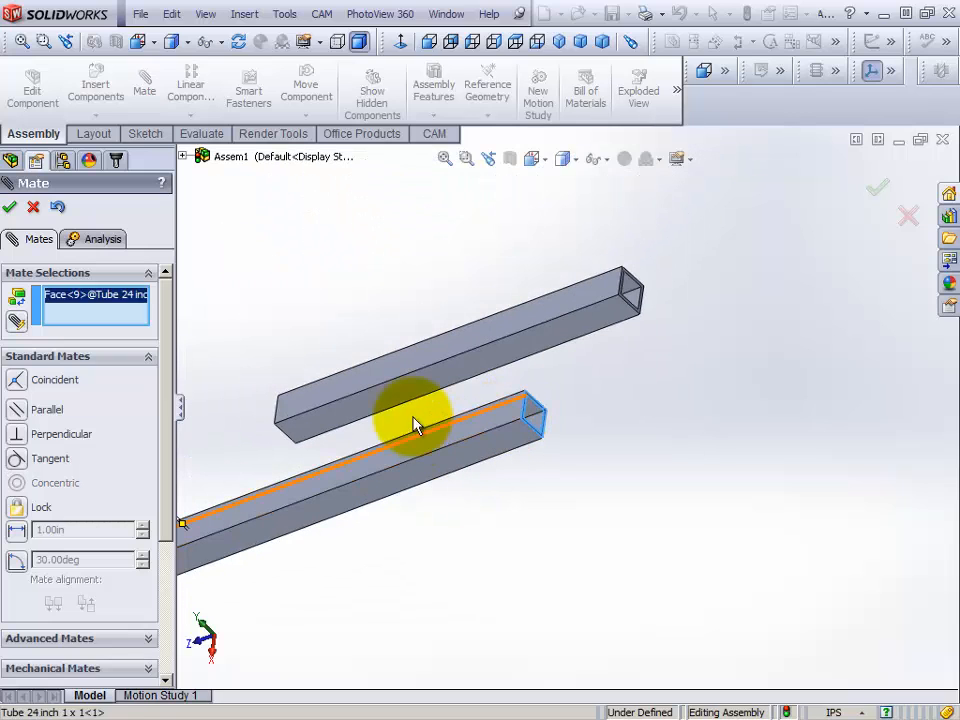
click(349, 408)
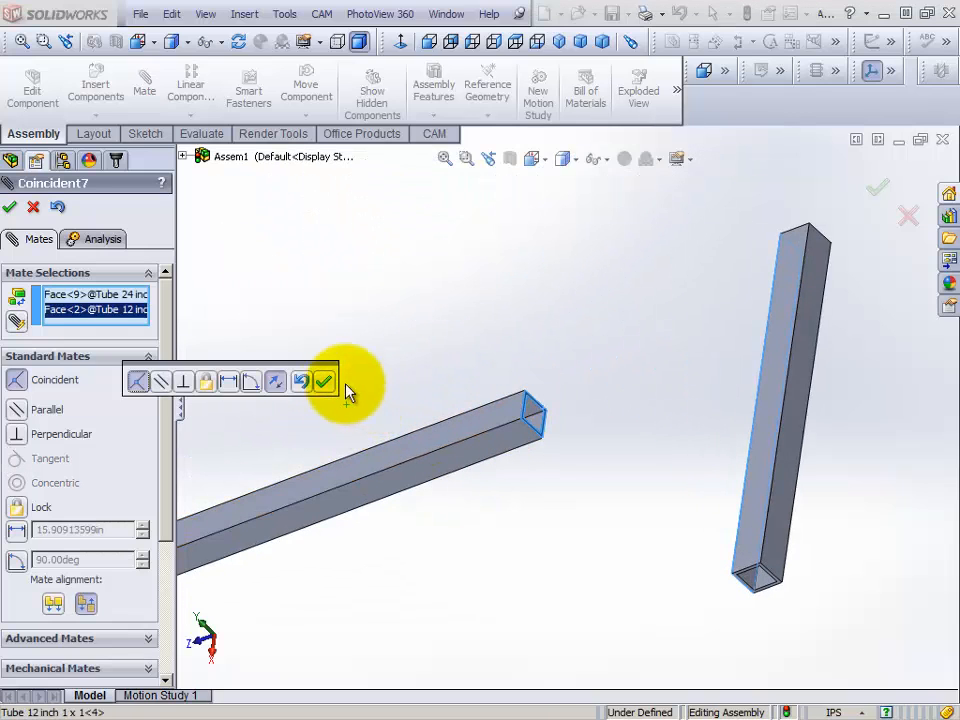
click(323, 382)
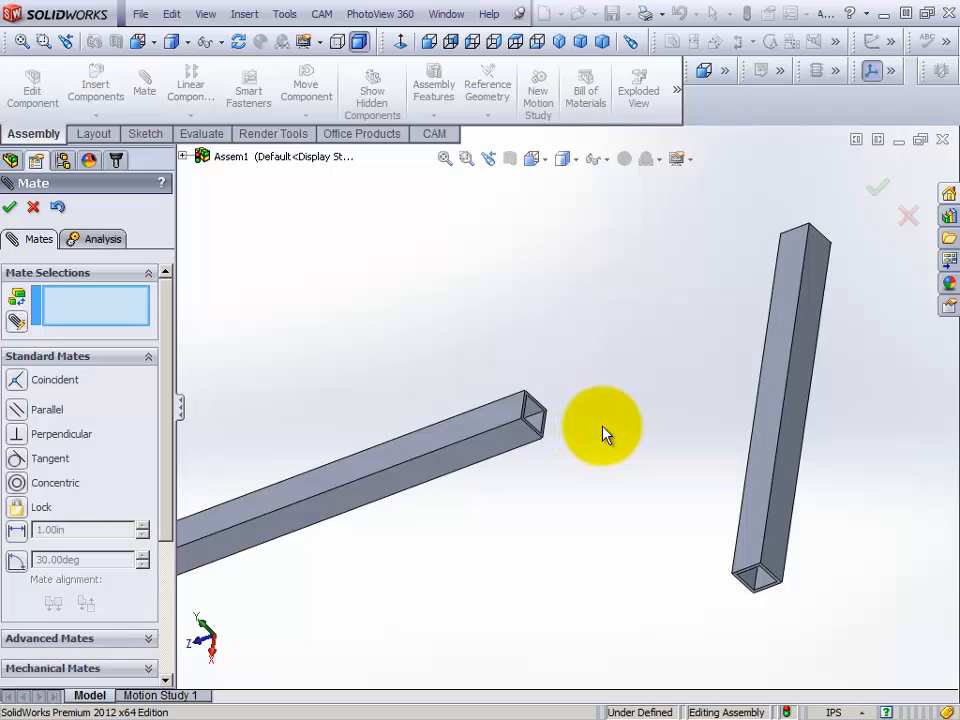
- Make the top faces of the far-end 12 in tube and the fixed 24 in tube coincident
scroll(595, 433, up, 3)
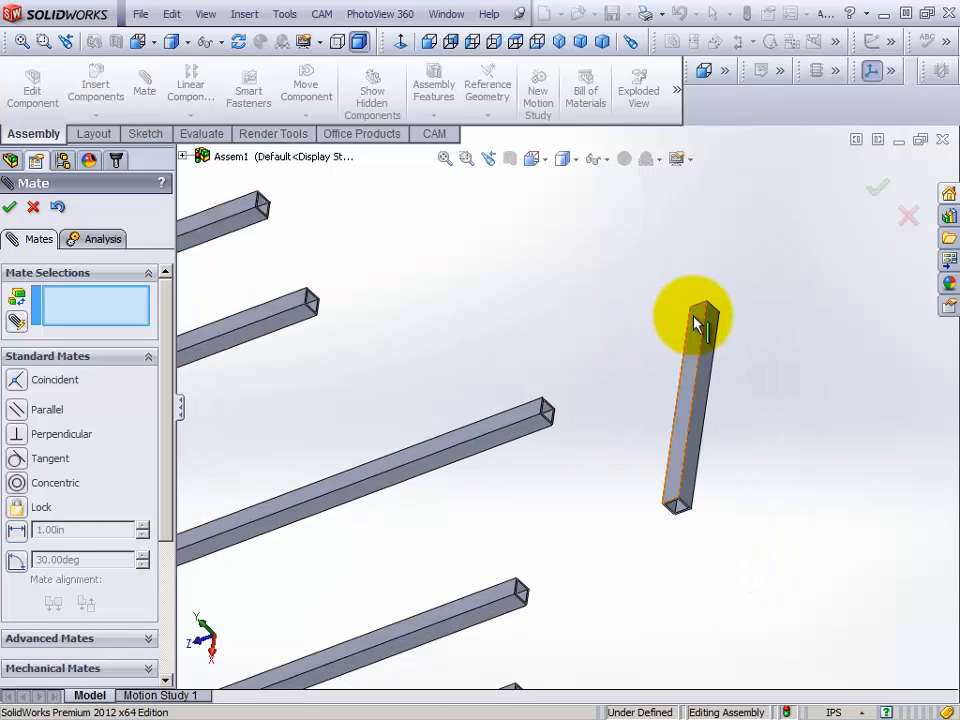
click(701, 326)
click(503, 428)
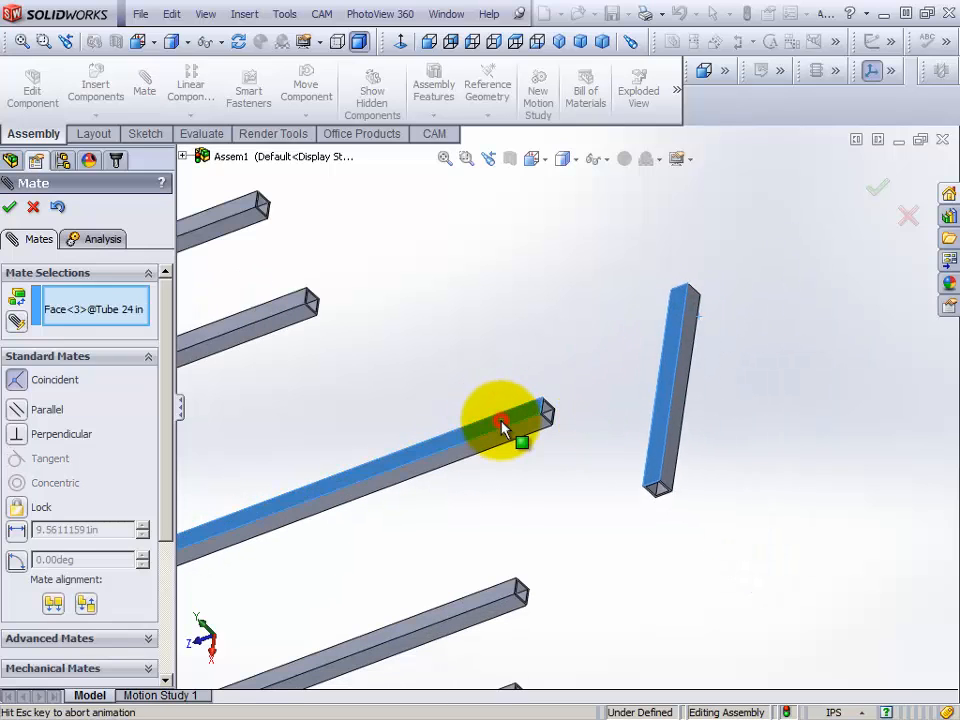
click(713, 455)
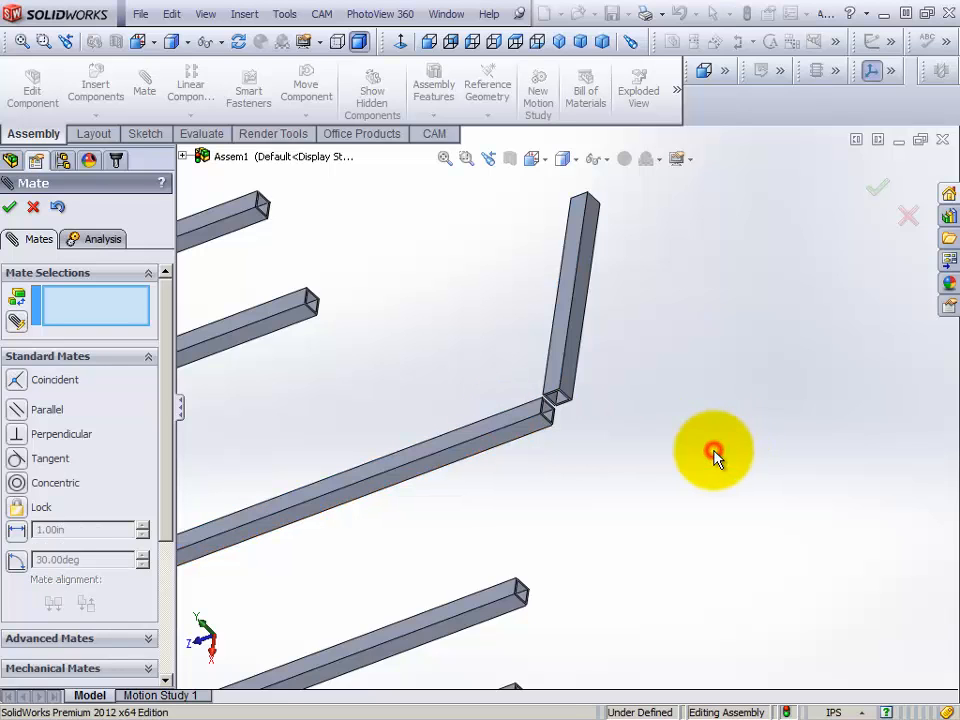
- Add a coincident mate between the far-end 12 in tube's end face and the fixed 24 in tube's outer side face
middle_drag(498, 408, 514, 439)
scroll(573, 309, up, 4)
scroll(573, 309, up, 3)
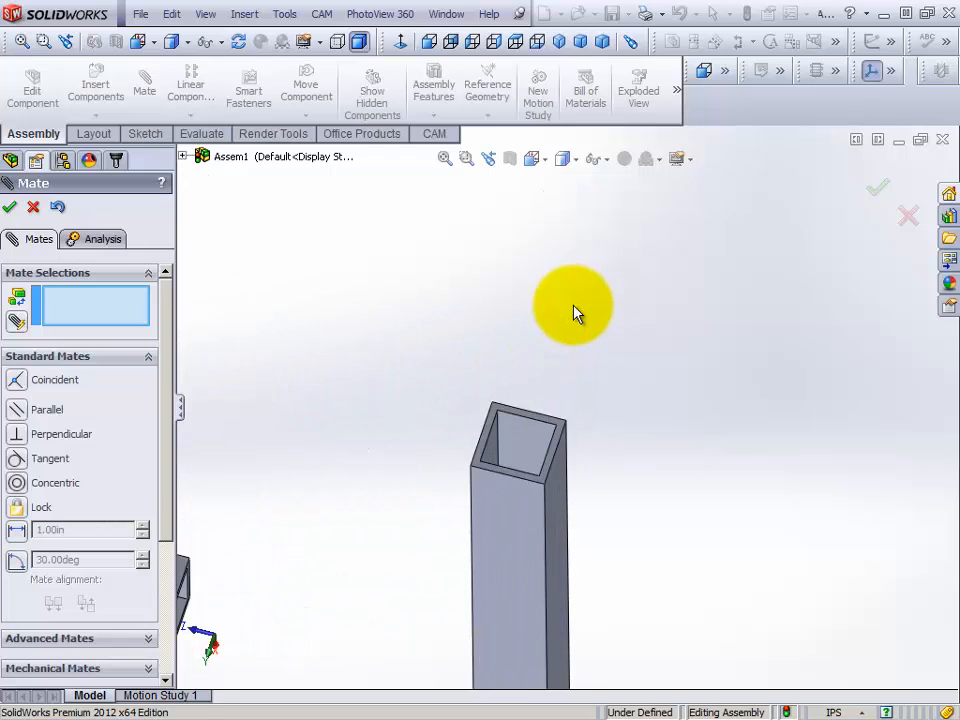
click(556, 485)
scroll(545, 505, down, 5)
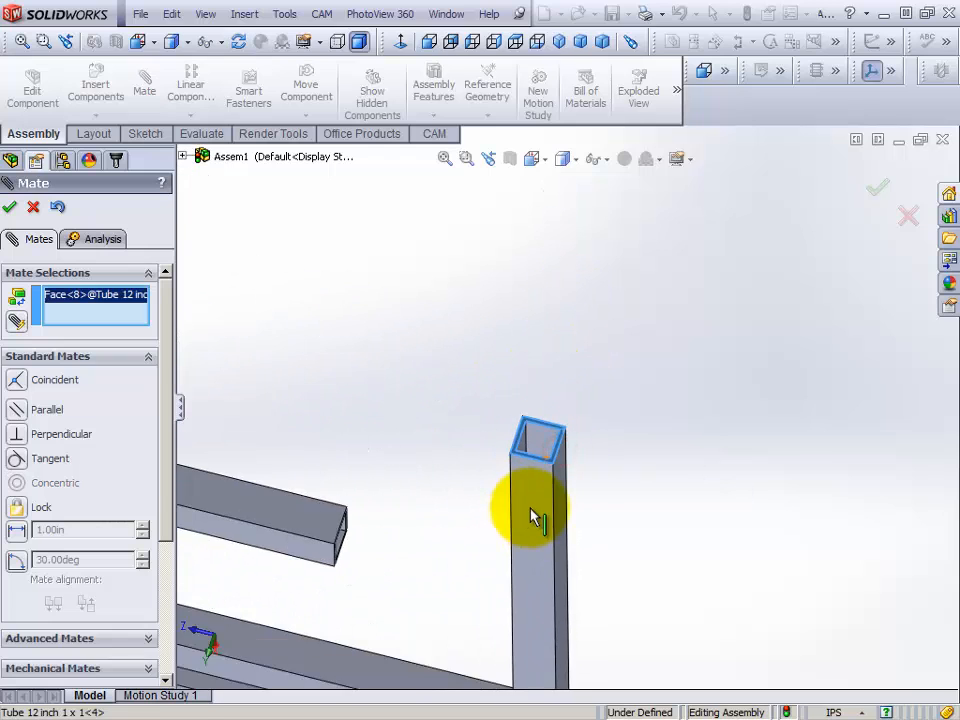
click(518, 580)
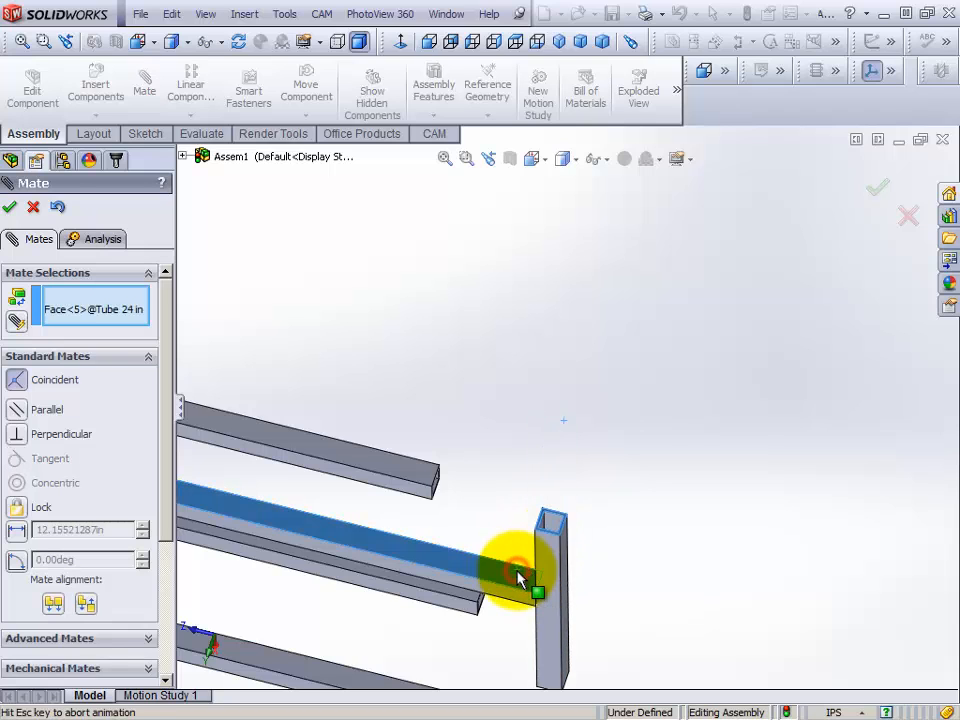
click(729, 601)
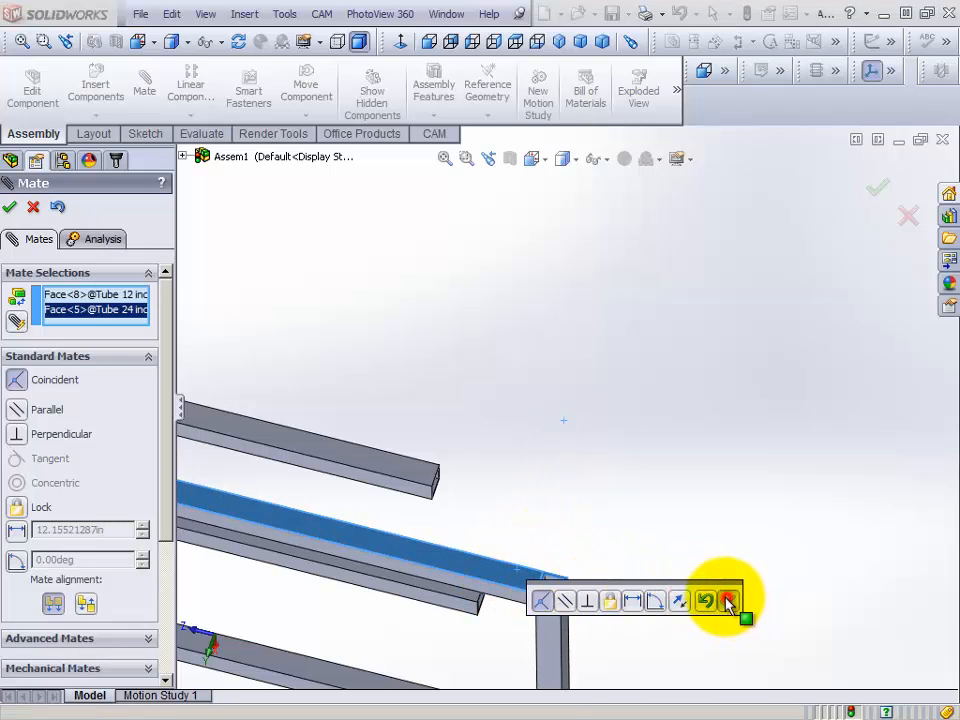
- Spread the two loose 24 in tubes apart below the rectangular frame and move one loose 12 in tube down beside them
scroll(560, 632, down, 4)
middle_drag(513, 568, 572, 362)
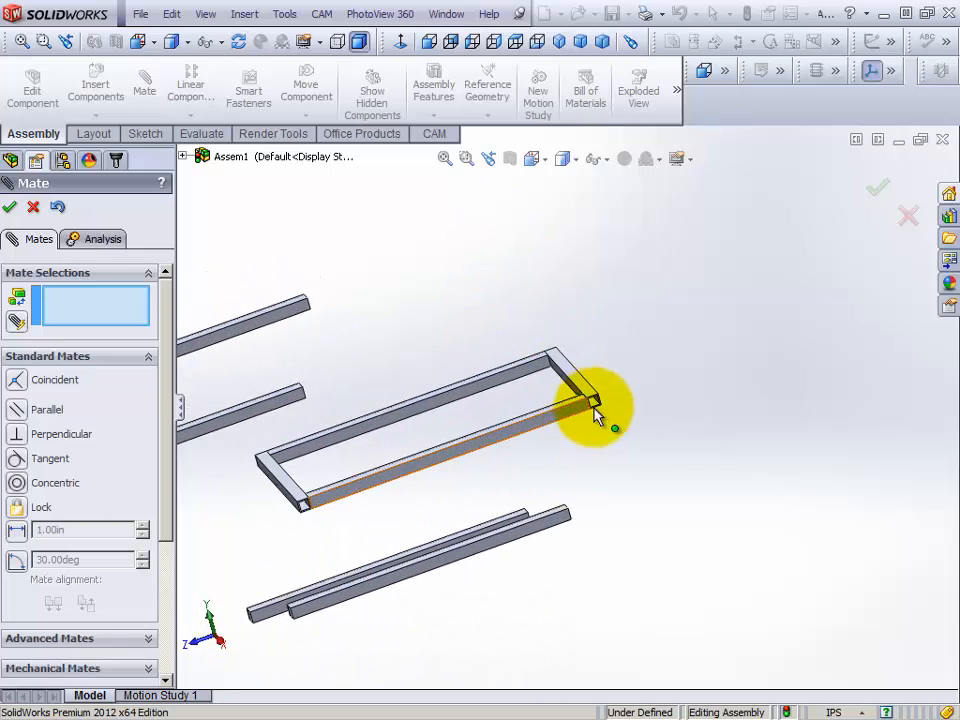
scroll(590, 400, up, 5)
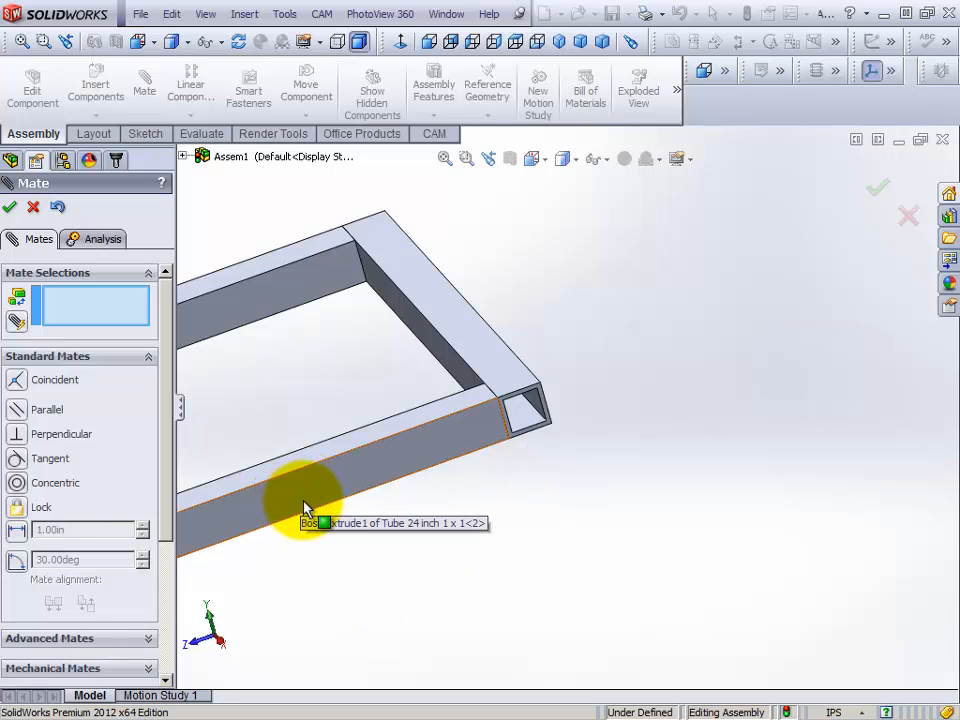
scroll(463, 440, down, 3)
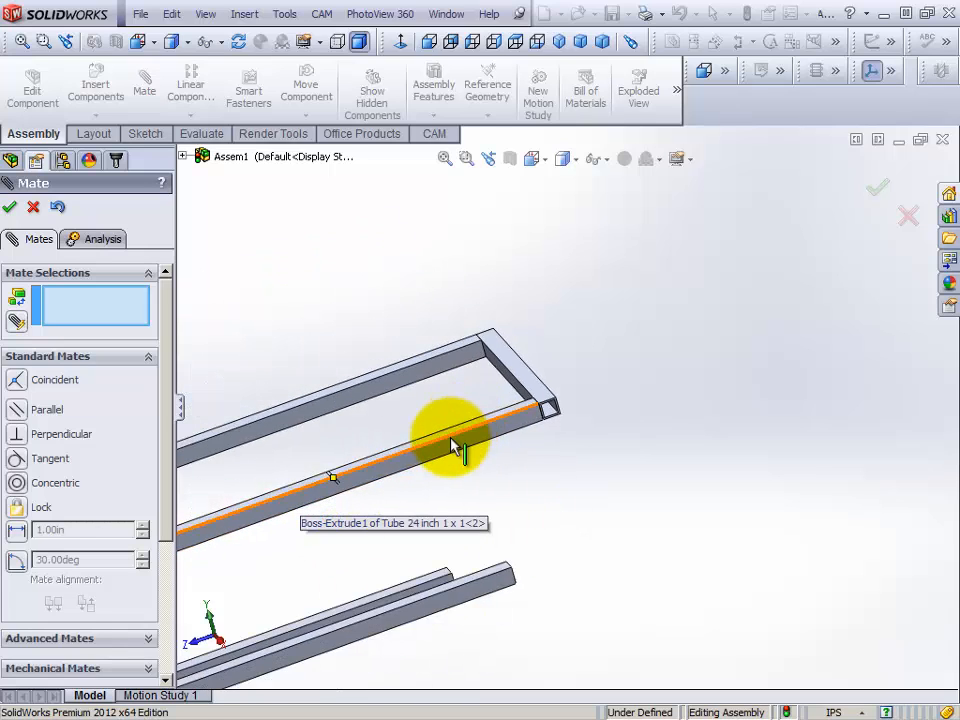
scroll(456, 444, down, 3)
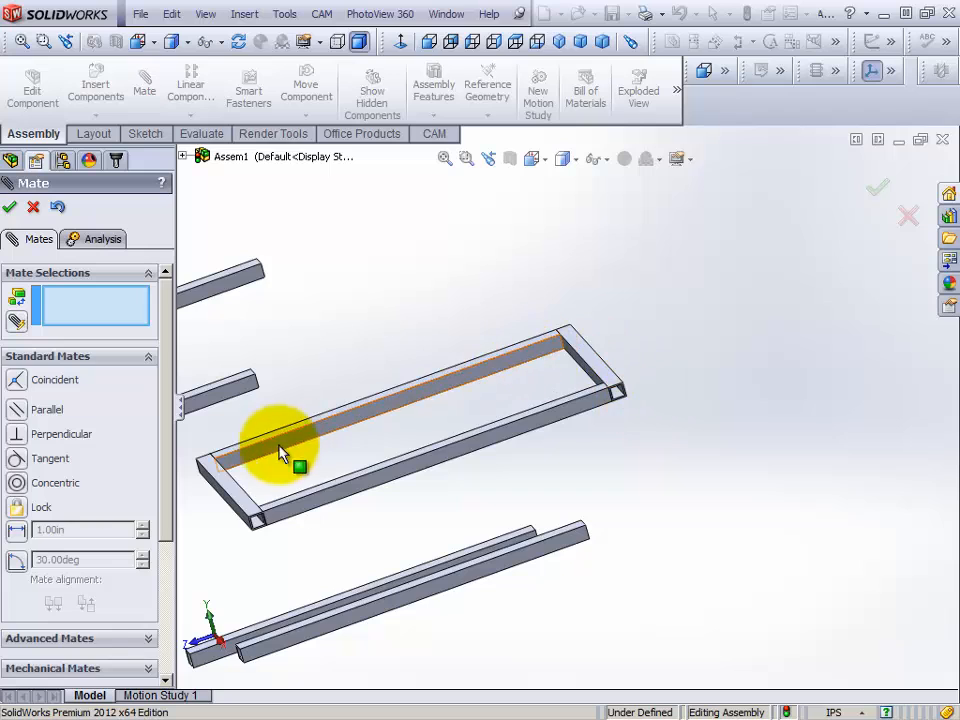
scroll(392, 510, down, 2)
scroll(395, 509, down, 2)
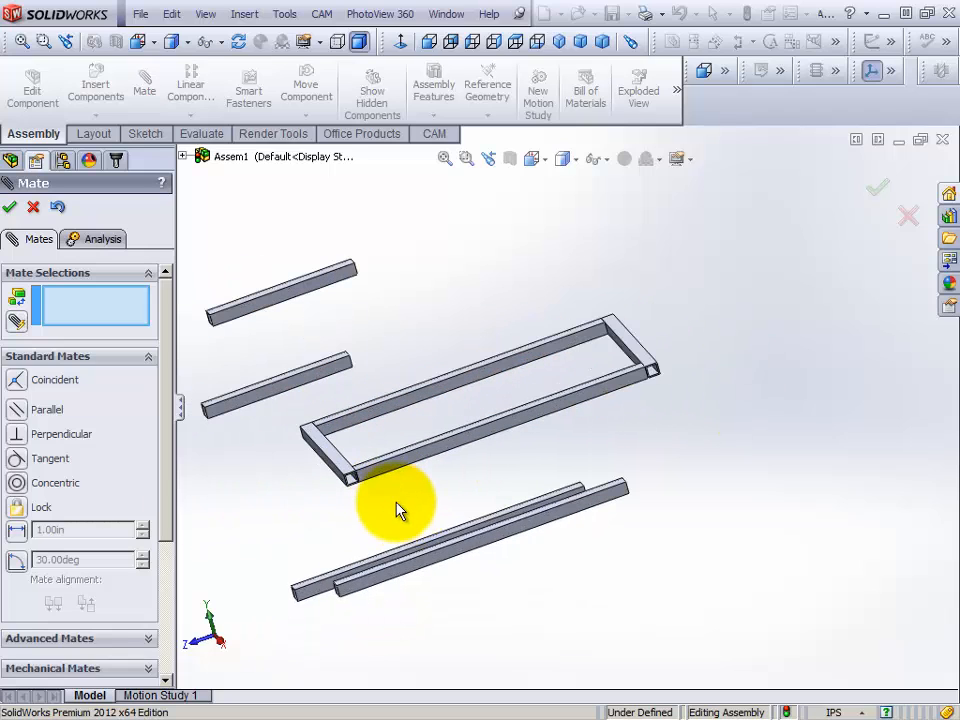
drag(456, 555, 514, 604)
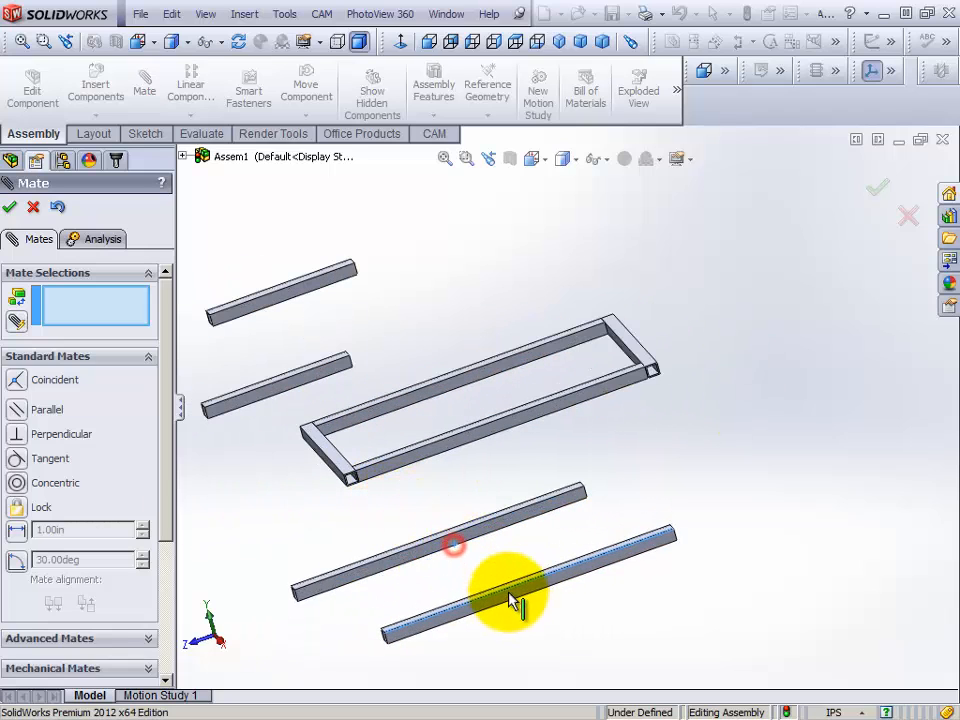
drag(414, 568, 474, 505)
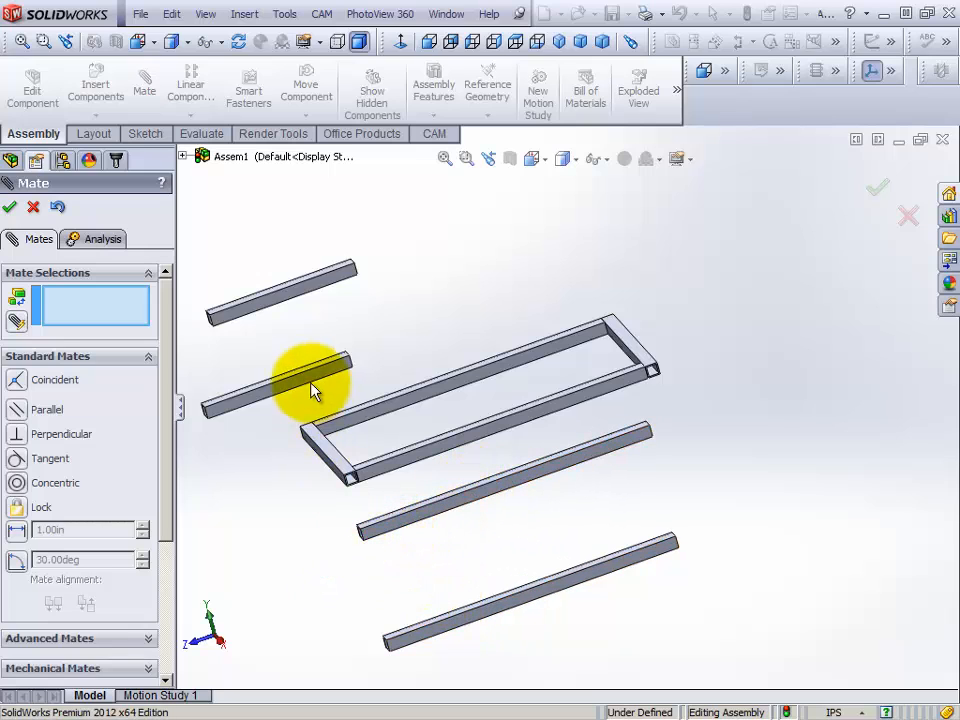
drag(300, 378, 296, 583)
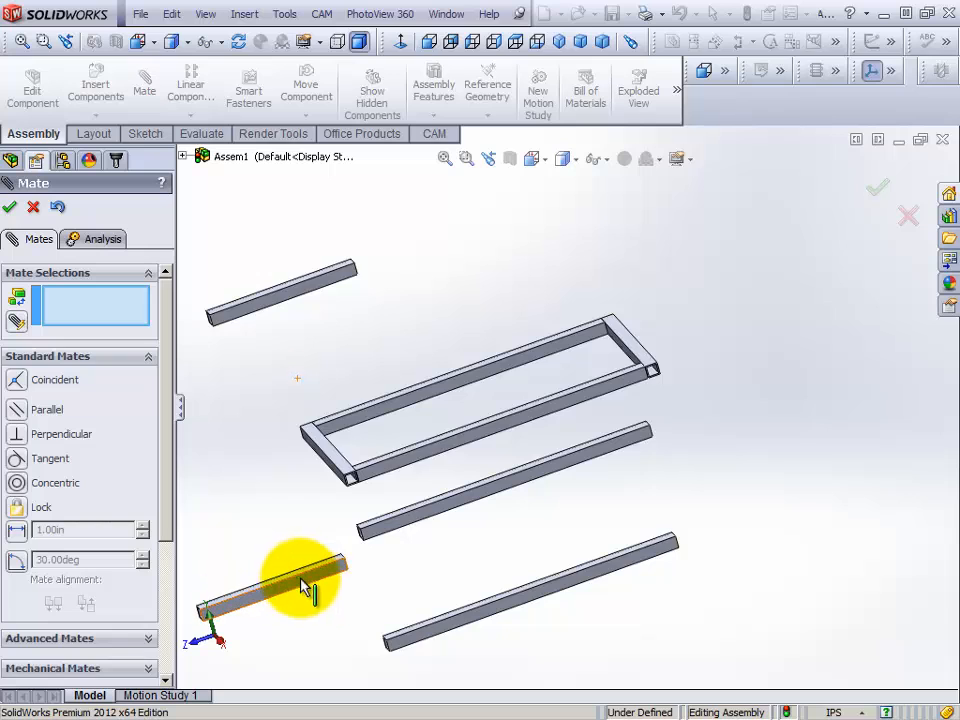
- Rotate the loose 12 in tube beside the two loose 24 in tubes so it lies roughly crosswise to them
scroll(326, 594, up, 2)
scroll(328, 579, down, 4)
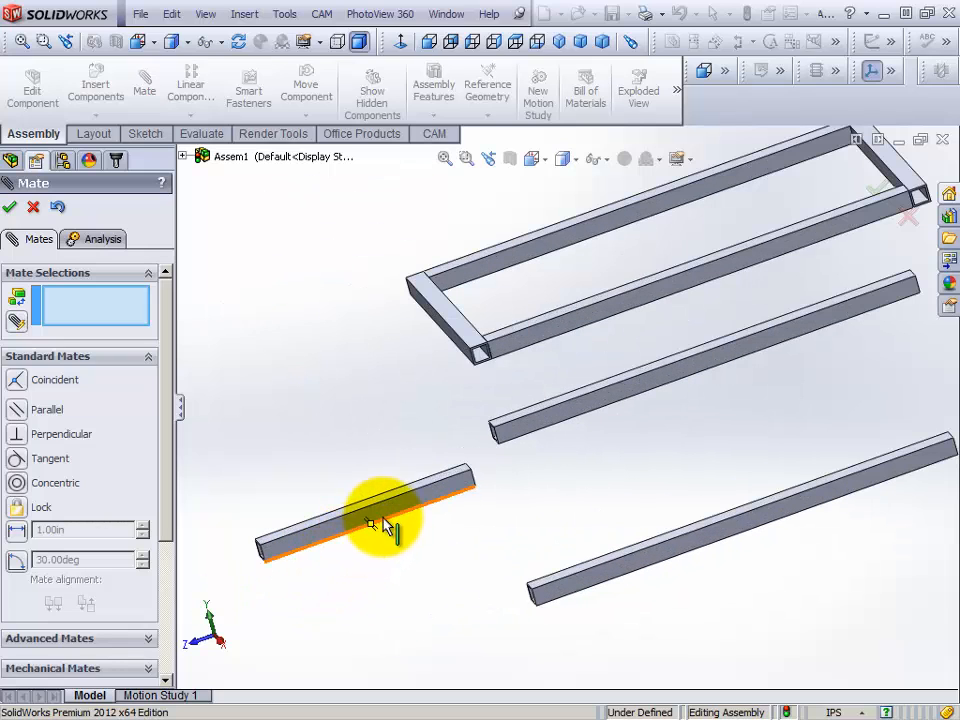
drag(386, 519, 400, 510)
right_drag(400, 510, 498, 512)
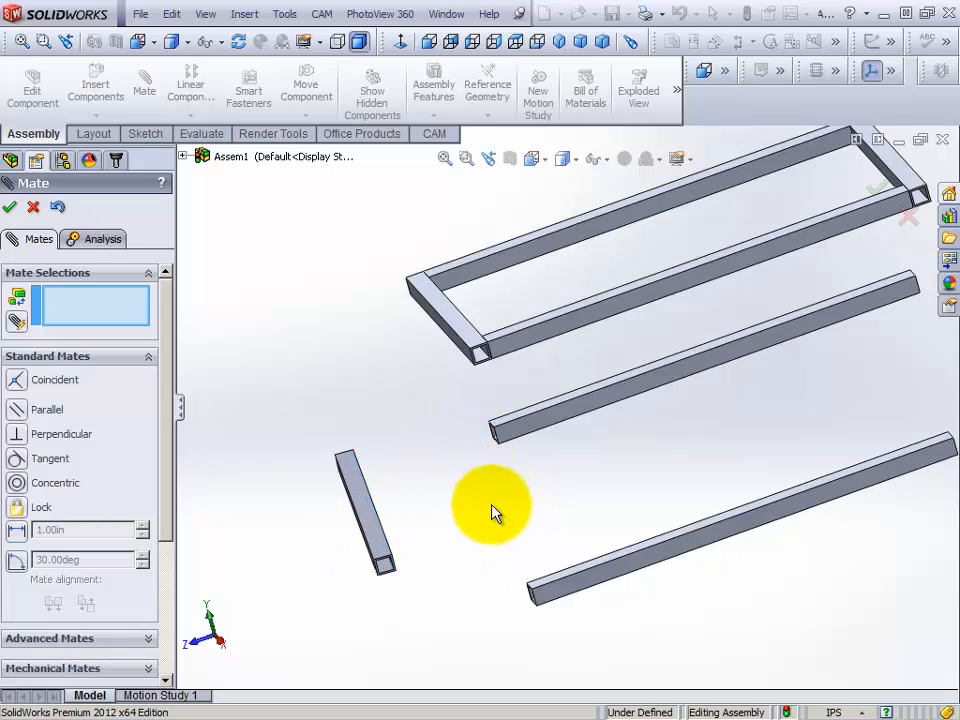
scroll(482, 502, down, 2)
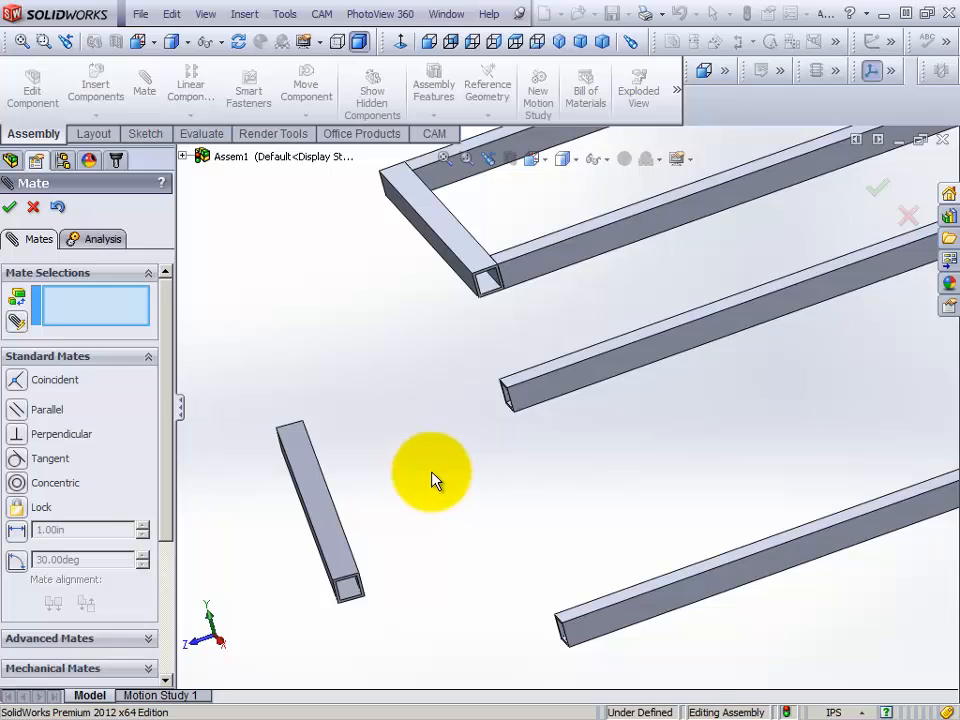
- Add a coincident mate between the upper loose 24 in tube's near end face and a long side face of the crosswise 12 in tube
scroll(470, 445, down, 2)
scroll(530, 385, down, 3)
middle_drag(538, 367, 583, 347)
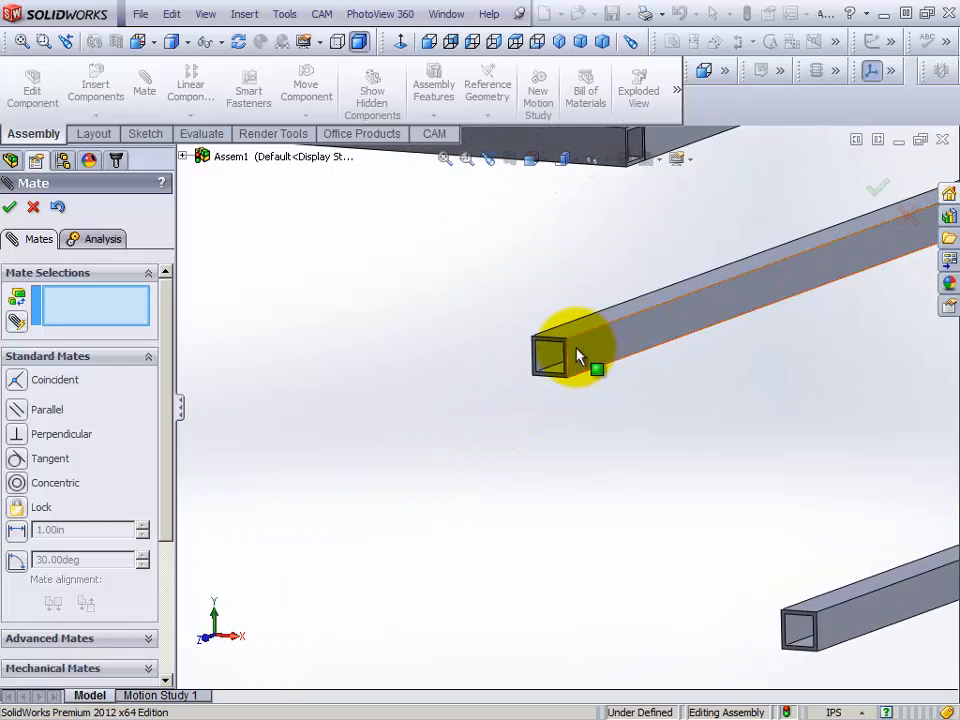
scroll(563, 345, down, 5)
click(533, 376)
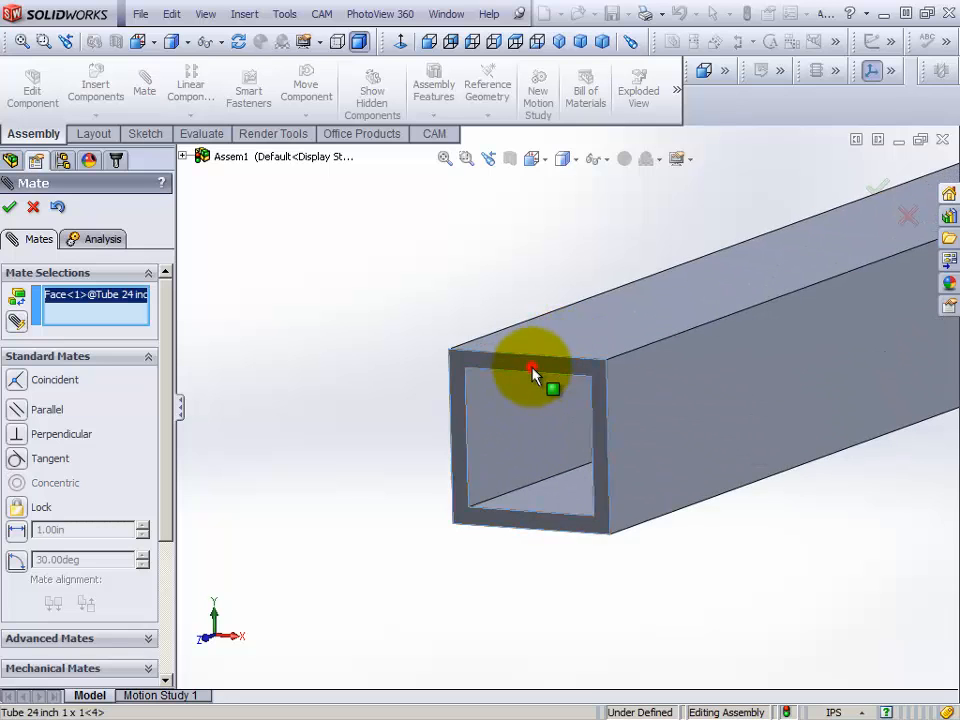
scroll(546, 399, up, 5)
scroll(543, 402, up, 5)
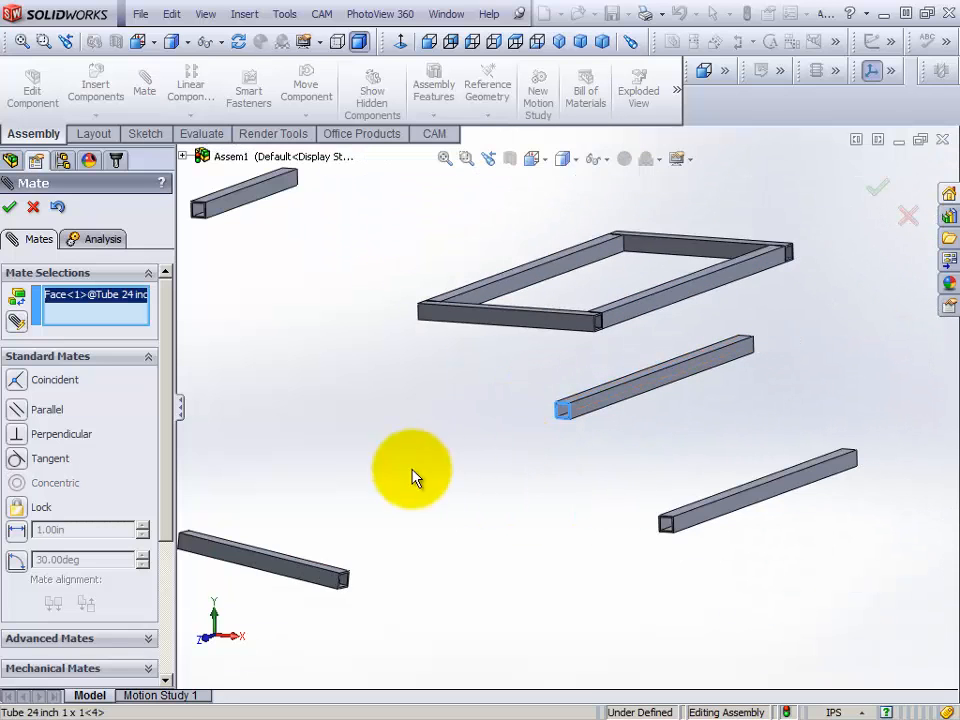
middle_drag(414, 476, 237, 567)
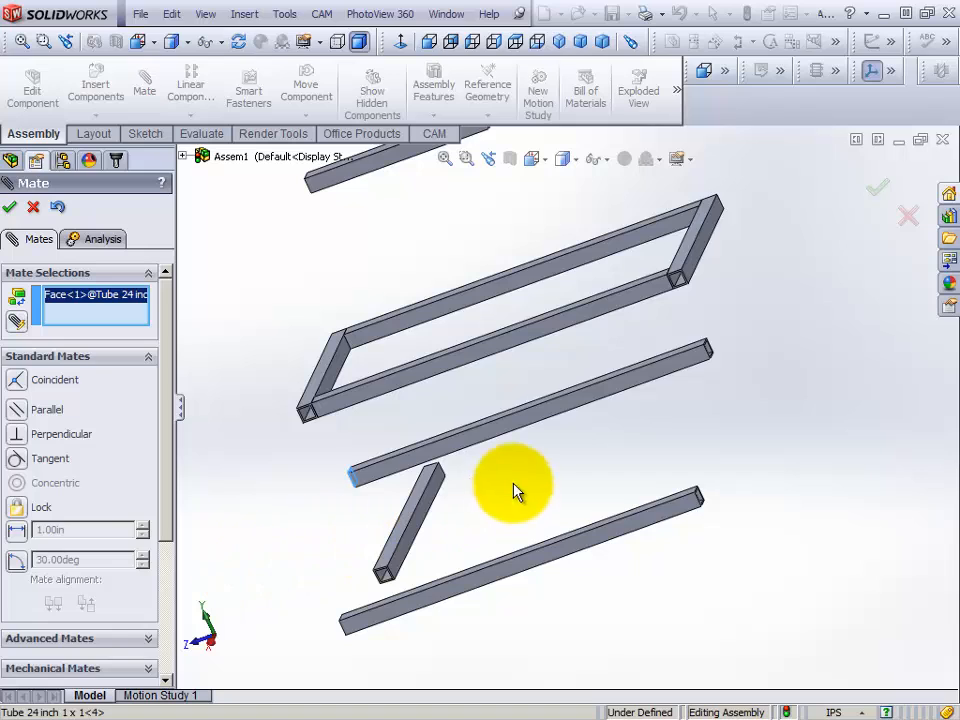
click(434, 490)
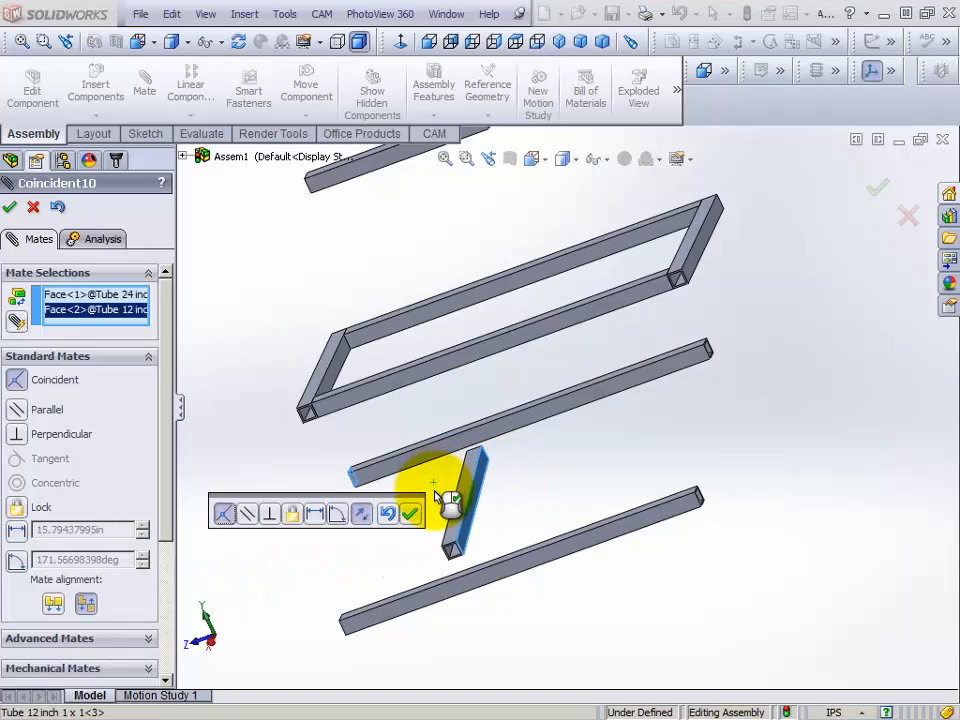
click(405, 514)
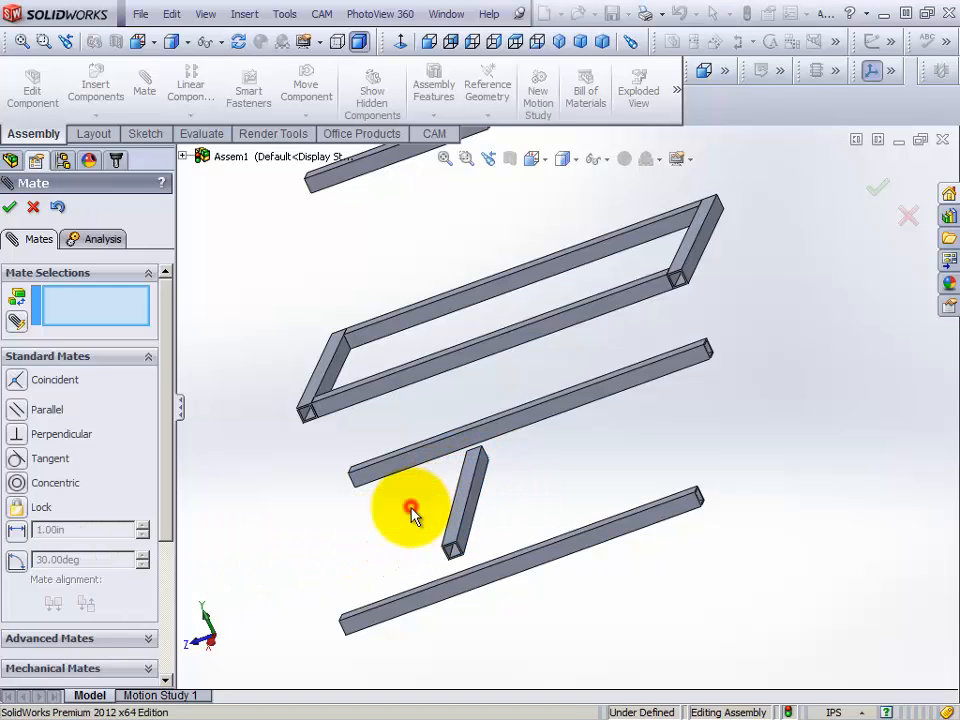
- Make the top faces of the crosswise 12 in tube and the upper loose 24 in tube coincident
click(474, 462)
scroll(385, 458, down, 3)
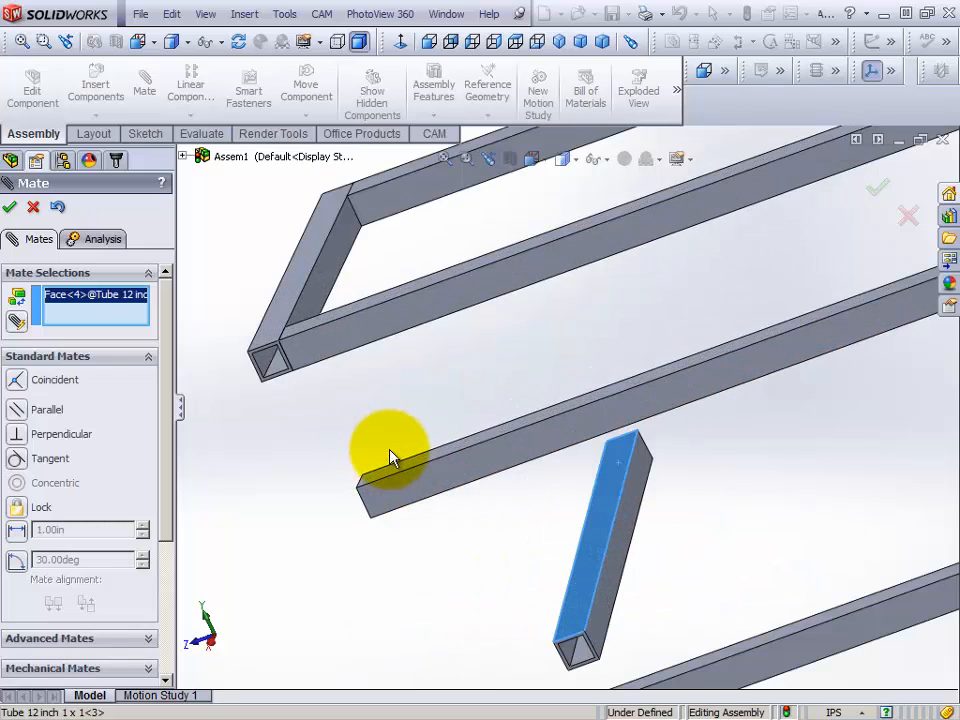
click(414, 468)
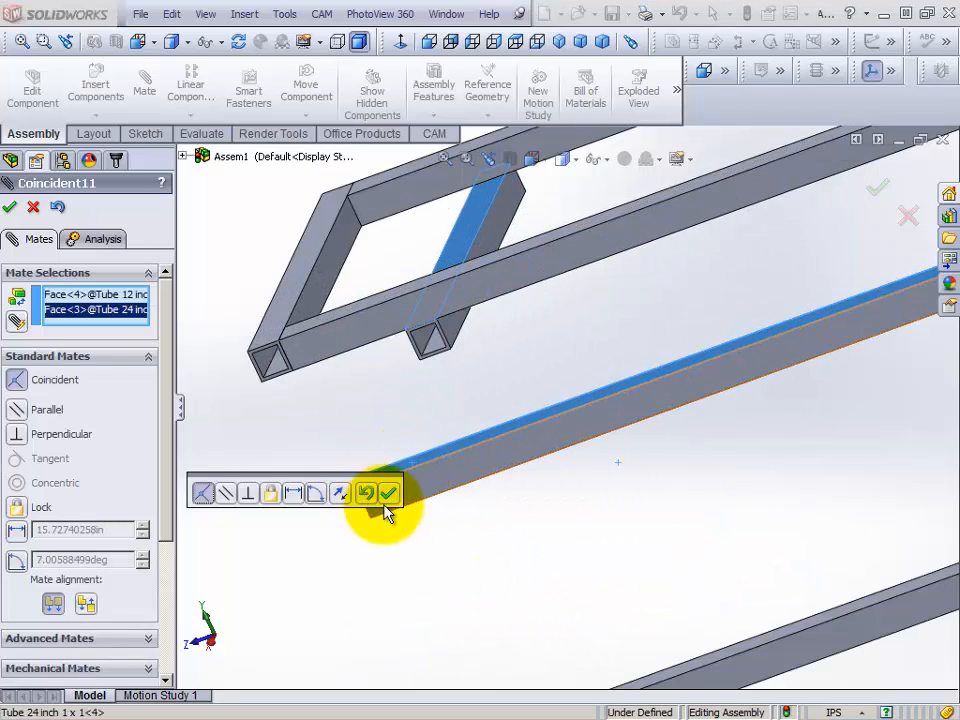
click(388, 492)
- Add a coincident mate between the 12 in tube's end face and the outer side face of the 24 in tube it adjoins
scroll(396, 500, up, 5)
middle_drag(407, 470, 508, 456)
scroll(492, 450, up, 2)
scroll(465, 448, down, 2)
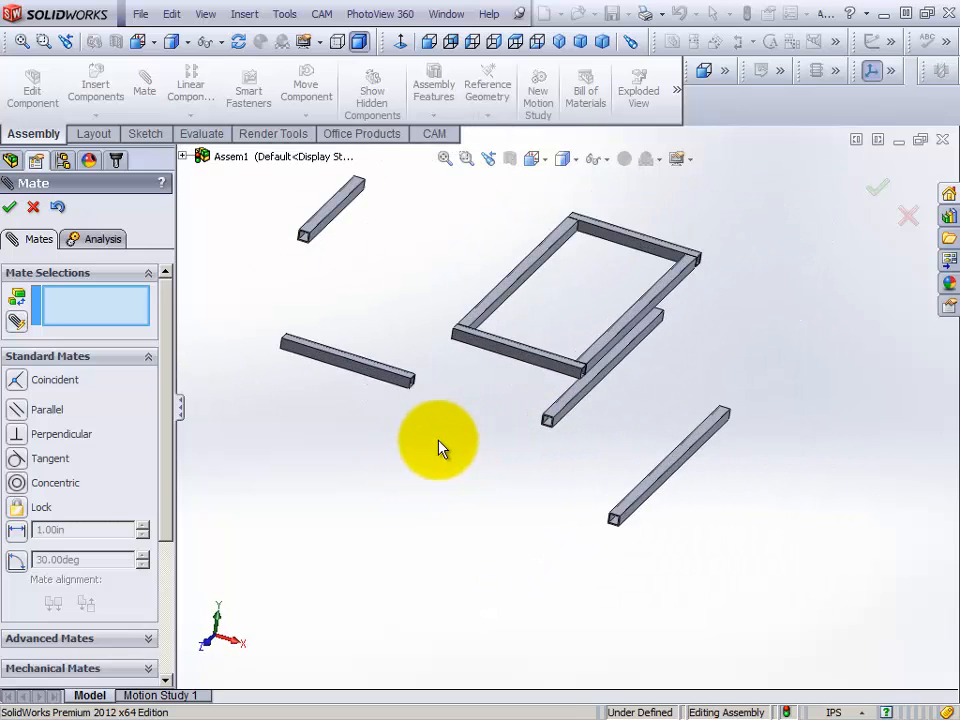
middle_drag(396, 435, 491, 461)
scroll(500, 445, down, 5)
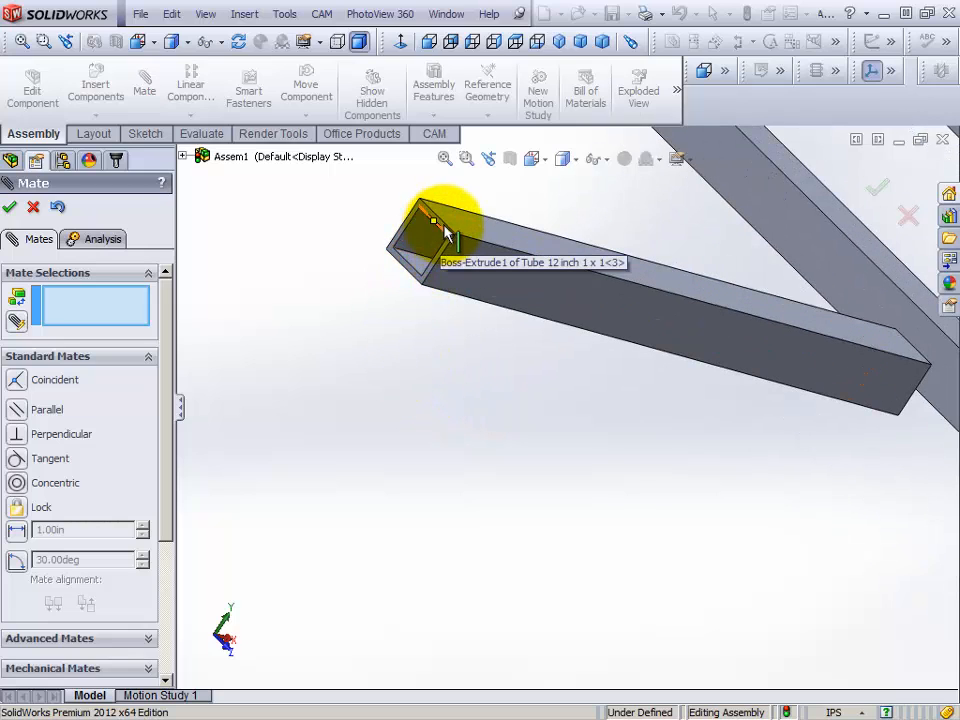
scroll(451, 245, down, 2)
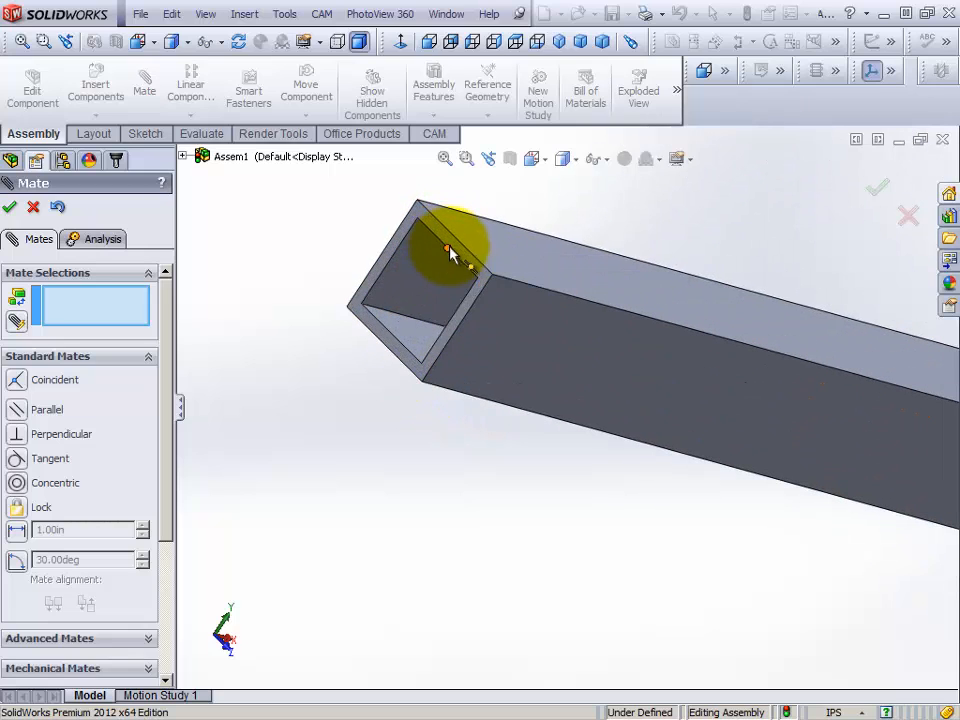
click(452, 250)
scroll(465, 325, up, 2)
scroll(470, 330, up, 5)
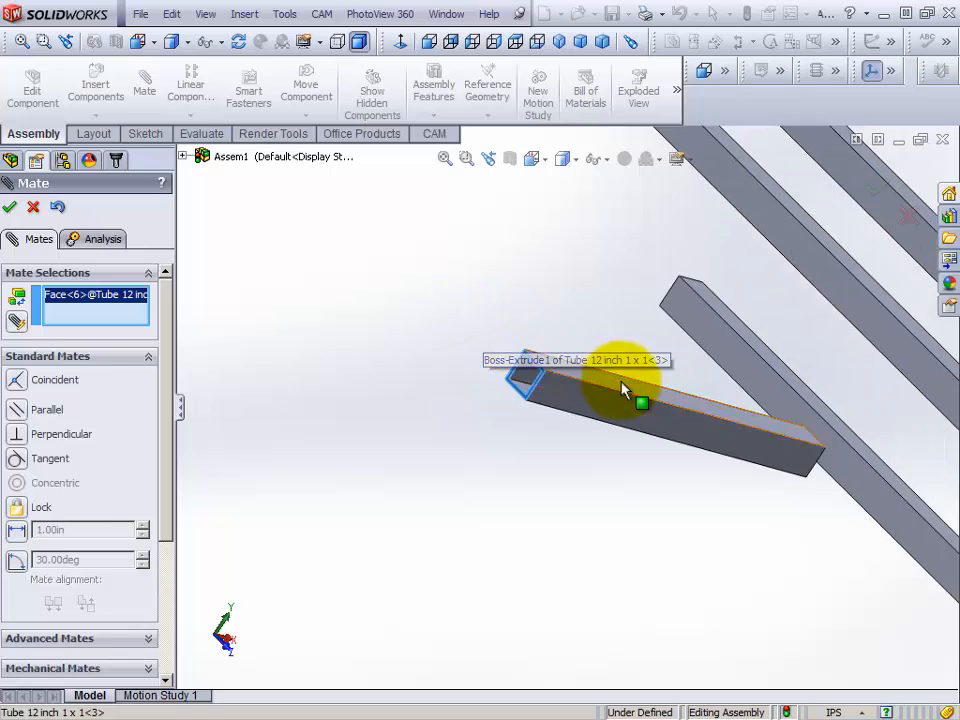
click(797, 453)
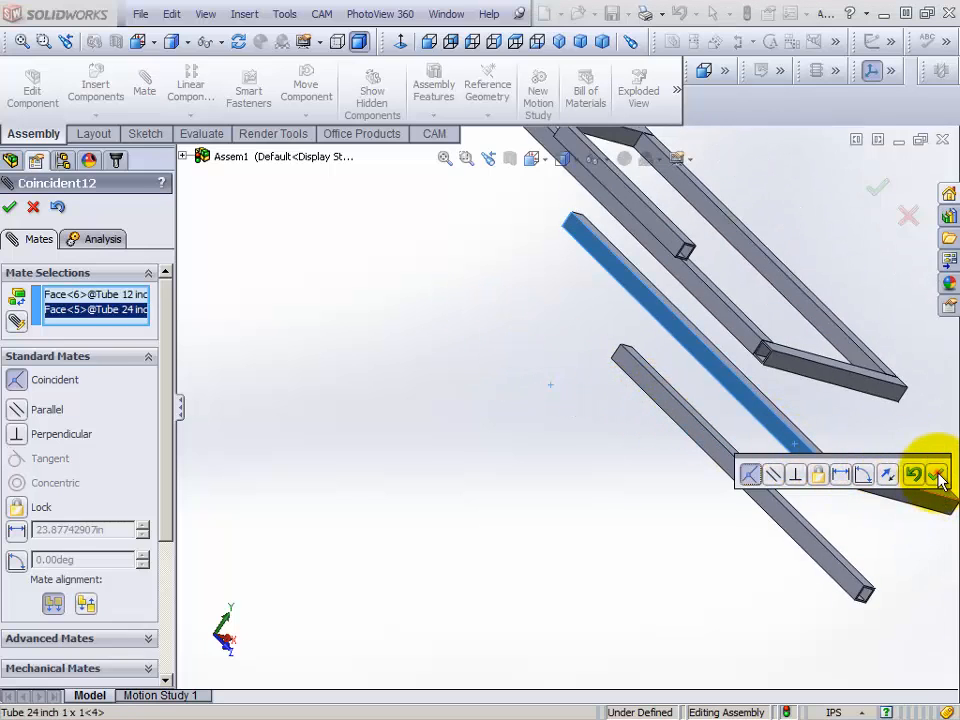
click(938, 473)
- Make the top faces of the L-shaped pair's 12 in tube and the remaining loose 24 in tube coincident
scroll(829, 444, down, 4)
scroll(842, 461, up, 5)
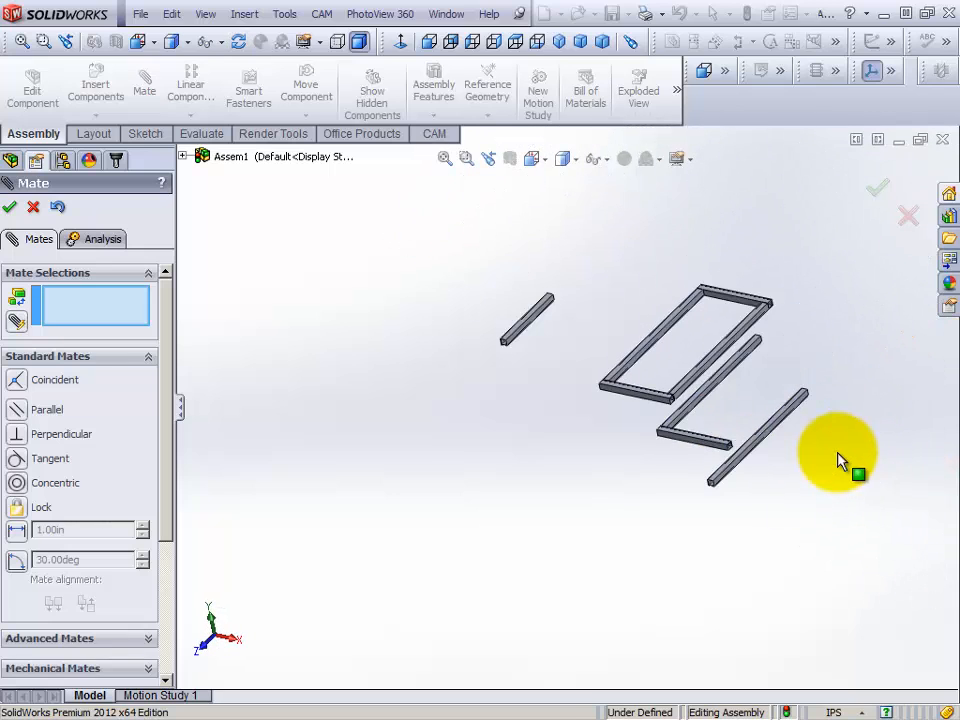
scroll(795, 439, down, 6)
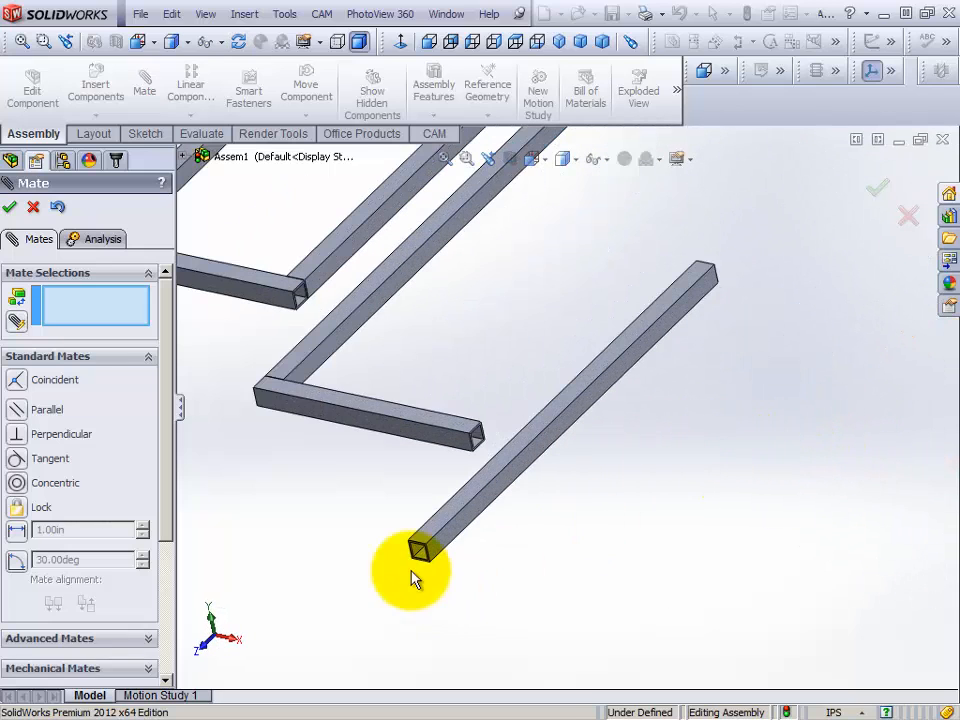
click(455, 436)
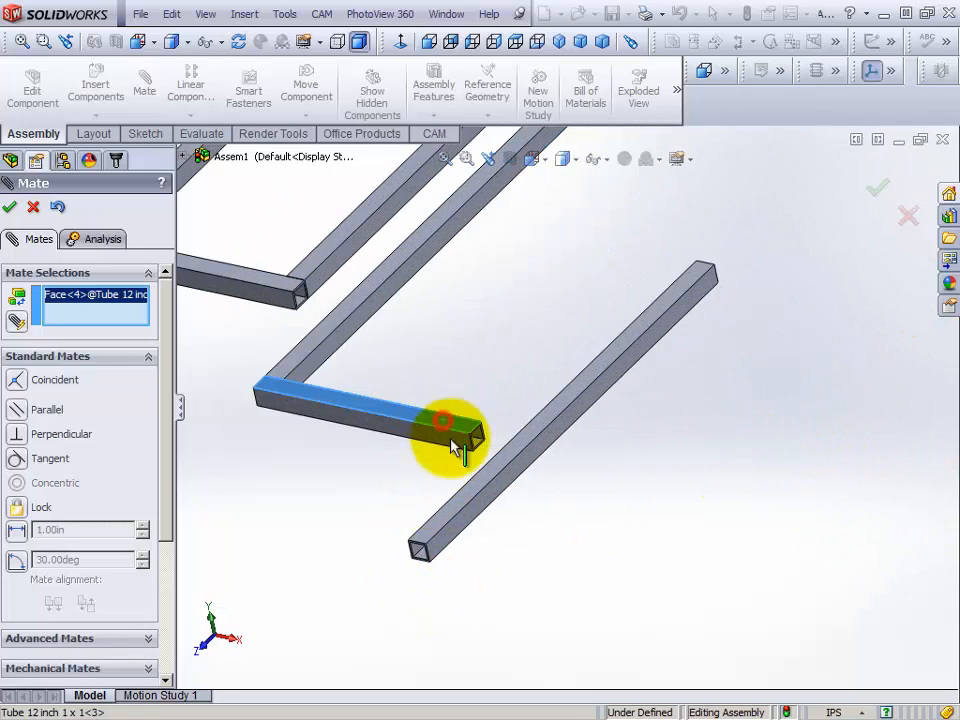
click(448, 519)
click(422, 543)
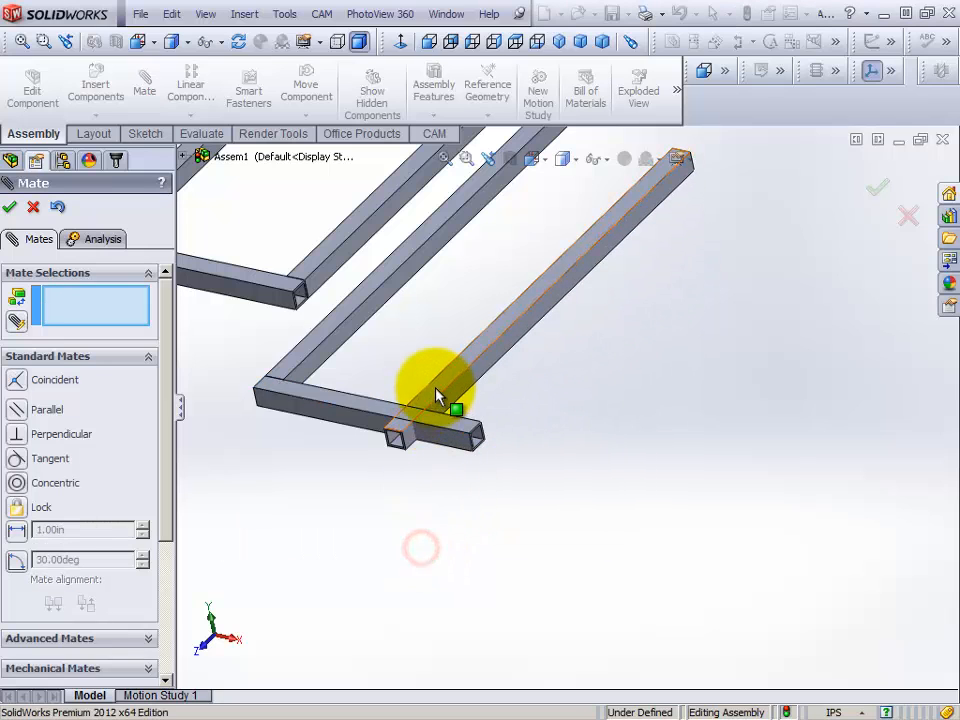
- Move the second 24 in tube clear of the 12 in tube and mate its near end face coincident with the 12 in tube's inner side face
drag(439, 400, 560, 368)
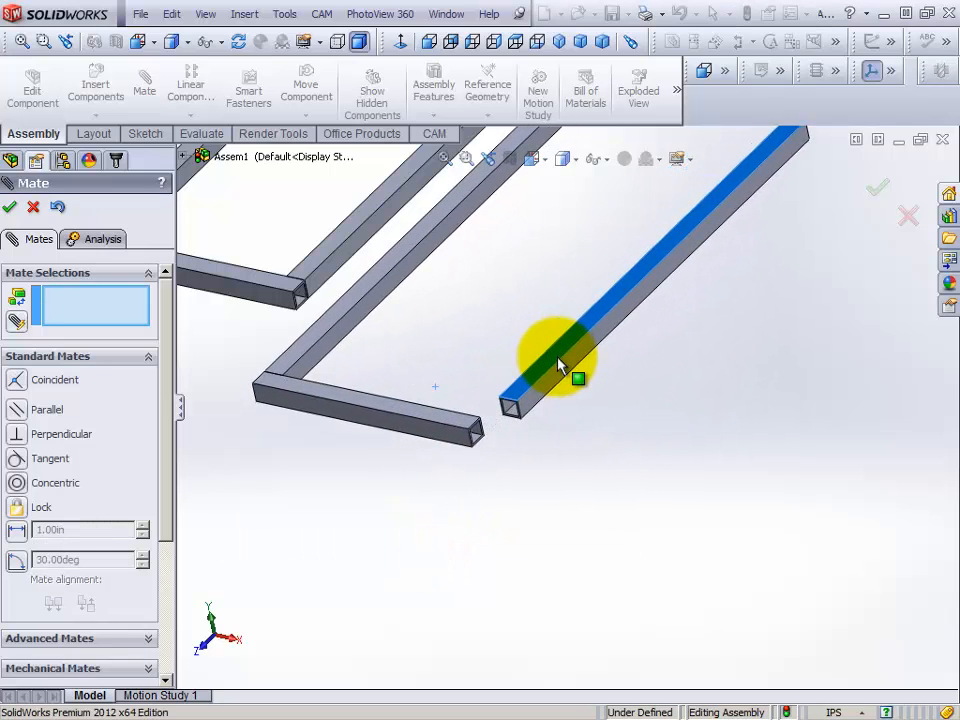
scroll(513, 433, down, 5)
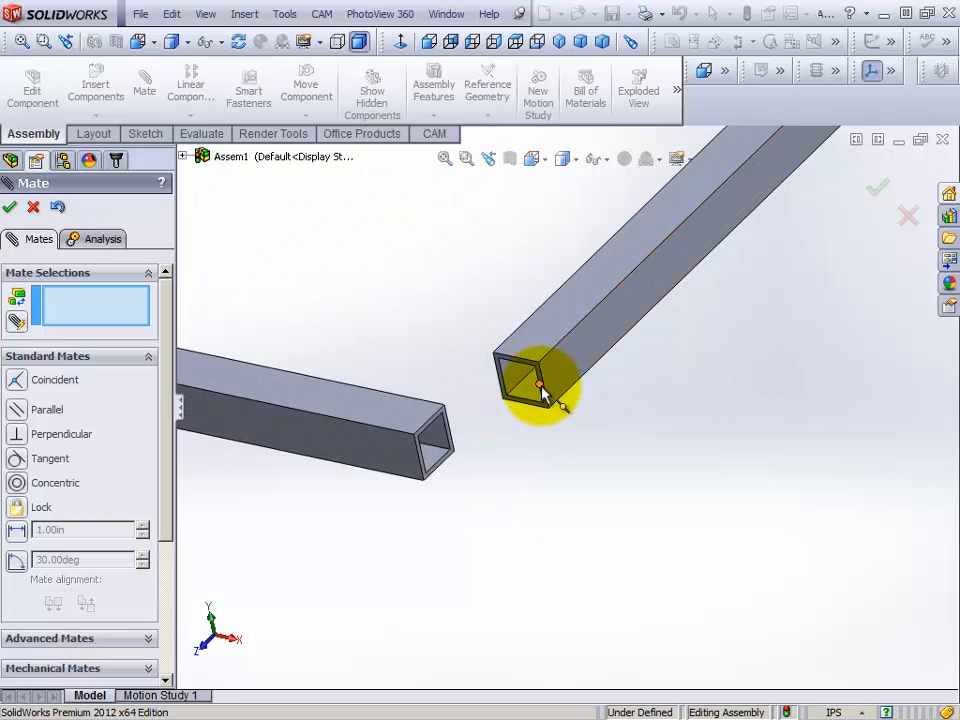
scroll(545, 385, down, 3)
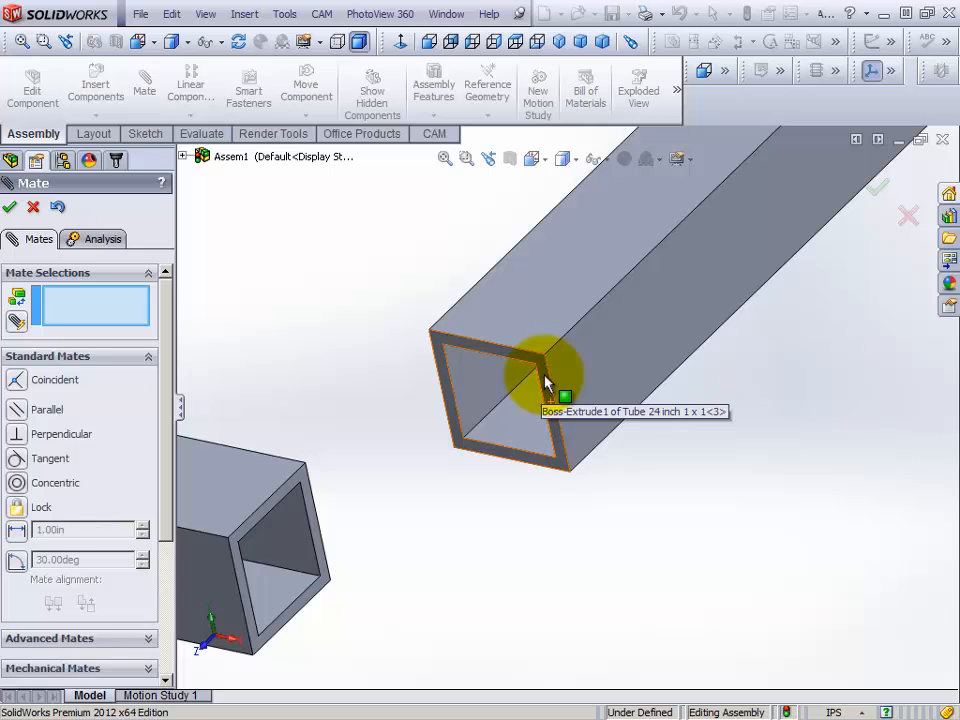
click(542, 390)
scroll(428, 392, up, 3)
scroll(428, 392, up, 8)
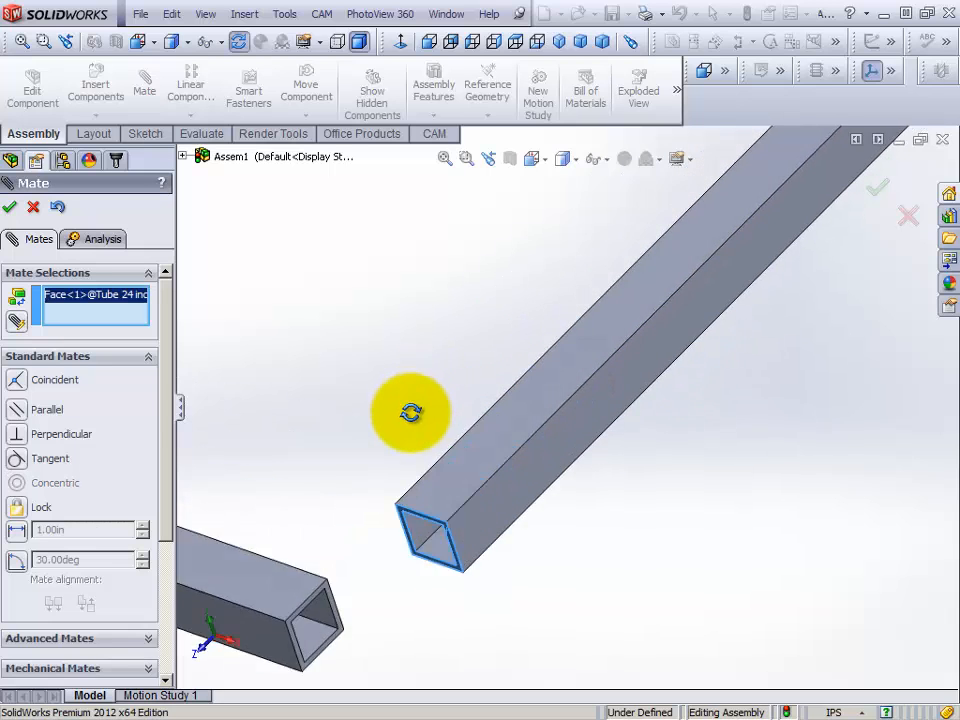
middle_drag(408, 418, 396, 560)
click(396, 558)
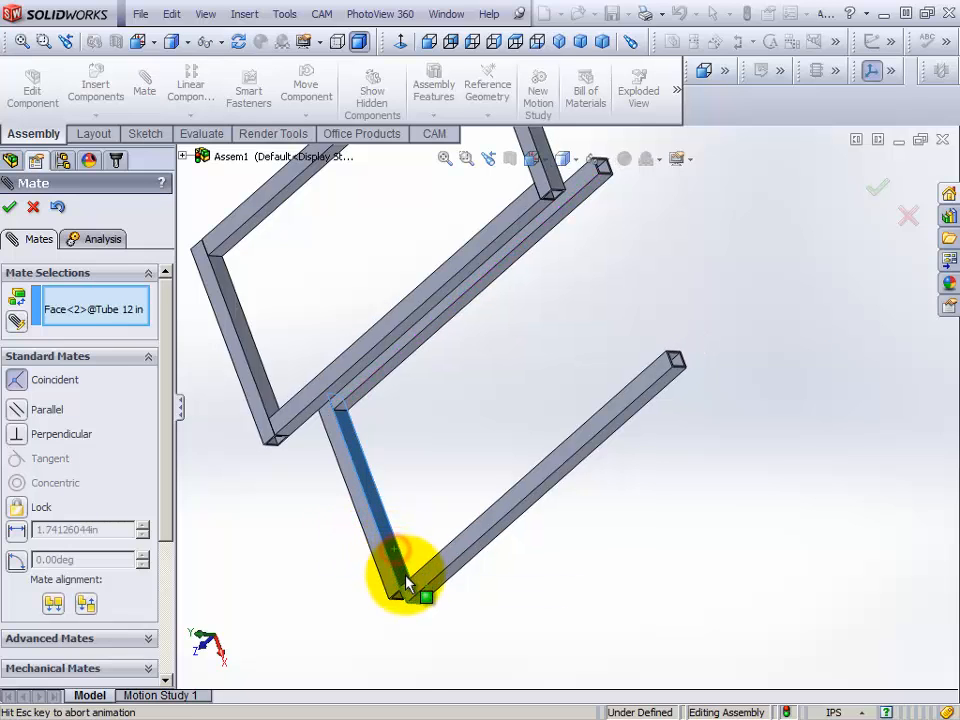
click(380, 603)
- Add a coincident mate between the second 24 in tube's outer side face and the 12 in tube's open end face
middle_drag(410, 632, 435, 549)
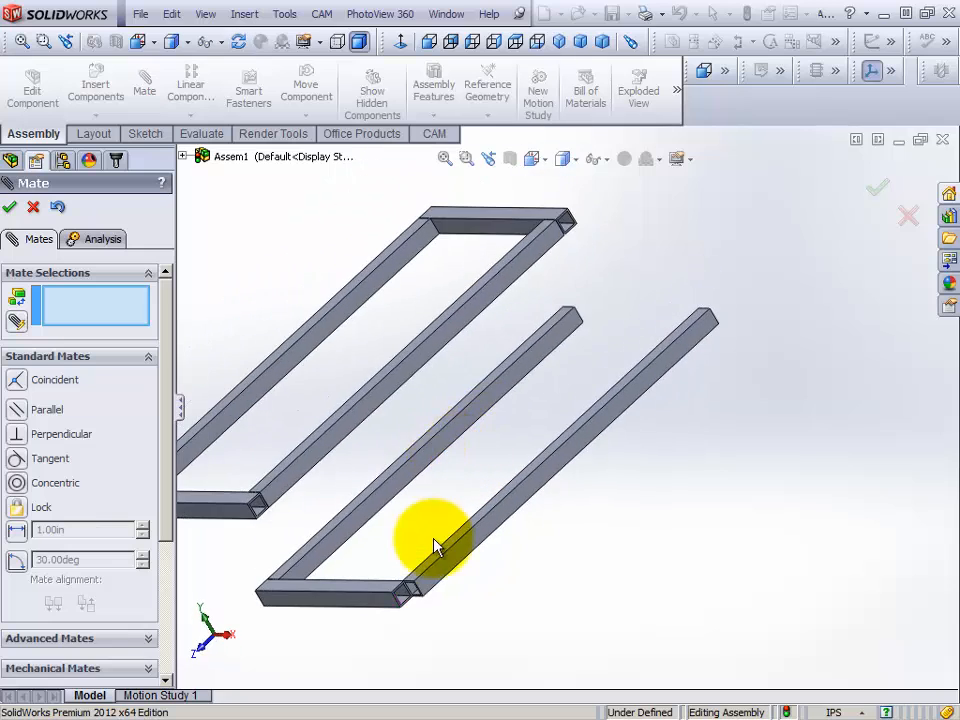
scroll(450, 561, down, 6)
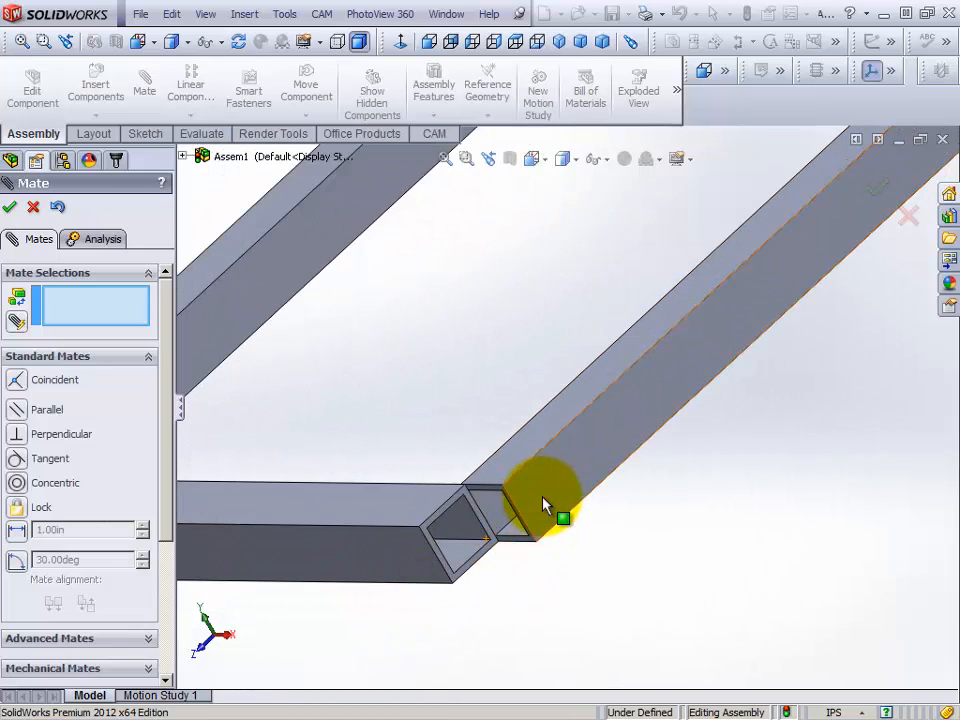
click(541, 496)
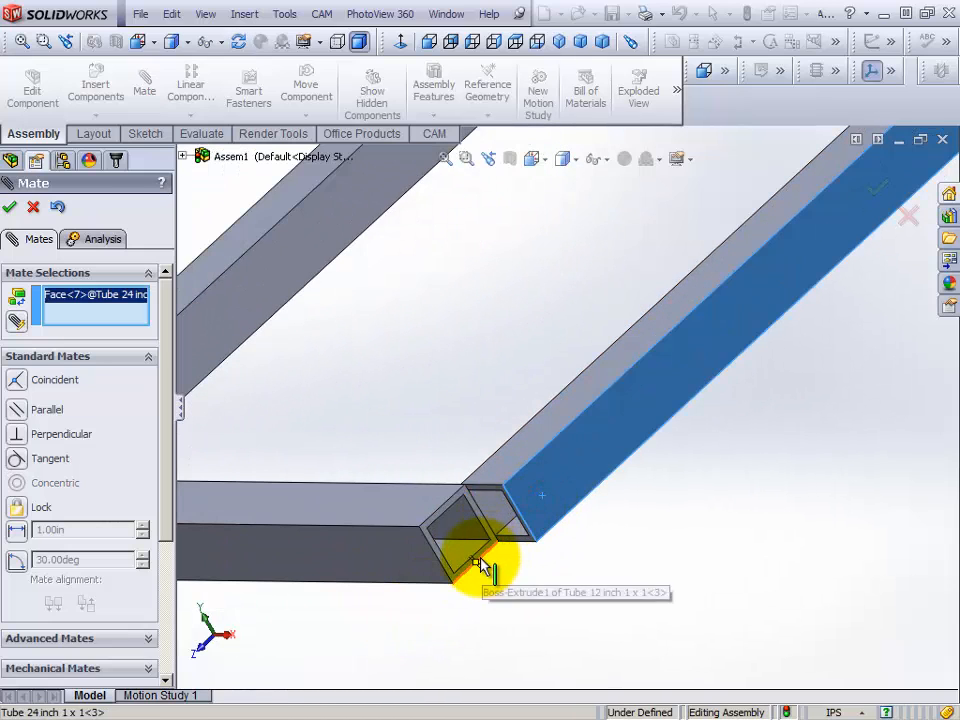
click(498, 560)
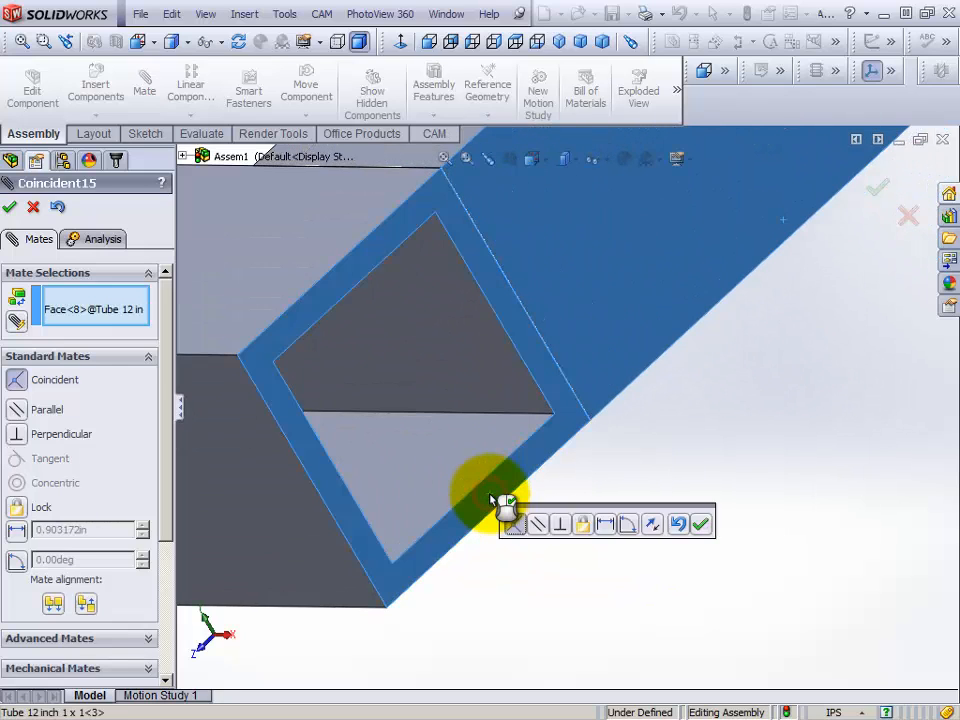
click(702, 522)
- Move the last loose 12 in tube over to the open far end of the U-shaped second frame
scroll(707, 520, up, 10)
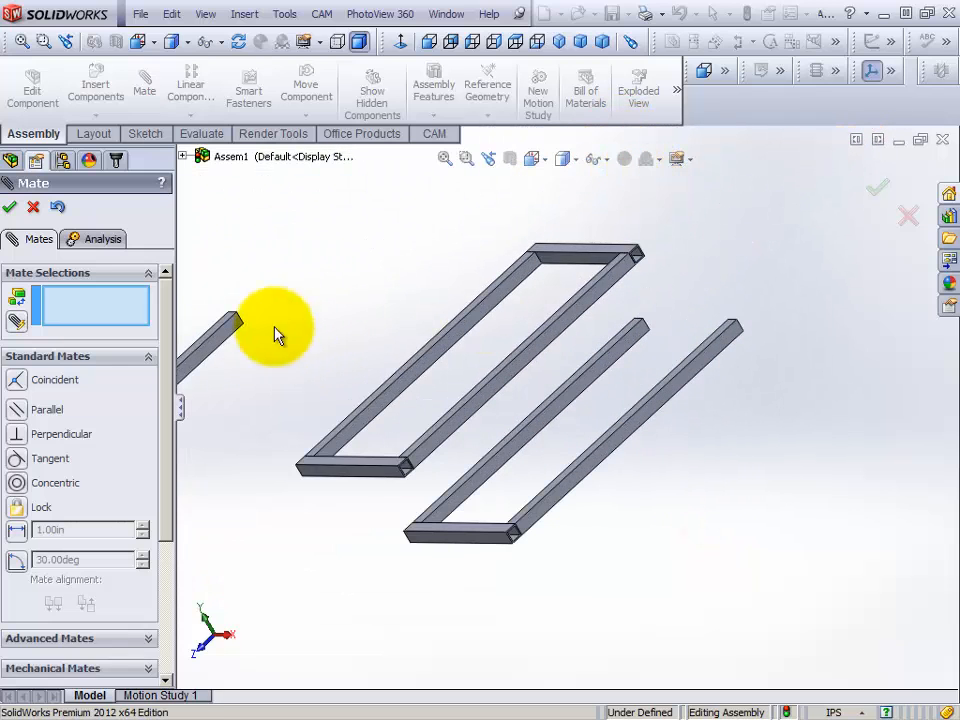
drag(225, 334, 760, 250)
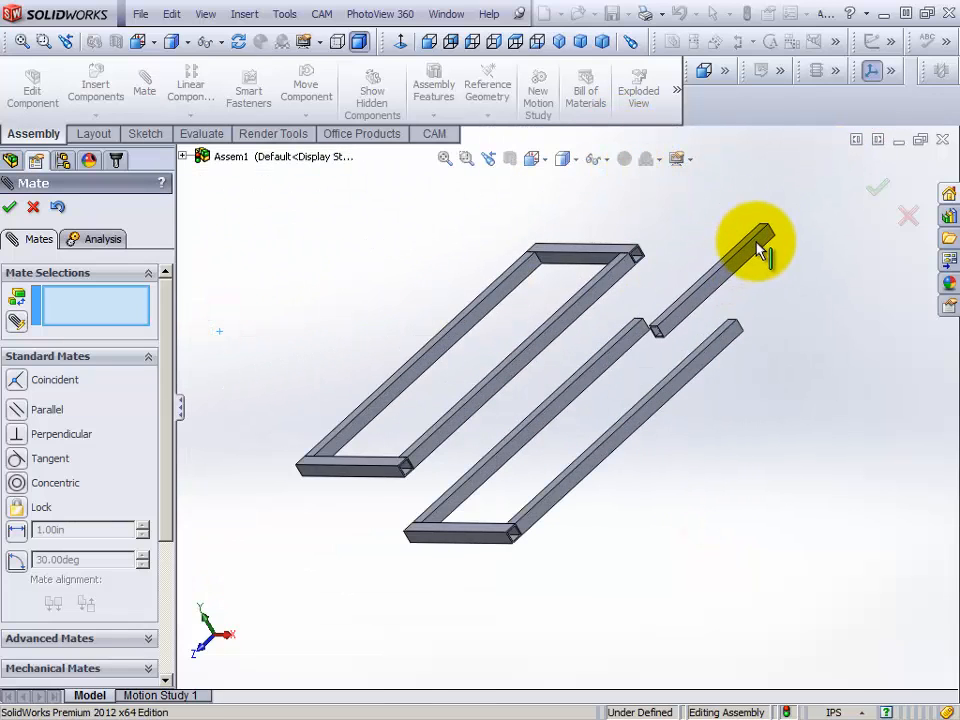
middle_drag(729, 300, 686, 381)
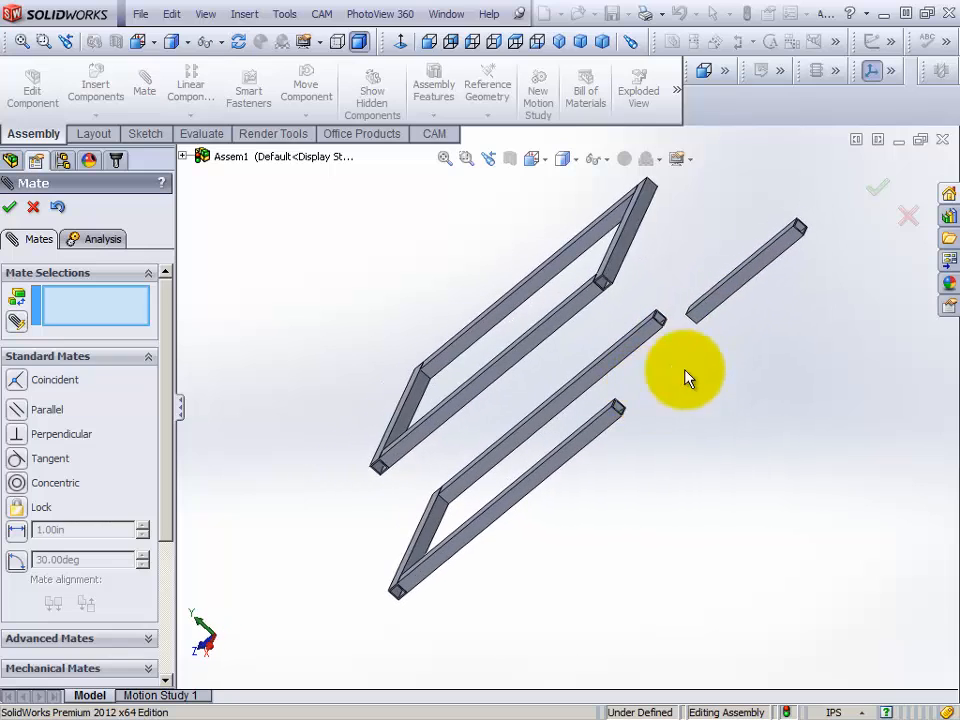
click(714, 309)
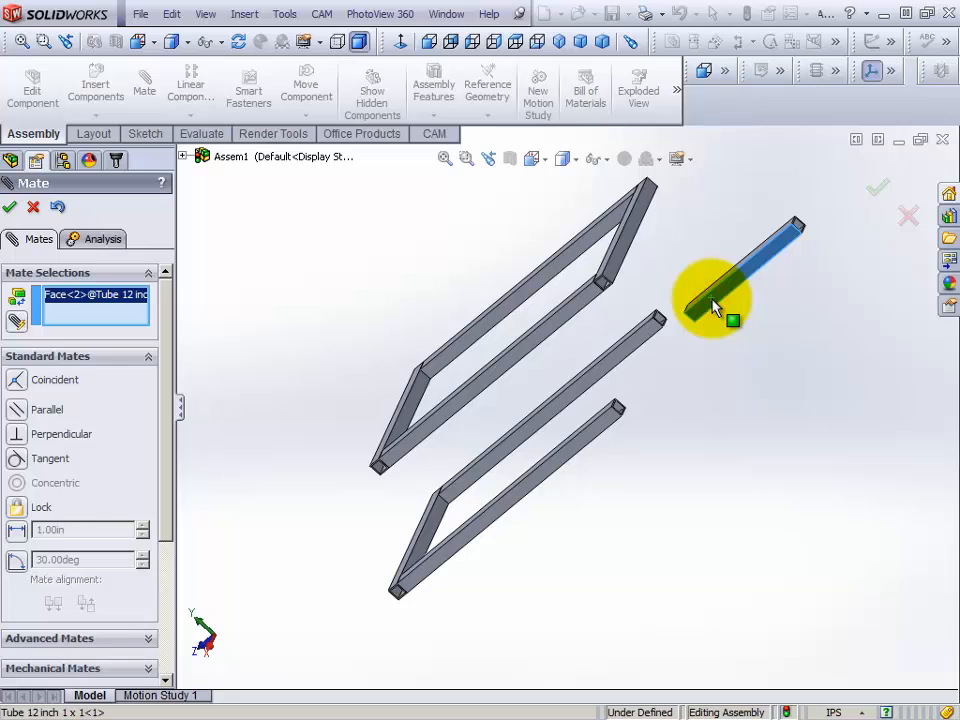
scroll(714, 309, down, 10)
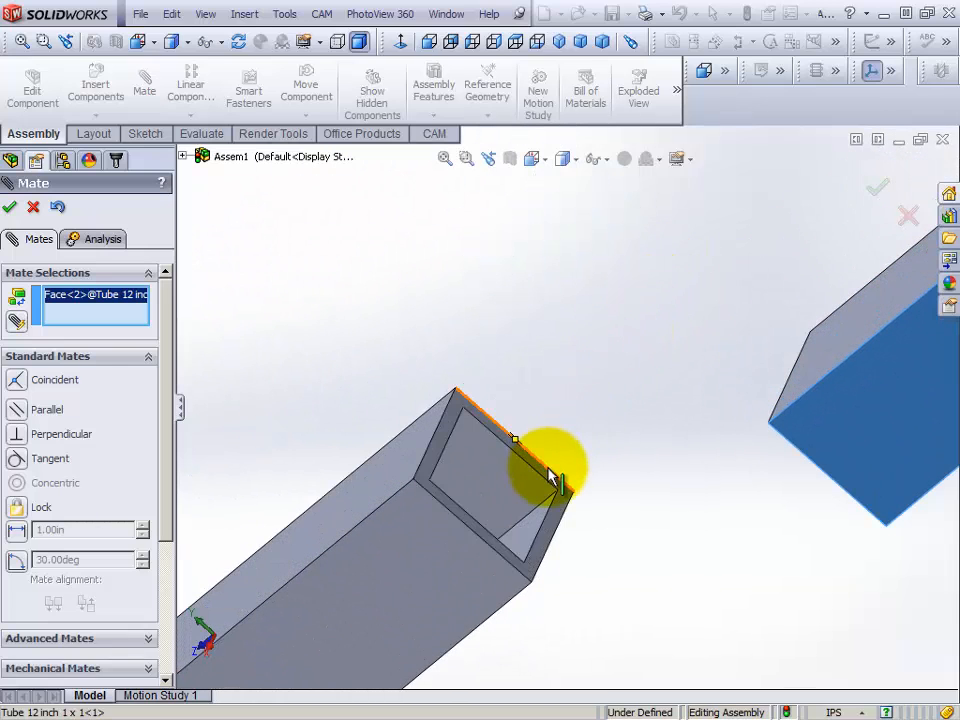
click(560, 490)
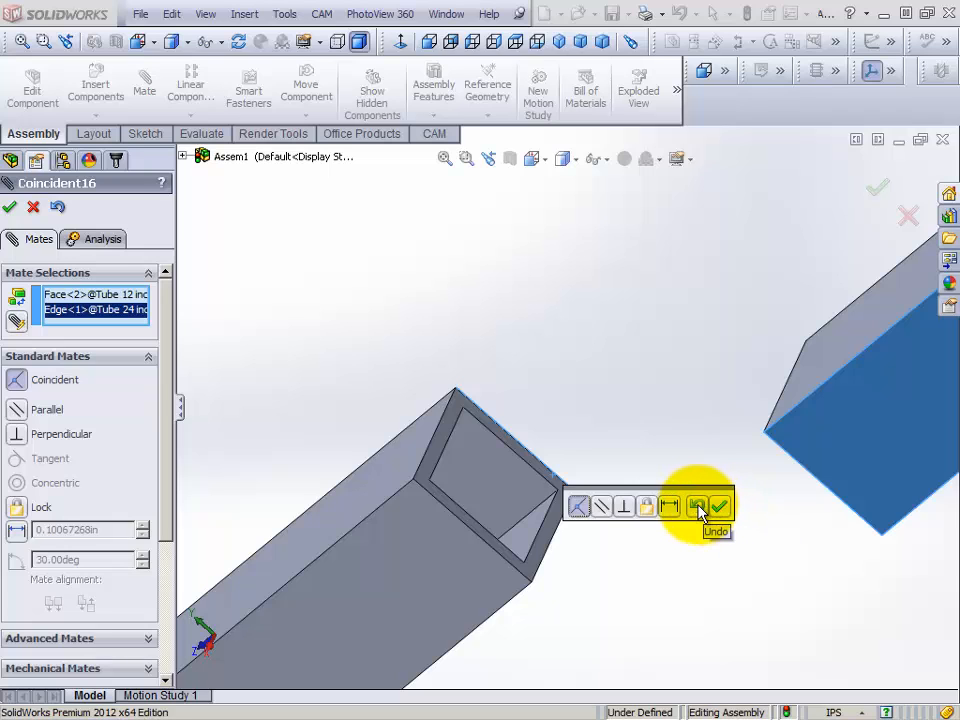
click(698, 507)
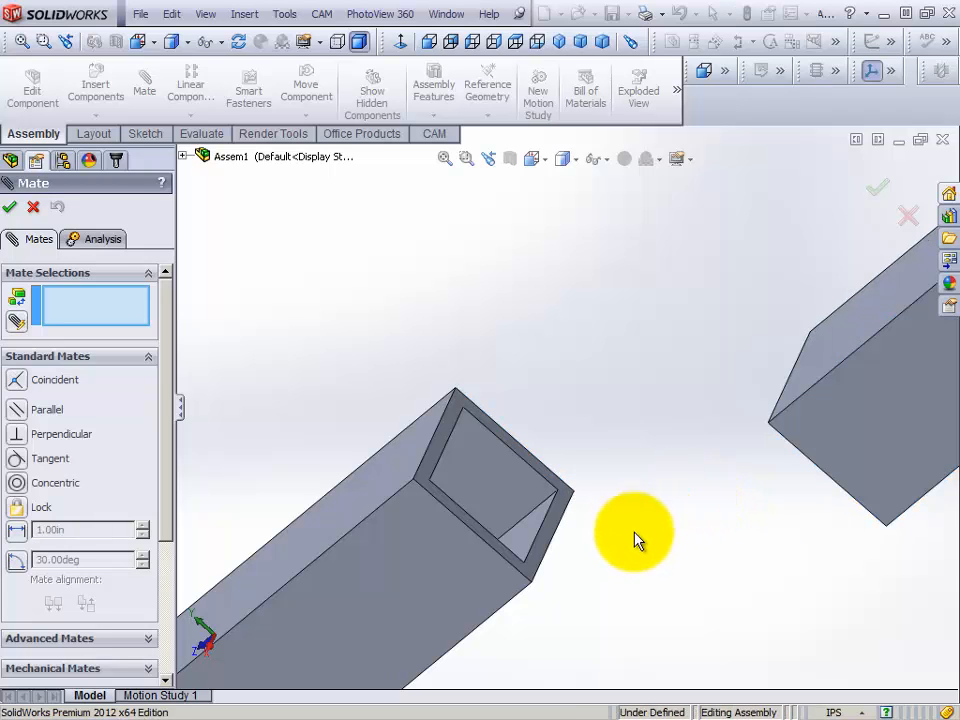
- Make the last 12 in tube's inner side face coincident with the open end face of the second frame's 24 in tube
middle_drag(632, 546, 630, 479)
scroll(632, 480, up, 5)
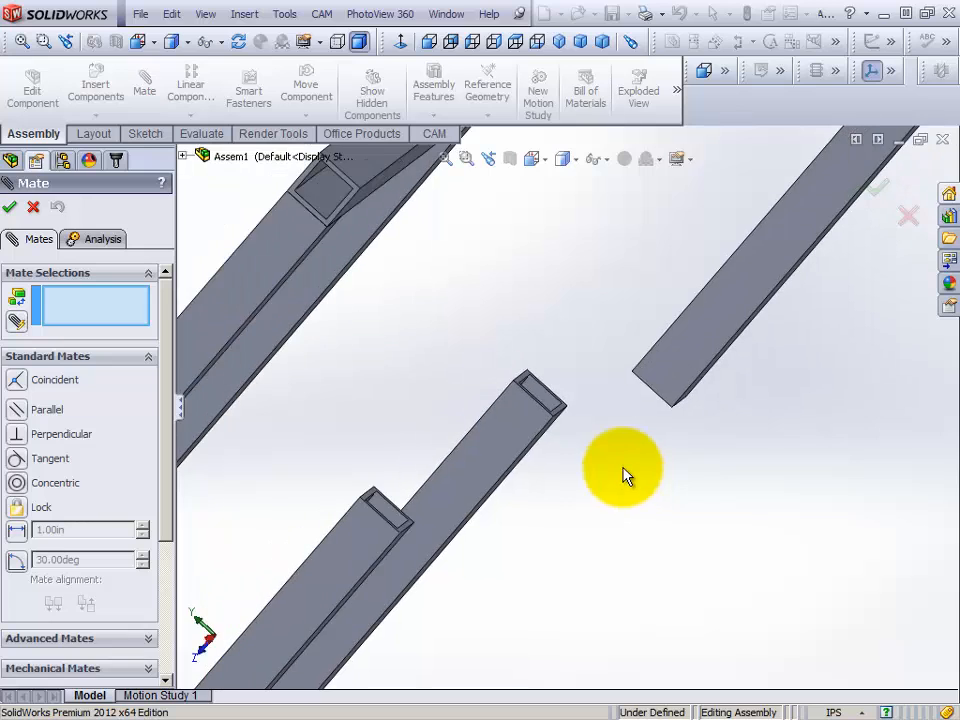
scroll(605, 468, up, 3)
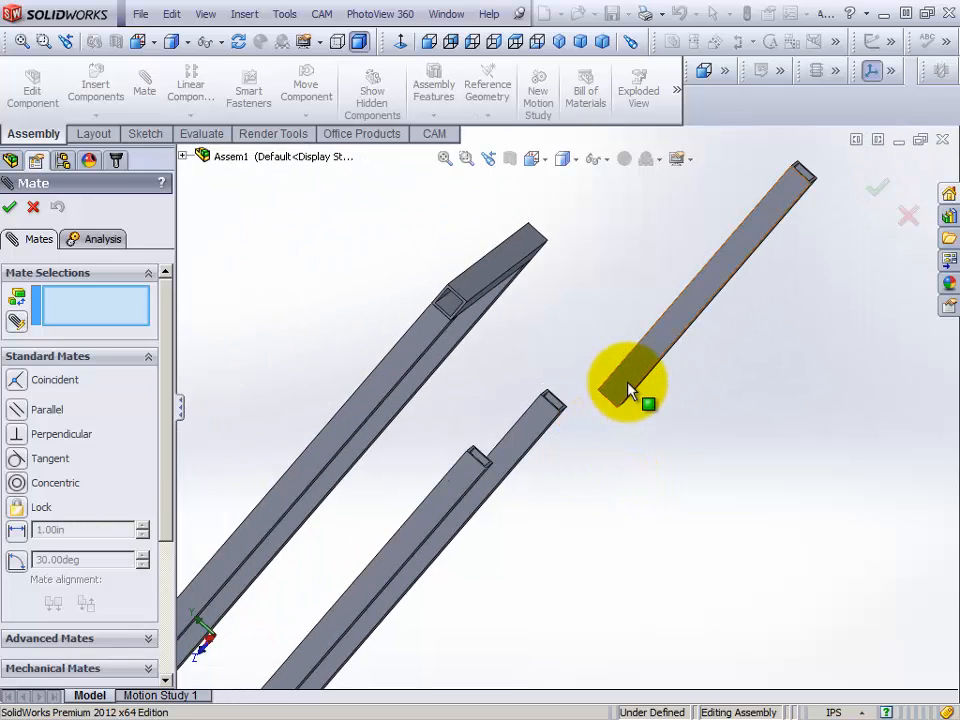
click(630, 390)
scroll(566, 400, down, 5)
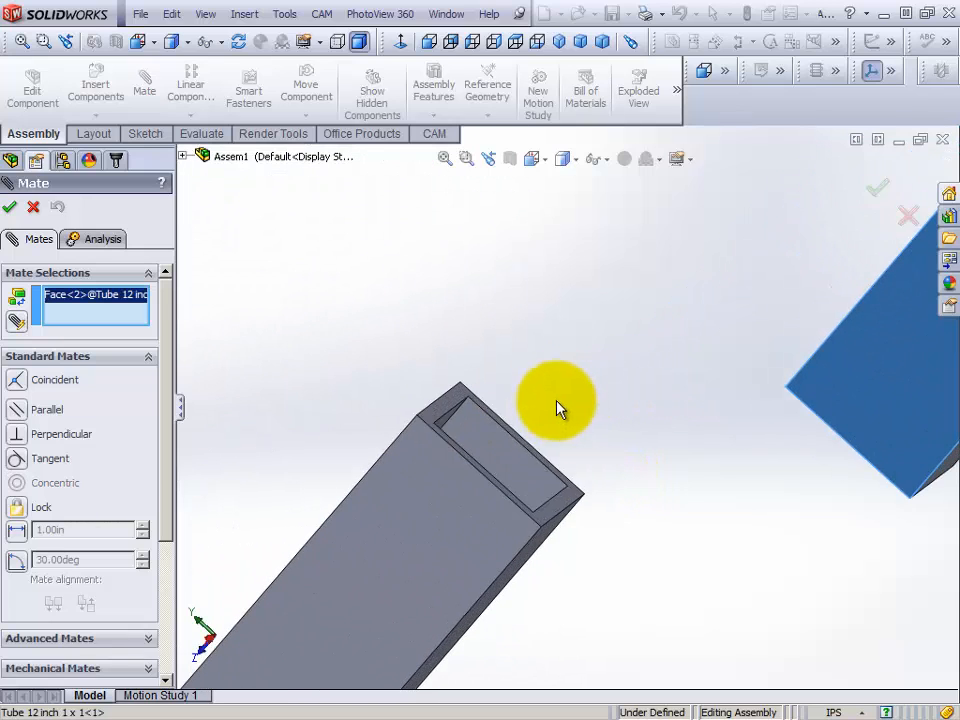
click(563, 510)
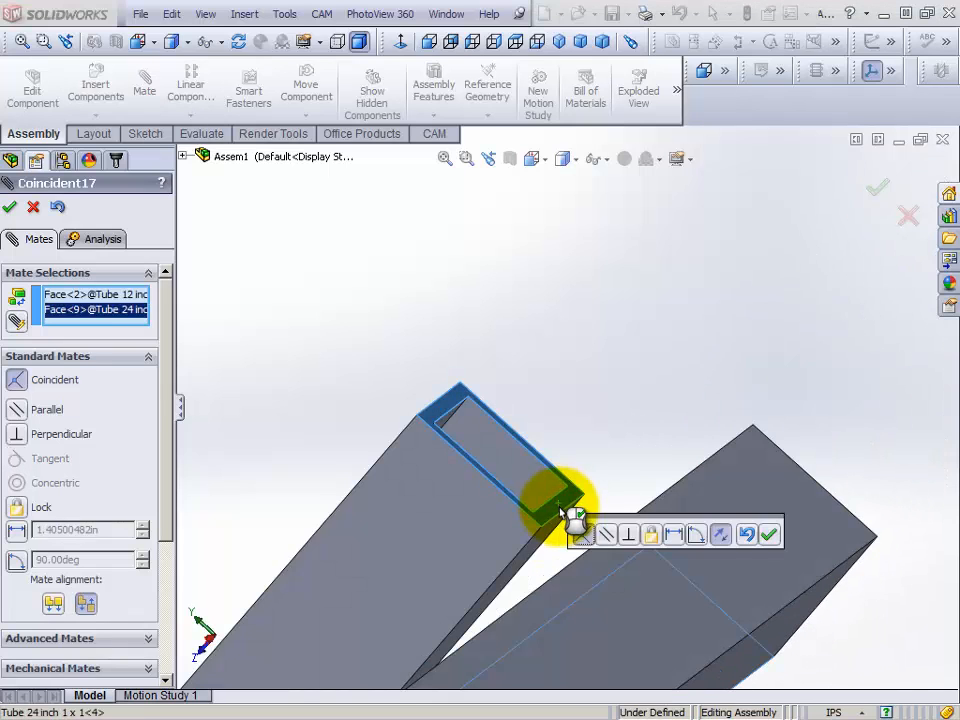
click(768, 534)
- Add a coincident mate making the last 12 in tube's top face flush with the adjoining 24 in tube's top face
scroll(725, 546, up, 5)
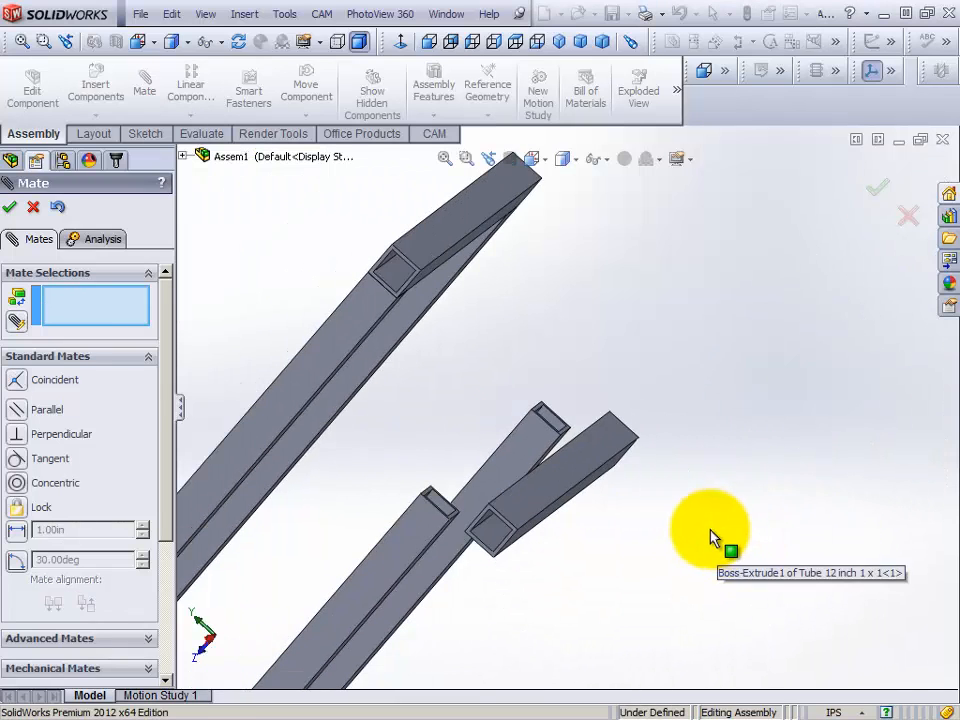
middle_drag(439, 407, 506, 440)
middle_drag(505, 440, 509, 492)
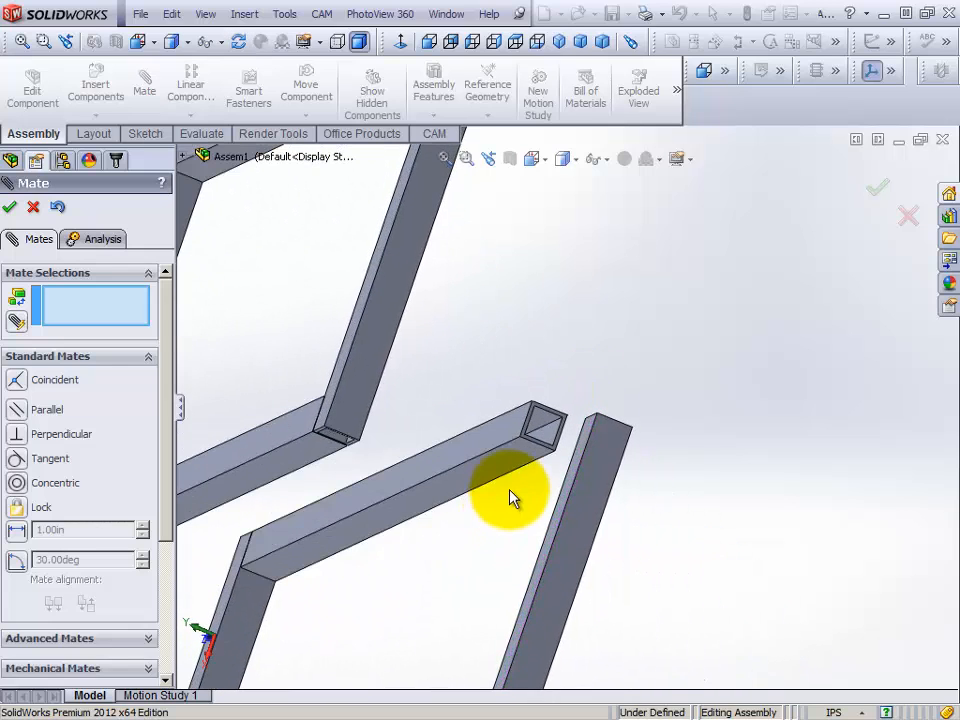
click(499, 429)
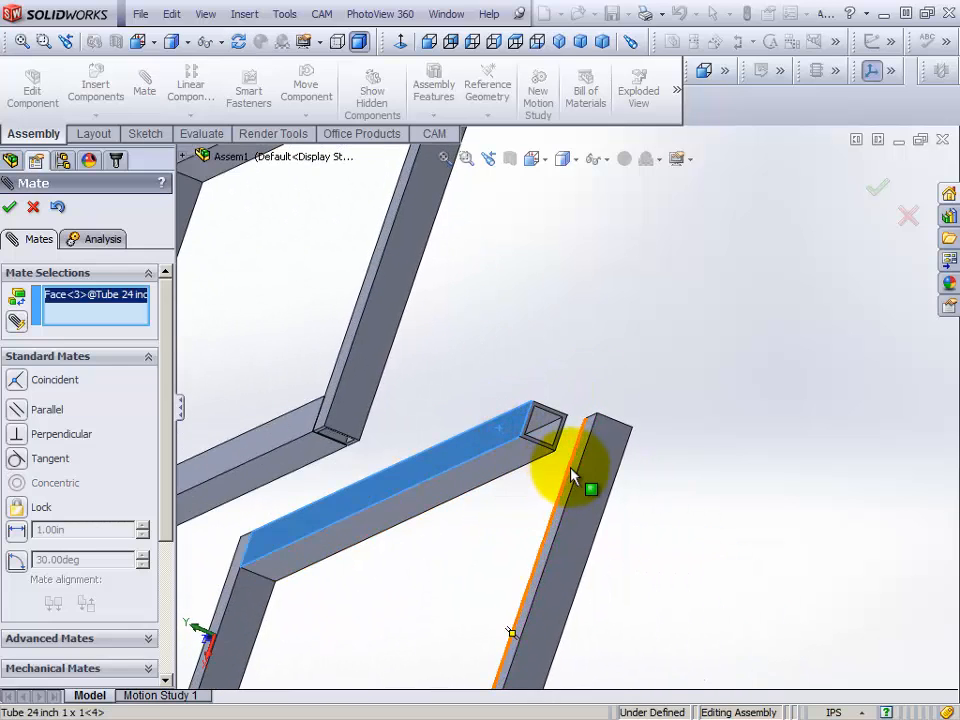
click(575, 474)
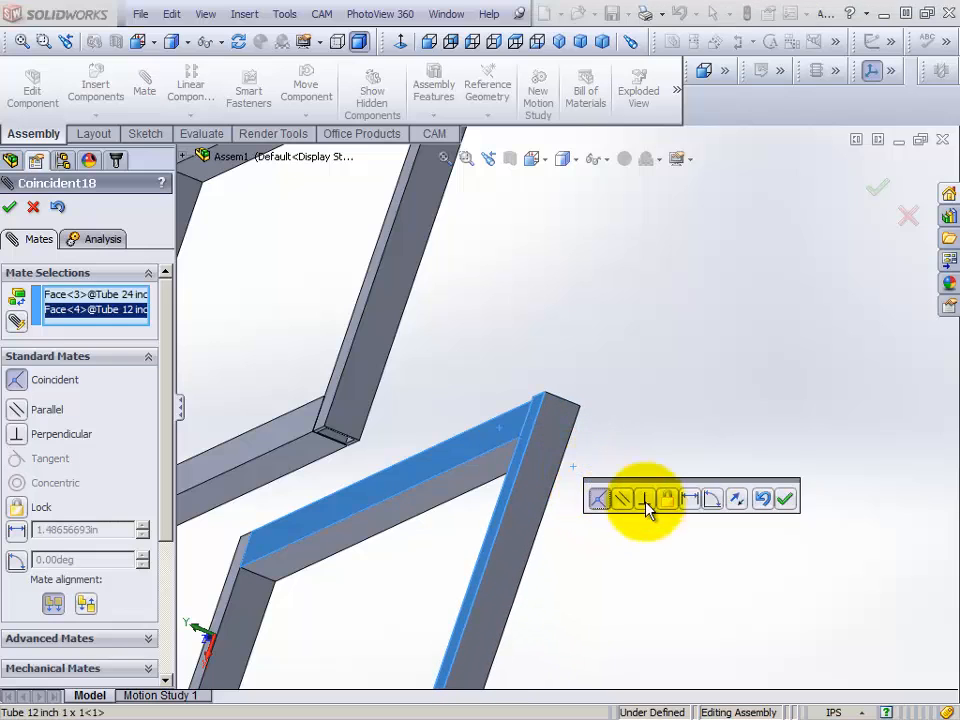
click(784, 498)
- Slide the last 12 in tube along its joint, mate its end face coincident with the other 24 in tube's outer side face, and finish mating
scroll(520, 525, up, 3)
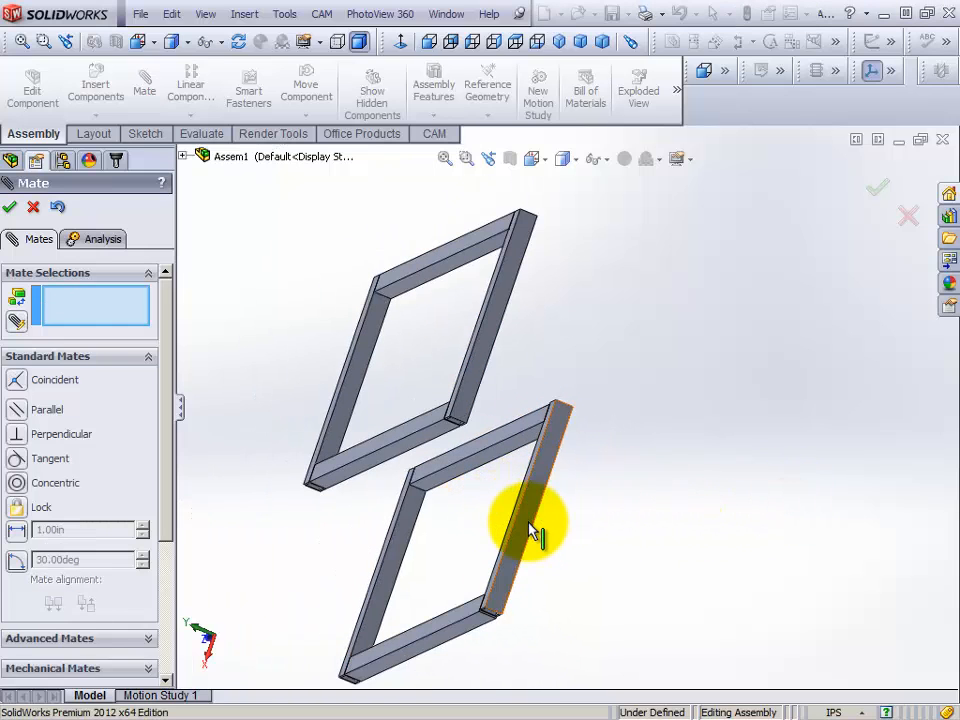
mouse_move(533, 532)
mouse_down()
mouse_move(548, 452)
mouse_move(535, 552)
mouse_move(546, 533)
mouse_move(540, 545)
mouse_up()
scroll(500, 610, down, 5)
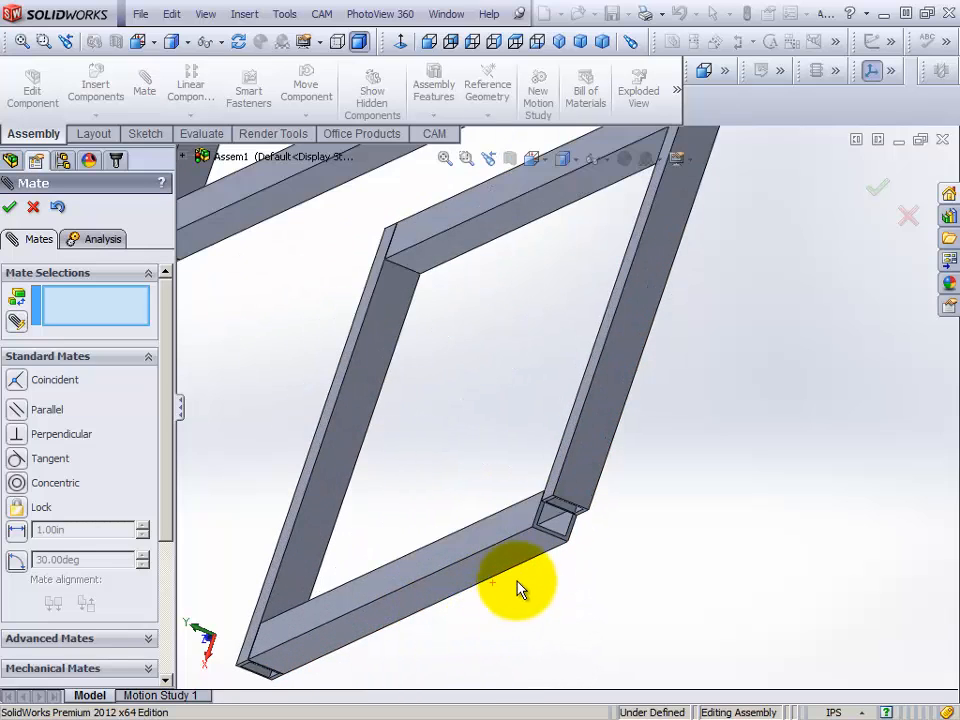
scroll(536, 568, down, 3)
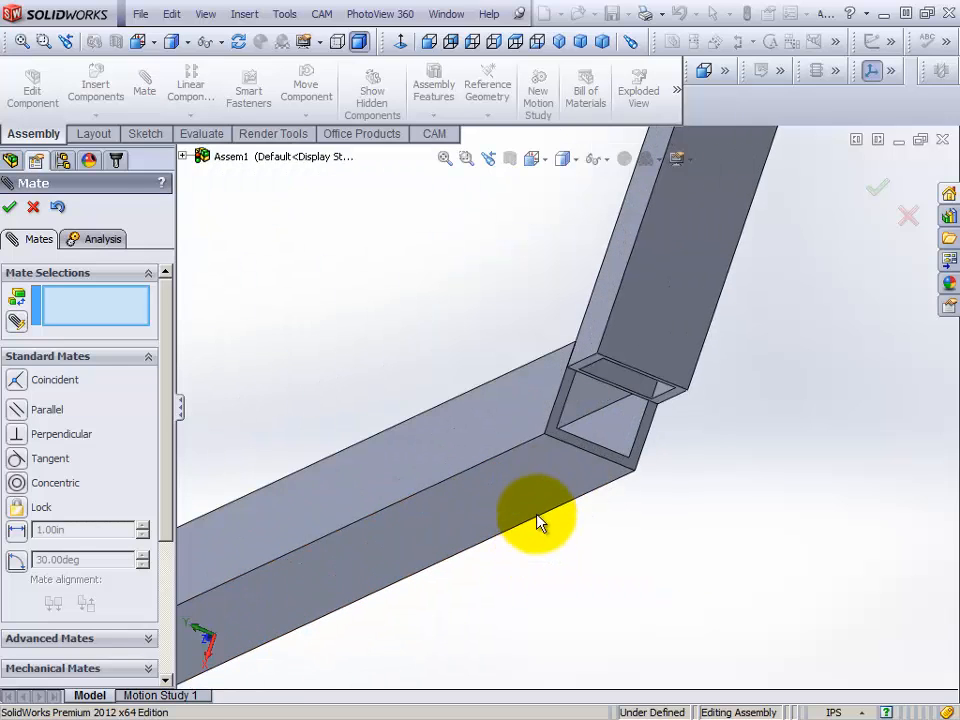
click(545, 478)
scroll(610, 383, down, 3)
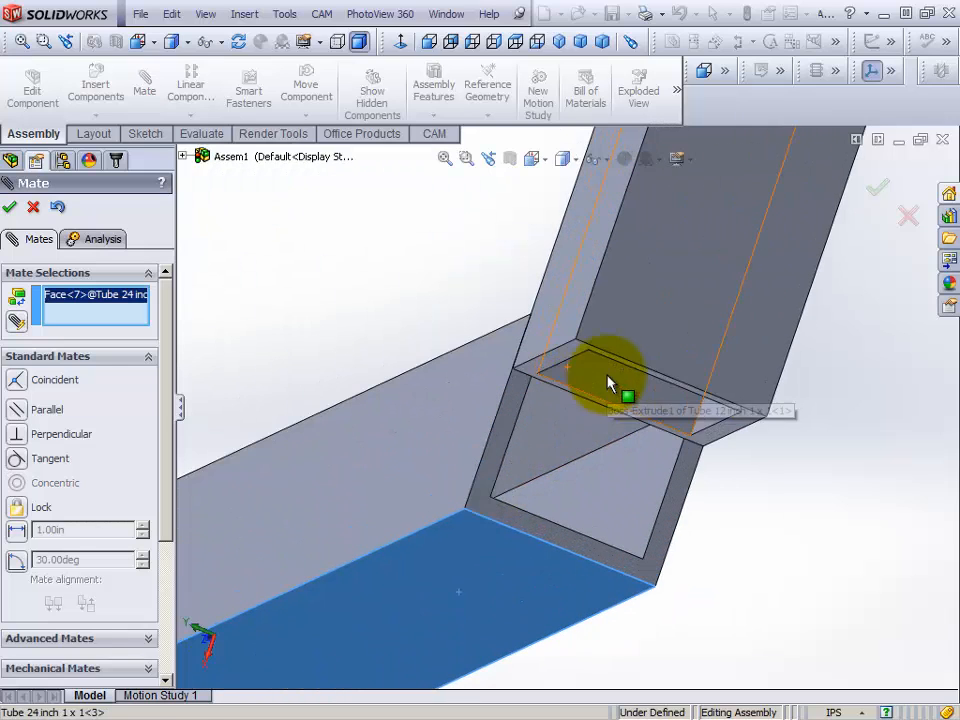
click(570, 356)
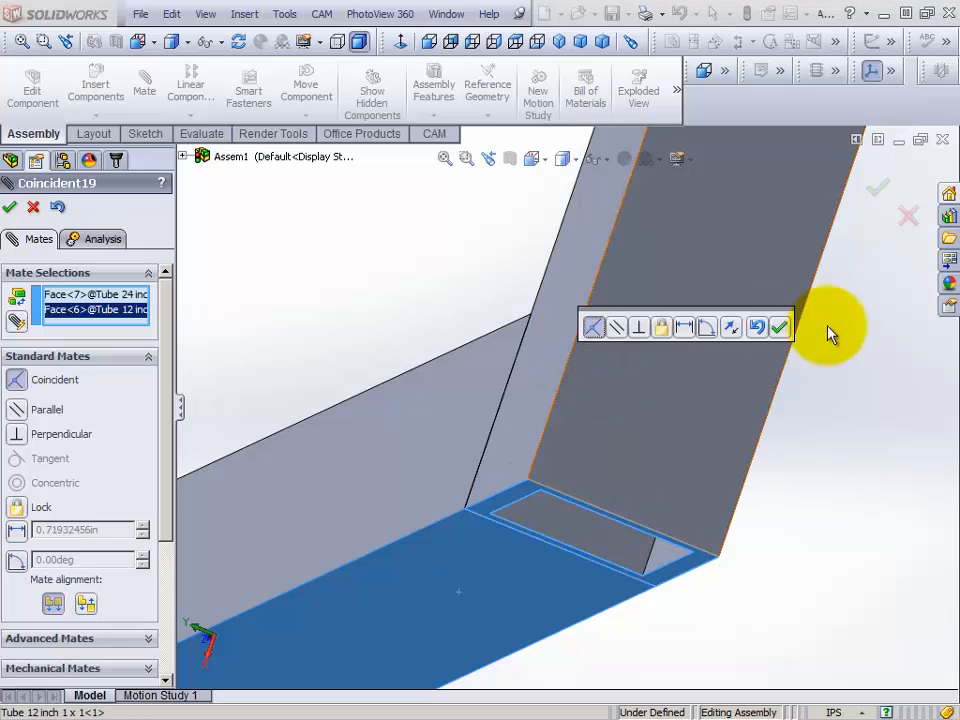
click(779, 326)
scroll(739, 401, up, 5)
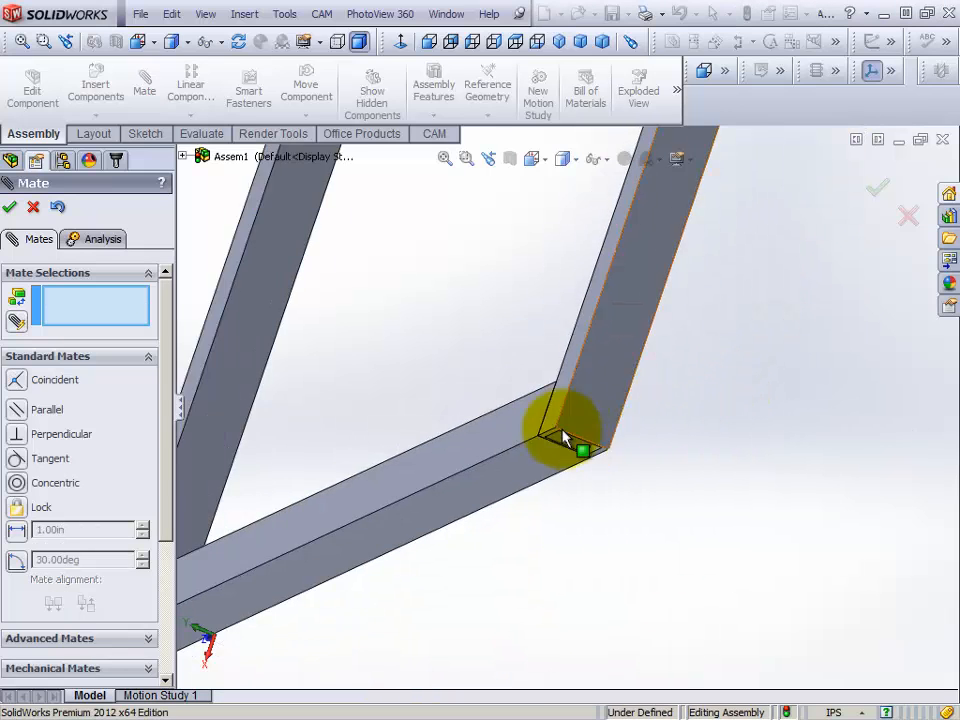
scroll(563, 438, up, 5)
scroll(545, 430, up, 2)
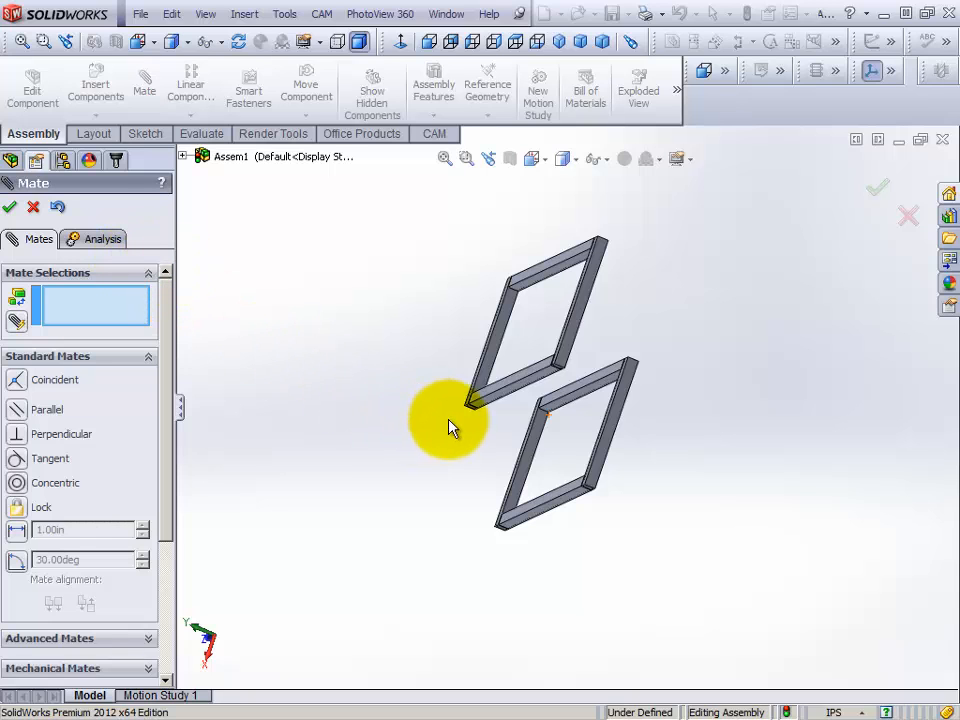
middle_drag(452, 426, 574, 206)
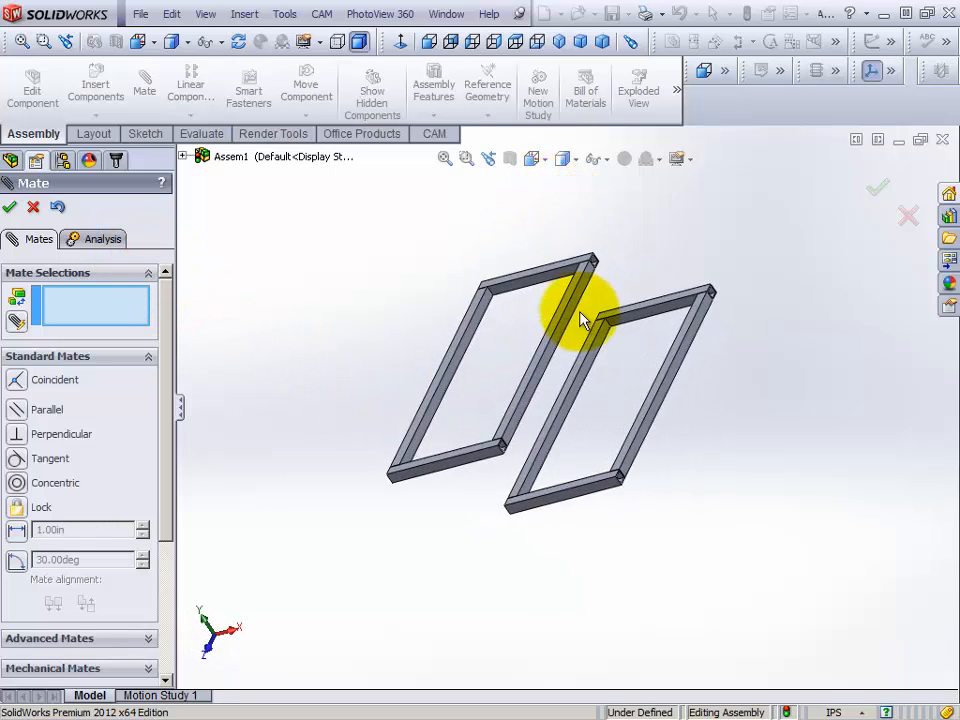
middle_drag(583, 311, 565, 330)
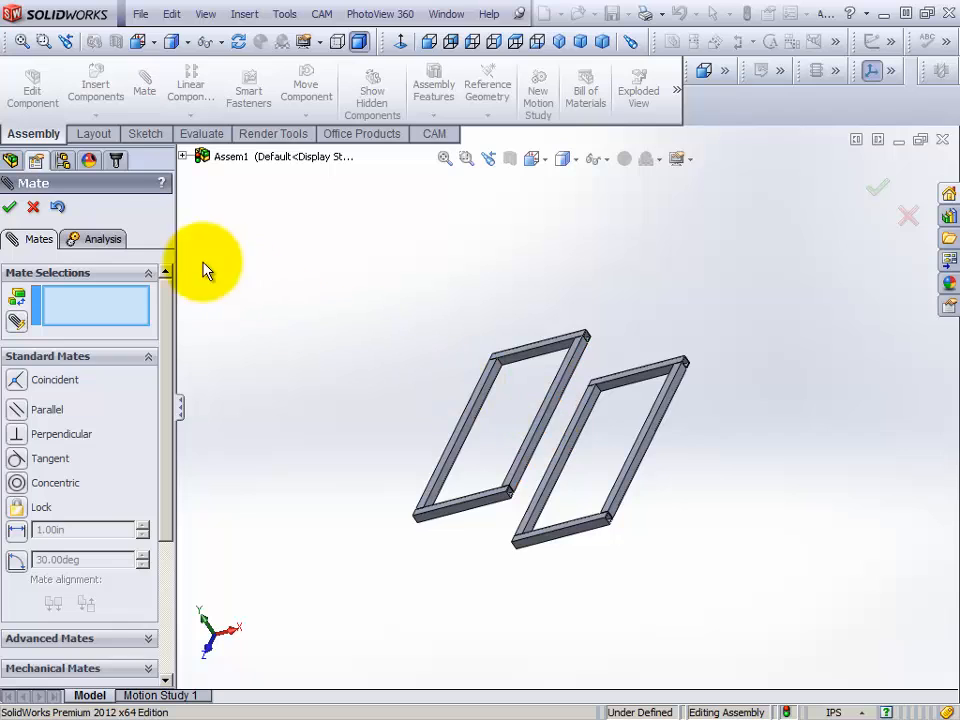
click(10, 210)
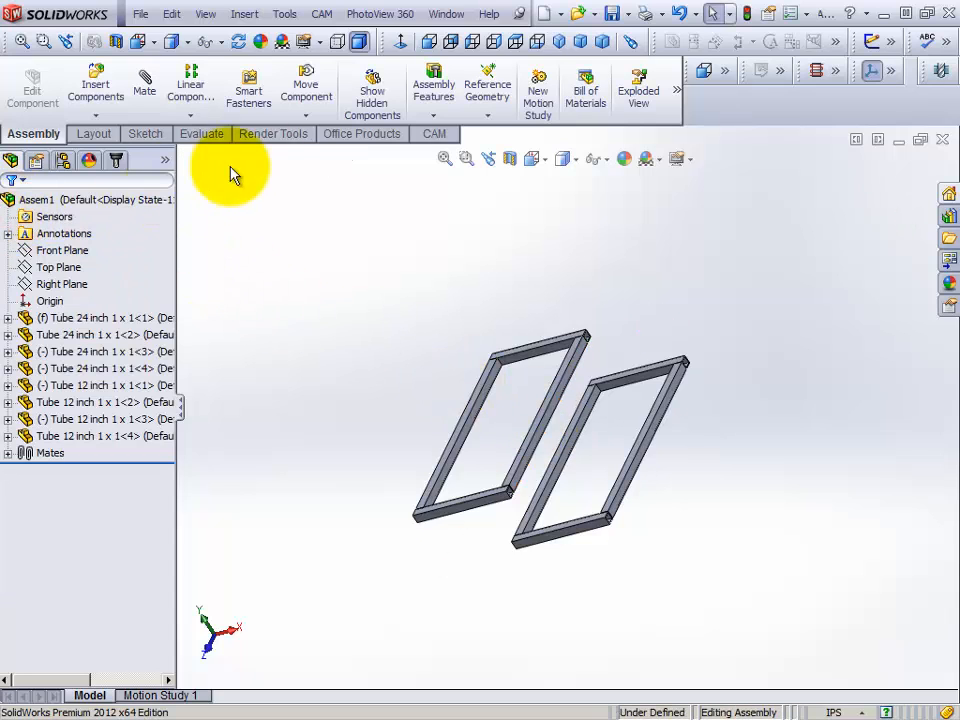
- Insert four more copies of Tube 12 inch 1 x 1.SLDPRT in the empty space beside the two frames
click(244, 14)
mouse_move(280, 39)
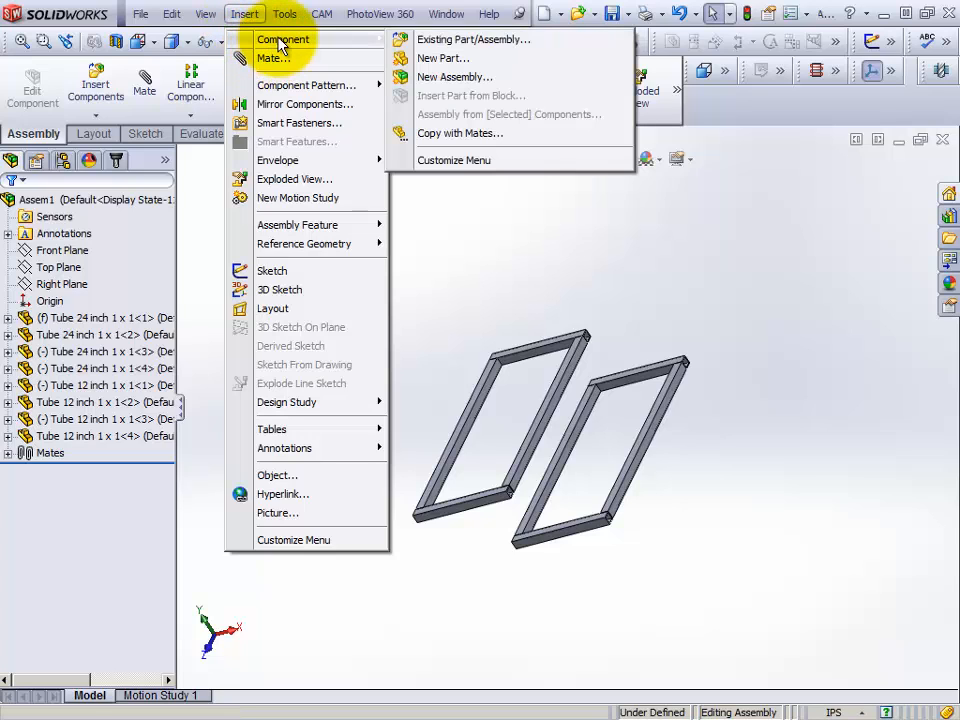
click(450, 40)
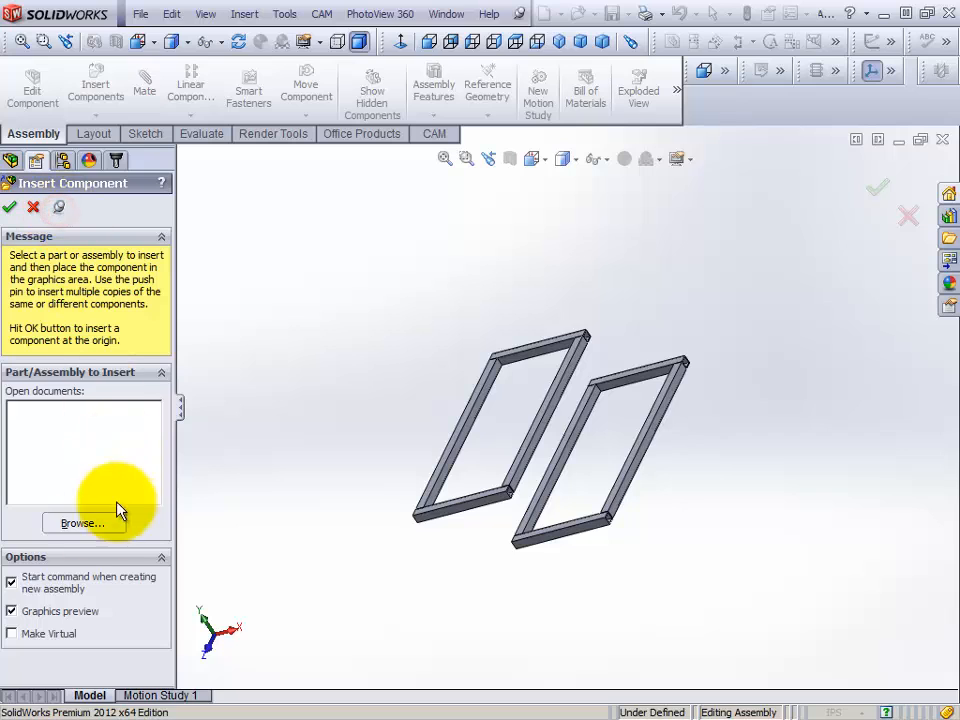
click(84, 530)
click(333, 379)
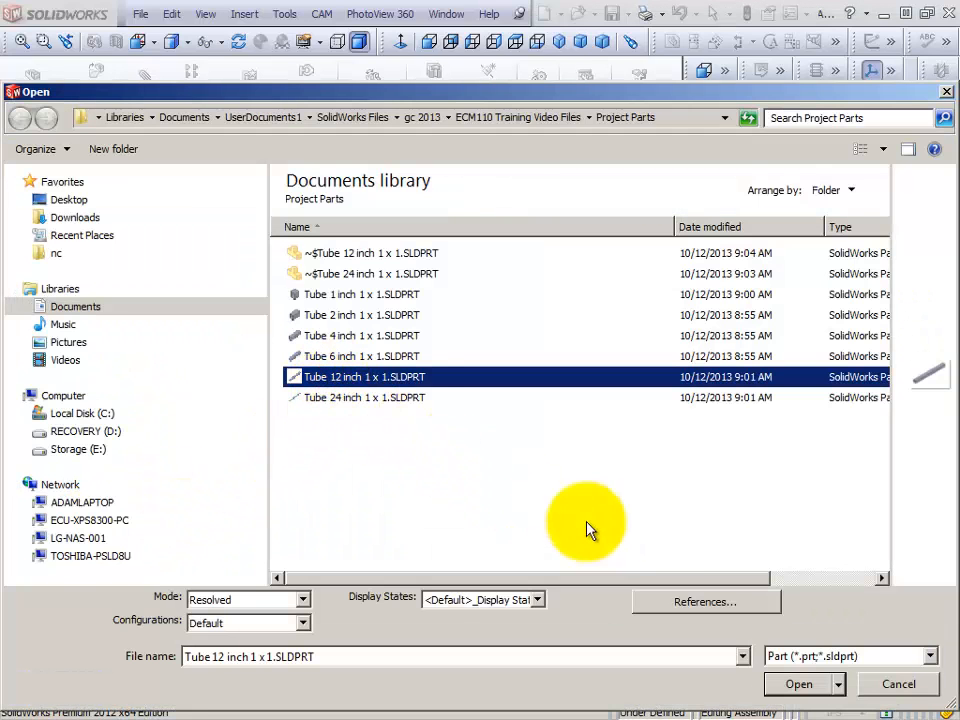
click(798, 685)
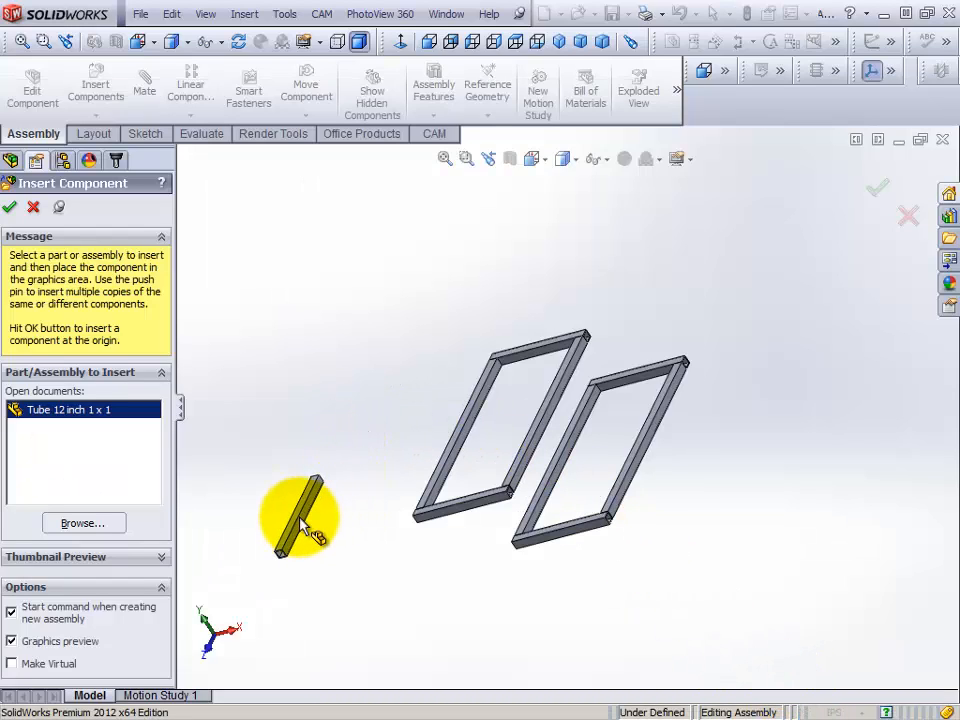
right_drag(298, 516, 343, 547)
click(290, 505)
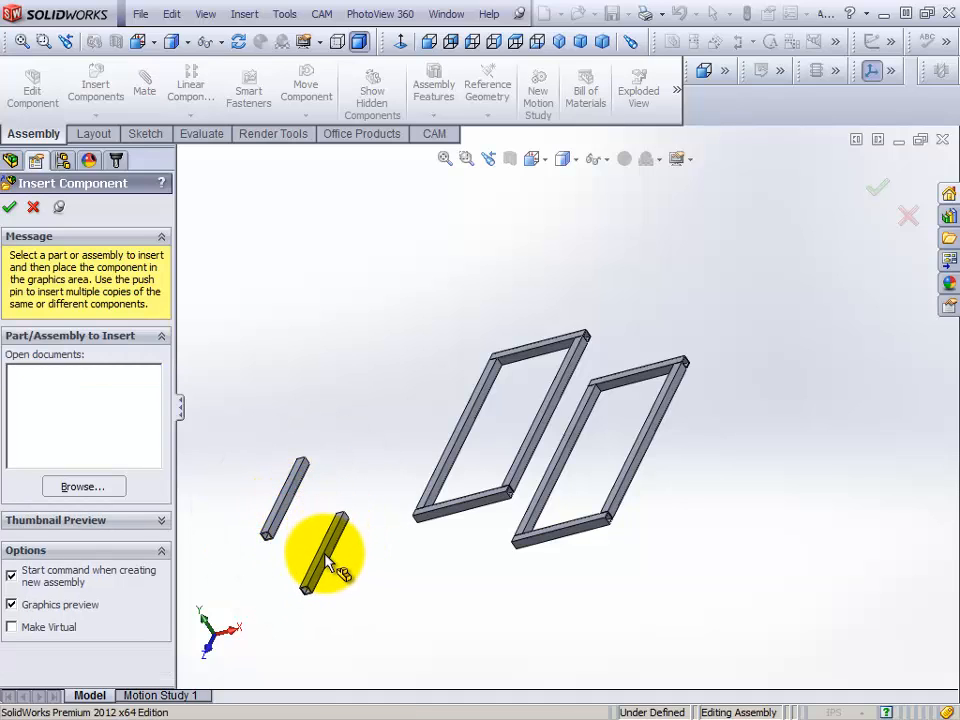
click(335, 563)
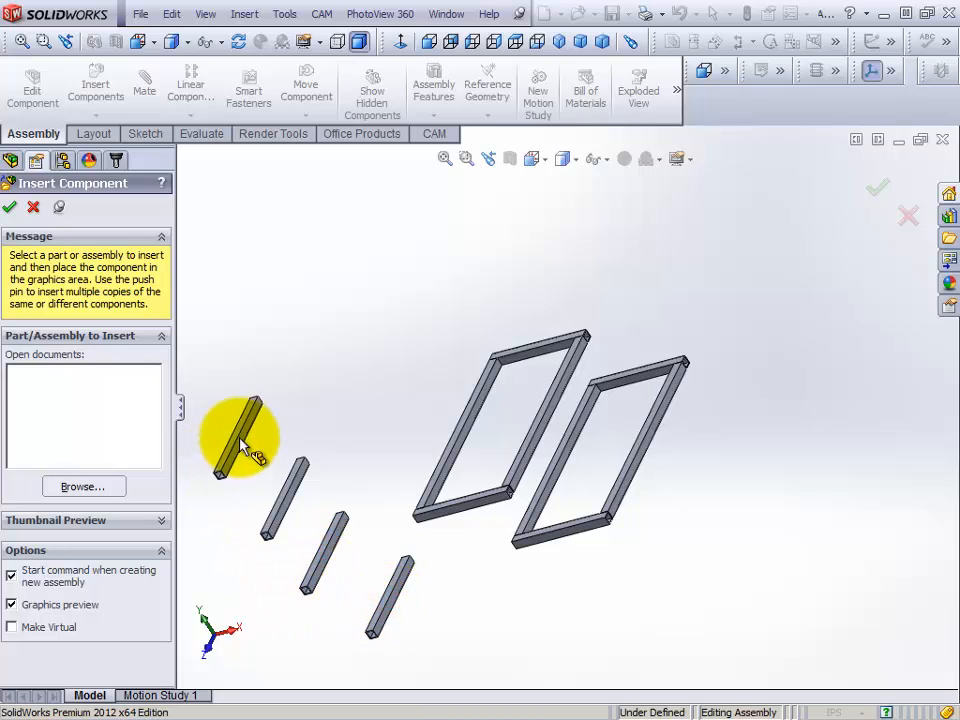
click(240, 445)
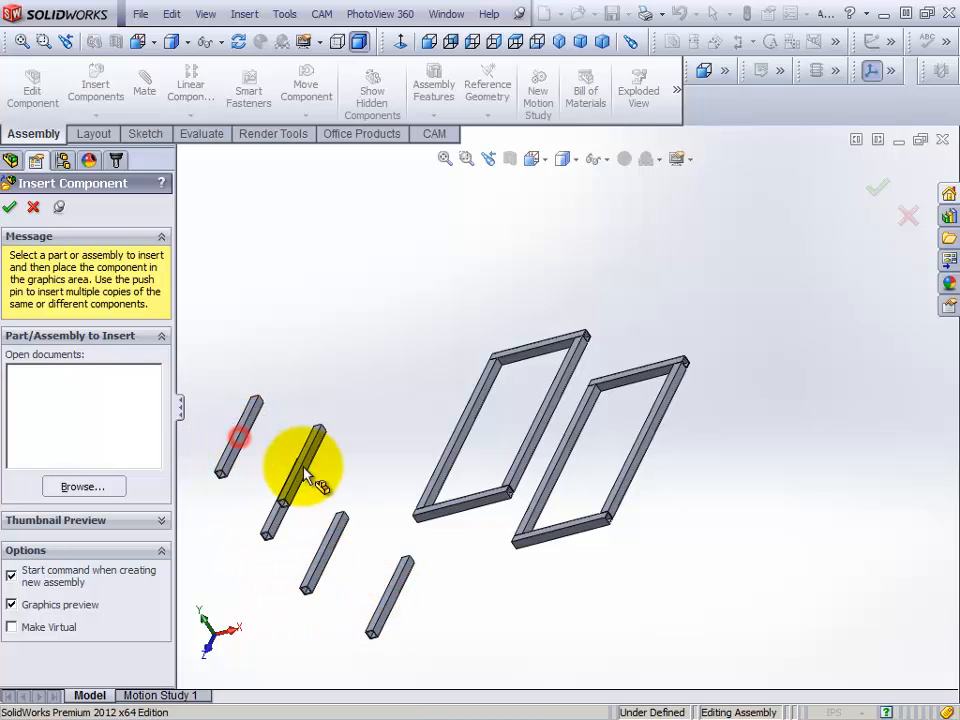
click(34, 209)
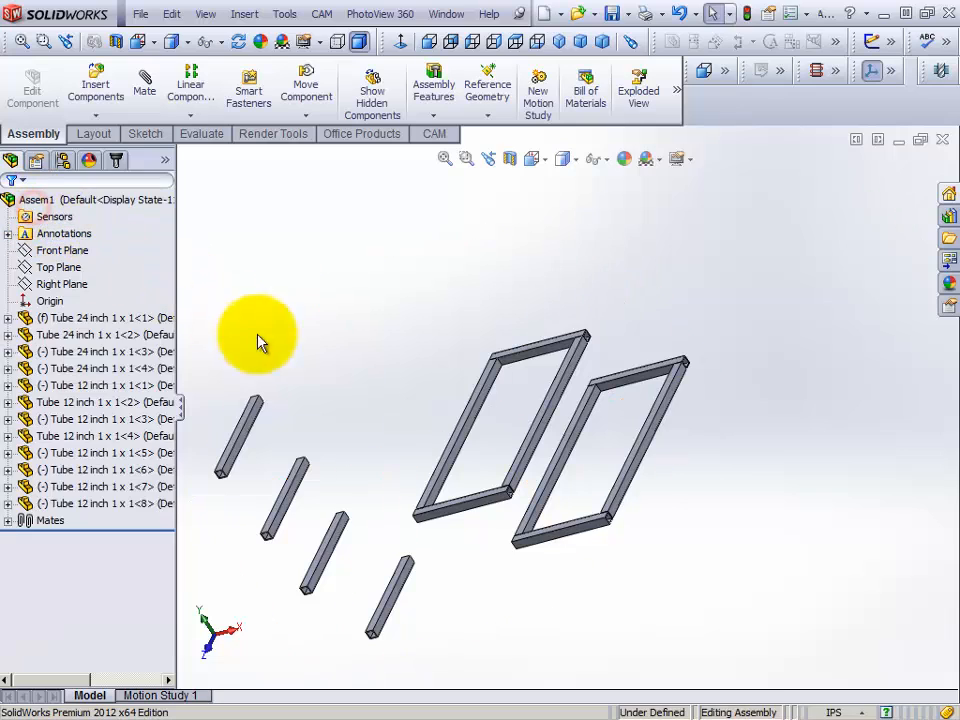
- Rotate the new 12 in tube nearest the frames to a roughly upright orientation and position it below the first frame's near end
scroll(585, 497, down, 3)
scroll(583, 495, up, 3)
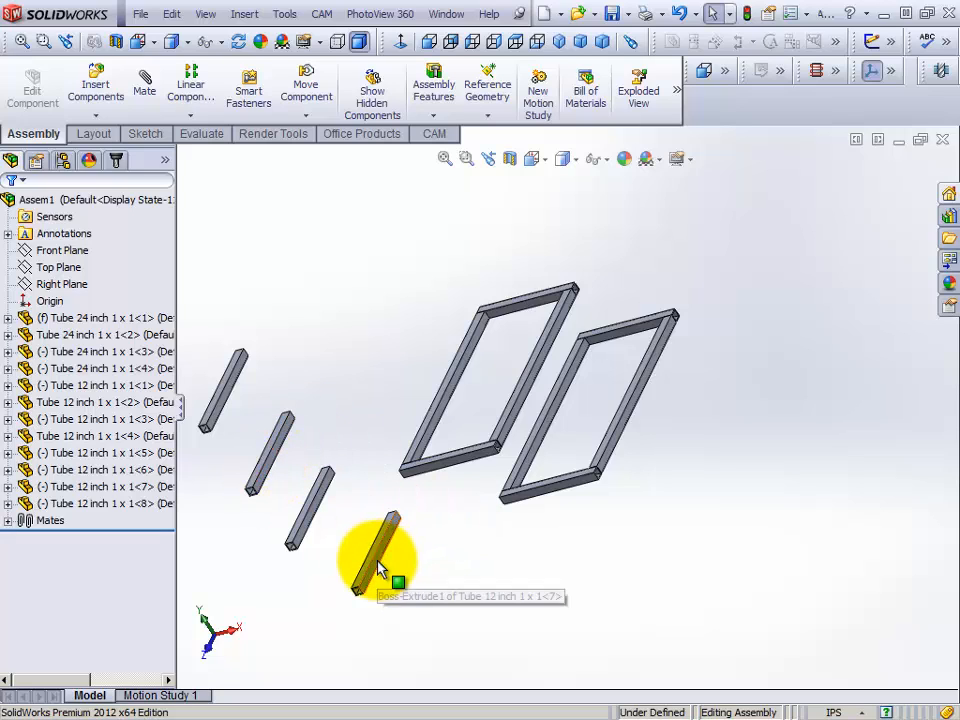
drag(380, 570, 447, 573)
right_drag(447, 573, 506, 643)
right_click(460, 568)
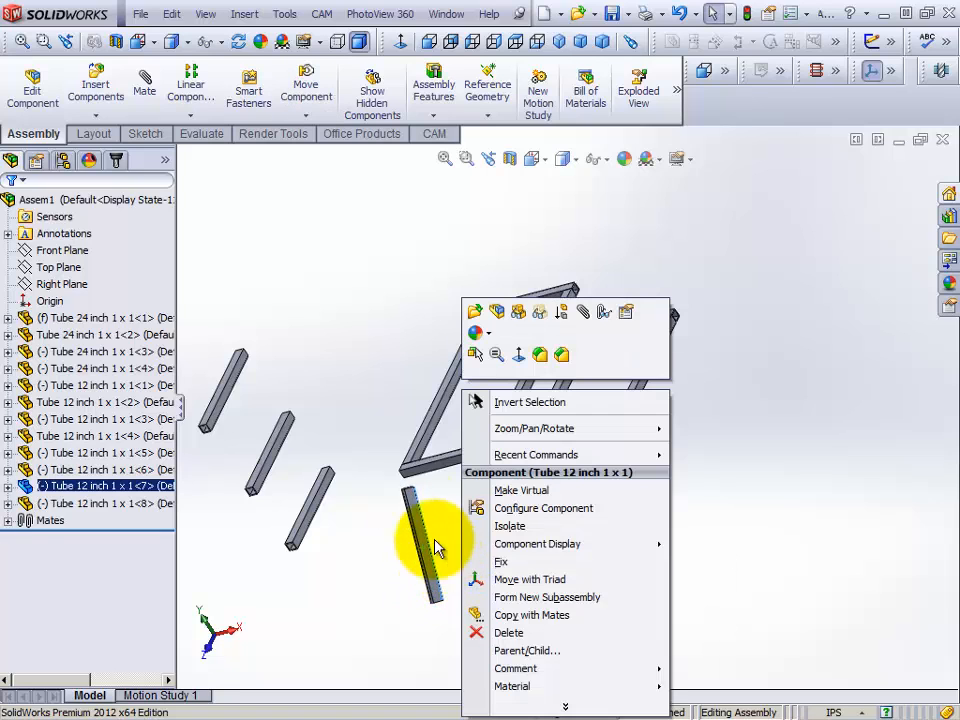
click(373, 513)
drag(425, 548, 445, 560)
- Add a coincident mate making the upright 12 in tube's side face flush with the outer face of the first frame's near 12 in tube
scroll(445, 548, down, 3)
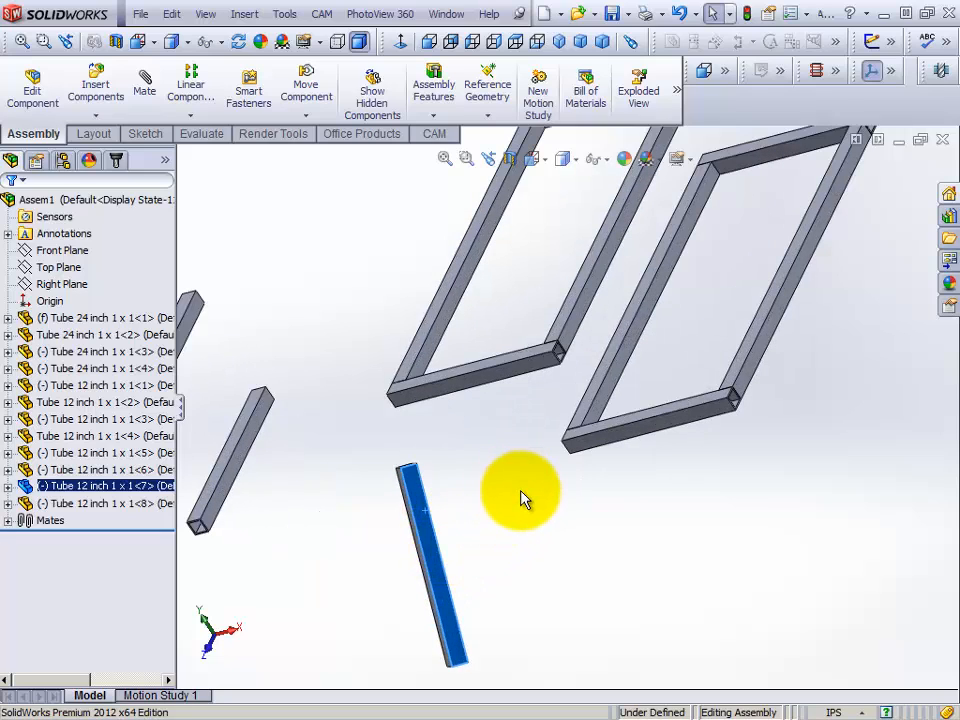
click(146, 92)
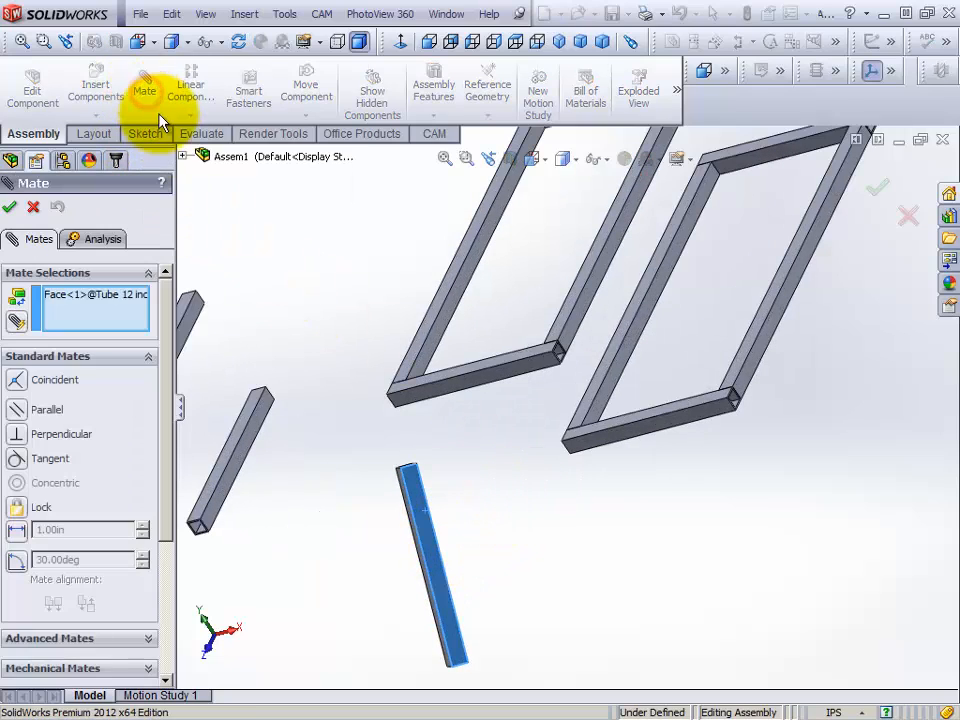
click(418, 400)
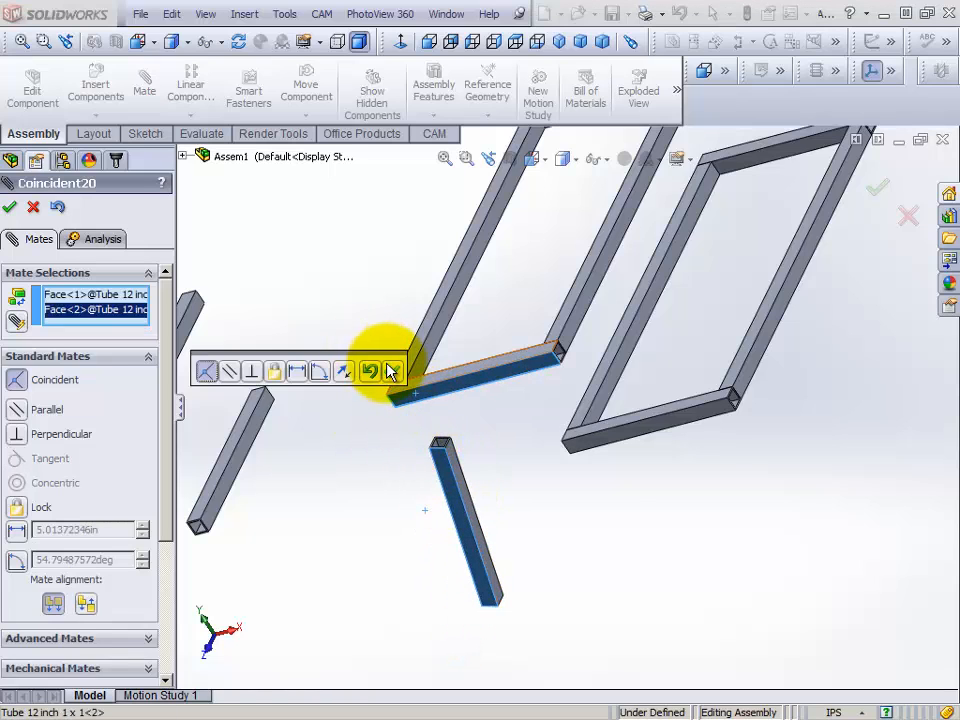
click(393, 378)
- Mate the upright 12 in tube's upper end face coincident with the underside of the first frame's near 12 in tube
scroll(480, 460, down, 5)
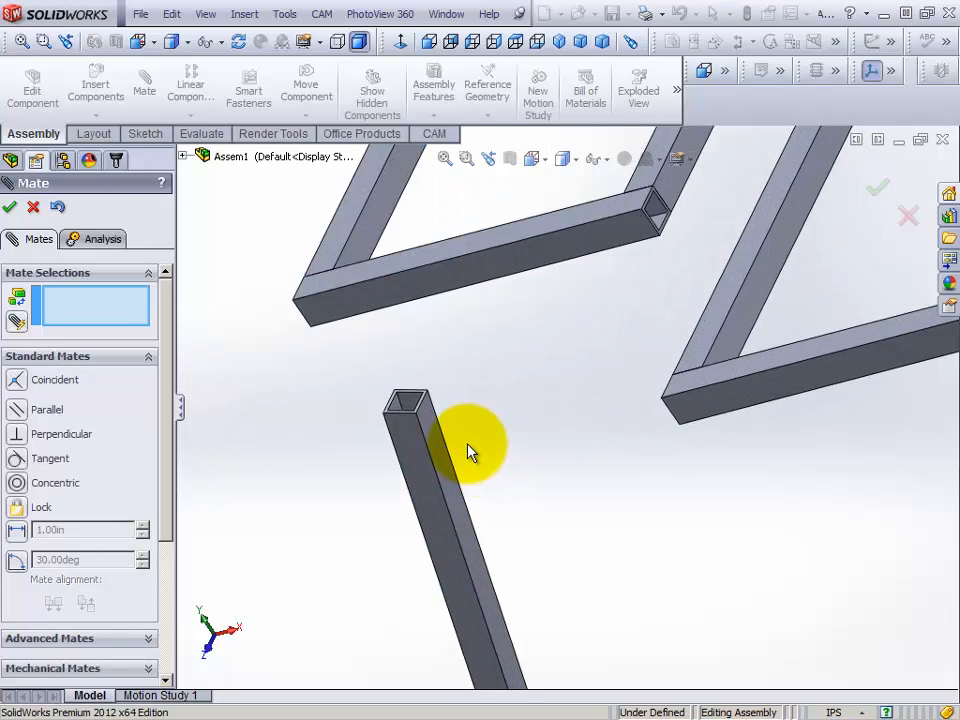
scroll(440, 415, down, 6)
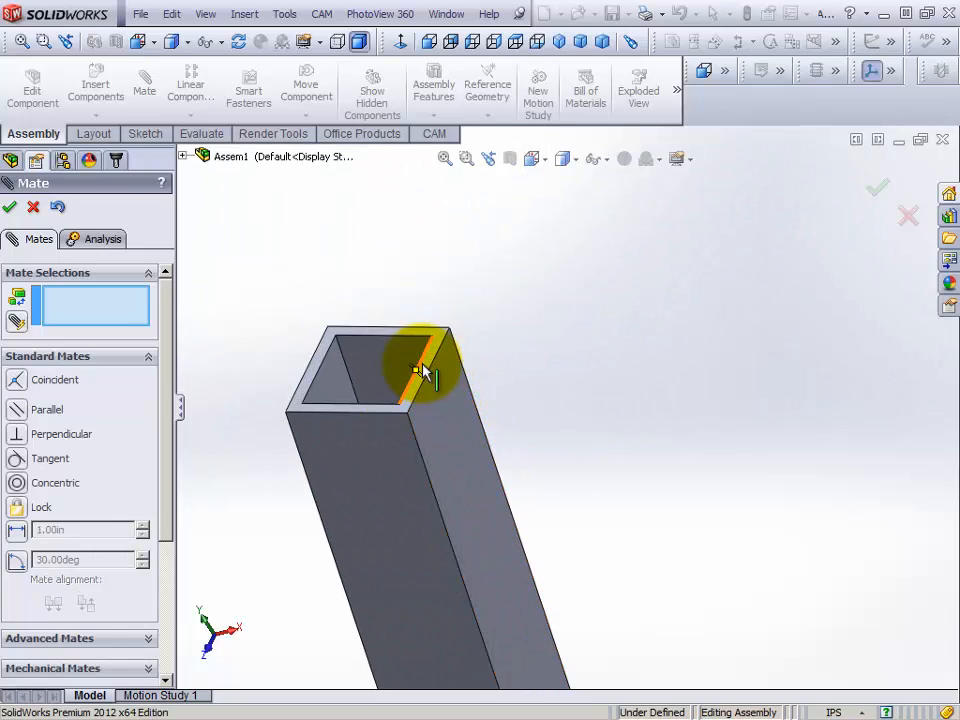
click(428, 374)
scroll(431, 378, up, 5)
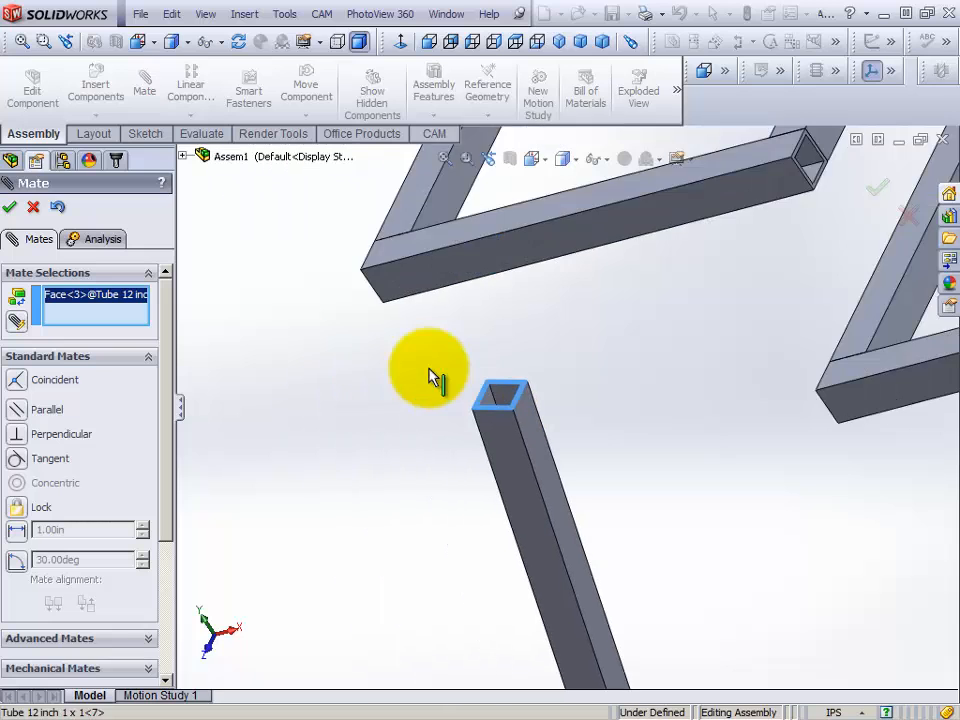
middle_drag(484, 450, 425, 310)
click(484, 343)
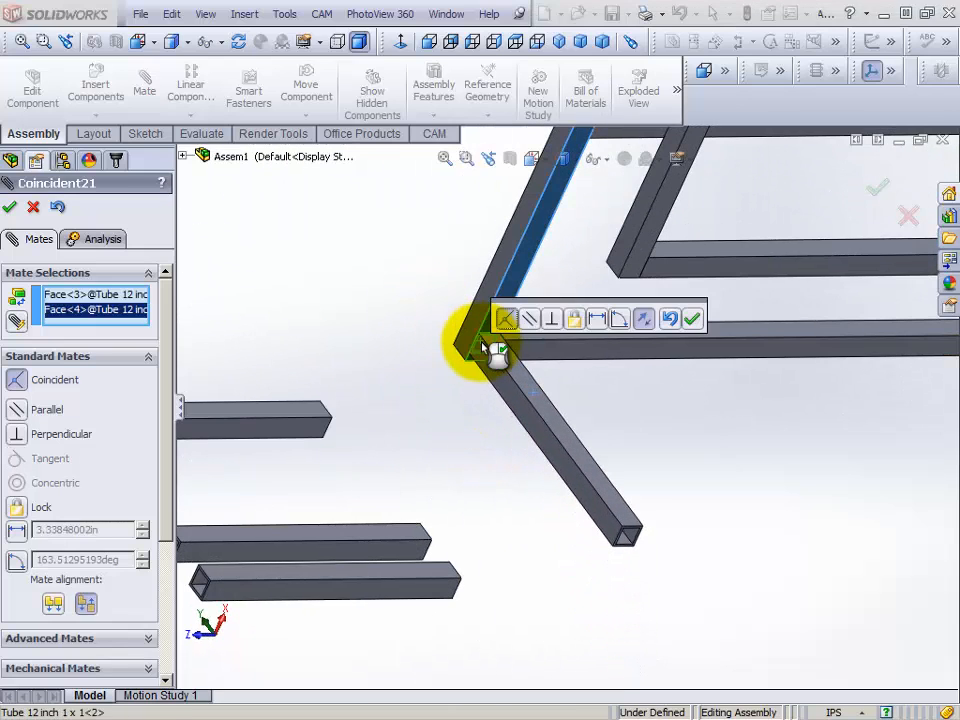
middle_drag(497, 443, 471, 489)
click(693, 322)
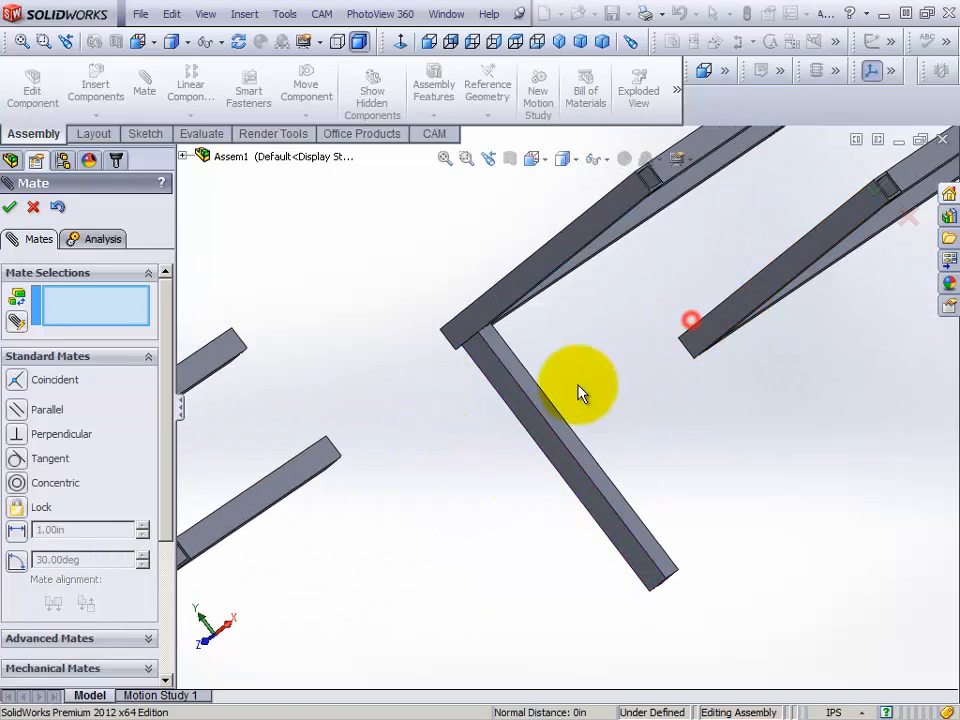
- Slide the upright 12 in tube along the underside of the near 12 in tube to the first frame's outer corner
middle_drag(364, 396, 500, 437)
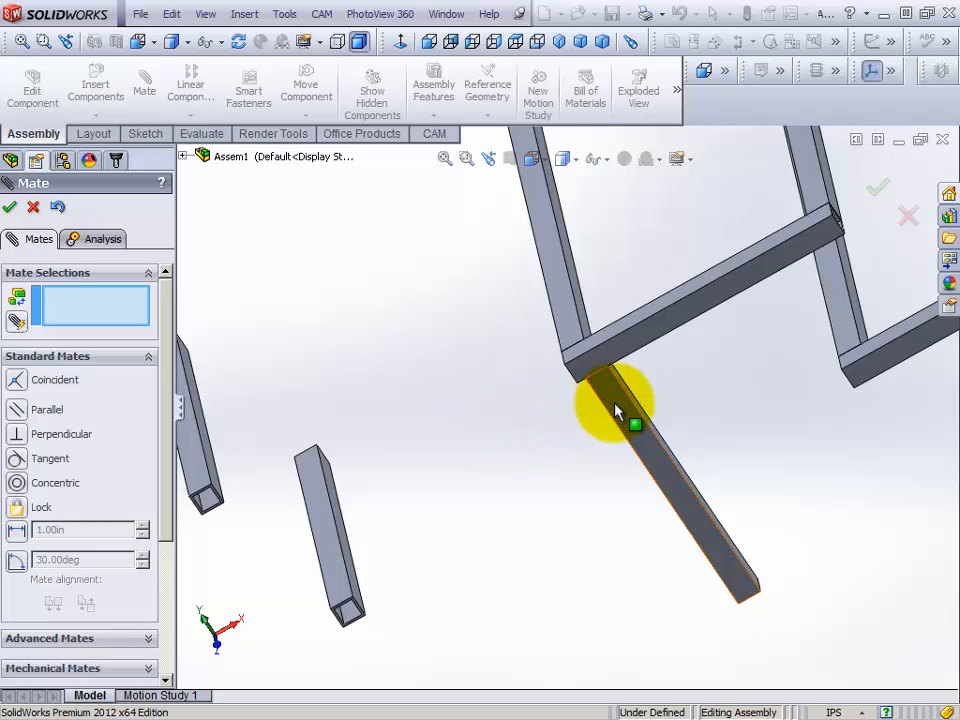
drag(617, 411, 615, 452)
scroll(531, 414, down, 3)
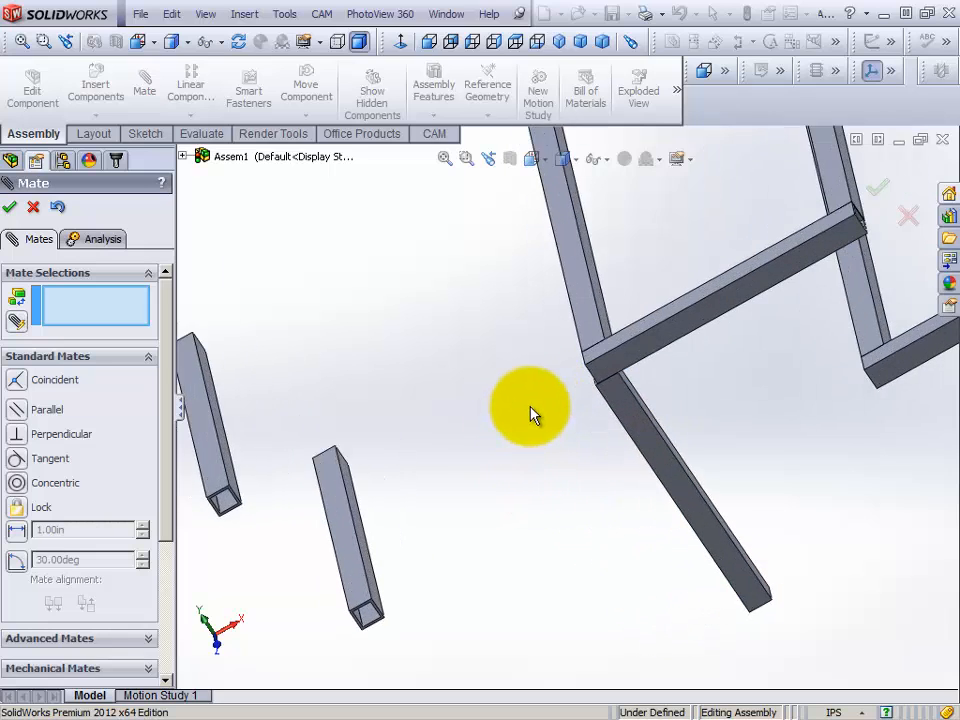
middle_drag(536, 414, 617, 381)
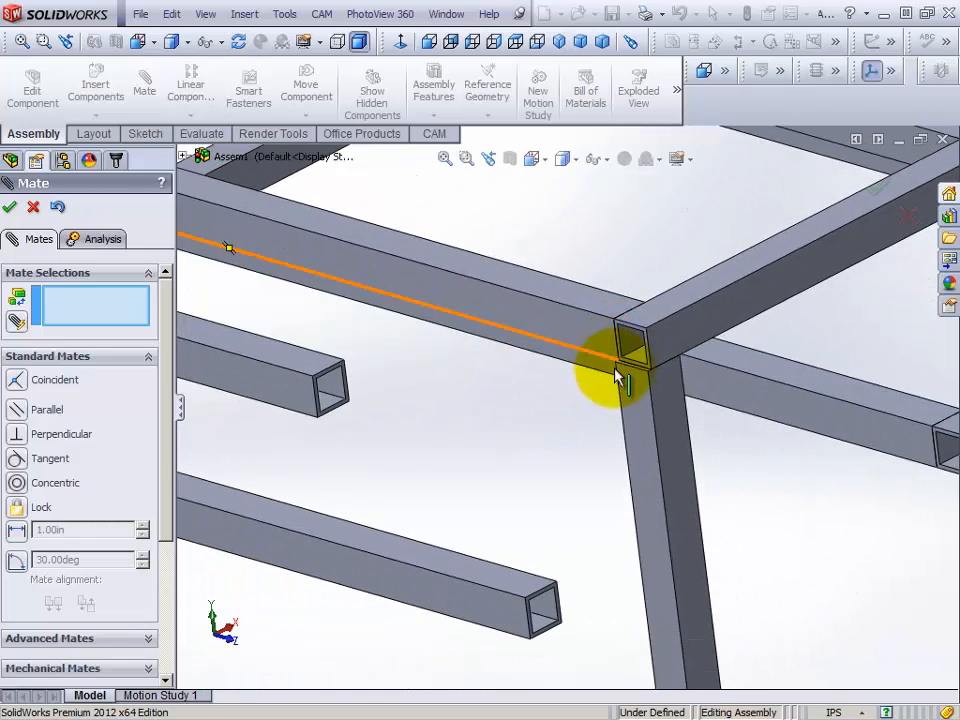
- Add a coincident mate aligning the mounted leg's outer side face with the open end face of the 12 inch cross tube
click(640, 415)
scroll(660, 362, down, 4)
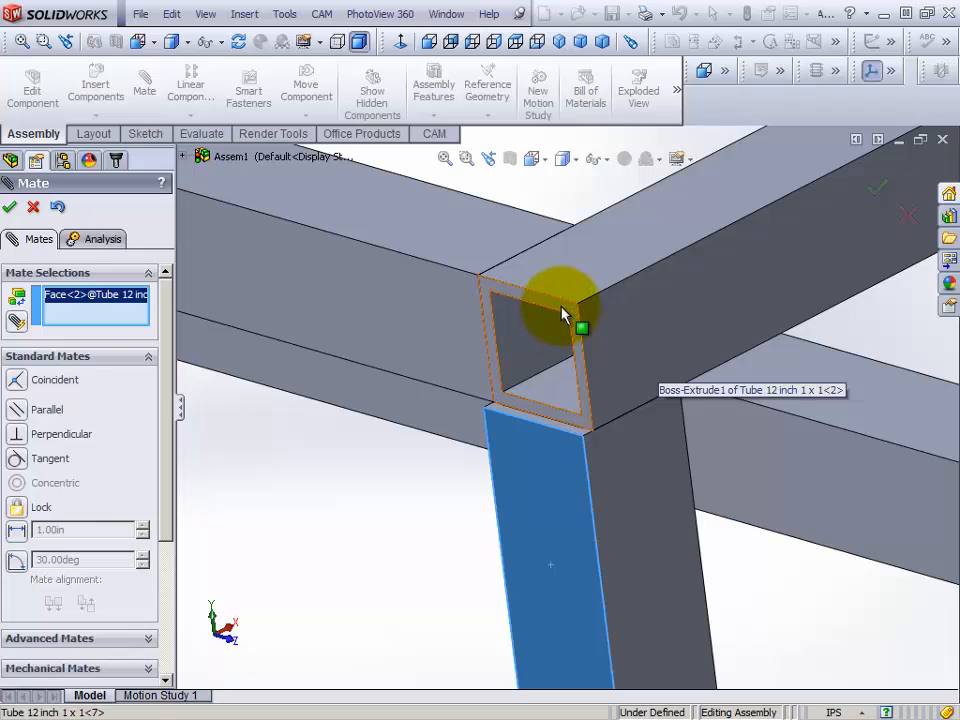
click(565, 318)
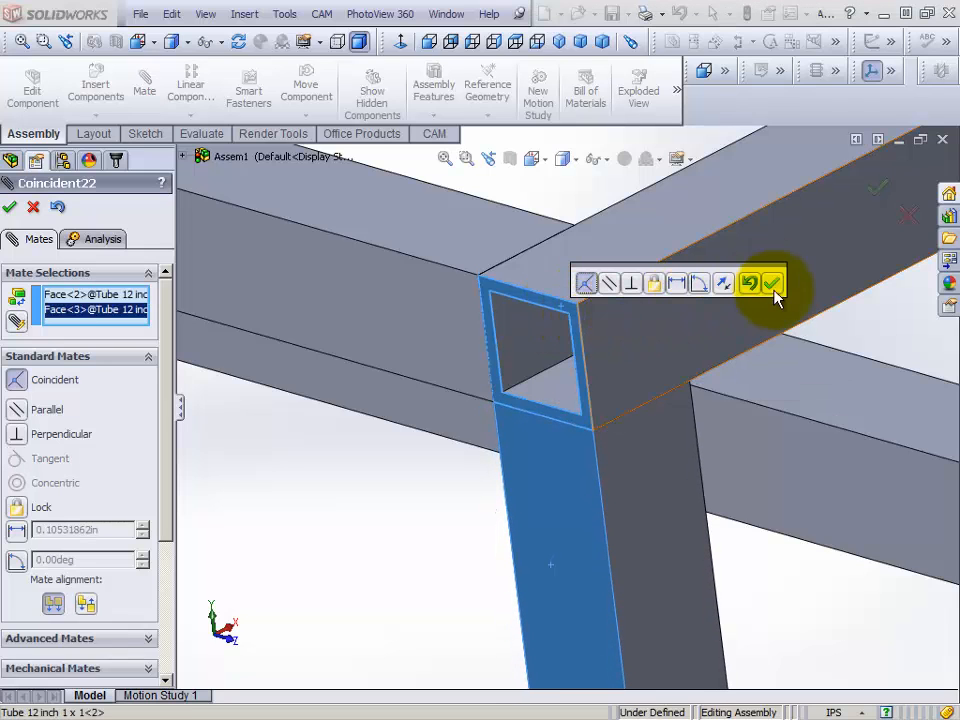
click(772, 286)
scroll(750, 334, up, 5)
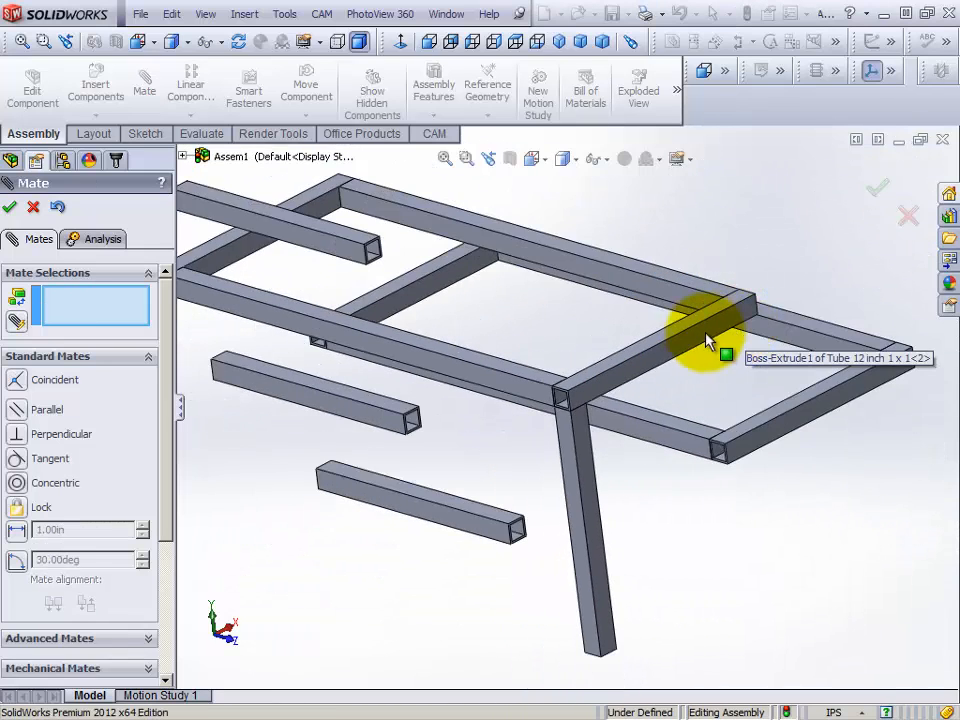
- Move a loose 12 inch tube beside the free corner of the frame's cross tube and rotate it roughly upright
middle_drag(681, 354, 567, 443)
drag(452, 457, 757, 530)
scroll(716, 402, down, 5)
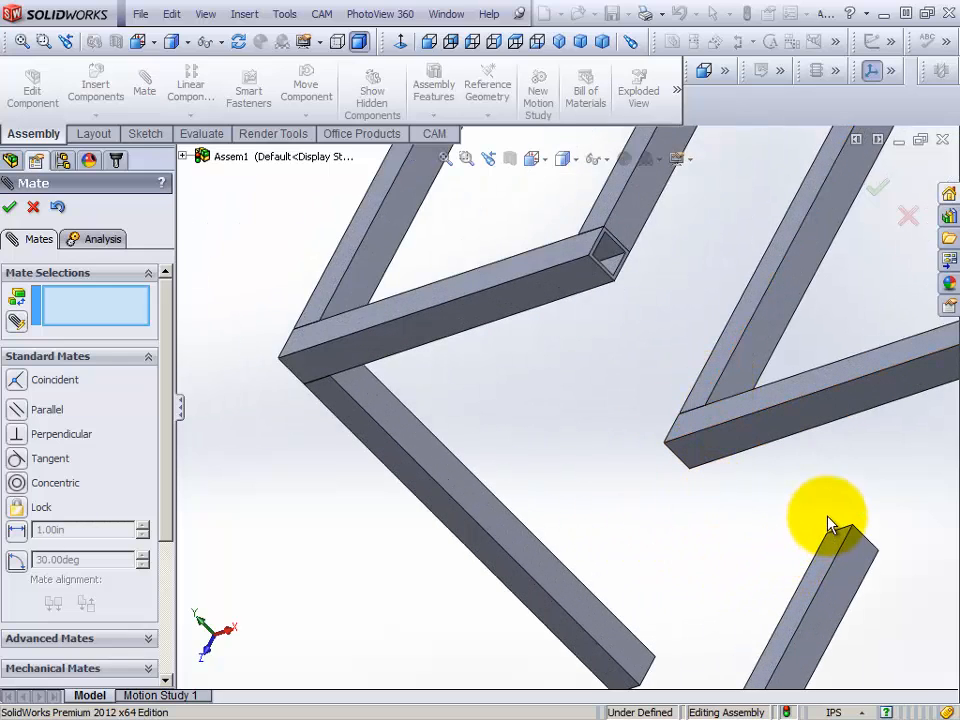
scroll(712, 540, up, 4)
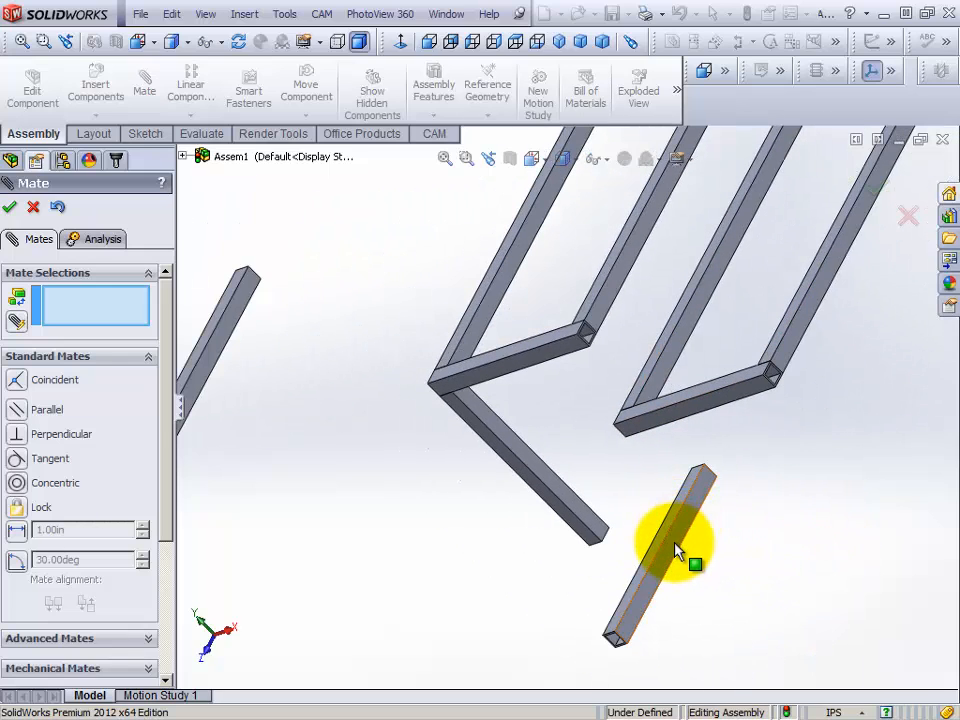
drag(676, 551, 700, 548)
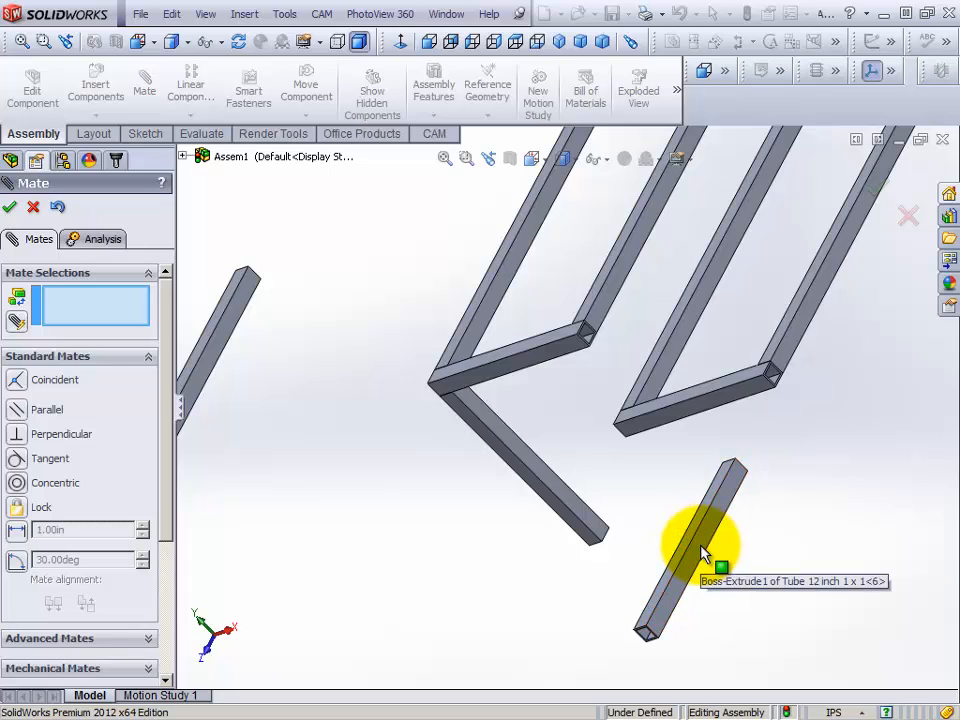
right_drag(707, 561, 846, 690)
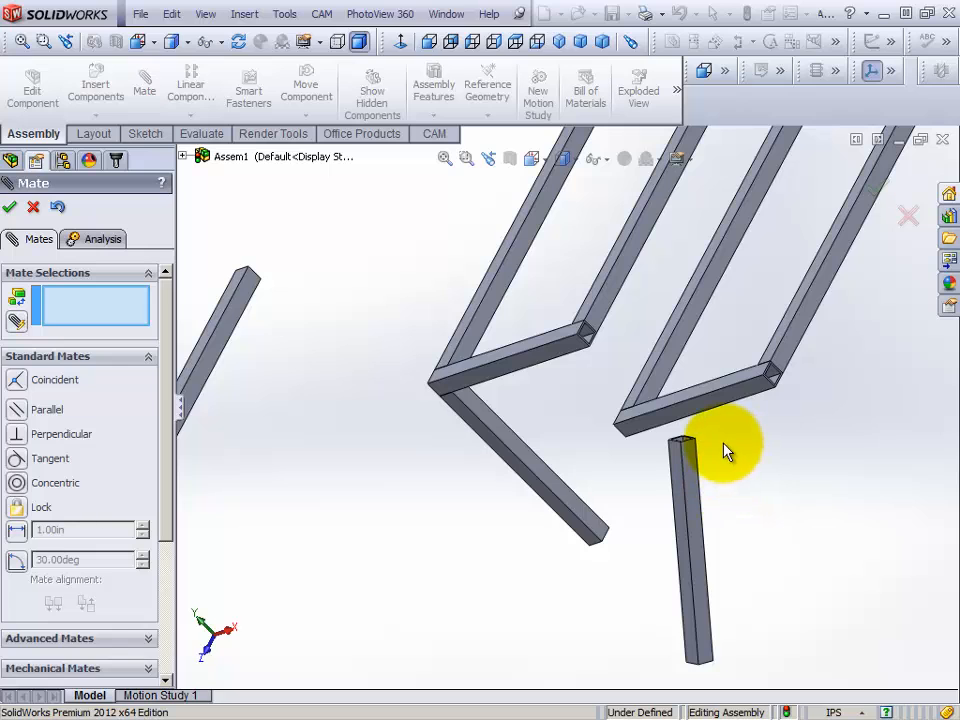
- Move the separate rectangular frame clear of the loose tube and tilt the tube roughly parallel to the mounted leg
scroll(700, 458, down, 3)
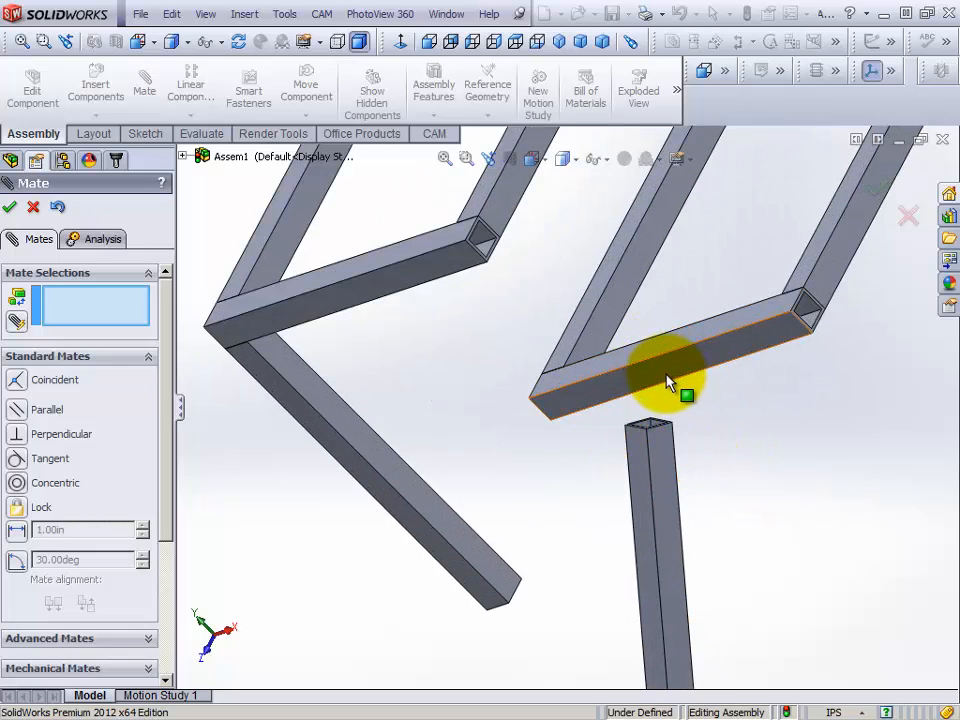
drag(670, 383, 935, 290)
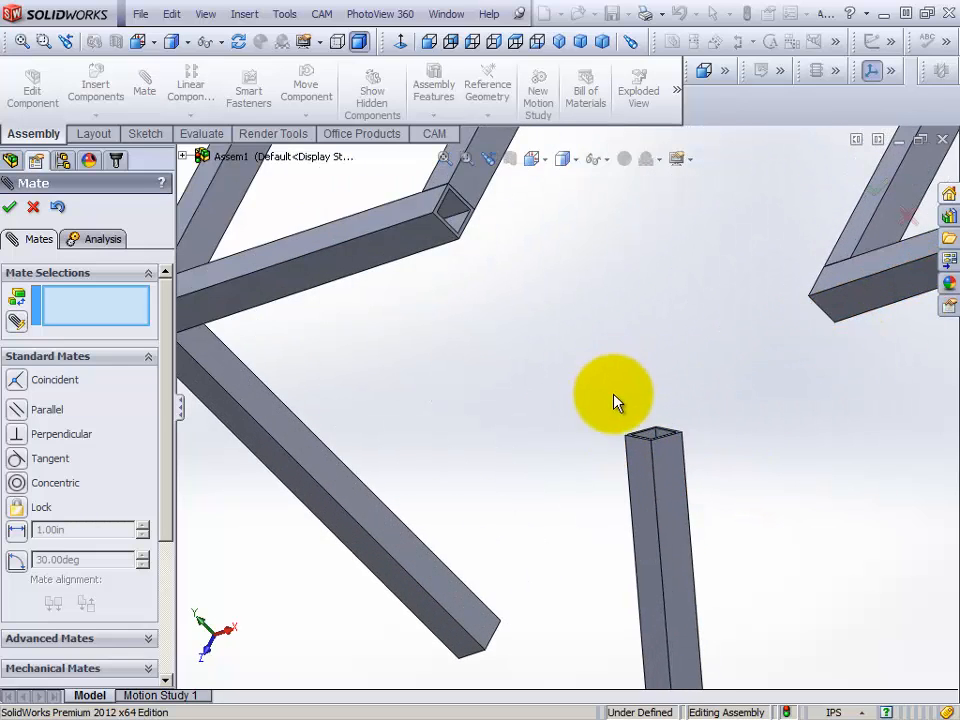
scroll(615, 400, up, 2)
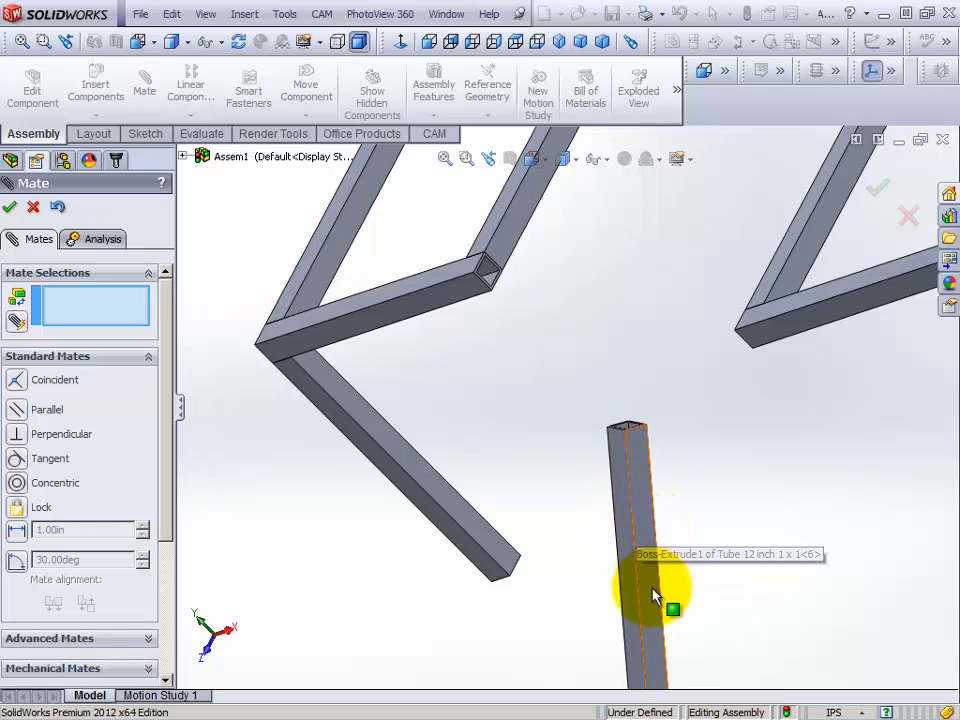
right_drag(649, 596, 568, 583)
- Add a coincident mate between the loose tube's open end face and the underside of the frame's cross tube
scroll(571, 540, down, 2)
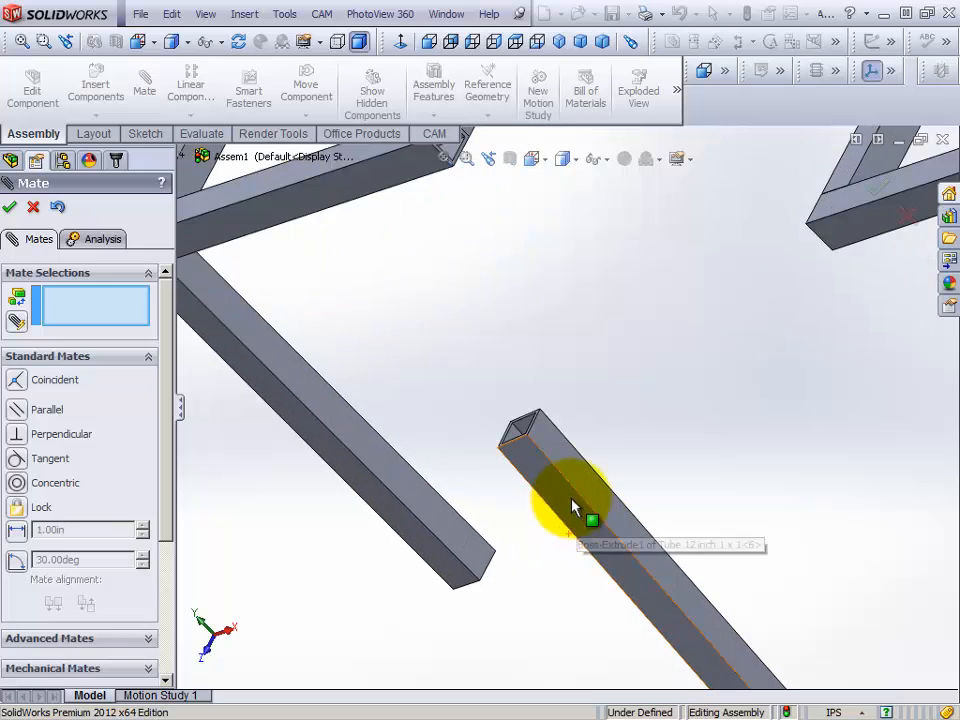
scroll(570, 420, up, 2)
scroll(490, 294, down, 1)
scroll(467, 422, down, 1)
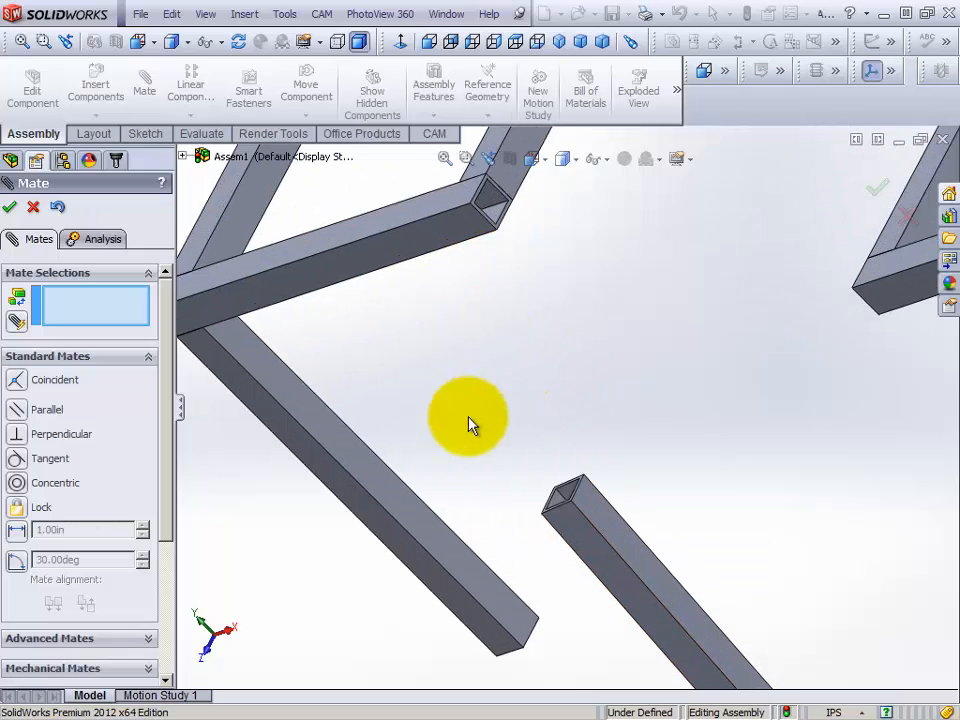
scroll(499, 489, down, 1)
scroll(617, 545, down, 1)
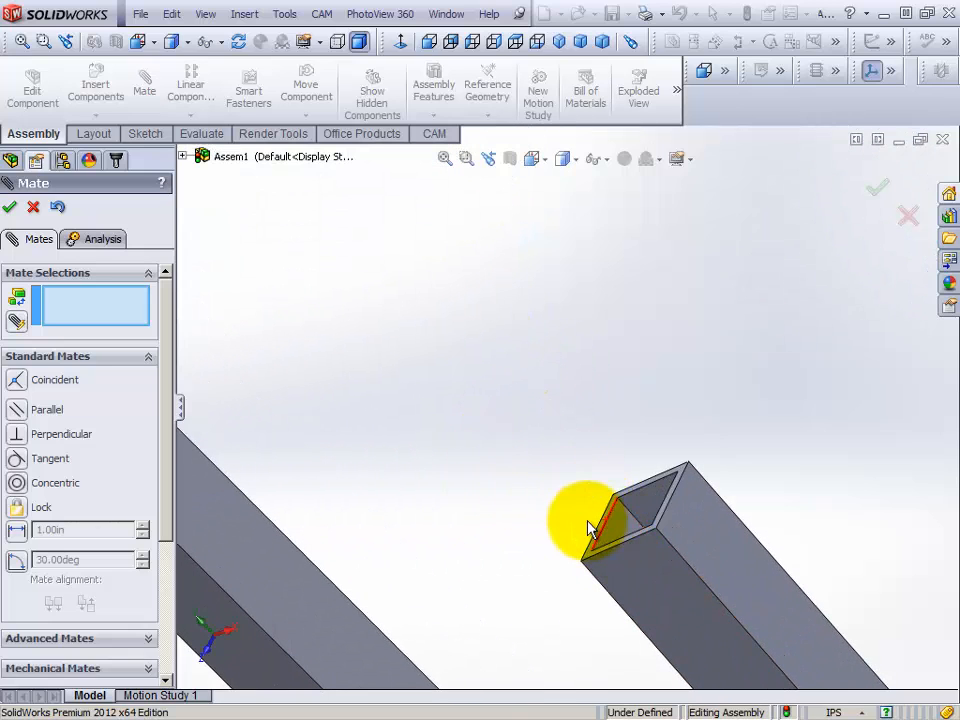
middle_drag(590, 530, 621, 566)
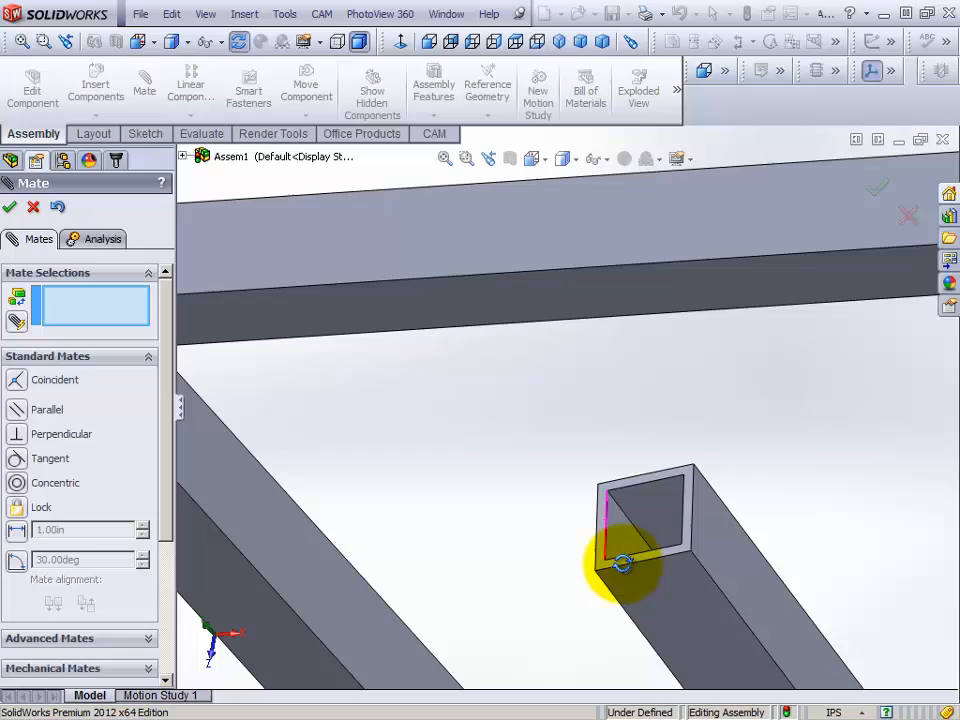
click(690, 503)
scroll(694, 512, up, 3)
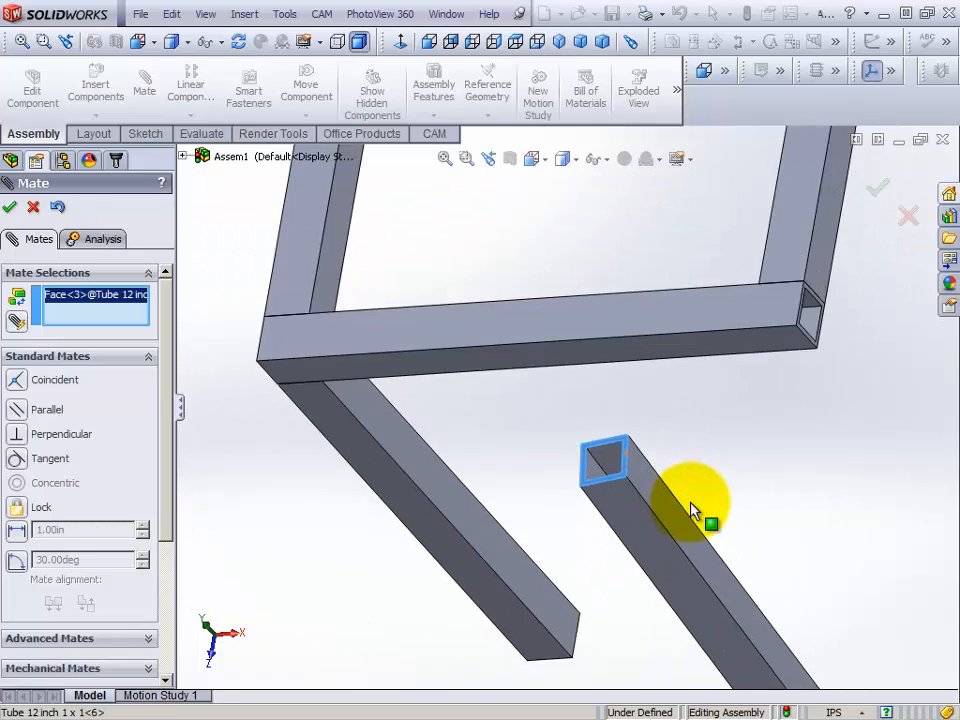
middle_drag(681, 471, 426, 334)
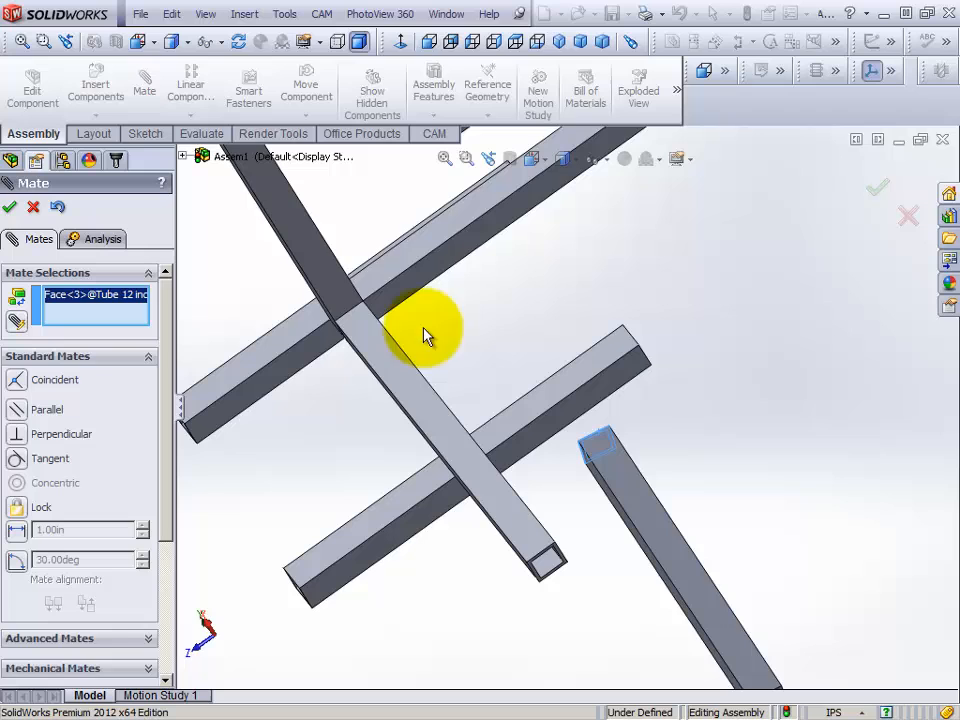
click(286, 206)
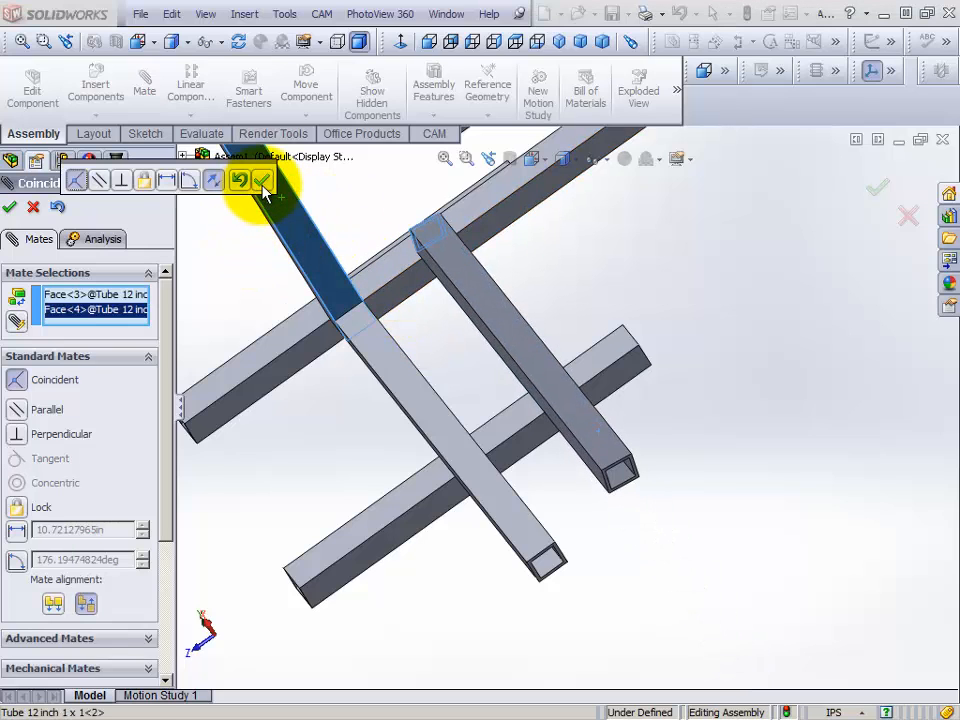
click(261, 180)
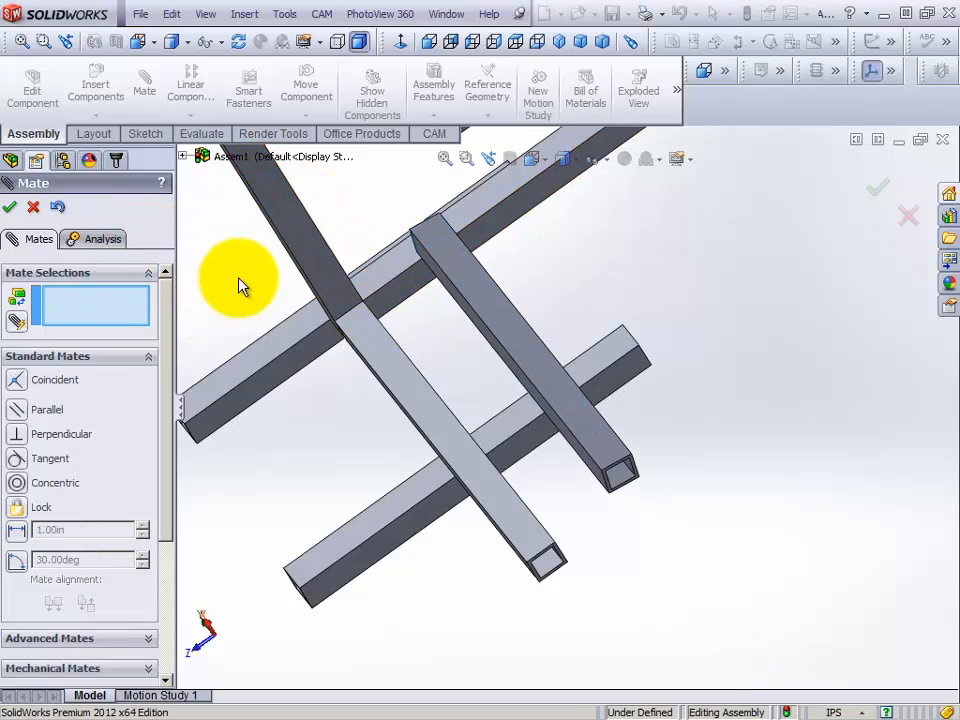
- Add a coincident mate making the second leg's side face flush with the long outer side face of the cross tube
middle_drag(240, 285, 439, 317)
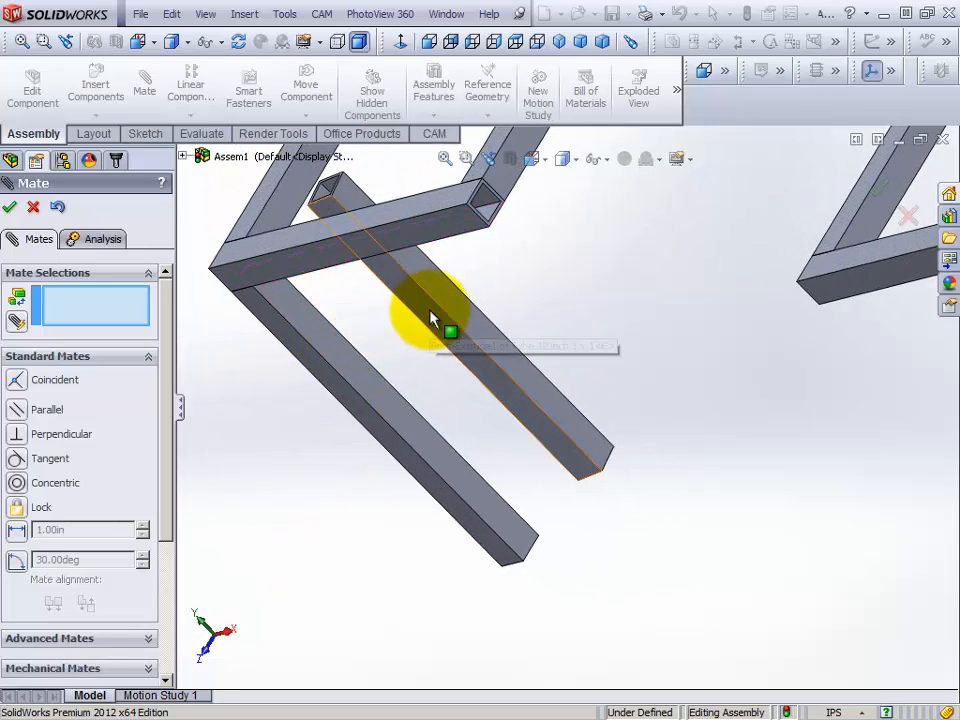
click(430, 318)
click(421, 237)
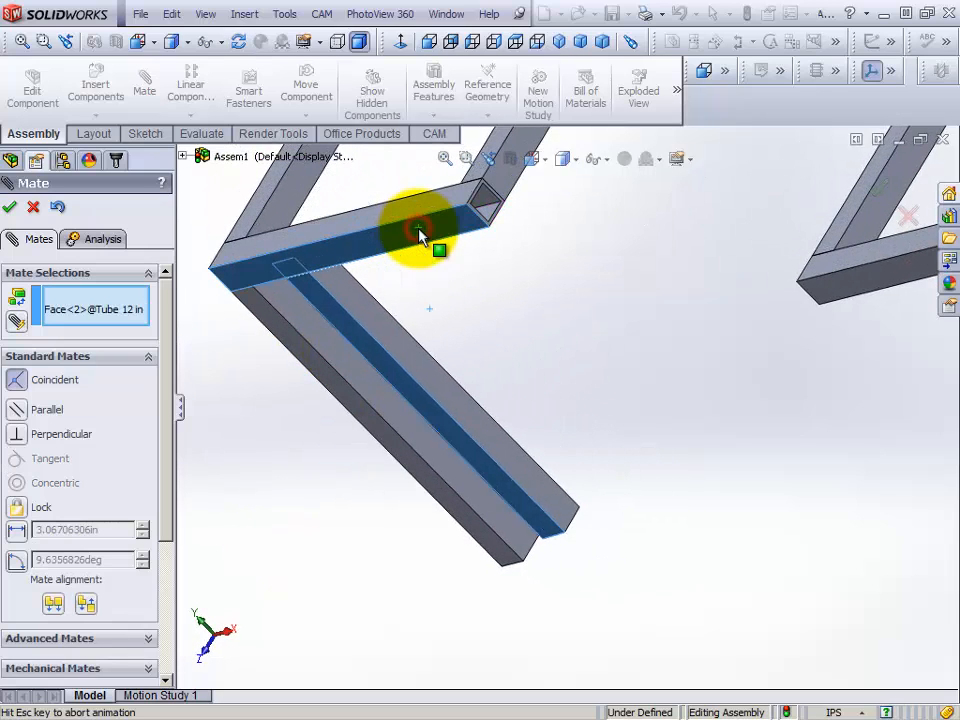
click(400, 205)
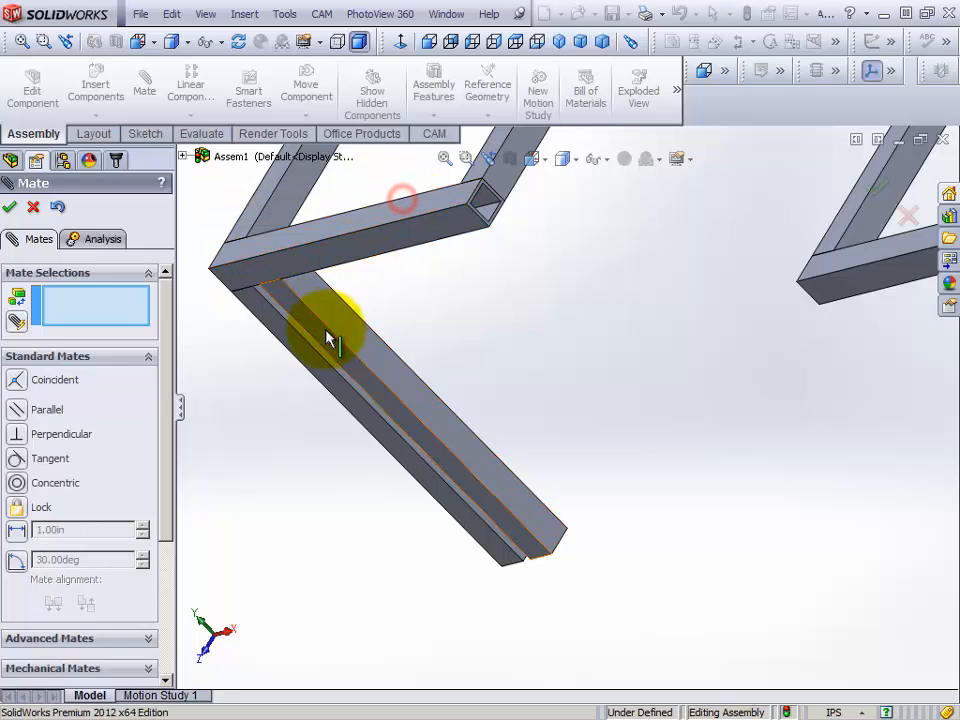
- Slide the second leg to the cross tube's open end and mate its outer face coincident with that end face
drag(326, 336, 546, 253)
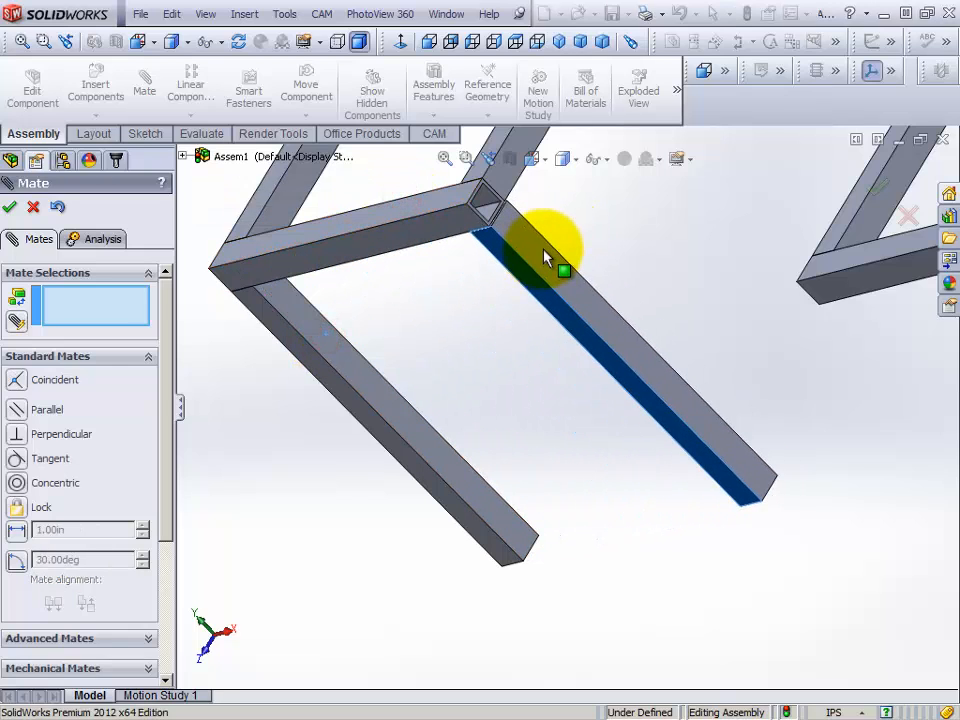
scroll(536, 251, down, 3)
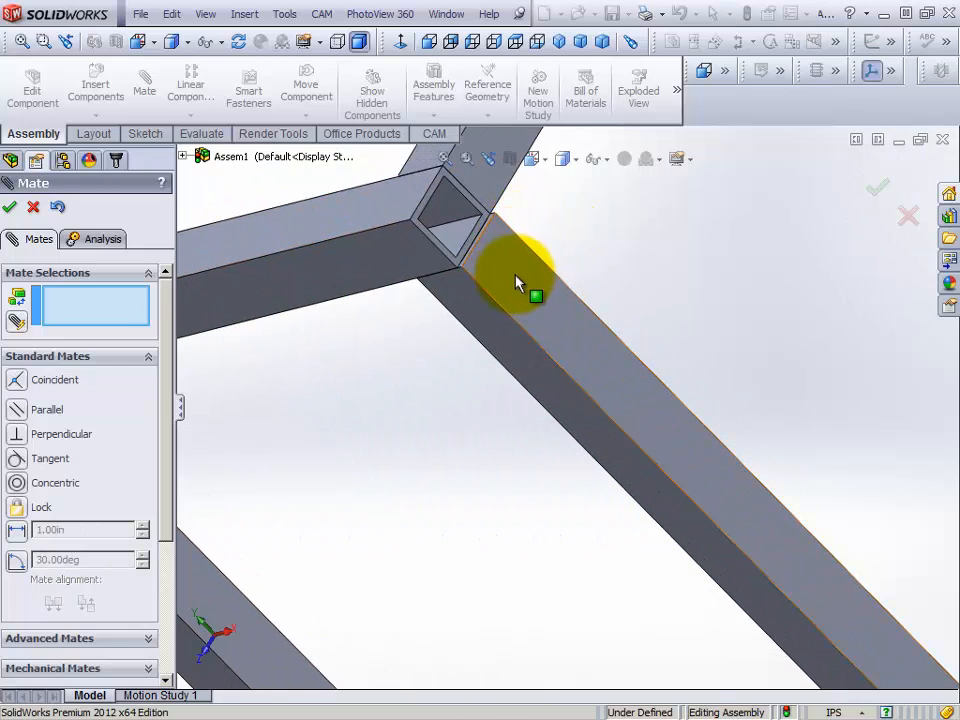
scroll(460, 210, down, 3)
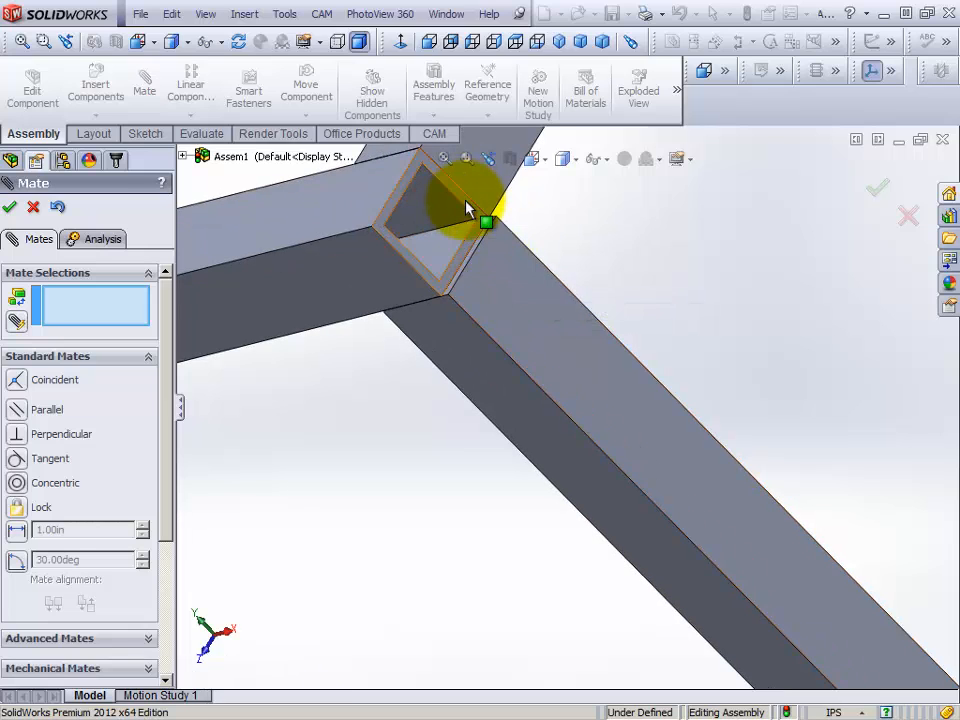
click(464, 199)
click(511, 286)
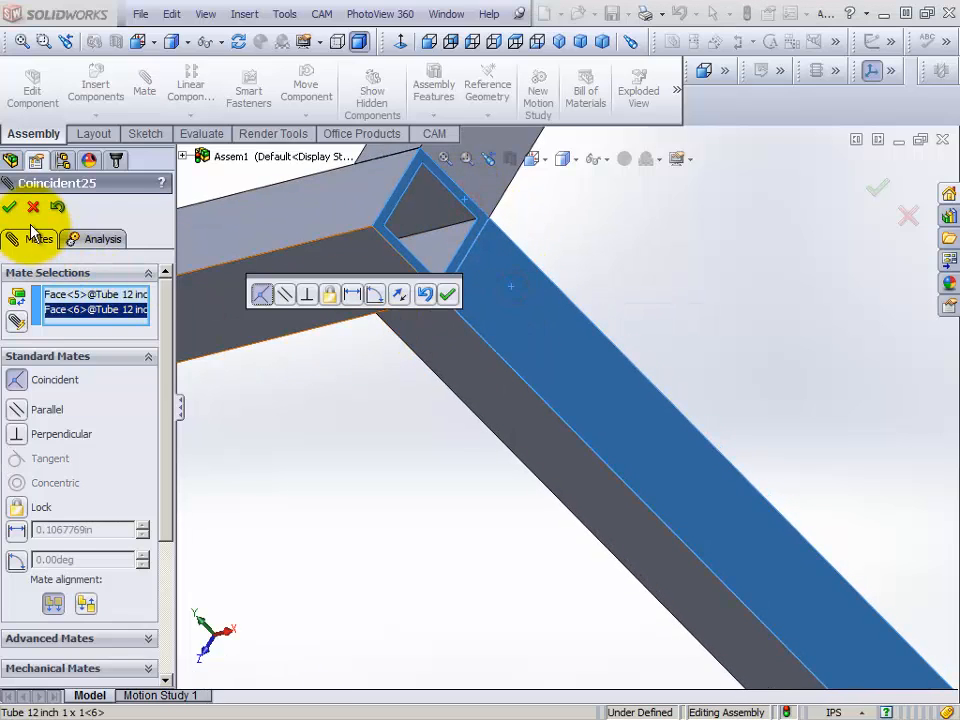
click(449, 296)
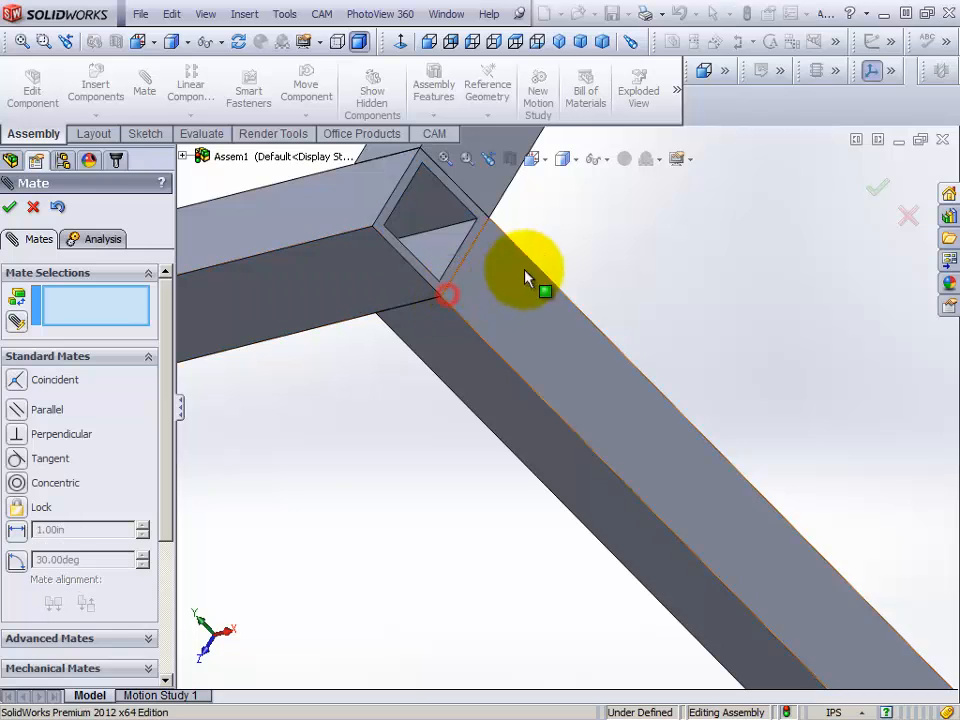
- Move the two remaining loose 12 inch tubes to the far end of the frame
scroll(553, 253, up, 5)
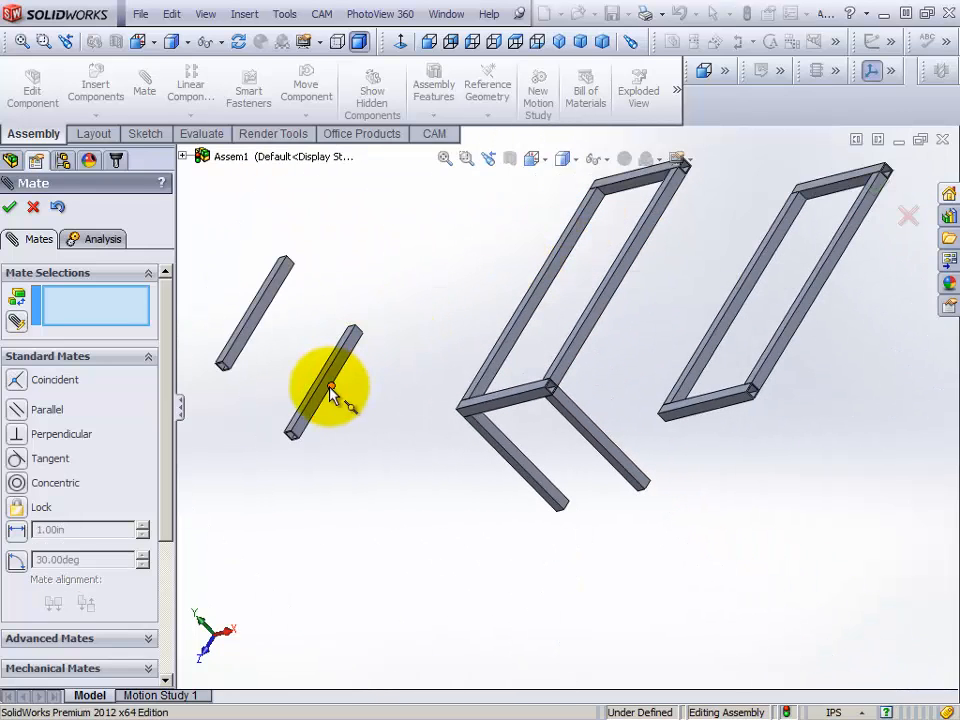
drag(328, 390, 549, 189)
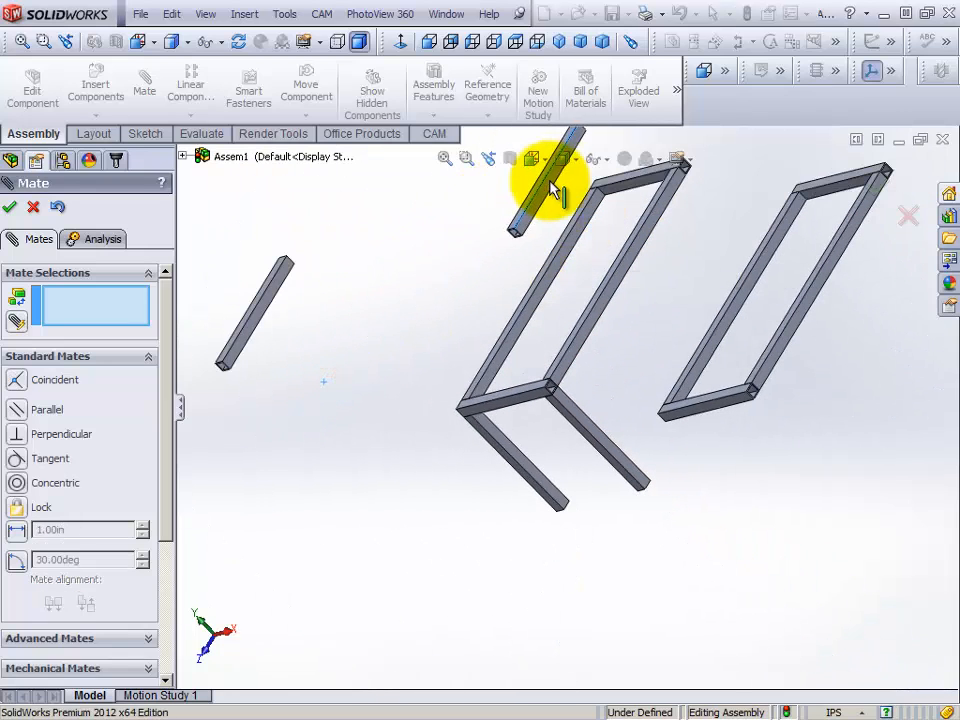
drag(255, 325, 671, 146)
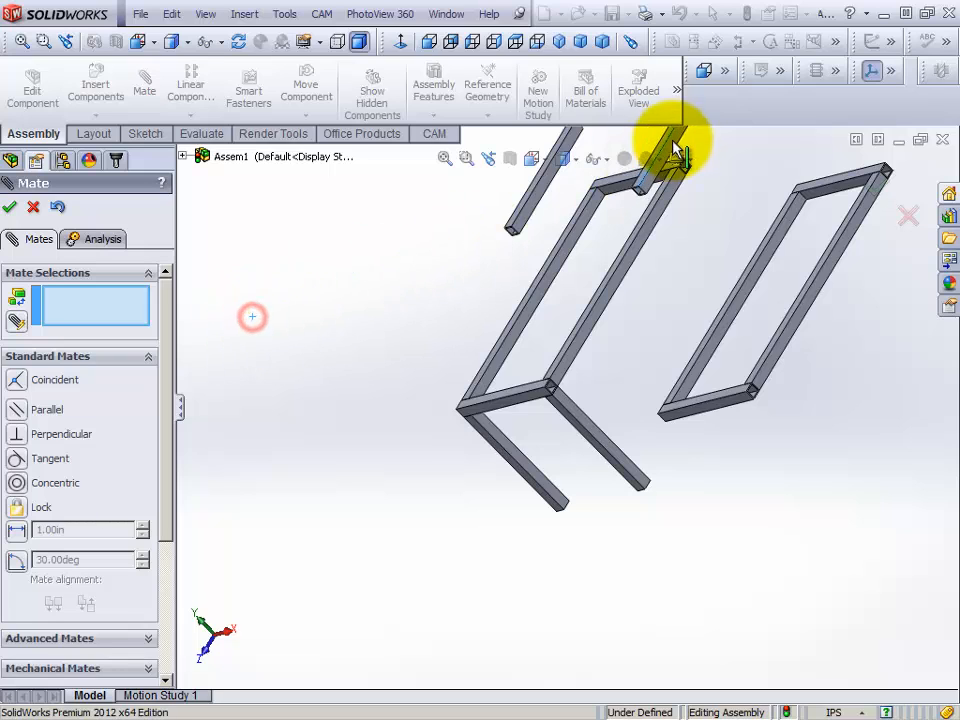
scroll(679, 152, up, 3)
scroll(640, 298, down, 3)
scroll(640, 298, down, 2)
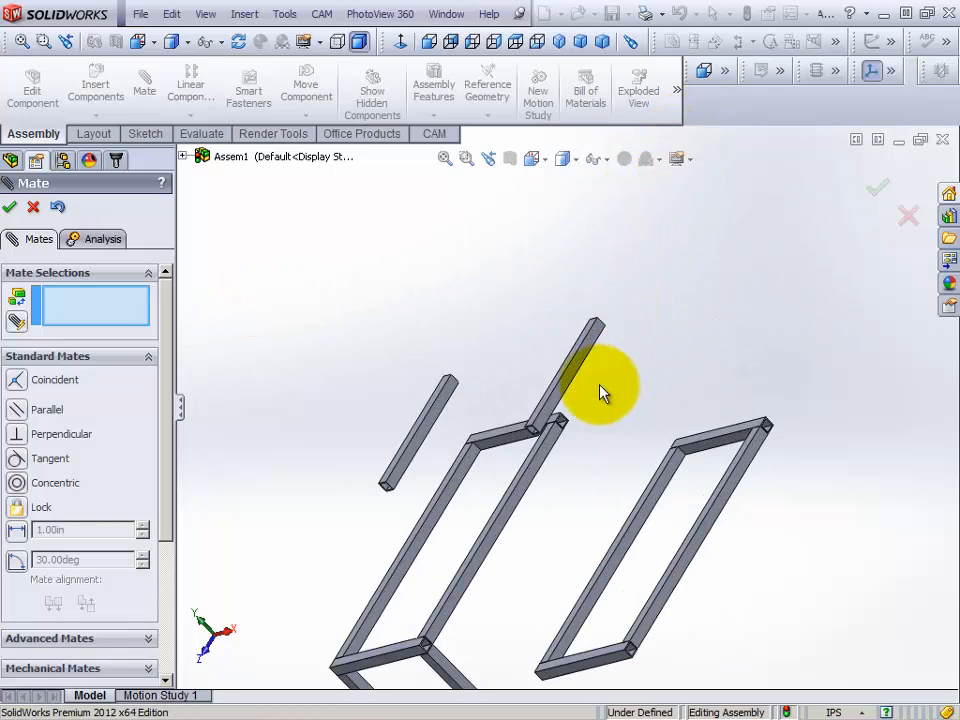
- Rotate the two remaining loose tubes so they point roughly in the same direction as the mounted legs
middle_drag(565, 381, 484, 608)
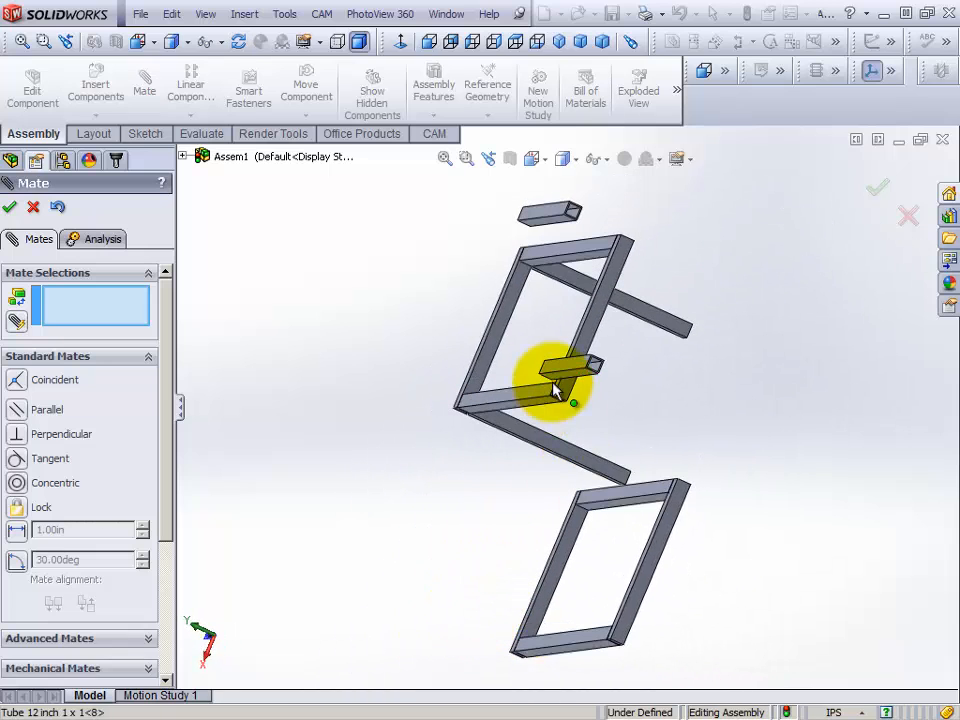
drag(561, 377, 793, 437)
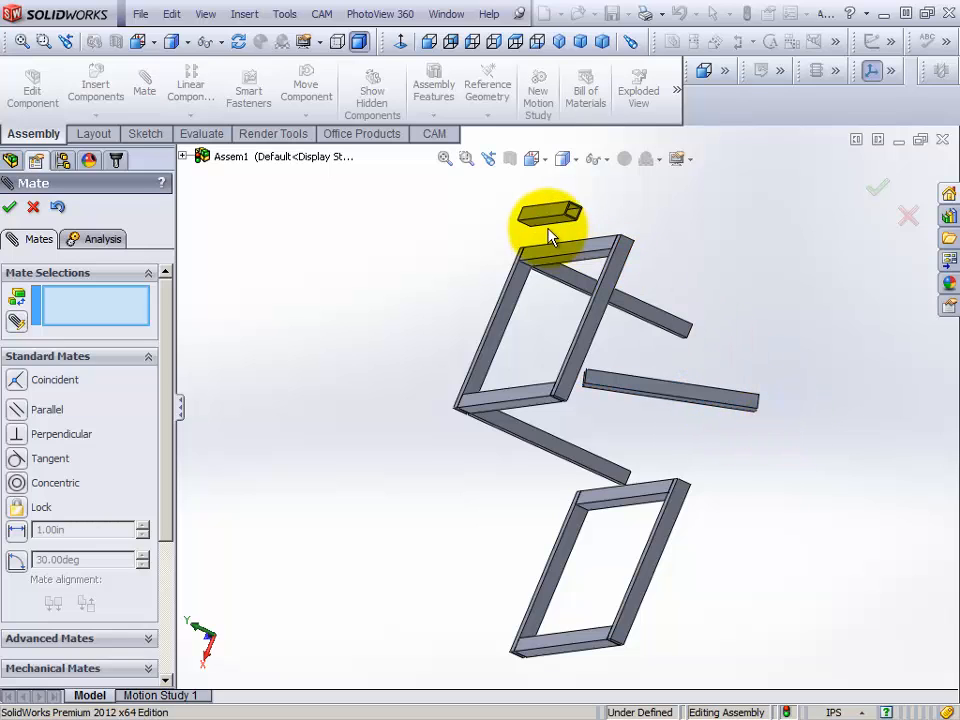
drag(545, 222, 742, 318)
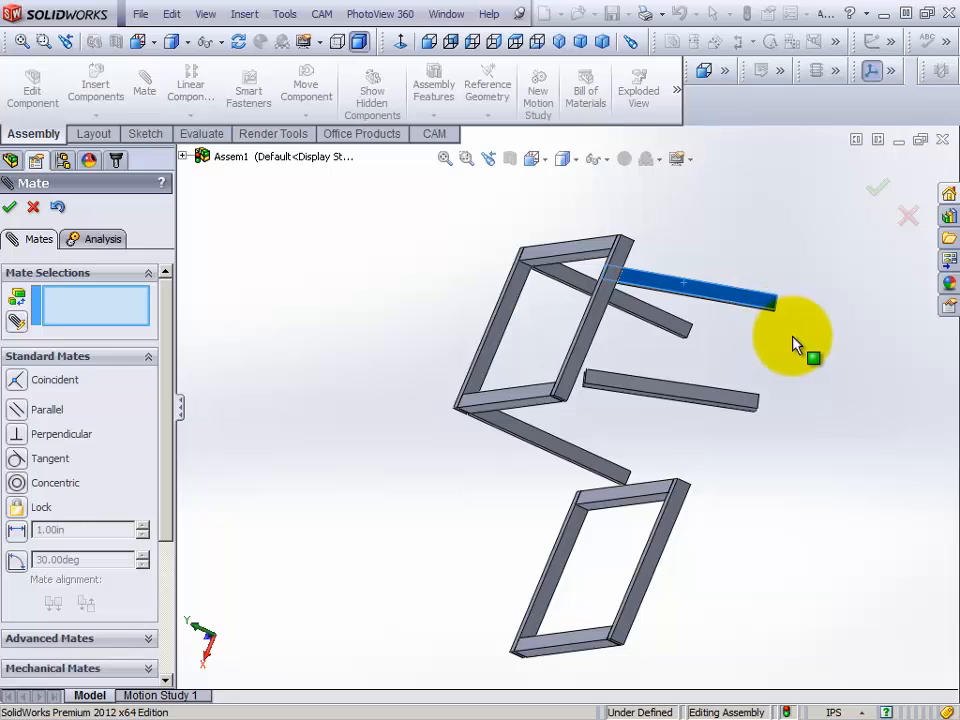
drag(793, 345, 640, 390)
scroll(640, 390, down, 5)
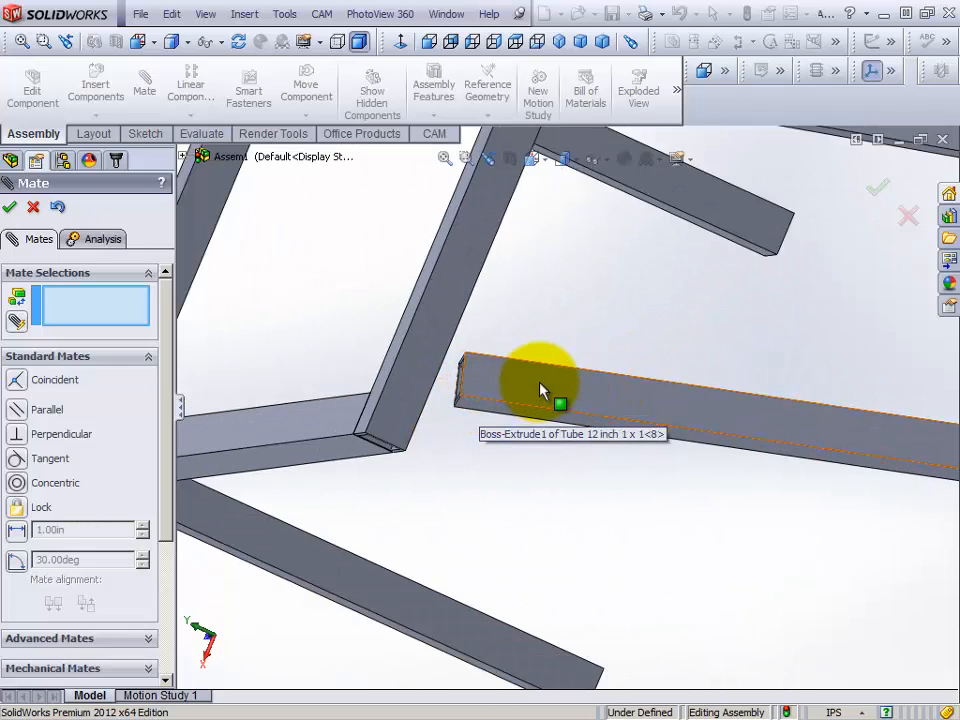
middle_drag(546, 403, 652, 367)
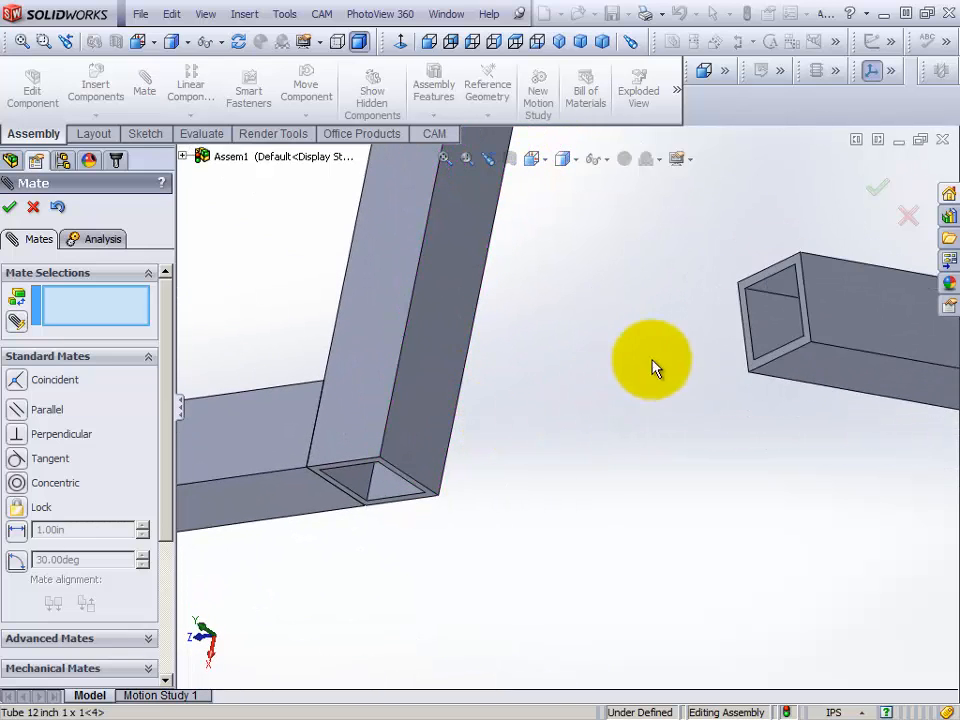
- Mate the end face of one loose 12 inch tube coincident with the inner side face of the far cross tube
click(785, 355)
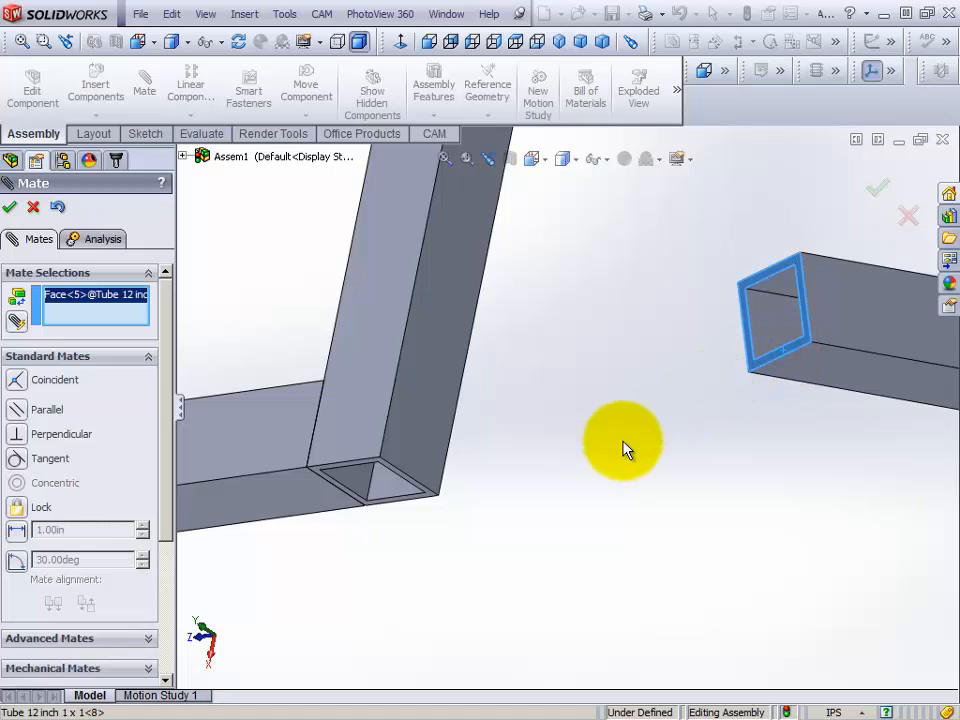
scroll(505, 482, up, 5)
middle_drag(525, 480, 429, 326)
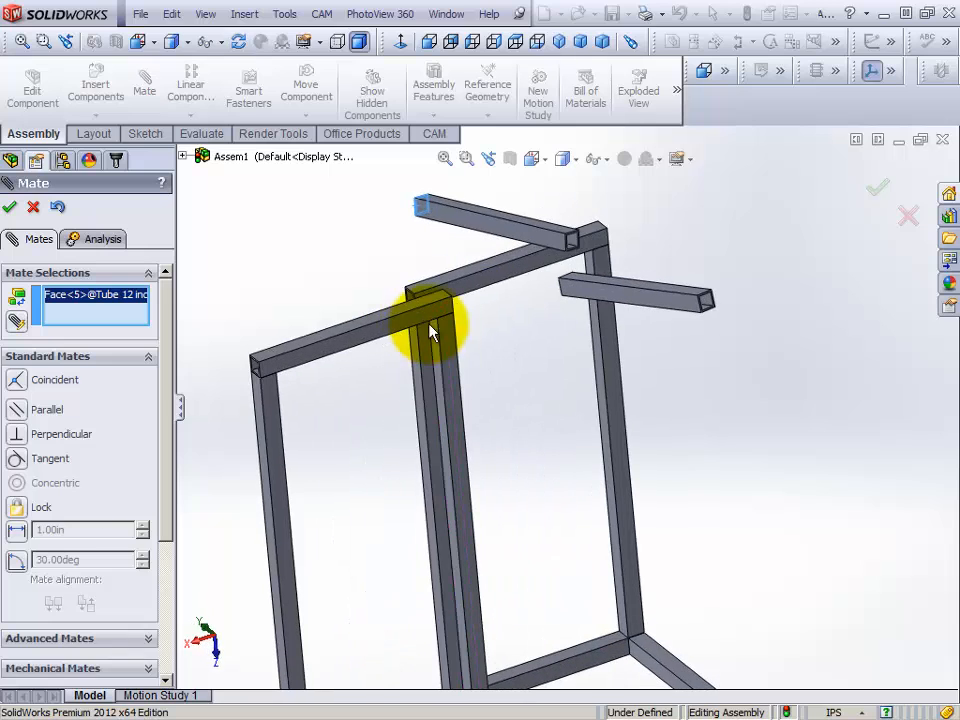
click(477, 290)
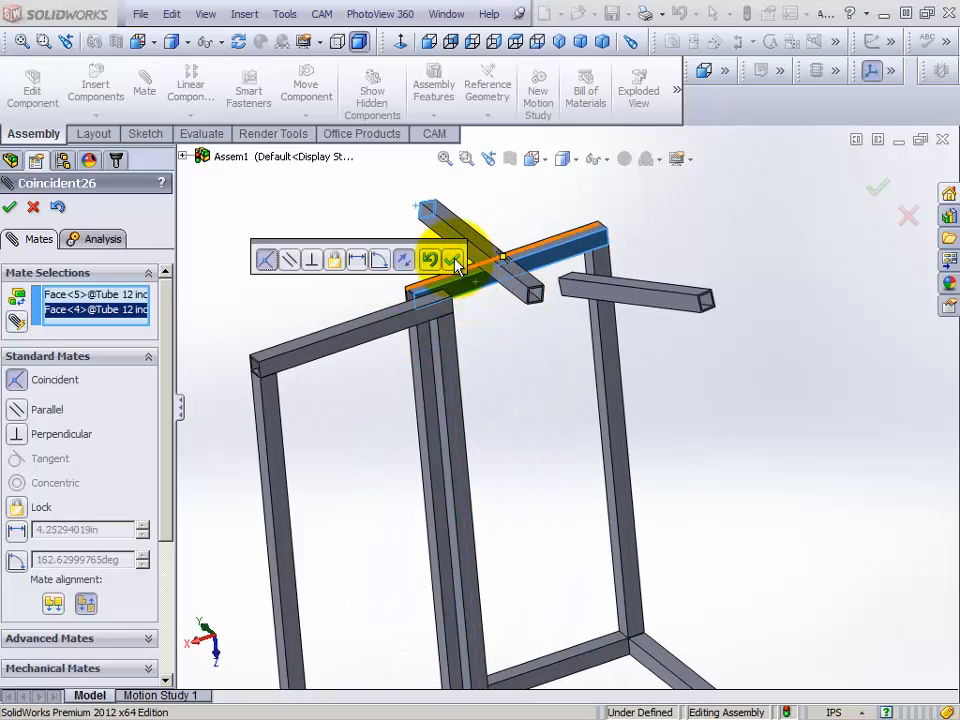
click(455, 261)
- Add a coincident mate making that tube's side face flush with the cross tube's long outer face
middle_drag(422, 343, 507, 344)
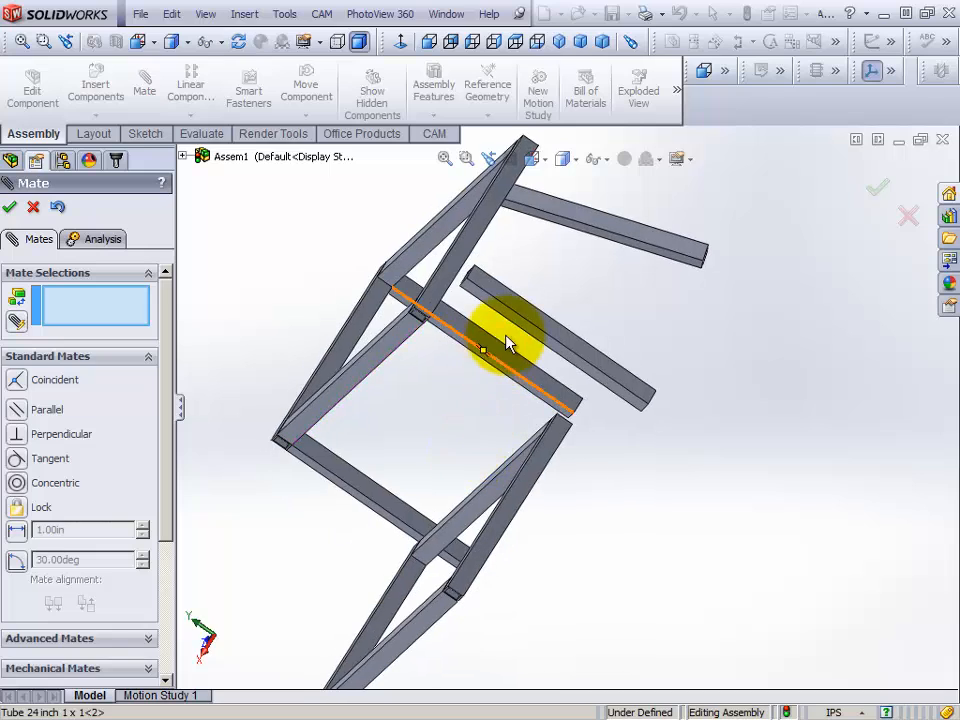
click(508, 310)
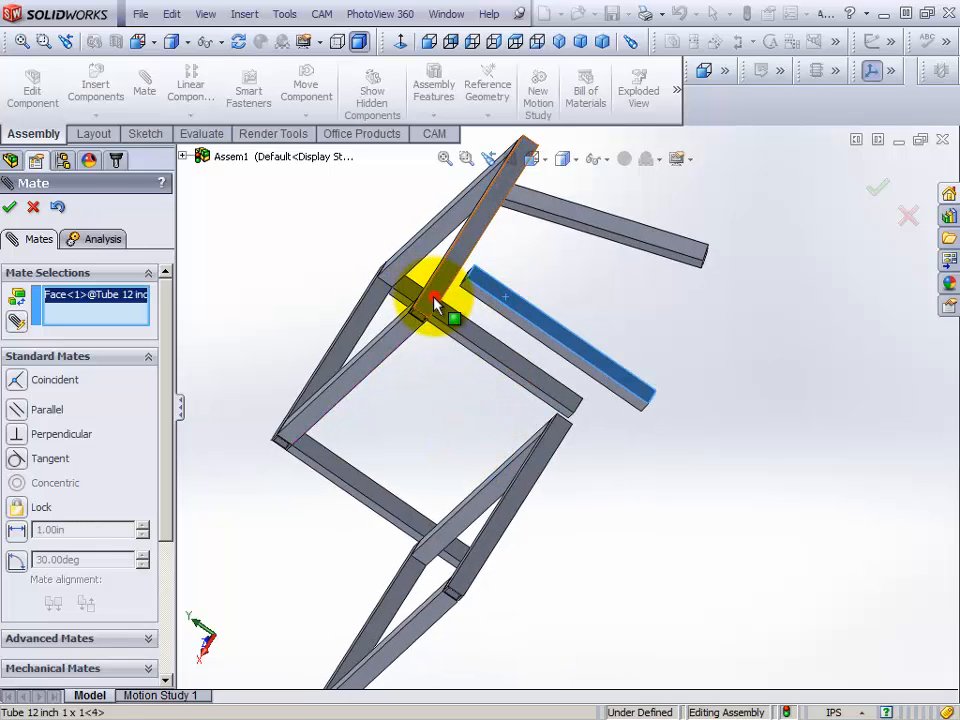
click(435, 303)
click(408, 273)
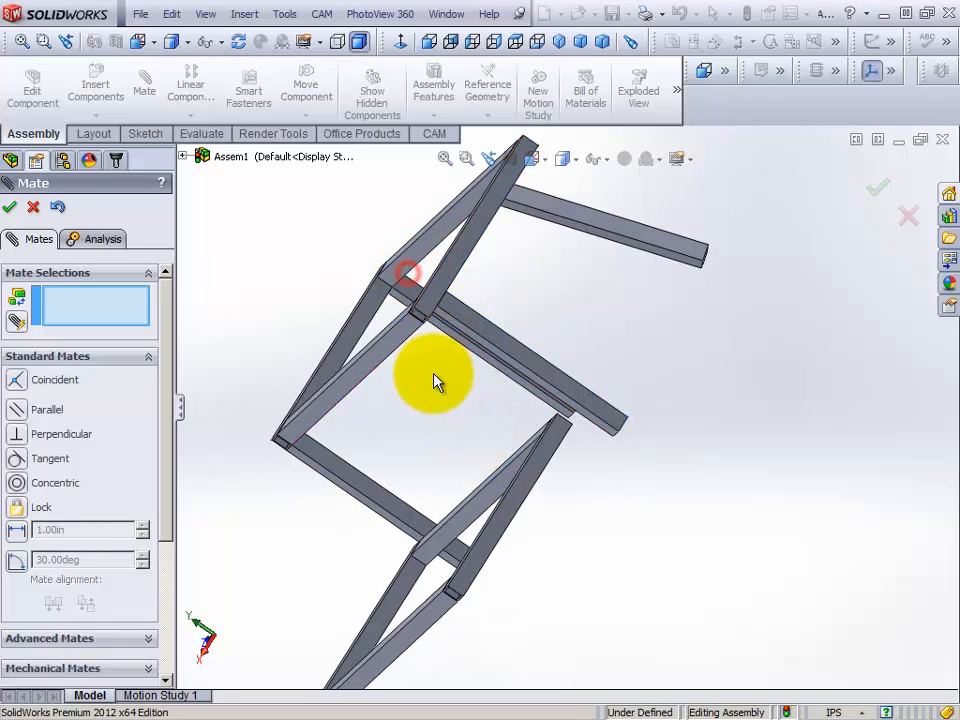
- Mate the cross tube's open end face coincident with the adjoining side face of the newly attached 12 inch tube
middle_drag(435, 380, 443, 360)
click(484, 292)
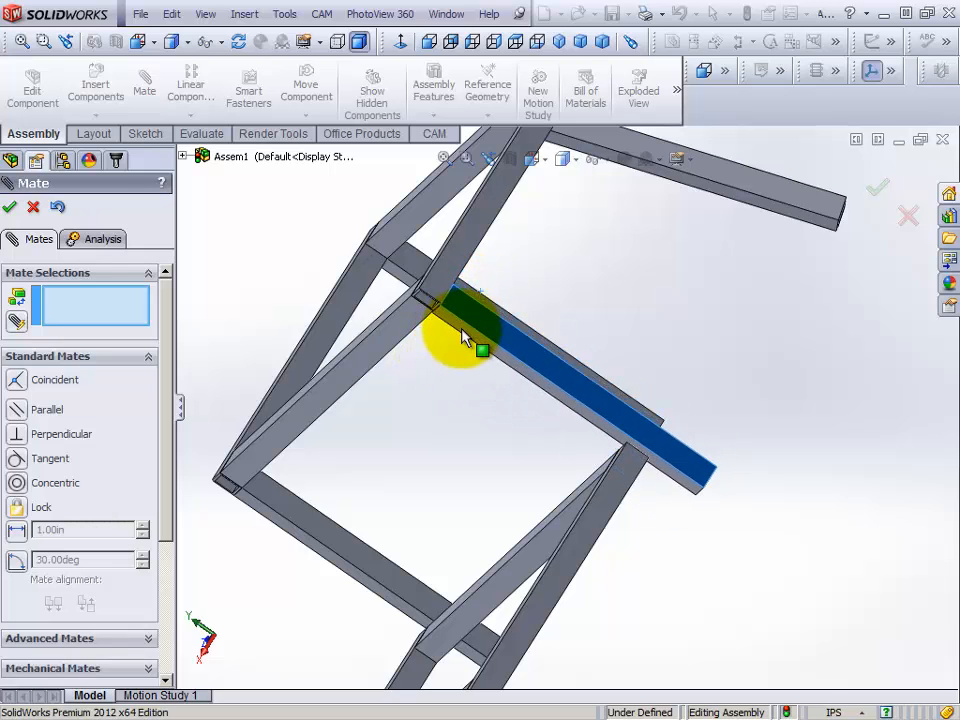
scroll(458, 338, down, 5)
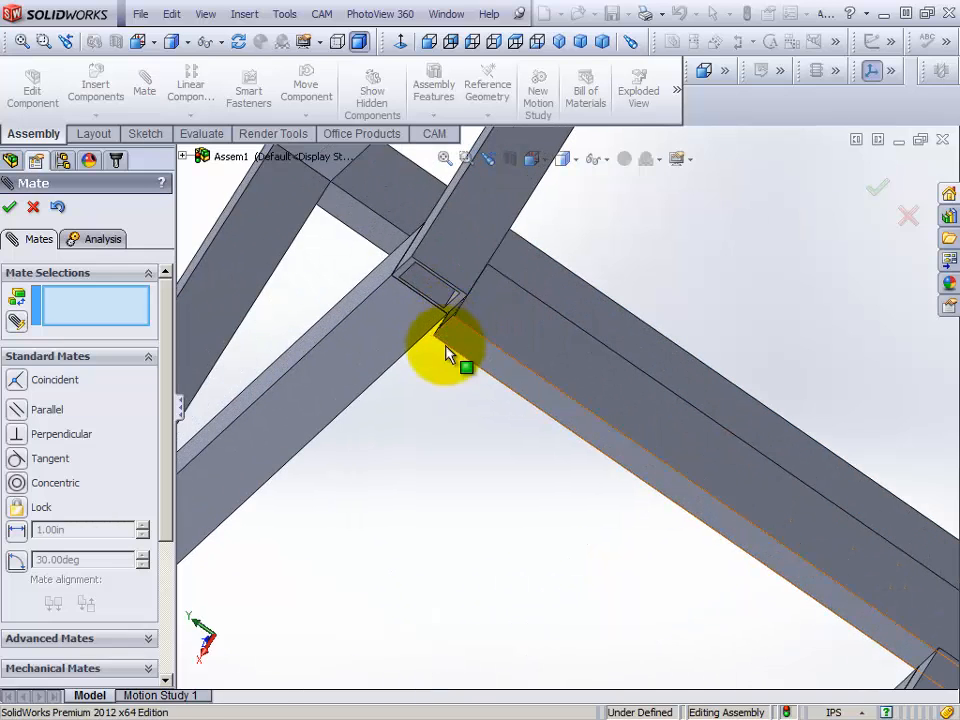
middle_drag(447, 355, 499, 268)
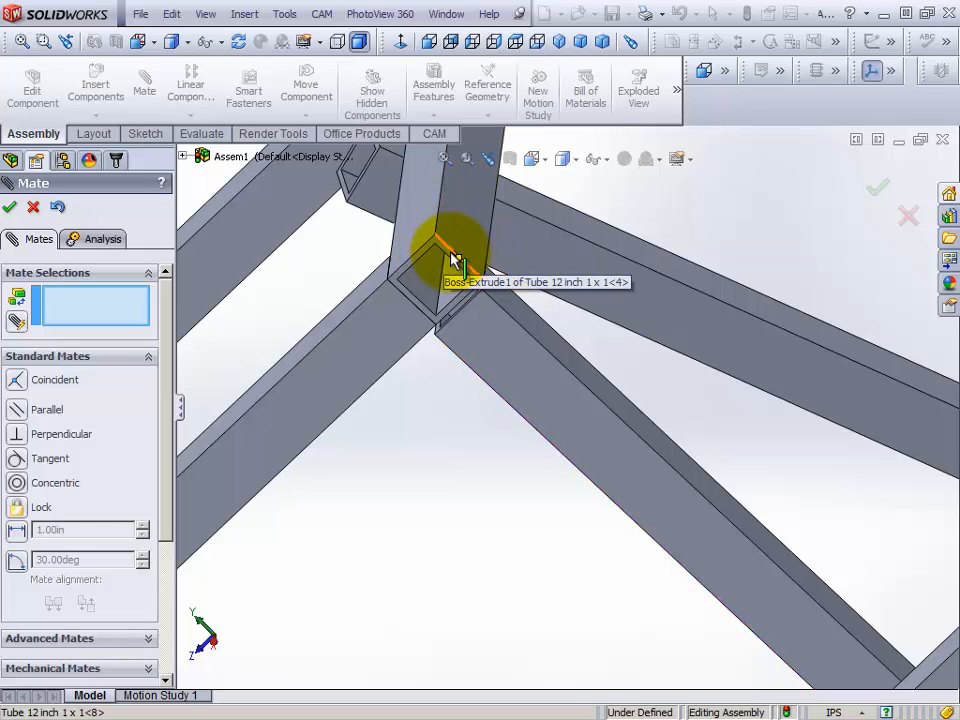
middle_drag(457, 262, 460, 283)
click(465, 288)
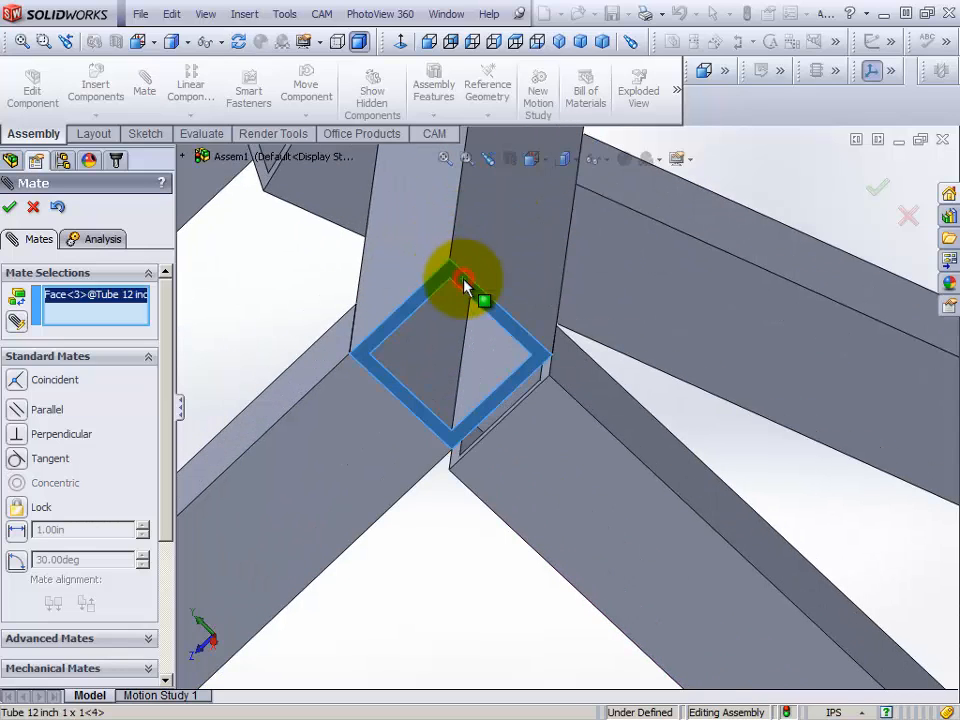
click(546, 468)
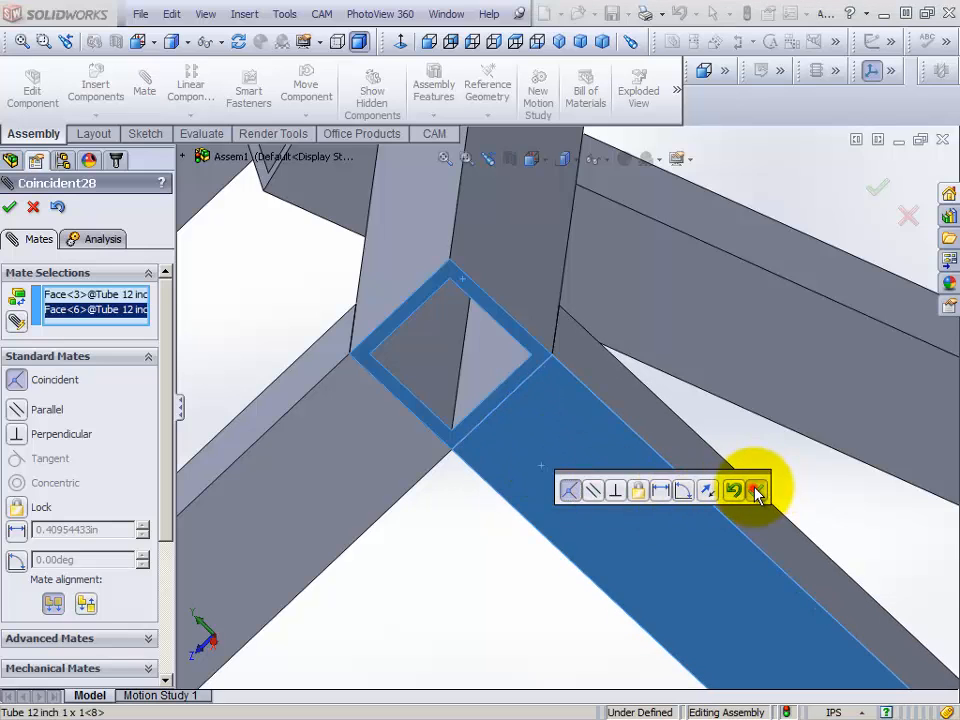
click(757, 490)
- Move the last loose 12 inch tube clear of the corner and mate its end face coincident with the cross tube's inner side face
scroll(636, 386, up, 5)
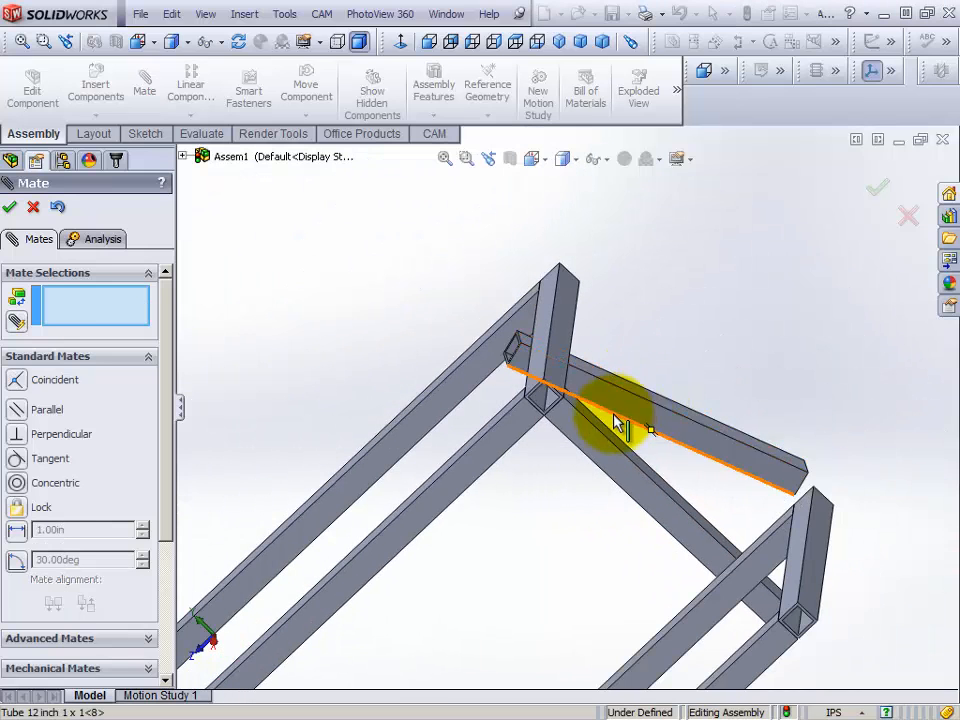
drag(616, 420, 692, 317)
scroll(675, 303, down, 3)
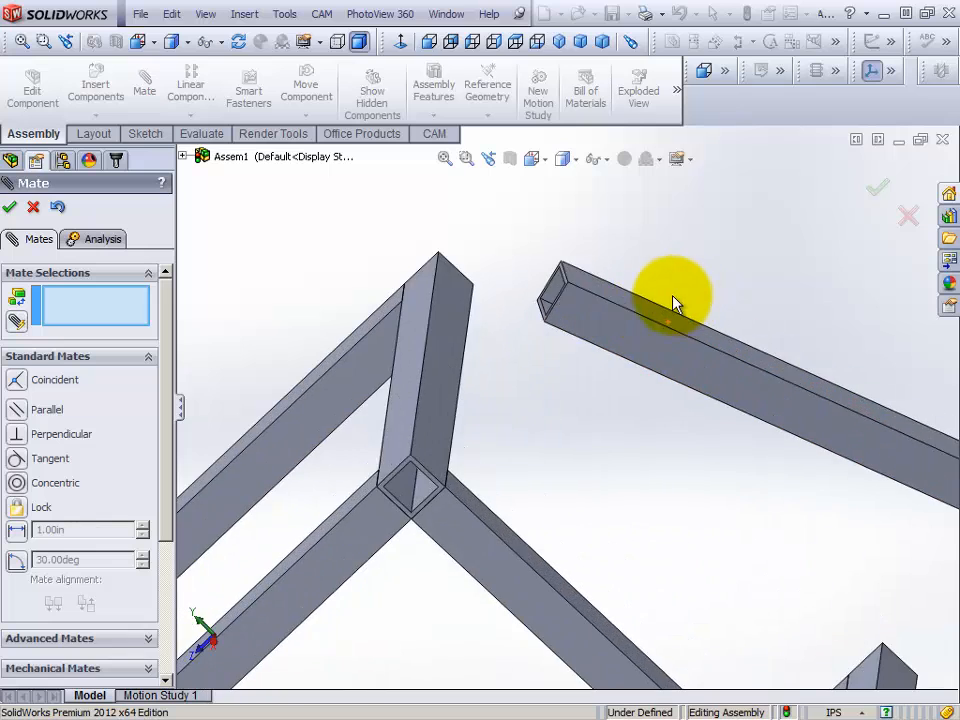
scroll(675, 303, down, 2)
scroll(476, 321, down, 3)
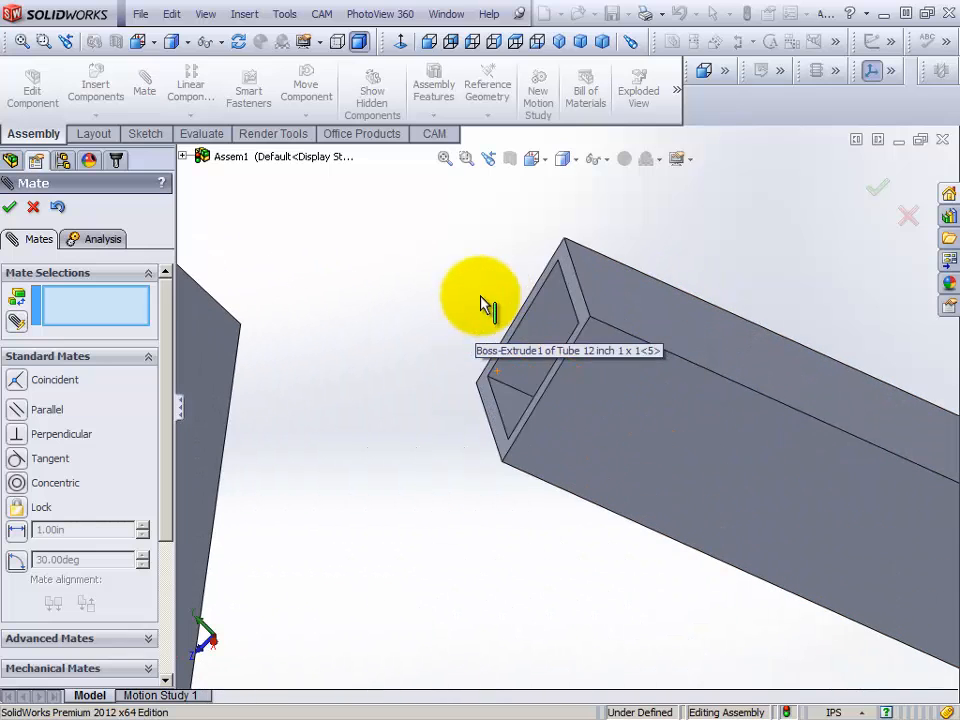
click(578, 296)
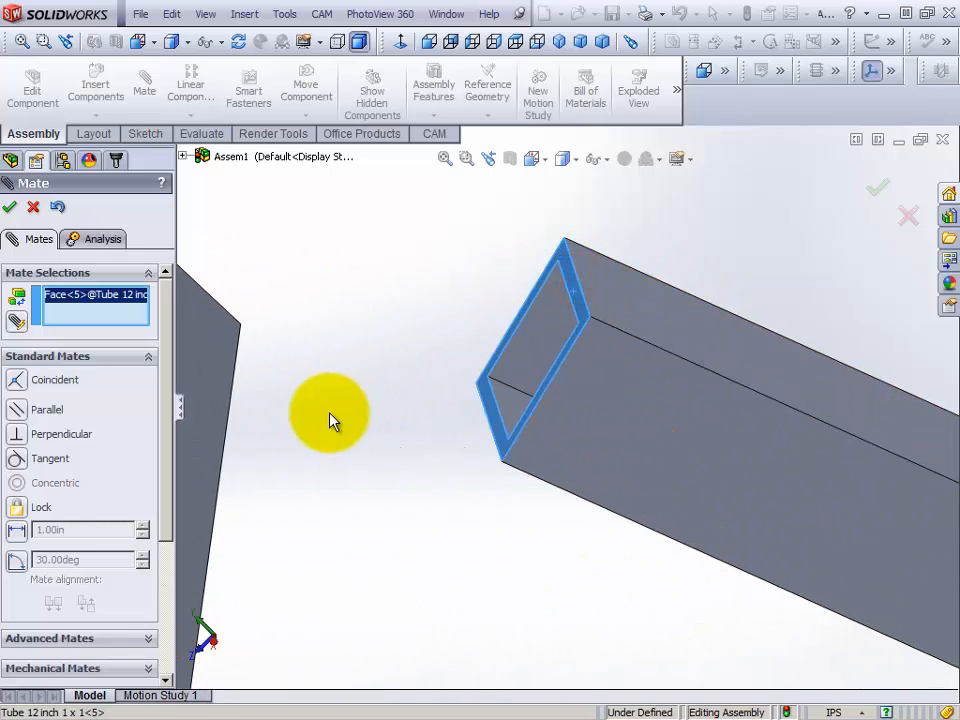
scroll(332, 418, up, 3)
middle_drag(332, 418, 563, 480)
click(563, 478)
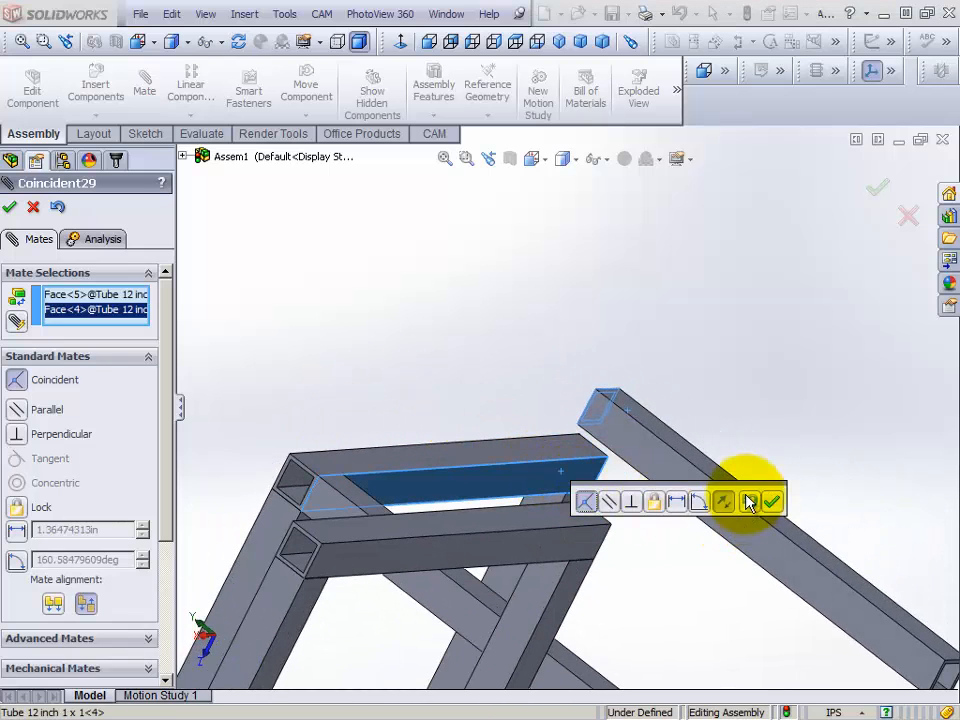
click(775, 502)
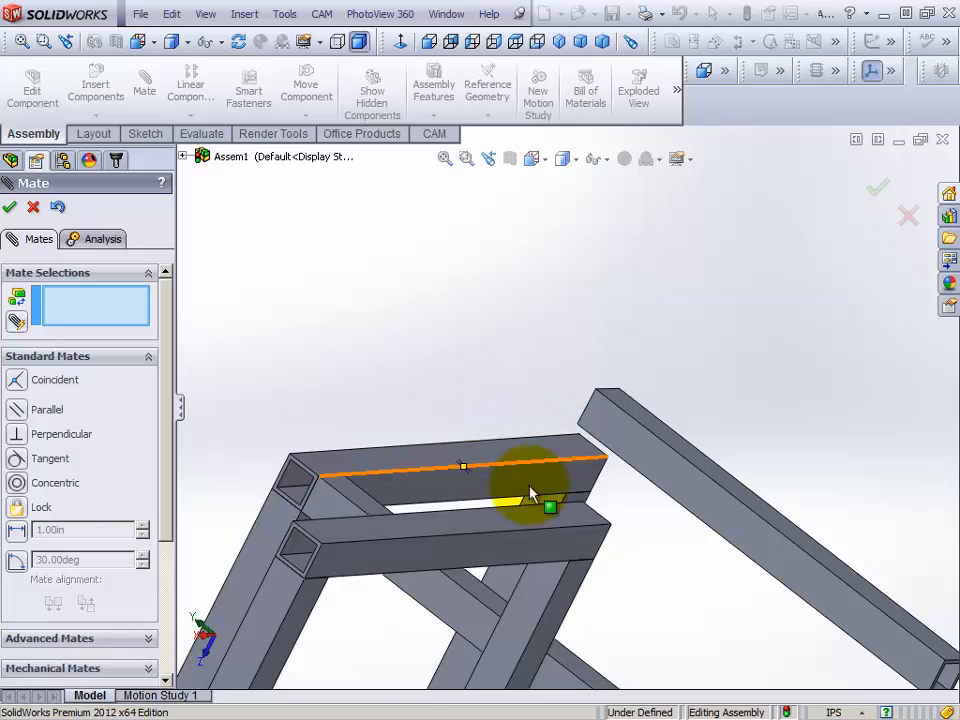
- Add a coincident mate making the last leg's side face flush with the long outer face of the cross tube
middle_drag(530, 493, 546, 597)
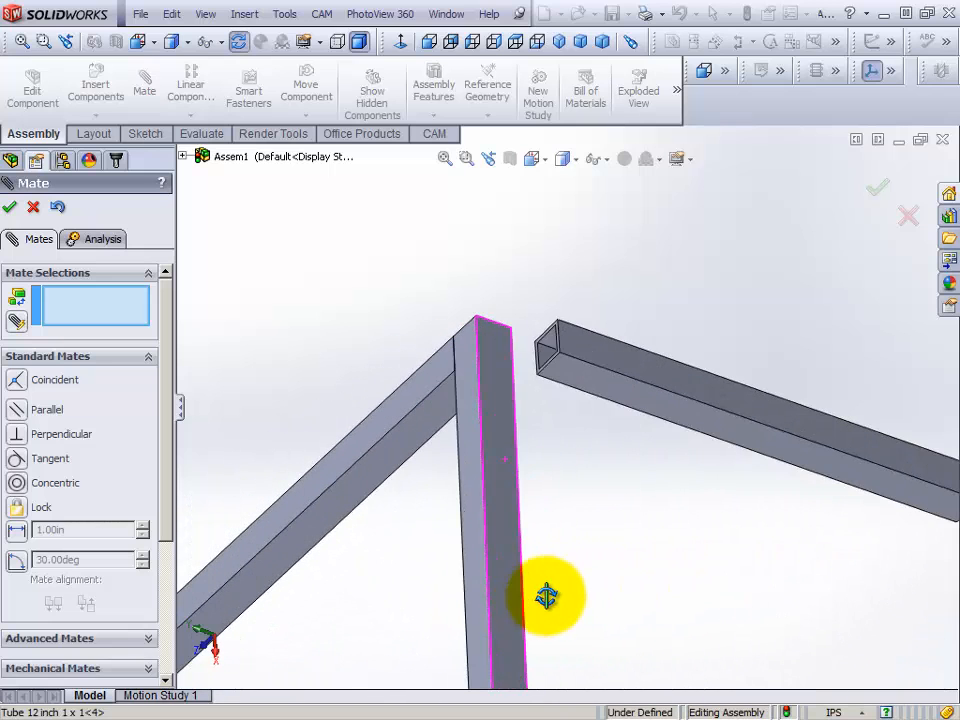
click(620, 356)
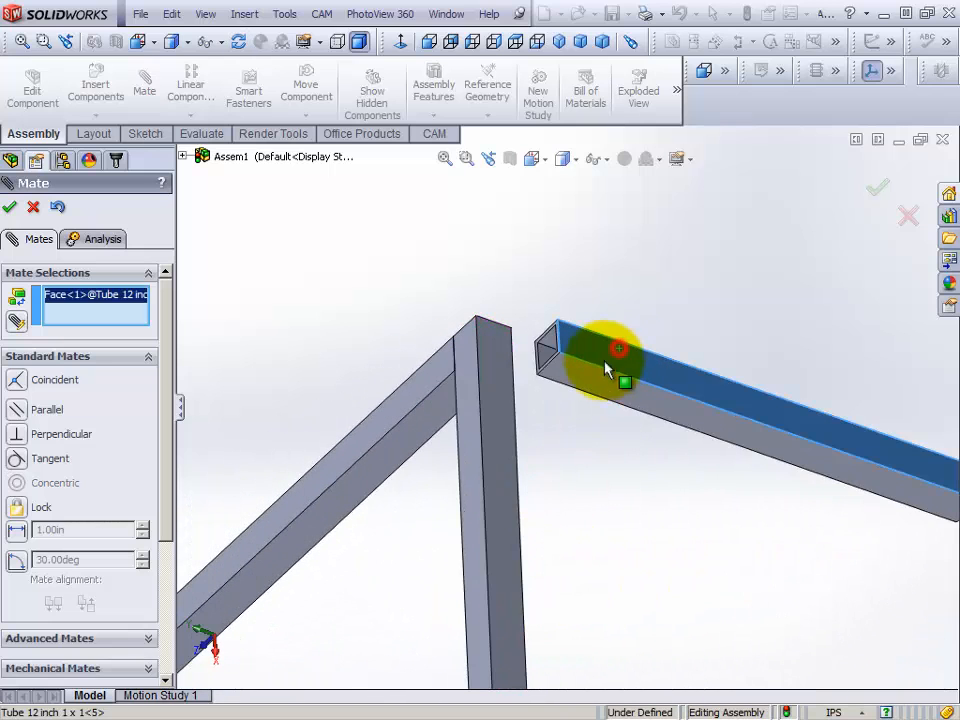
click(491, 405)
click(706, 380)
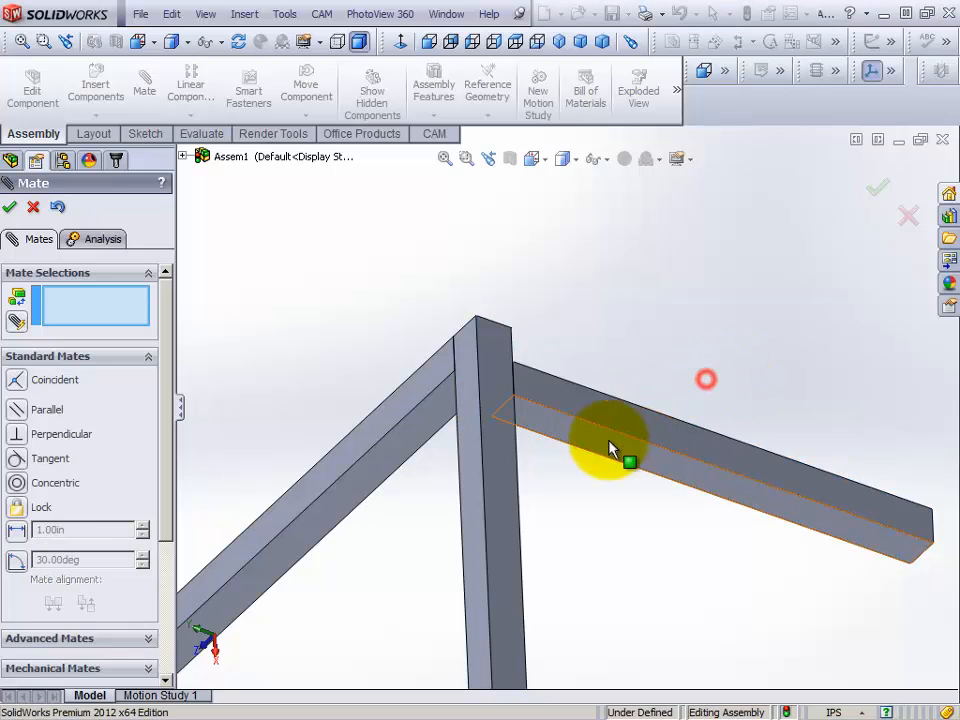
- Slide the last leg to the cross tube's open end and mate its outer side face coincident with that end face
drag(612, 449, 580, 363)
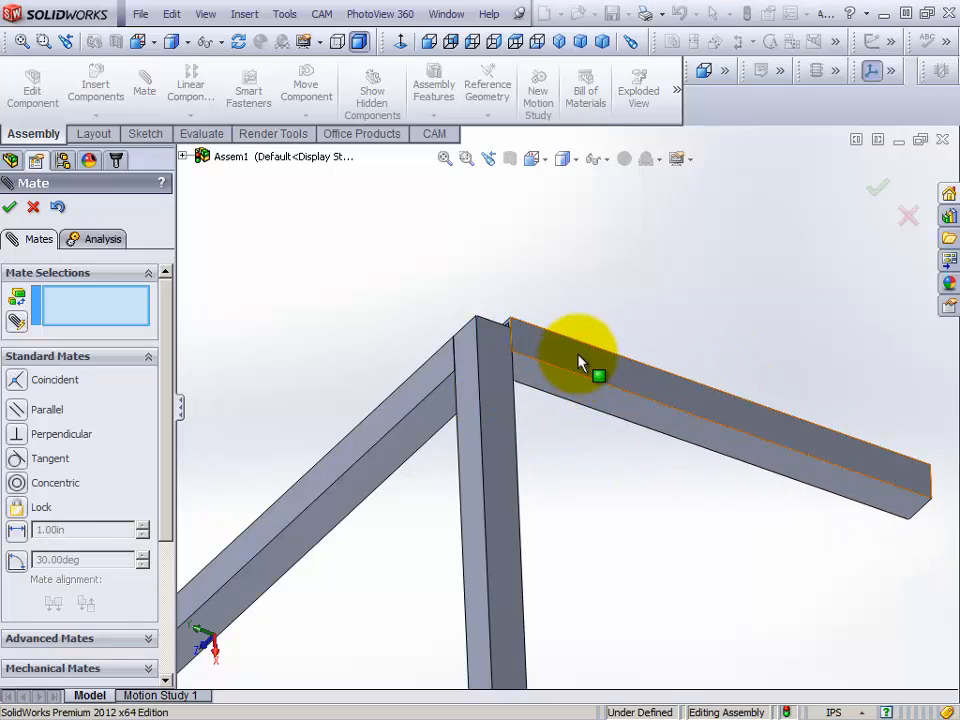
middle_drag(580, 363, 628, 604)
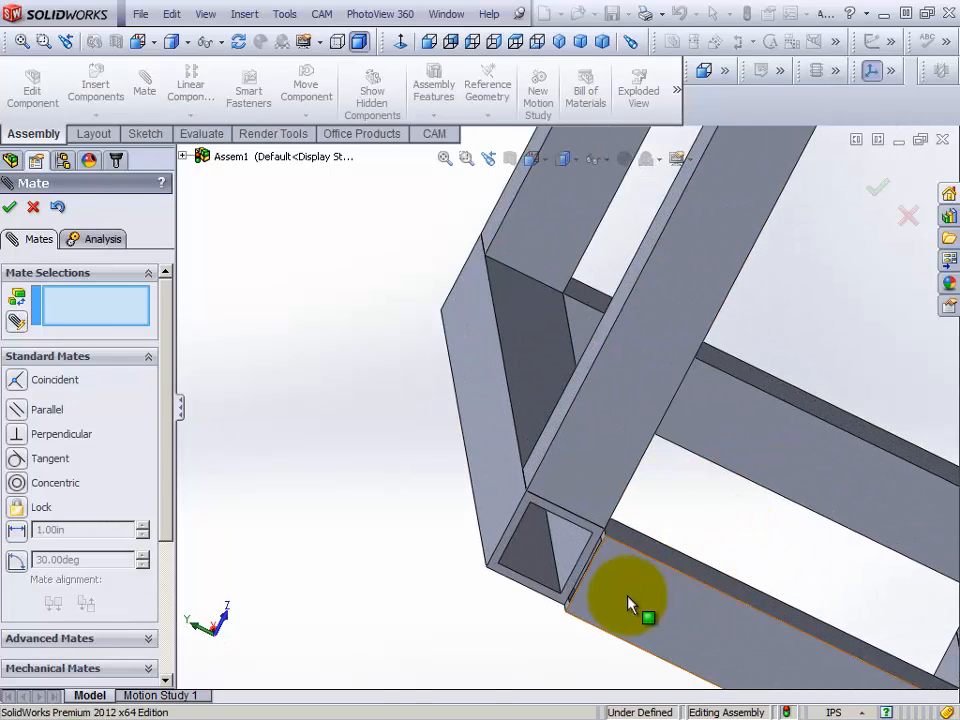
click(628, 604)
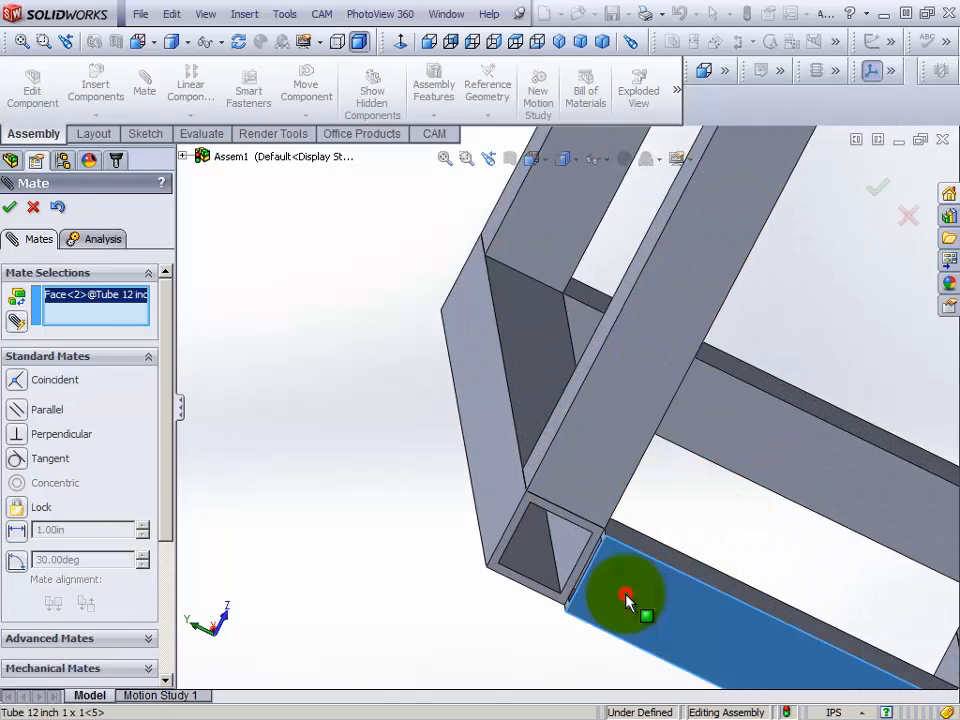
click(590, 533)
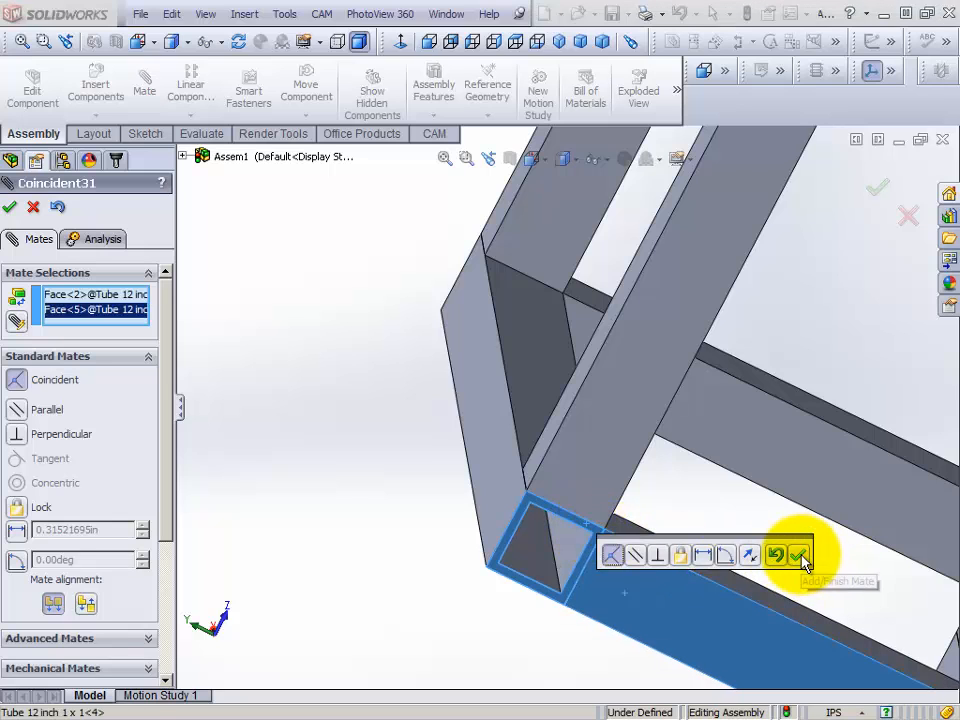
click(800, 556)
- Move the opposite frame half away from the legs and mate its cross tube's open end face coincident with the nearest leg's outer side face
scroll(790, 553, up, 5)
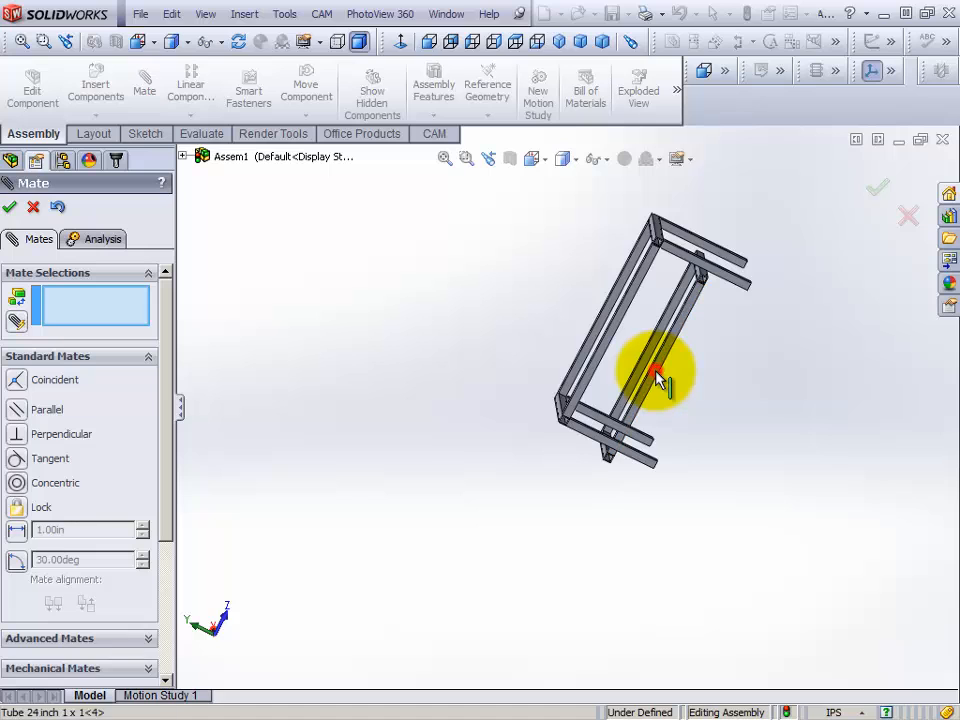
drag(656, 378, 718, 400)
scroll(728, 393, down, 3)
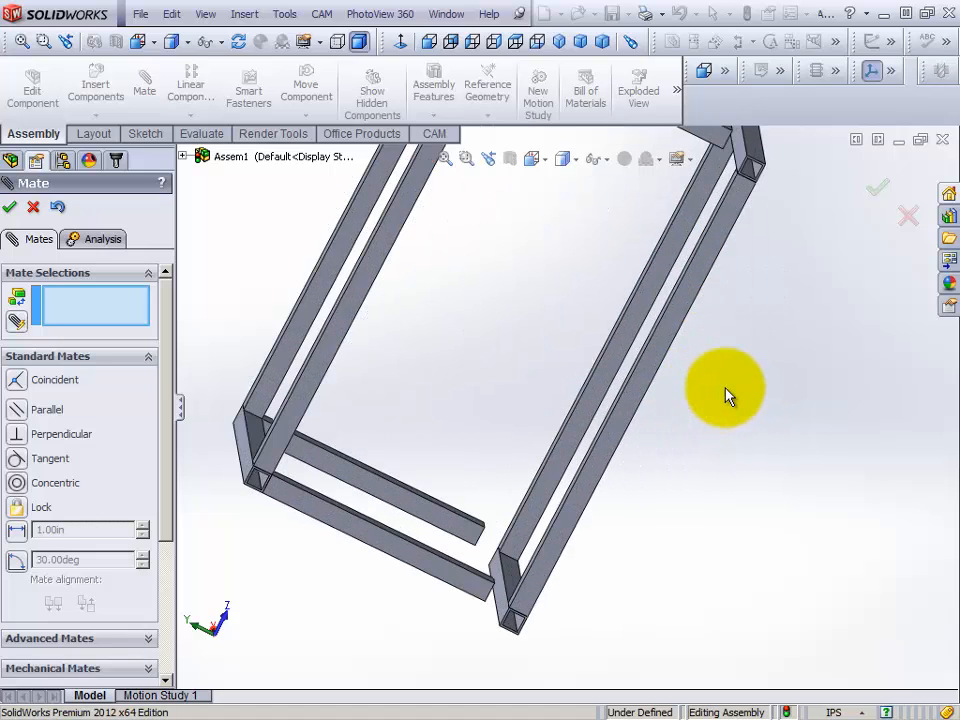
scroll(536, 645, down, 2)
scroll(525, 638, up, 2)
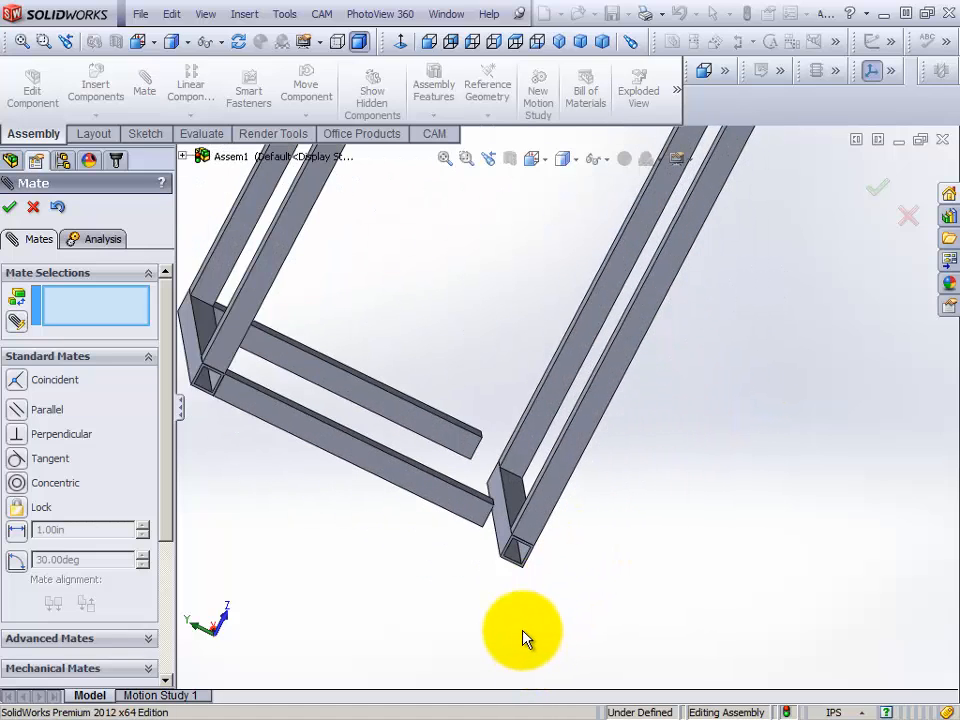
scroll(522, 620, down, 2)
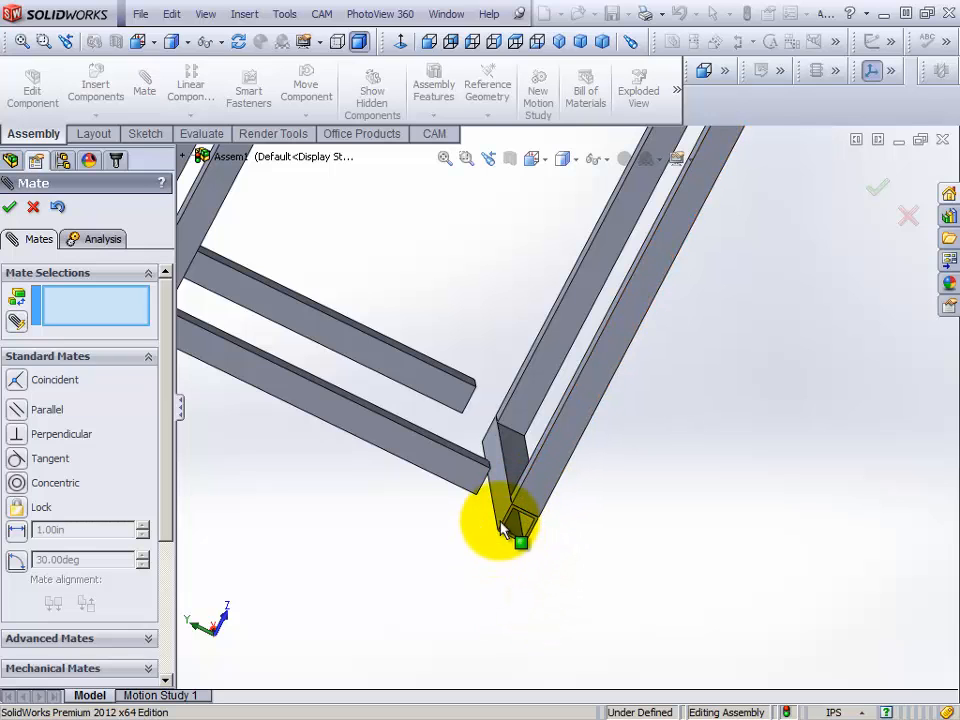
scroll(503, 530, down, 3)
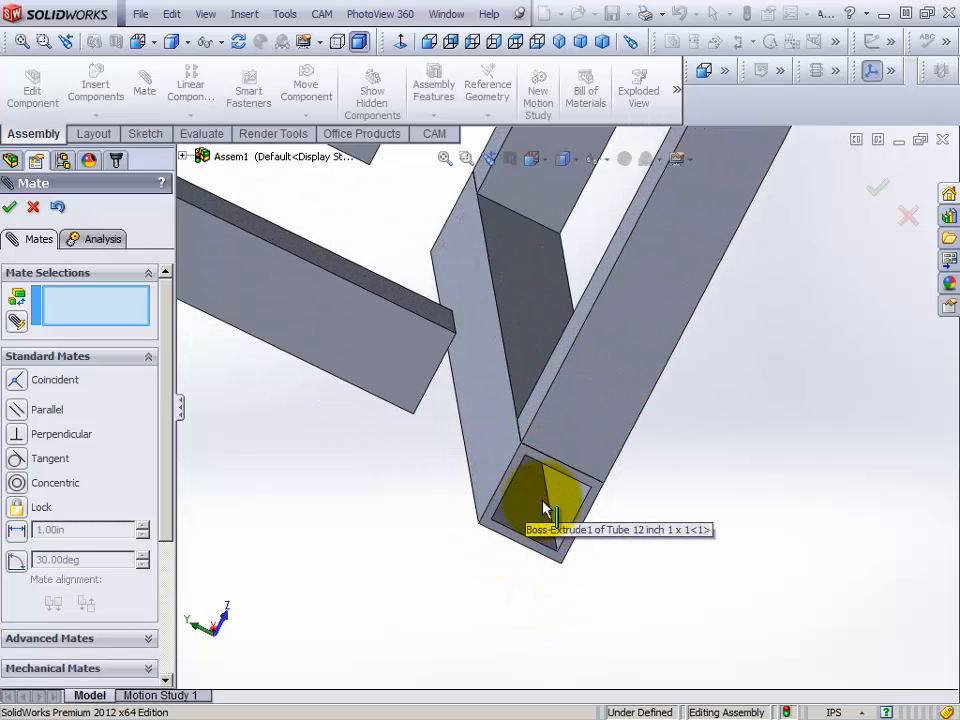
scroll(543, 509, down, 1)
click(510, 476)
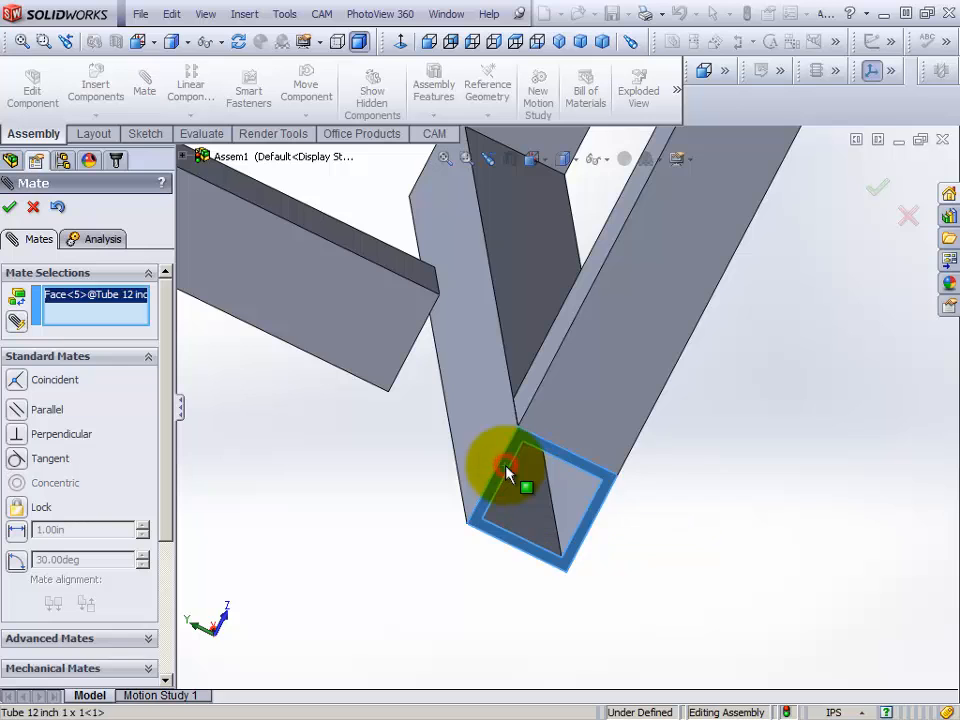
click(396, 332)
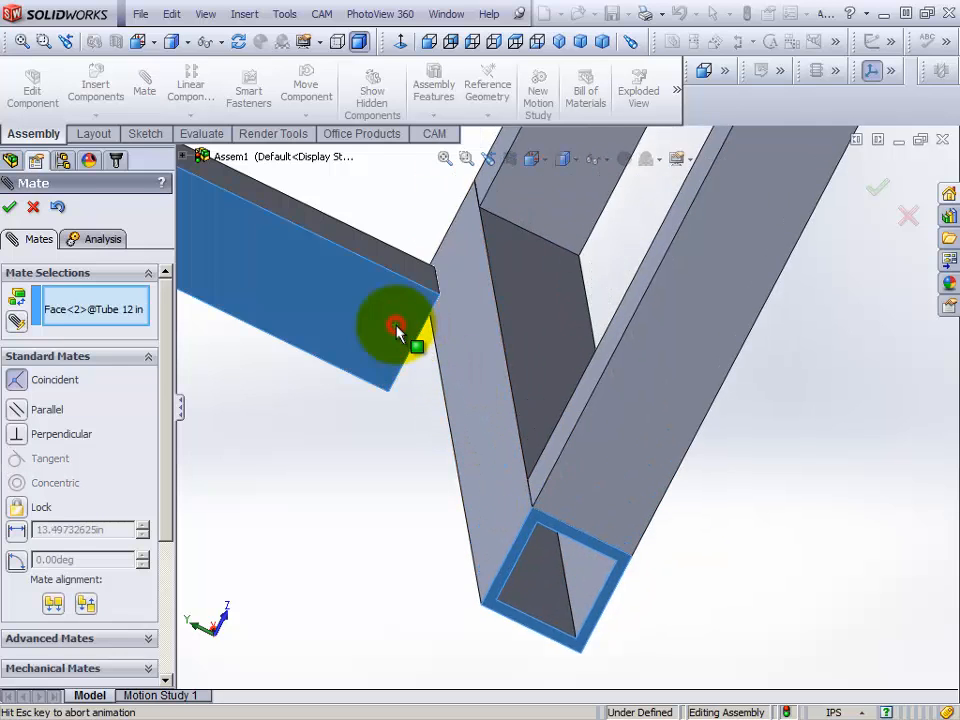
click(372, 301)
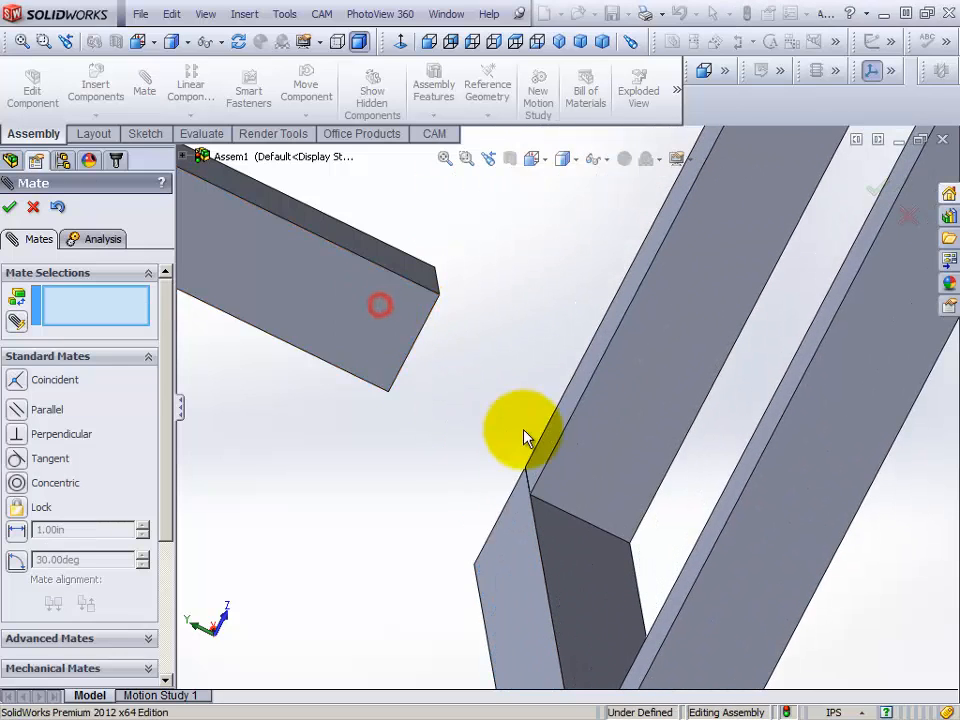
- Mate the frame half's cross tube inner side face coincident with the open end face of the nearest leg
scroll(525, 432, up, 4)
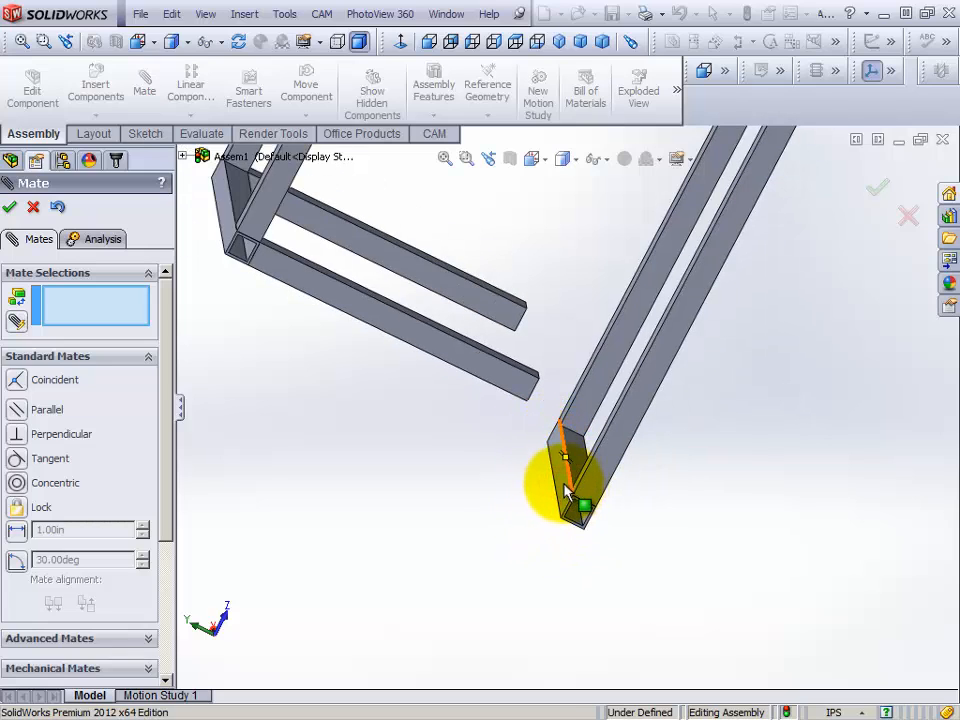
click(562, 488)
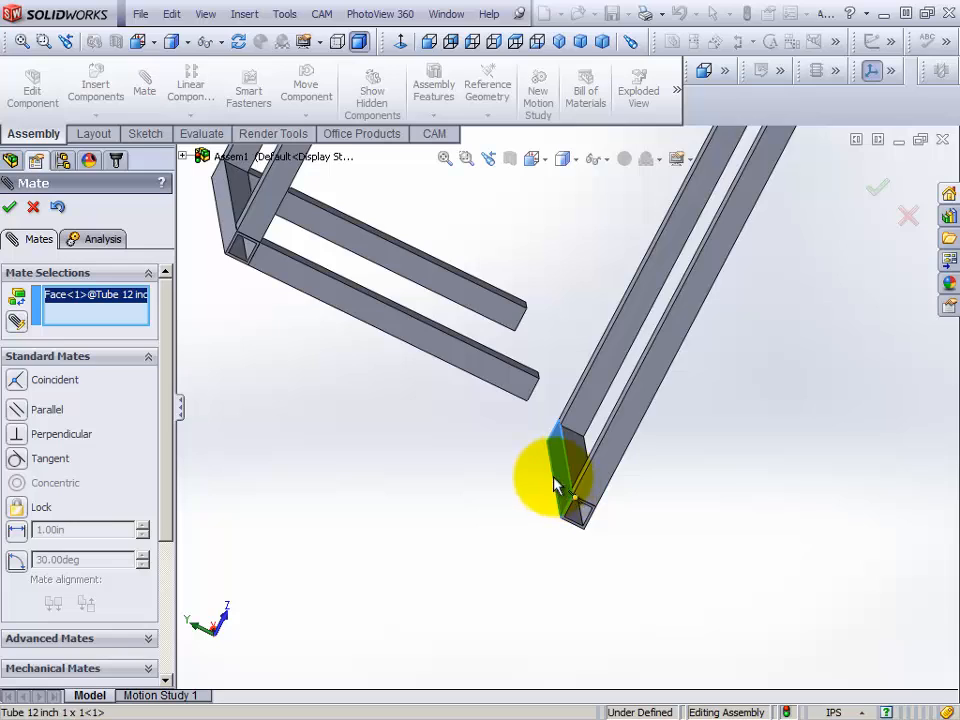
middle_drag(556, 484, 448, 359)
scroll(433, 334, down, 5)
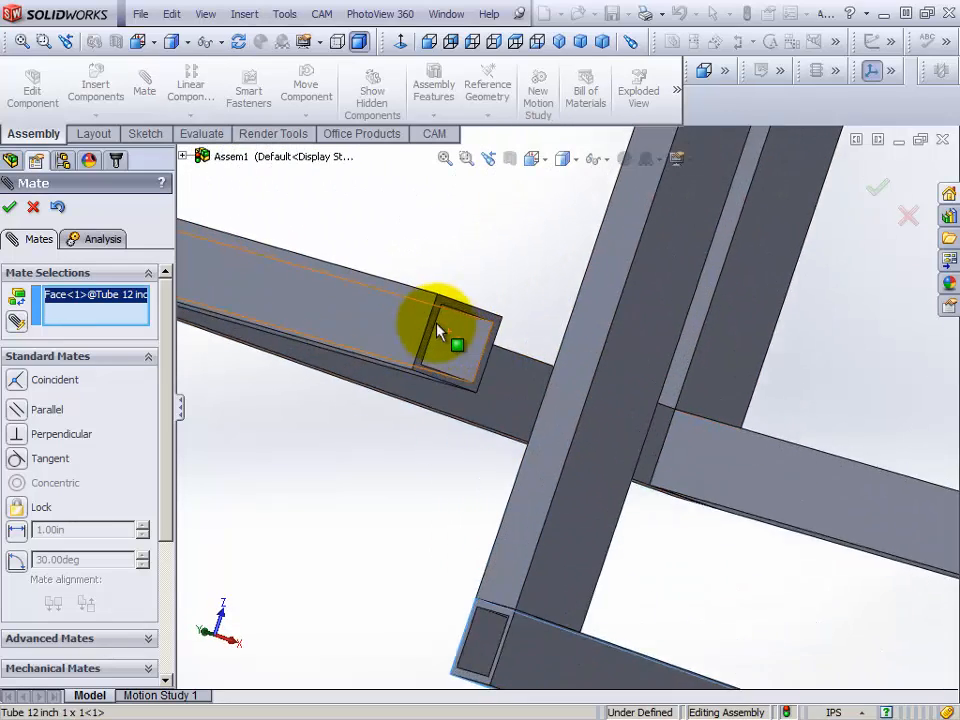
scroll(437, 333, down, 3)
click(455, 340)
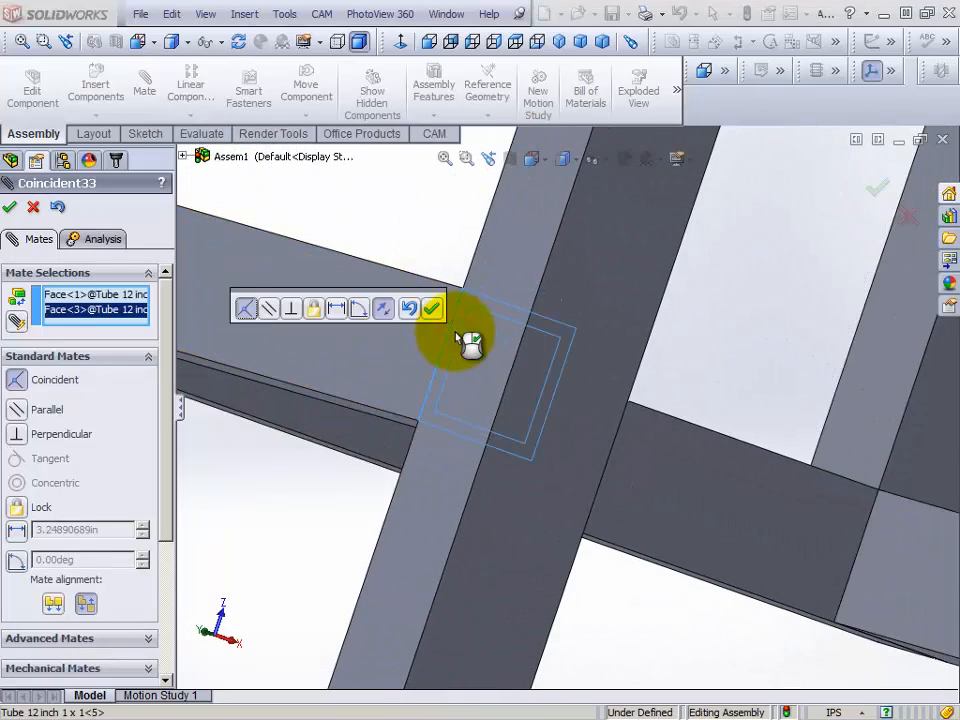
click(433, 311)
scroll(482, 390, up, 10)
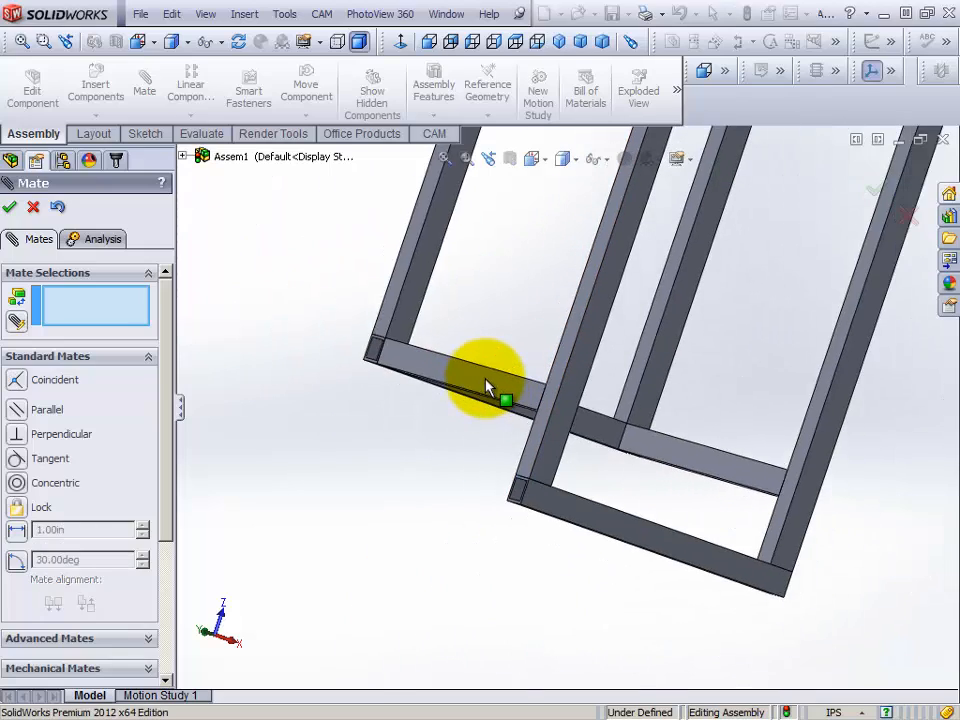
- Move the frame half up to the legs and mate its cross tube's outer side face coincident with the adjoining leg's side face
middle_drag(482, 372, 574, 493)
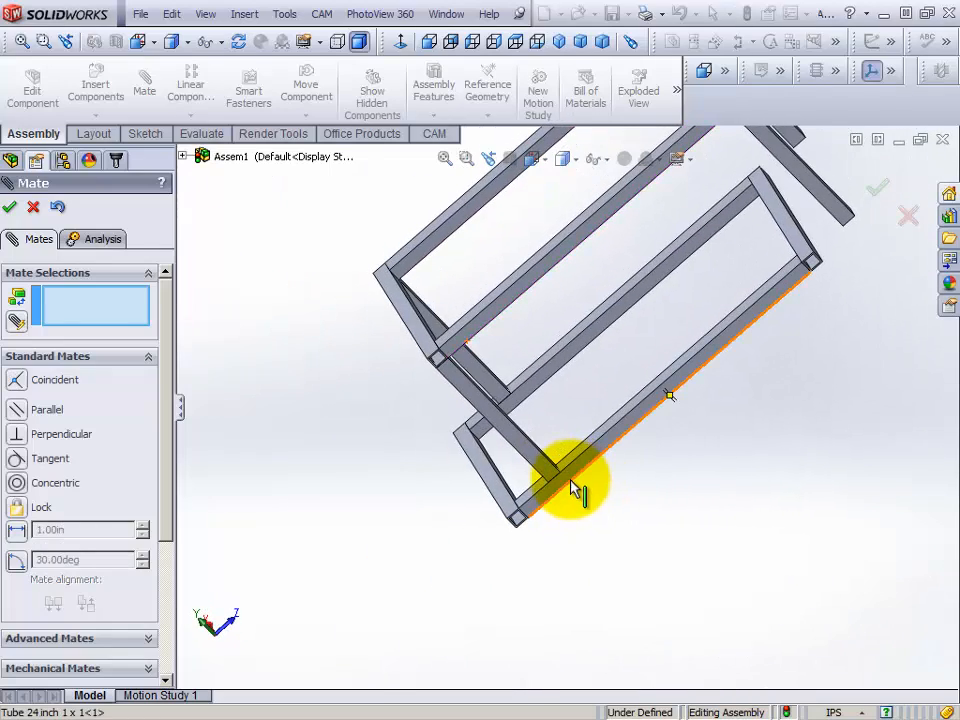
drag(563, 480, 585, 465)
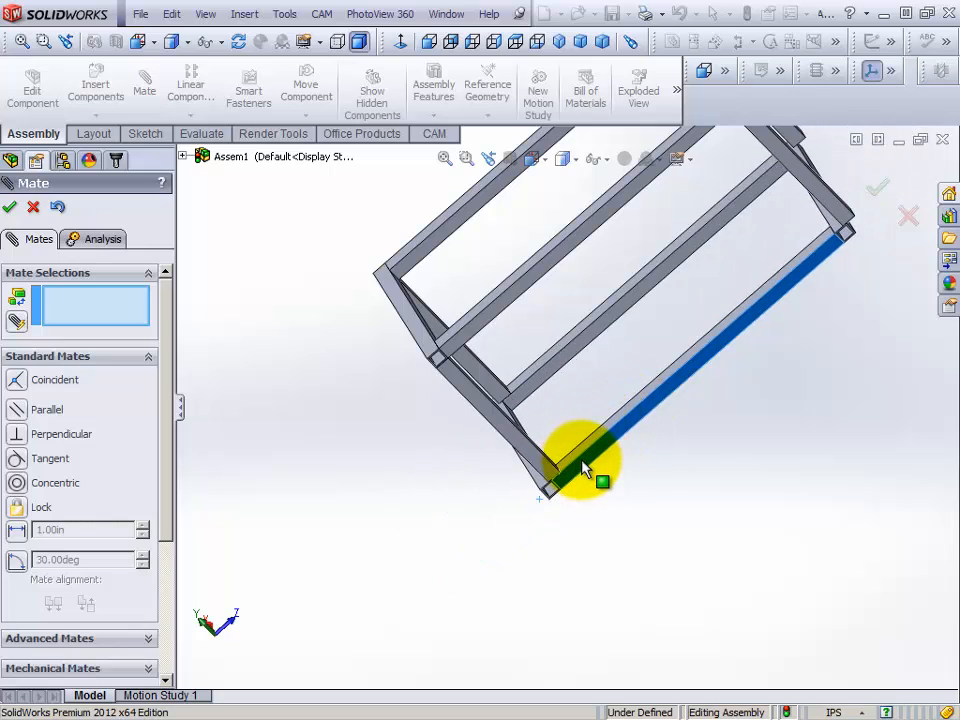
middle_drag(585, 465, 574, 356)
scroll(549, 459, up, 5)
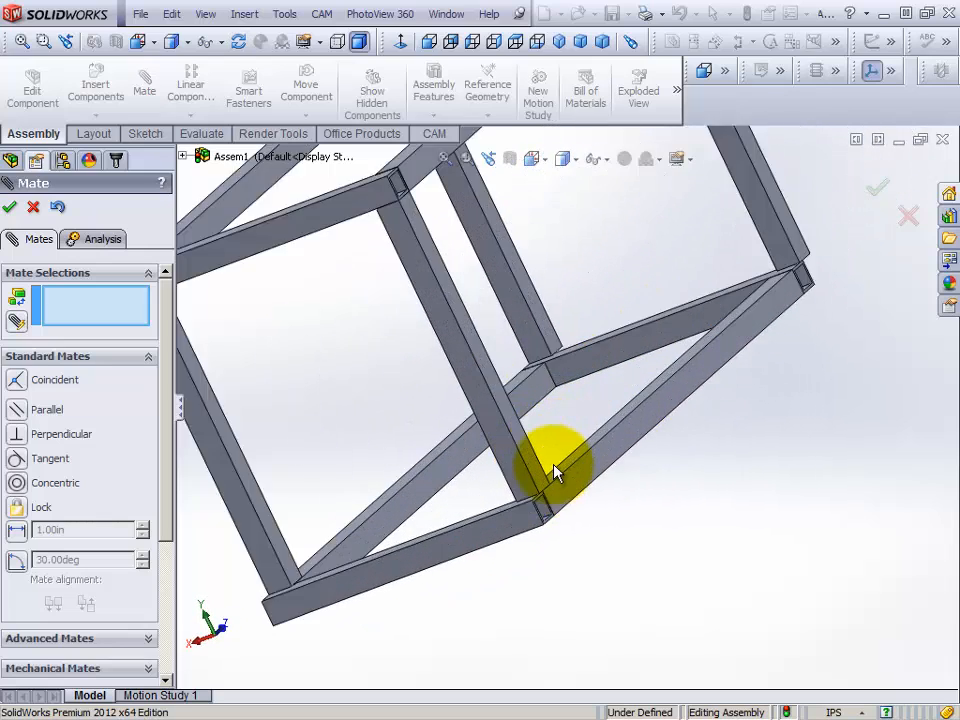
click(484, 556)
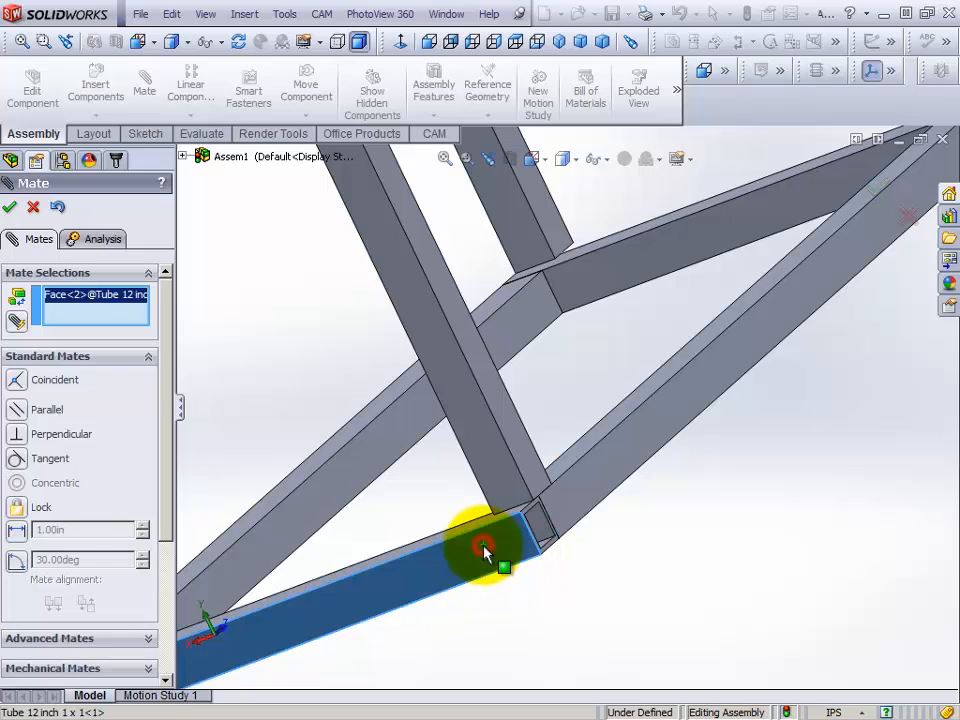
click(499, 472)
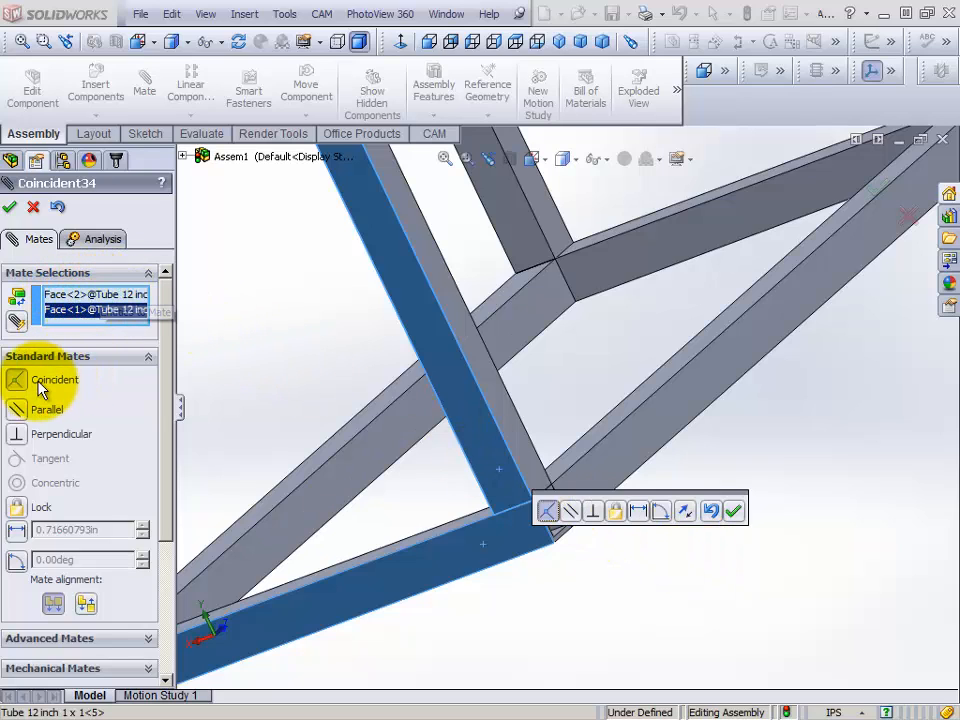
click(735, 513)
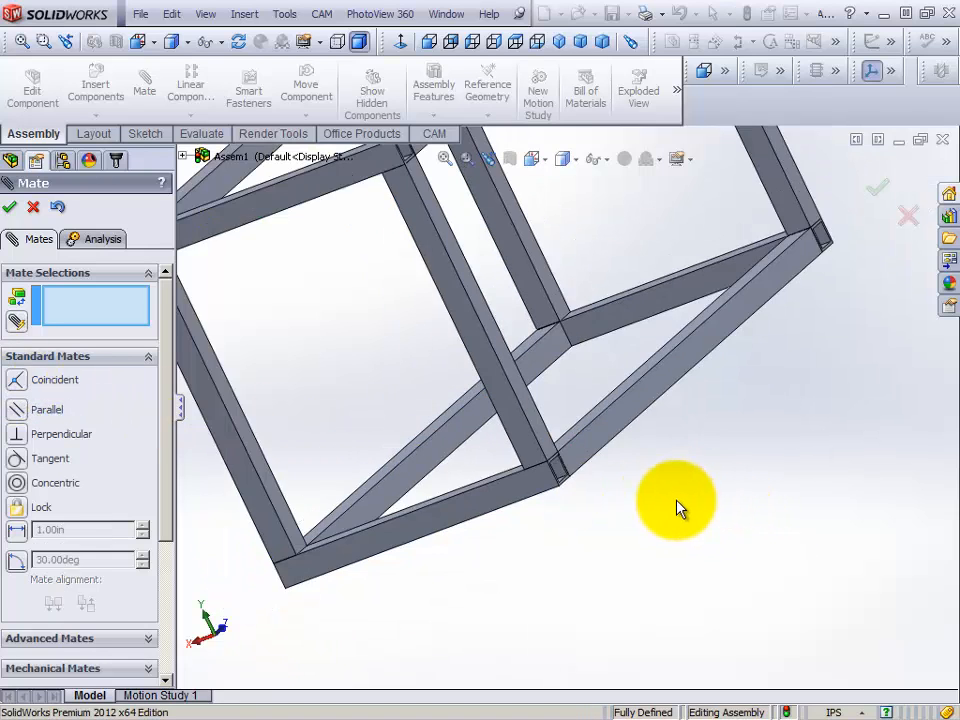
middle_drag(676, 507, 561, 332)
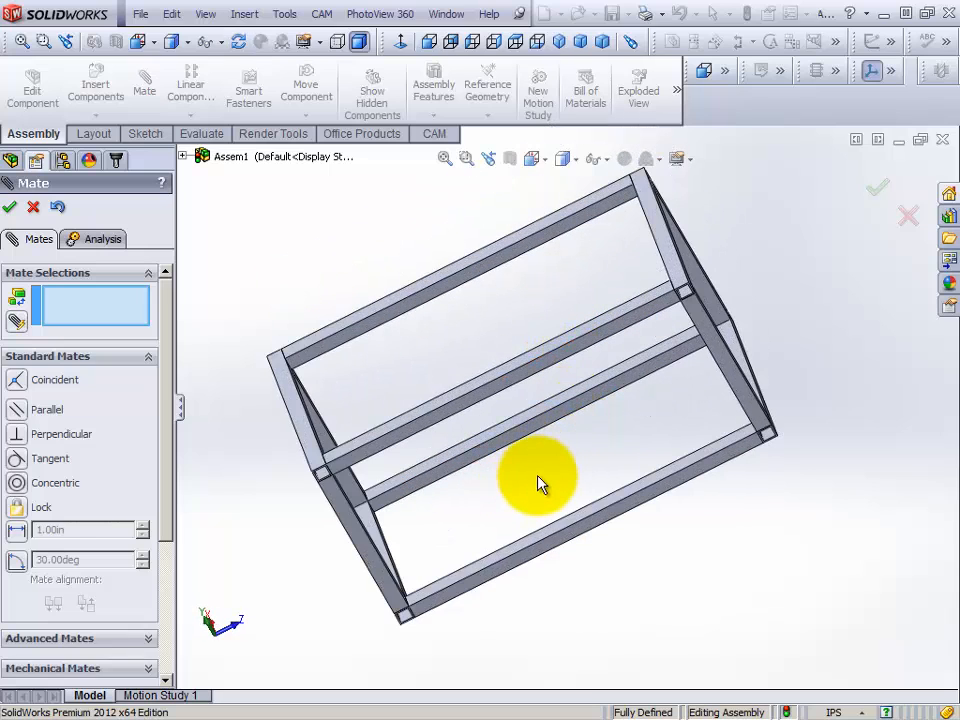
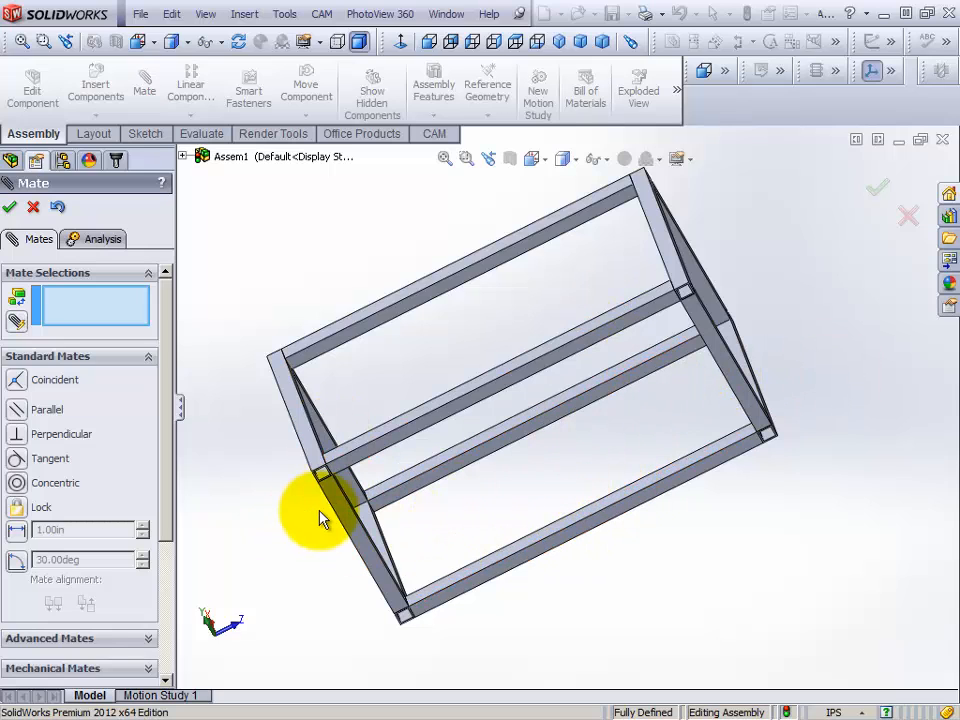
click(12, 209)
middle_drag(396, 540, 417, 497)
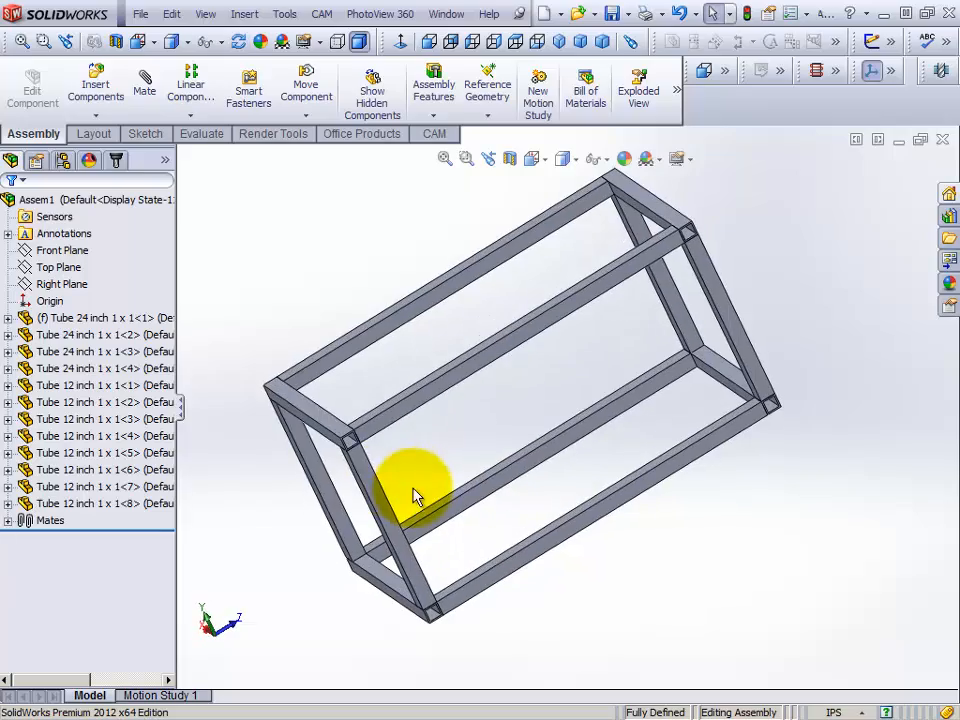
middle_drag(279, 407, 311, 401)
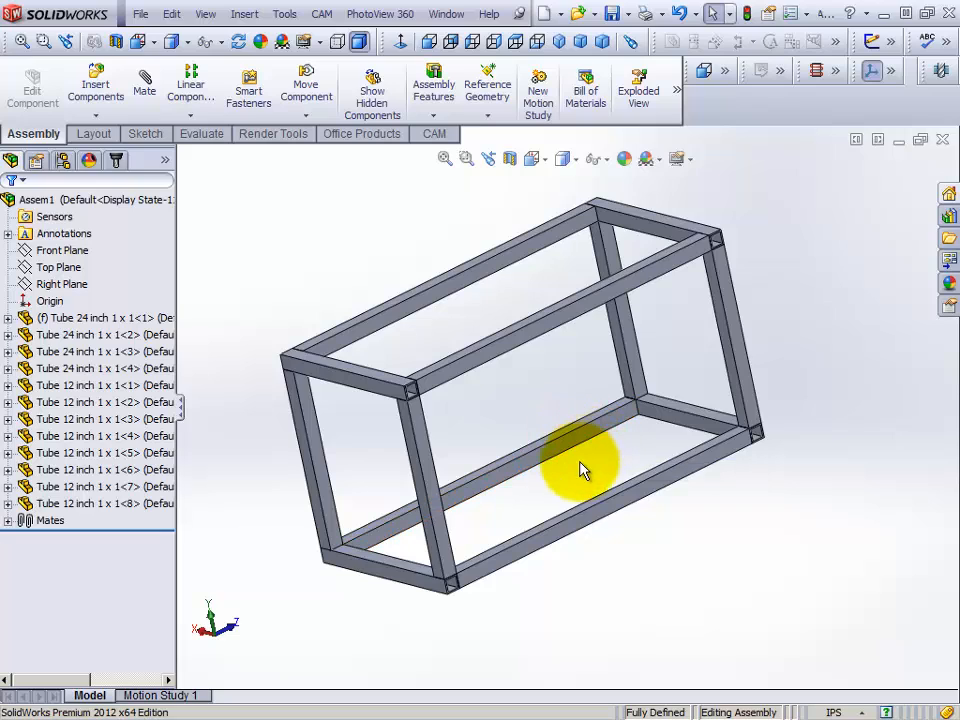
scroll(584, 469, down, 1)
scroll(585, 470, up, 1)
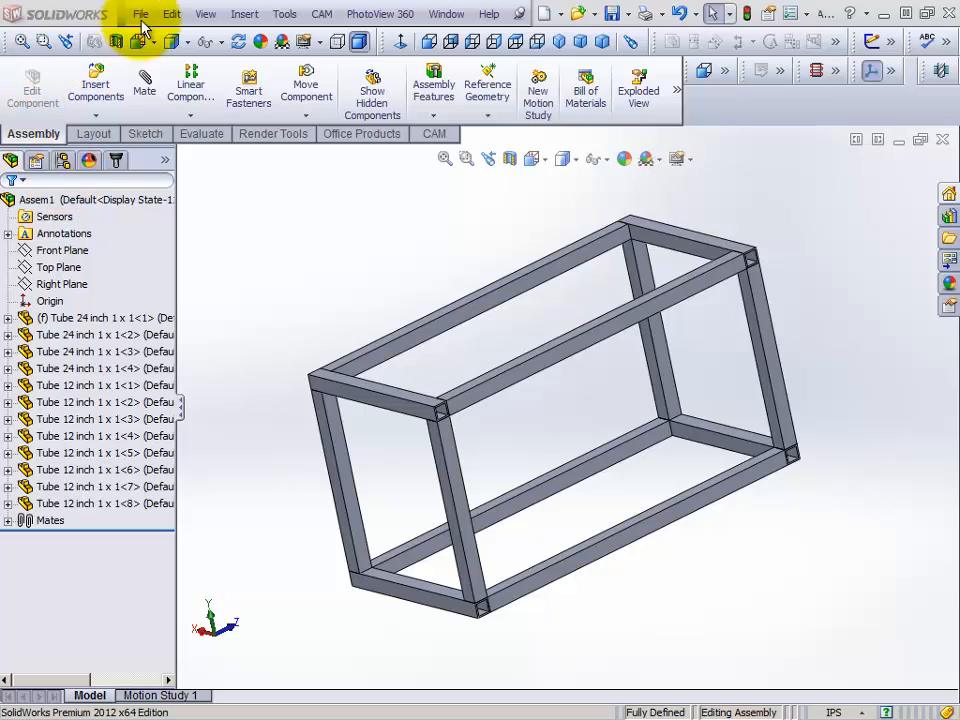
- Save the assembly as Frame Assembly in the Project Parts folder
click(141, 14)
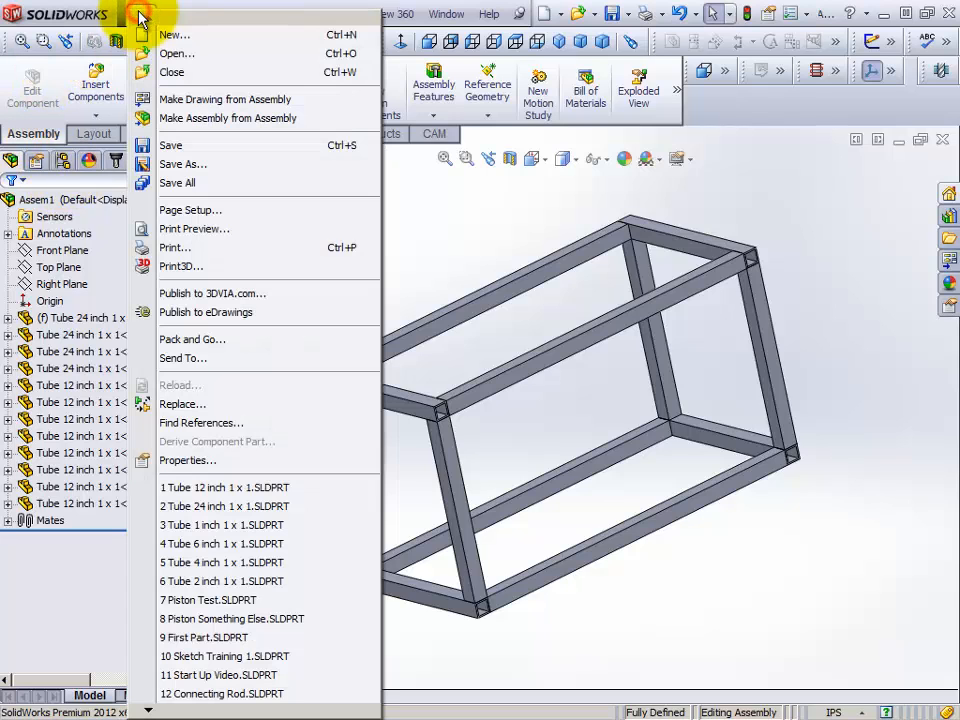
click(224, 166)
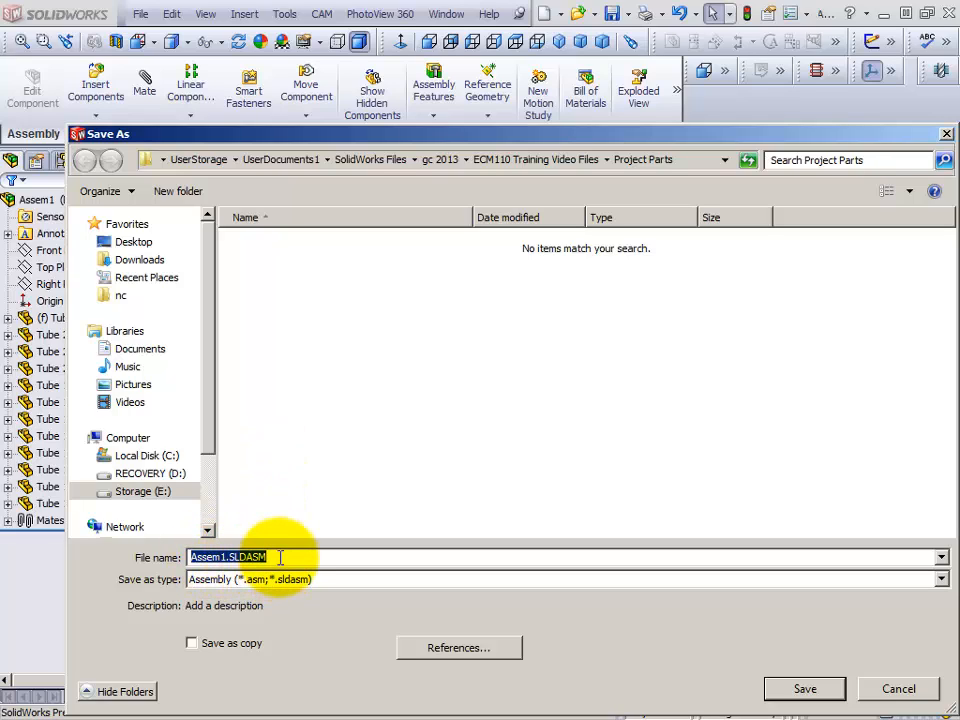
drag(276, 558, 187, 566)
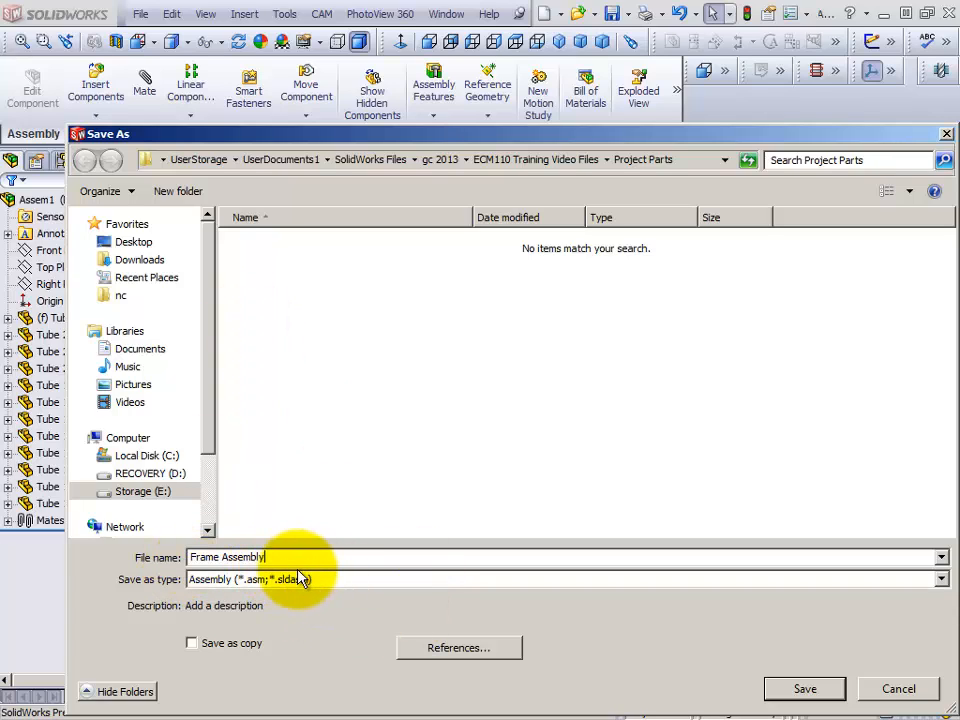
click(800, 690)
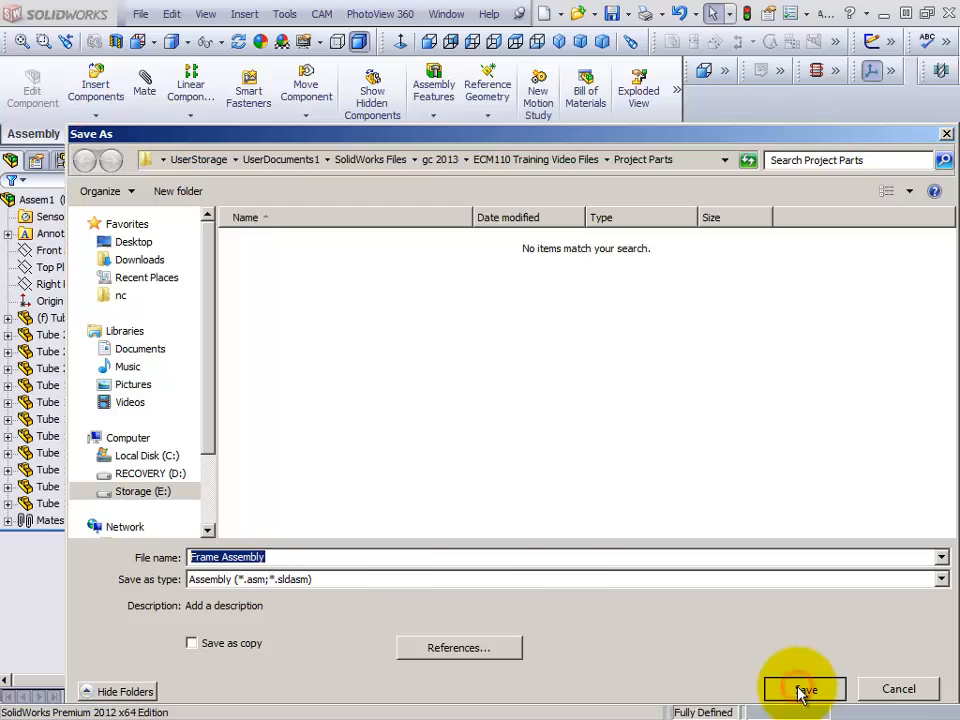
- Close the frame assembly and create a new part document
click(141, 15)
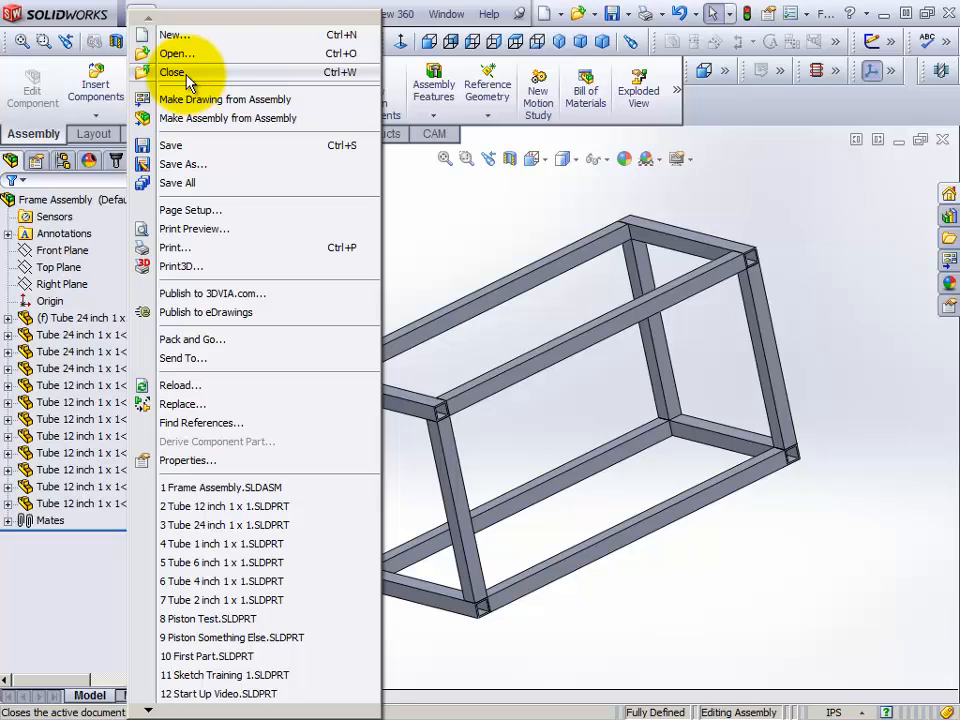
click(183, 74)
click(138, 16)
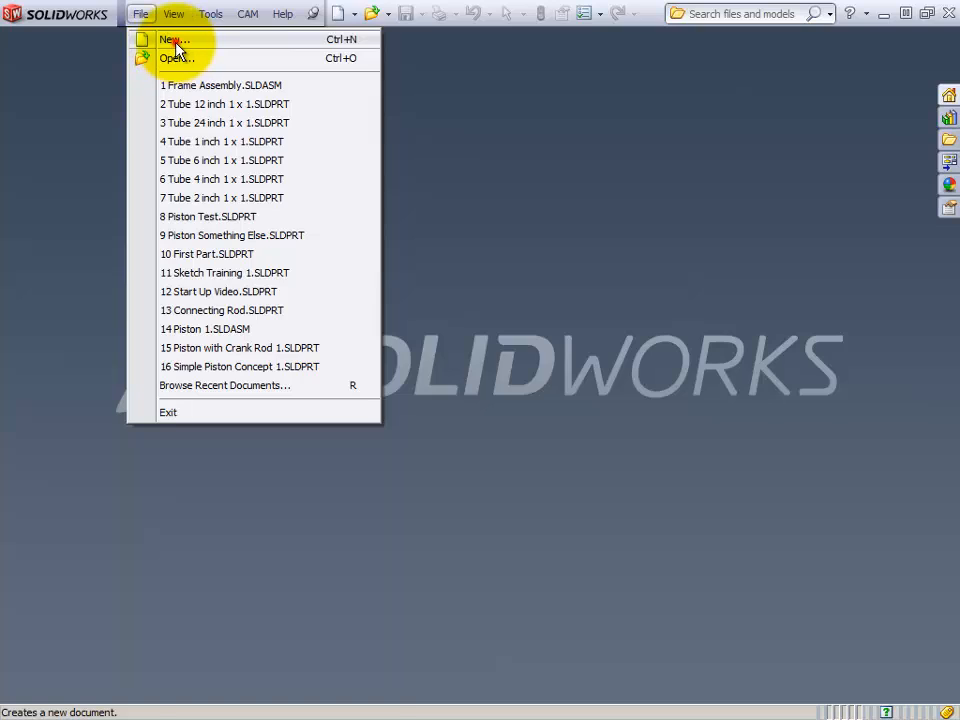
click(172, 41)
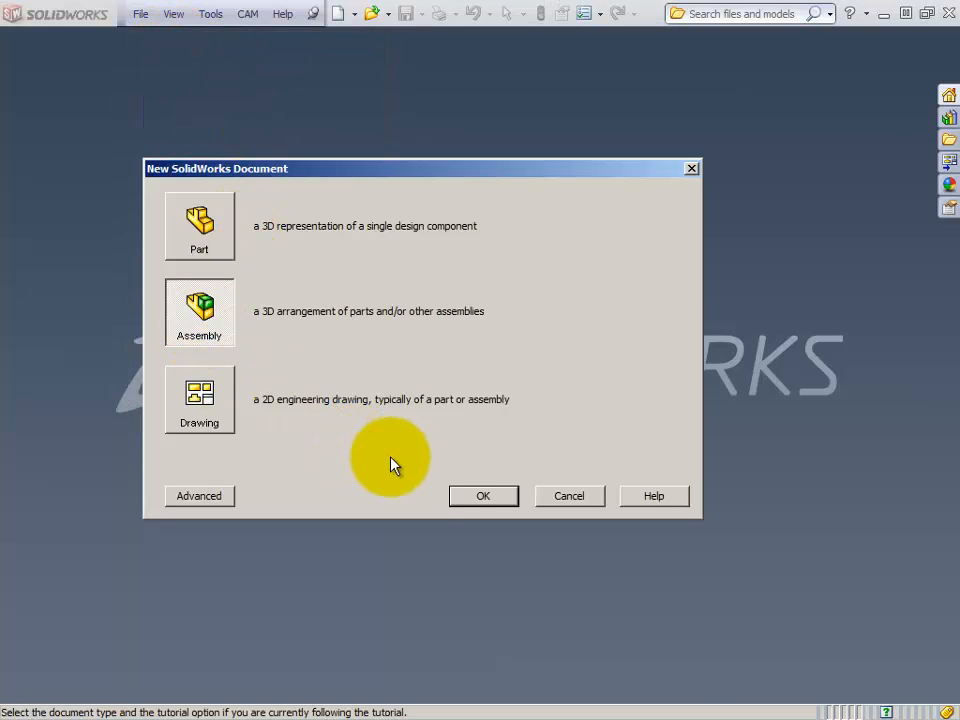
click(190, 226)
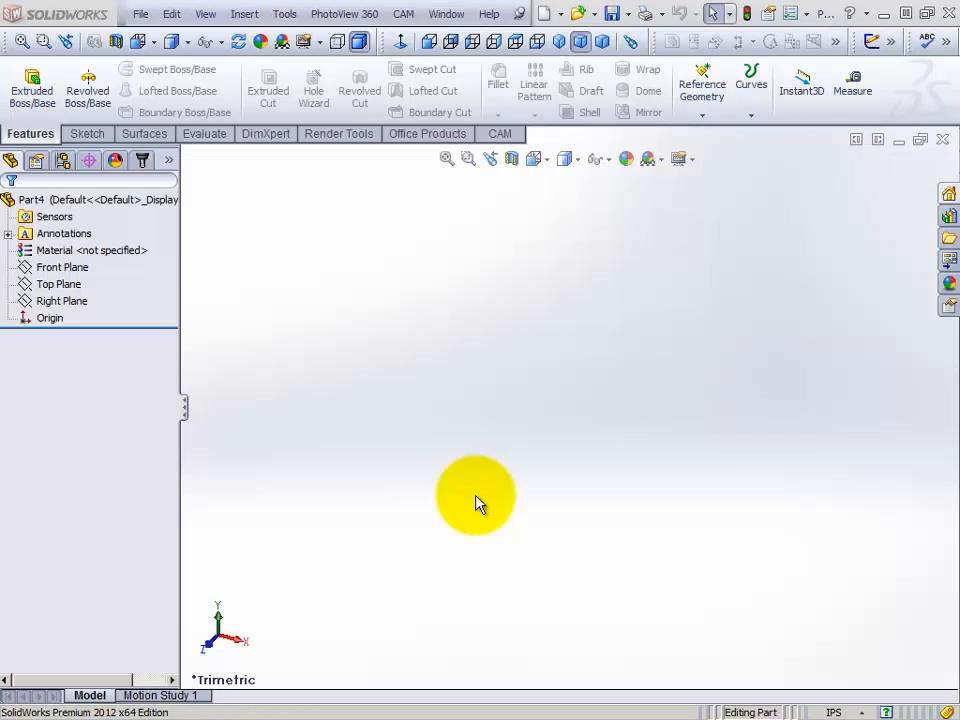
- Sketch a circle with a 1 in radius centred on the origin of the Front Plane
click(52, 268)
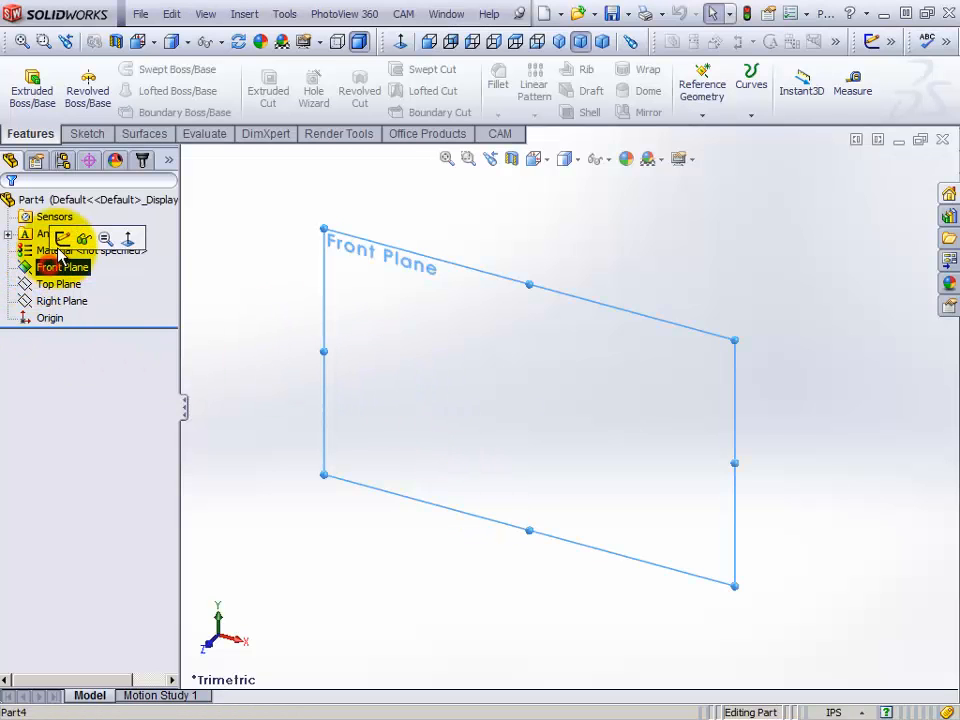
click(62, 240)
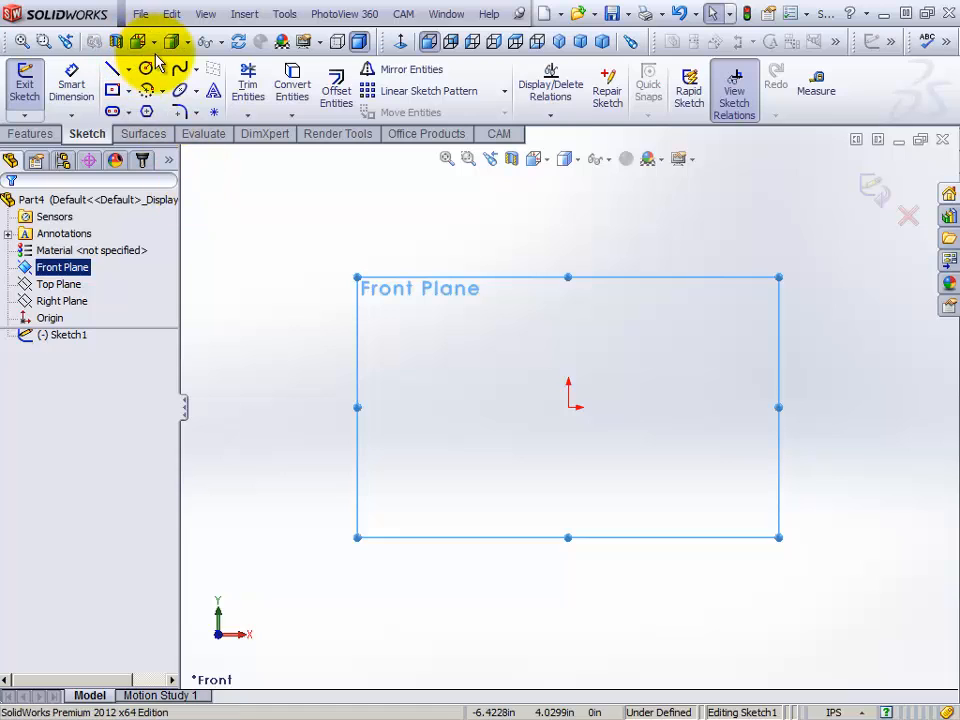
click(146, 70)
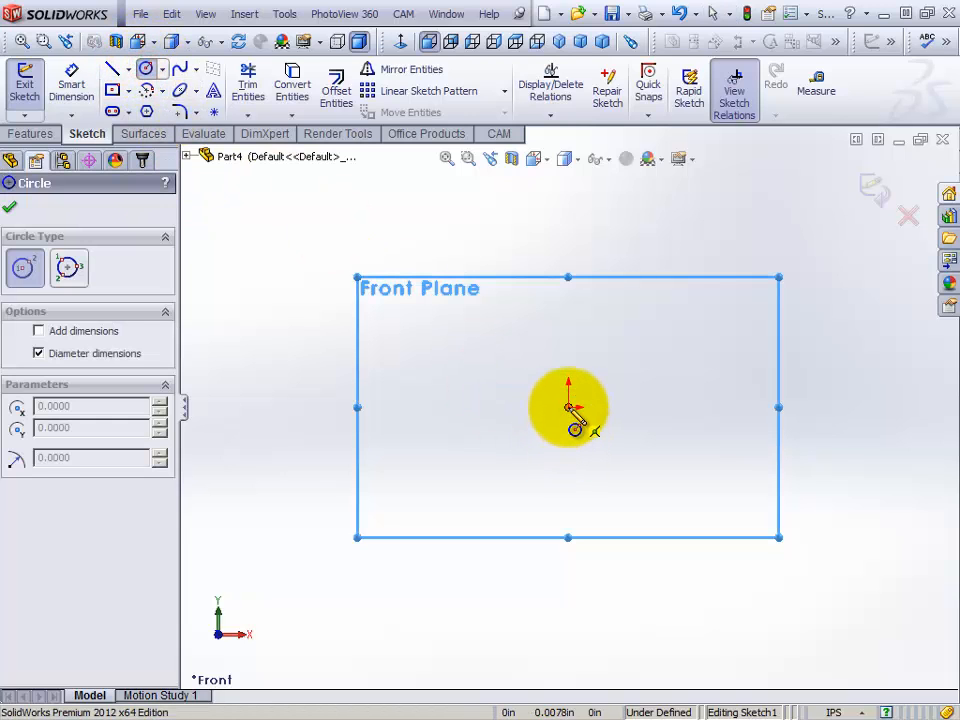
click(568, 407)
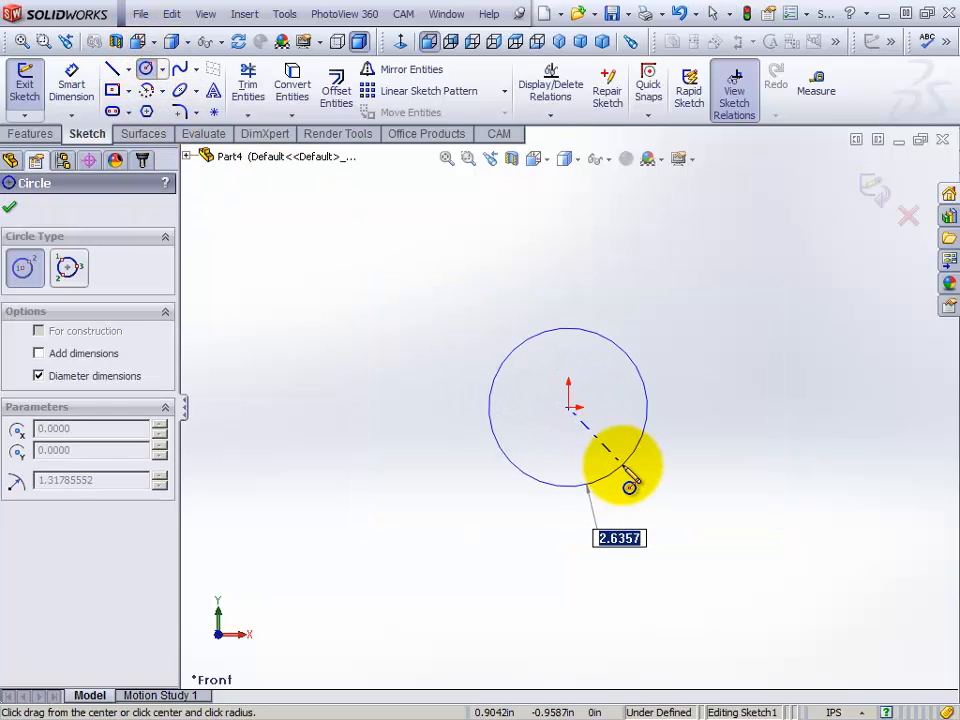
key(Return)
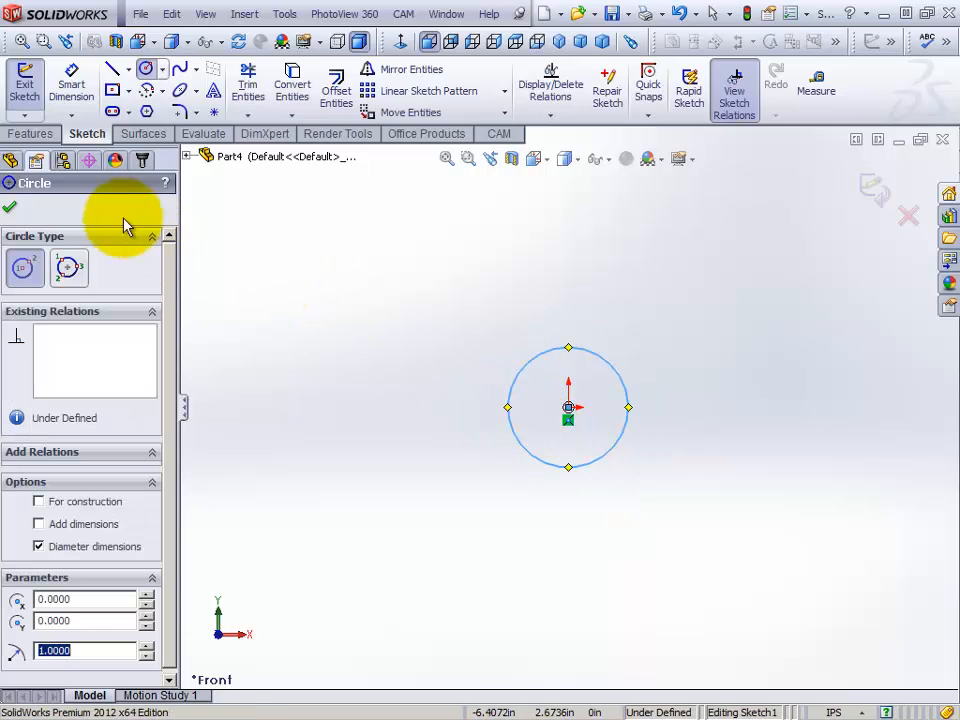
- Offset the circle 0.25 in inward with the direction reversed and the offset dimension added
click(340, 98)
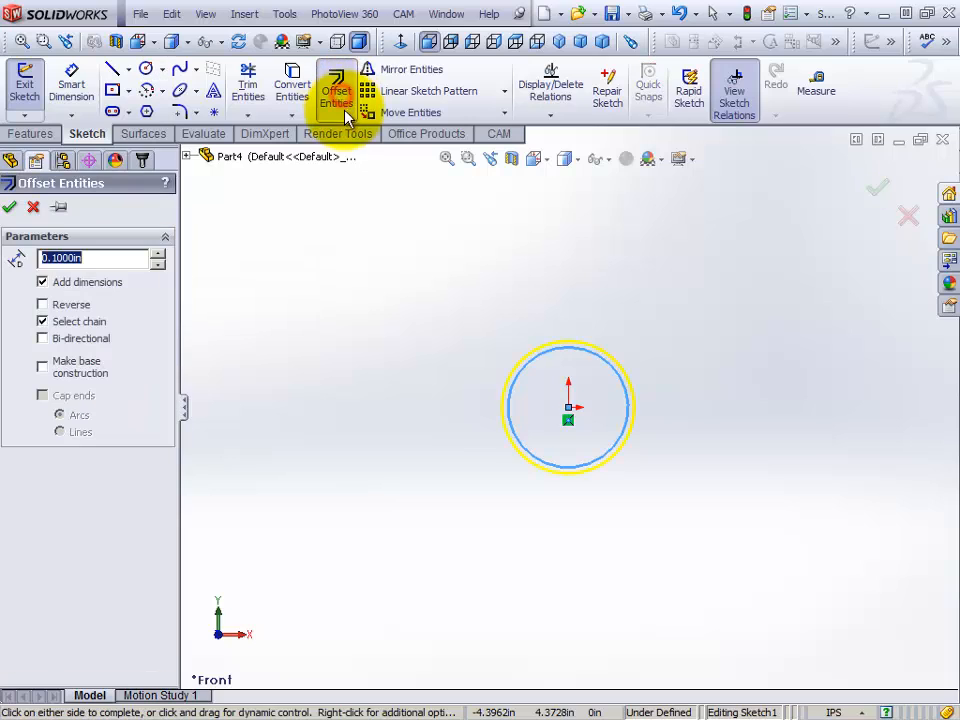
click(158, 254)
double_click(96, 257)
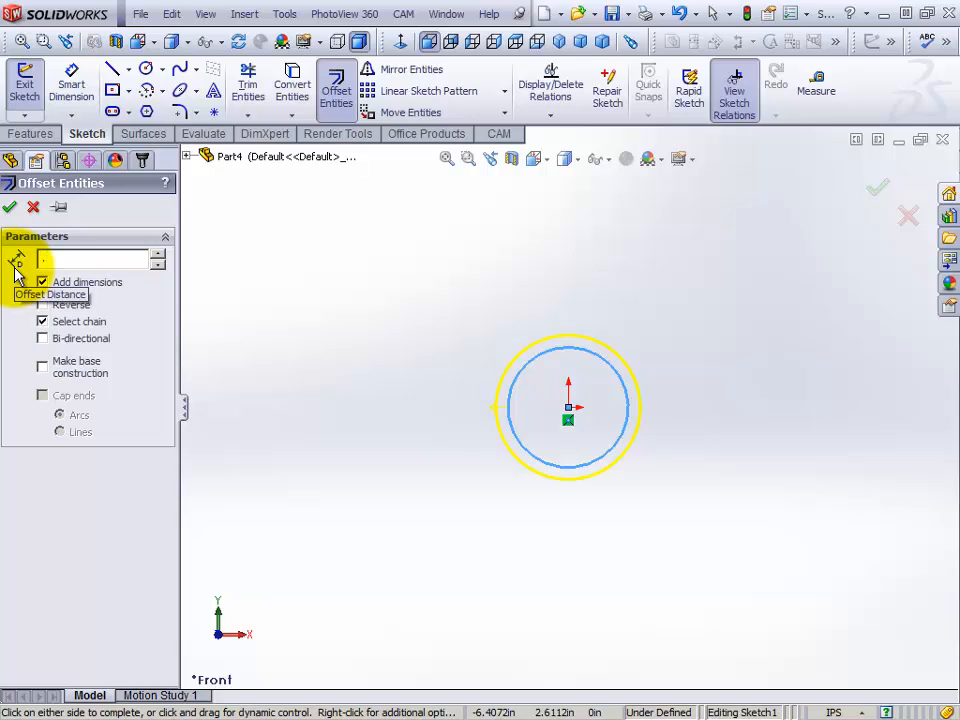
key(Return)
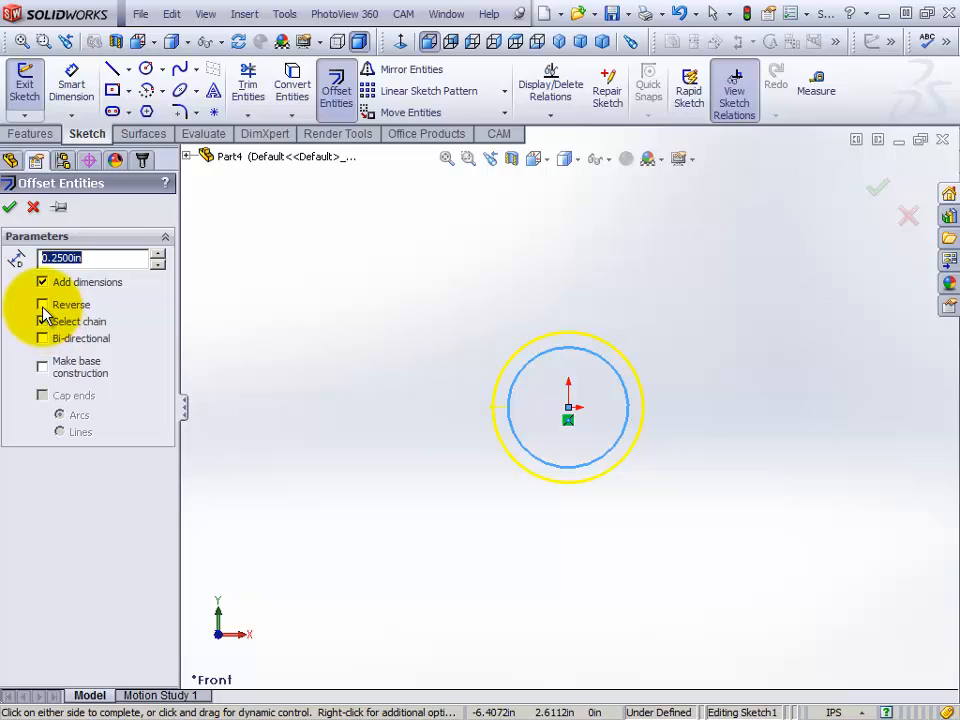
click(42, 304)
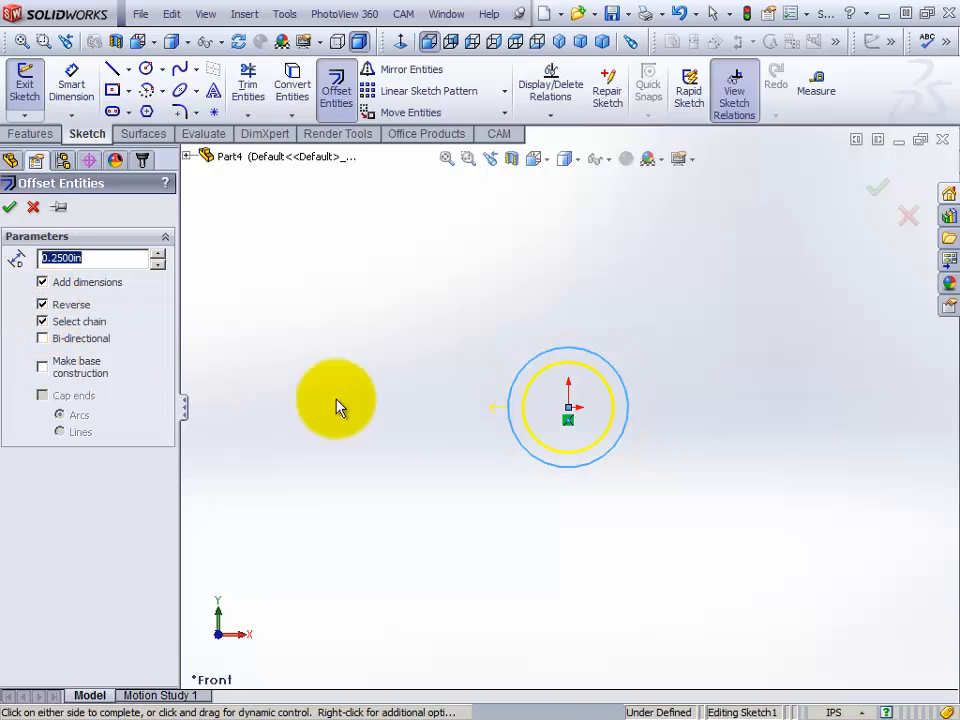
click(14, 207)
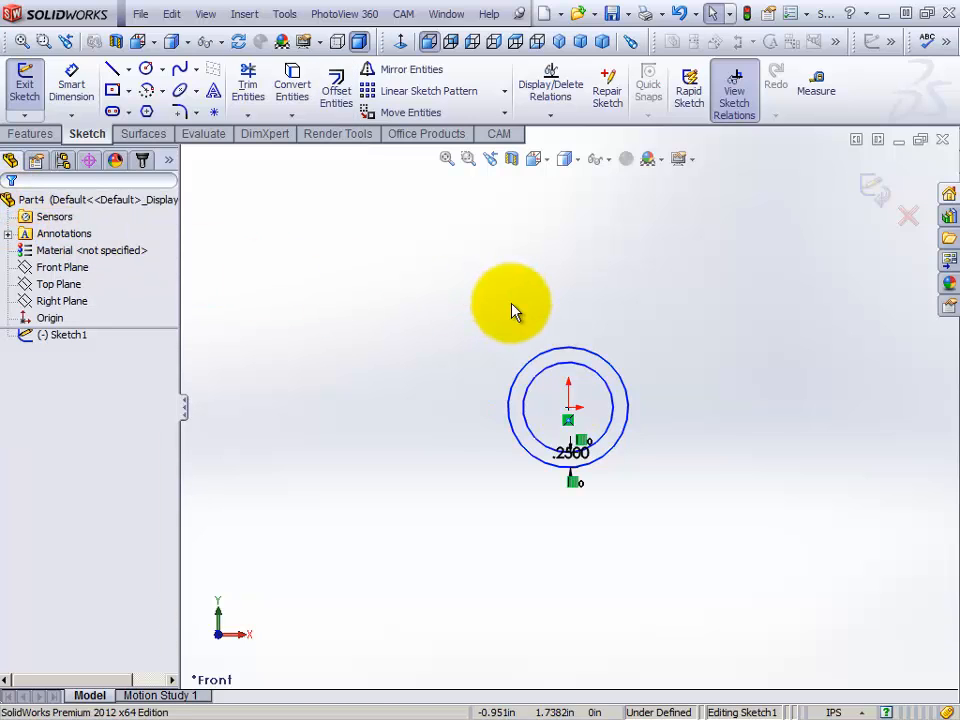
- Finish the ring sketch and extrude it as a blind boss to a depth of 1 in
click(26, 92)
click(34, 89)
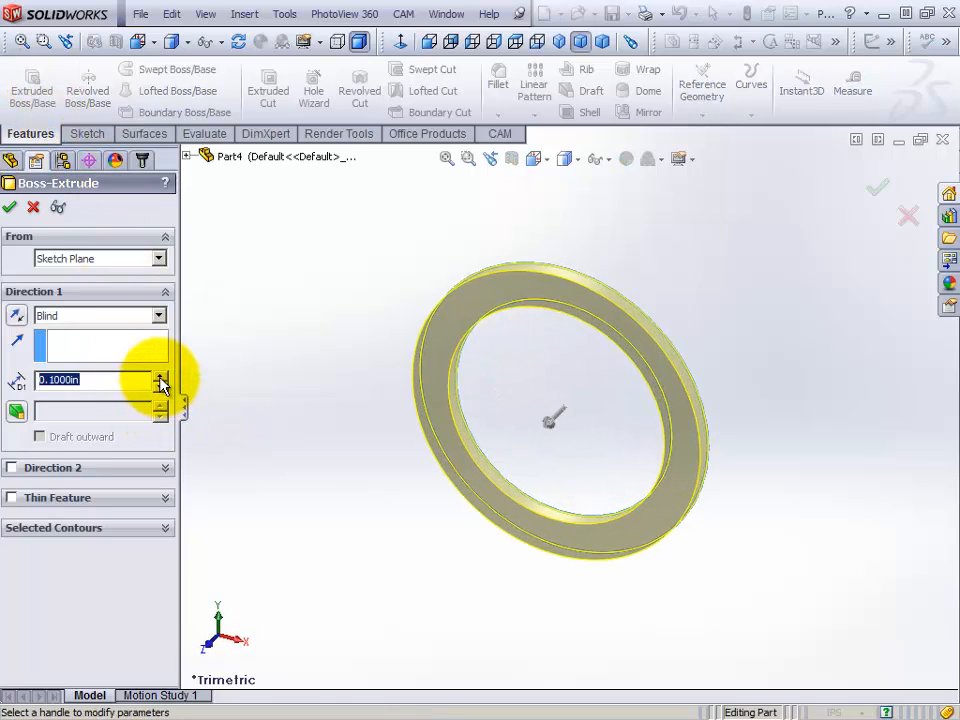
drag(161, 380, 161, 380)
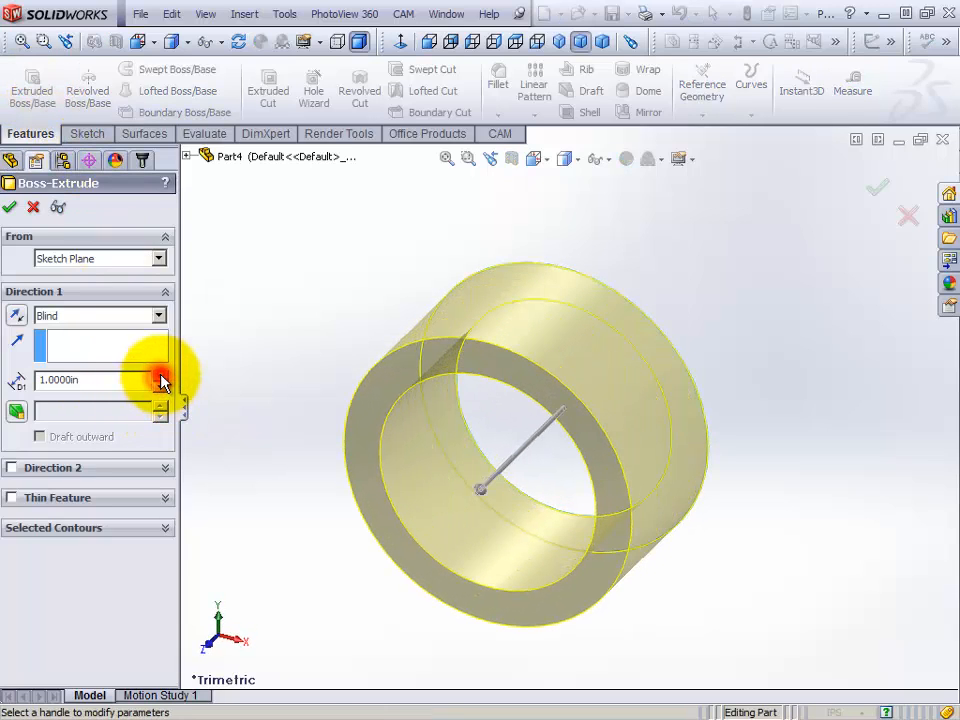
click(9, 208)
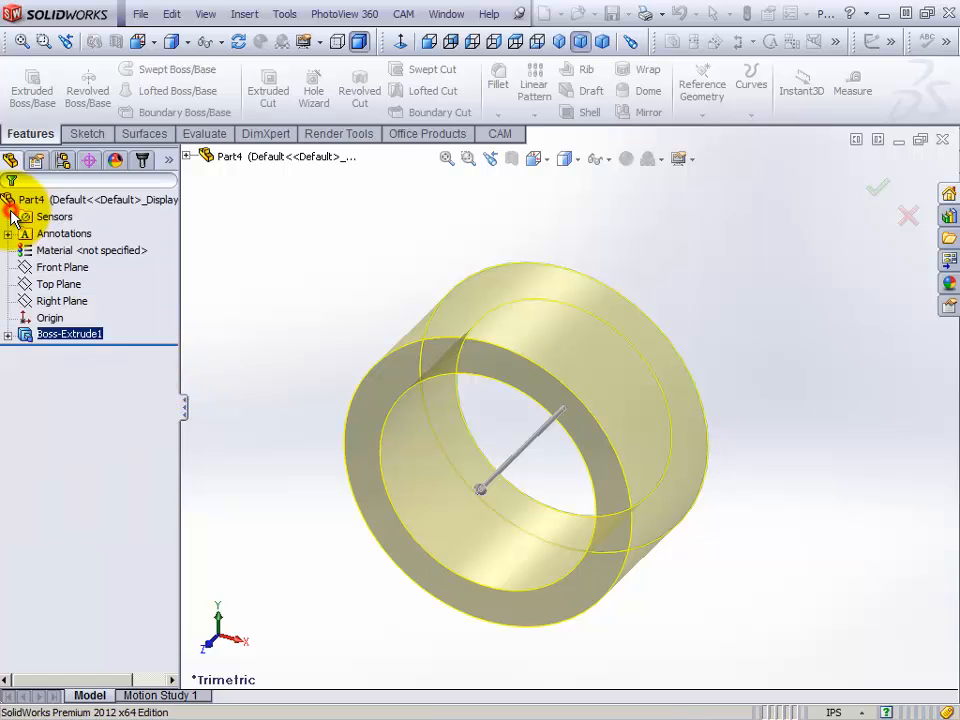
scroll(572, 505, up, 3)
scroll(572, 505, down, 2)
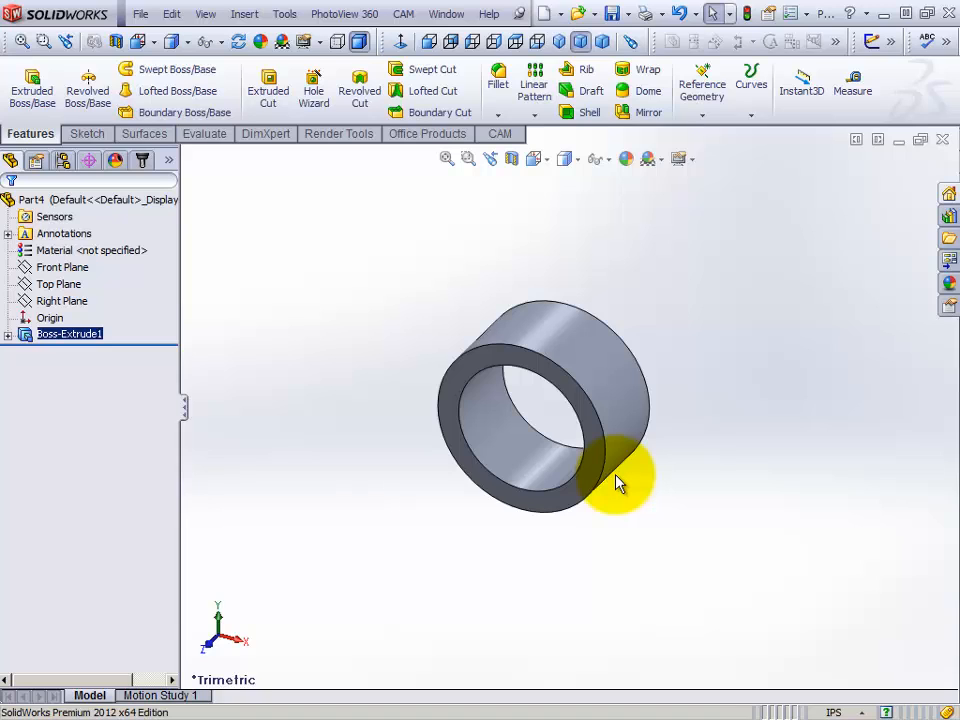
- Save the part as Spacer 1 inch Diameter 1 Inch Long in the Project Parts folder
click(141, 14)
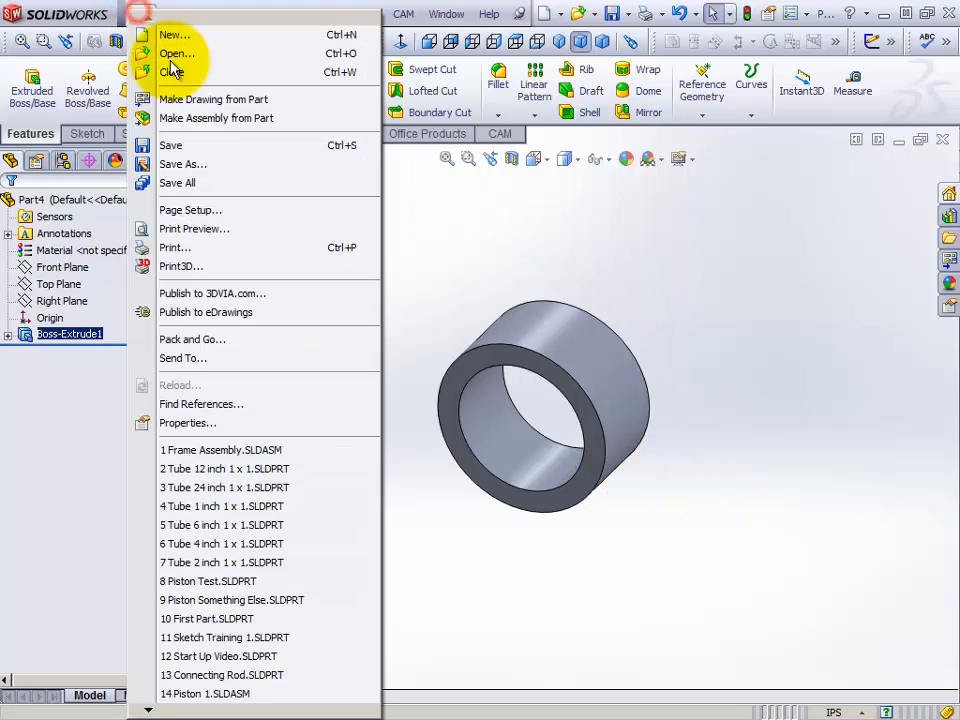
click(200, 165)
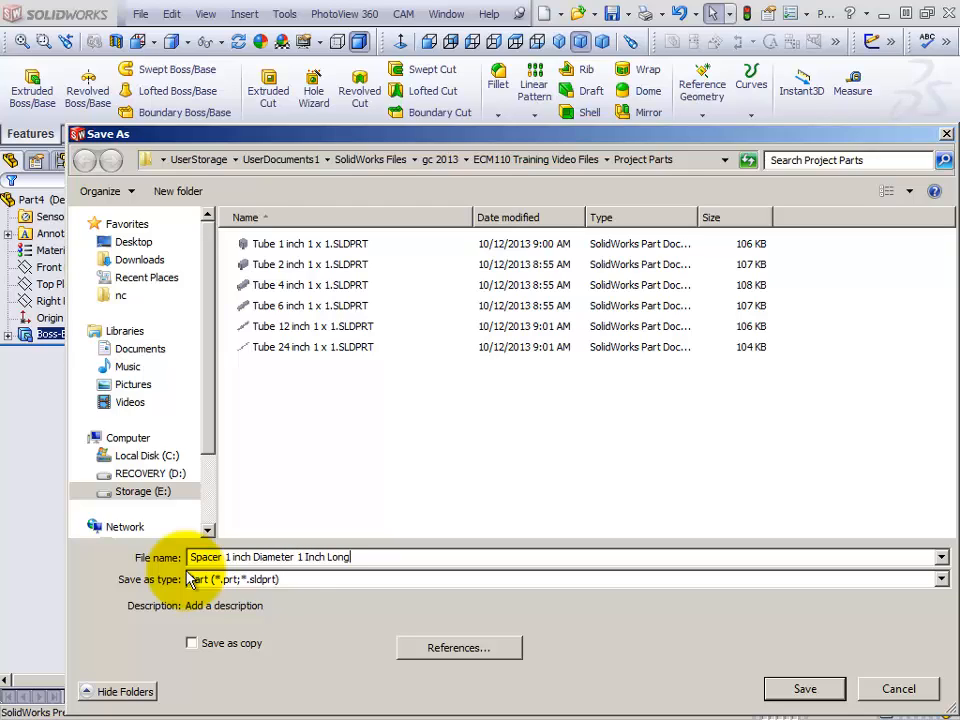
click(803, 688)
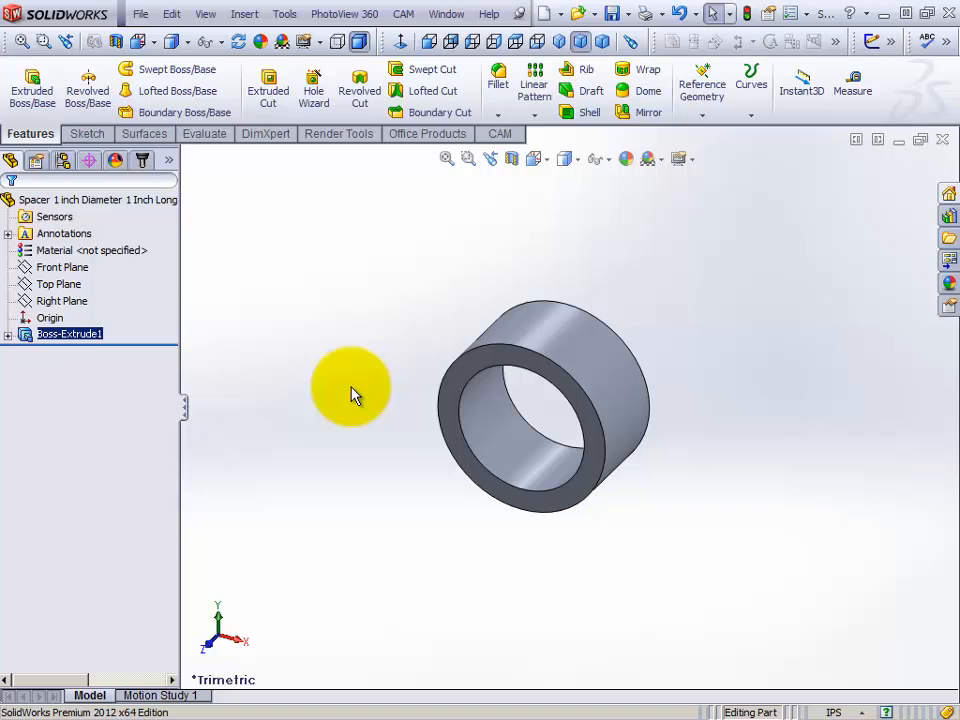
- Edit the spacer's extrusion and set its blind depth to 3 in
right_click(63, 341)
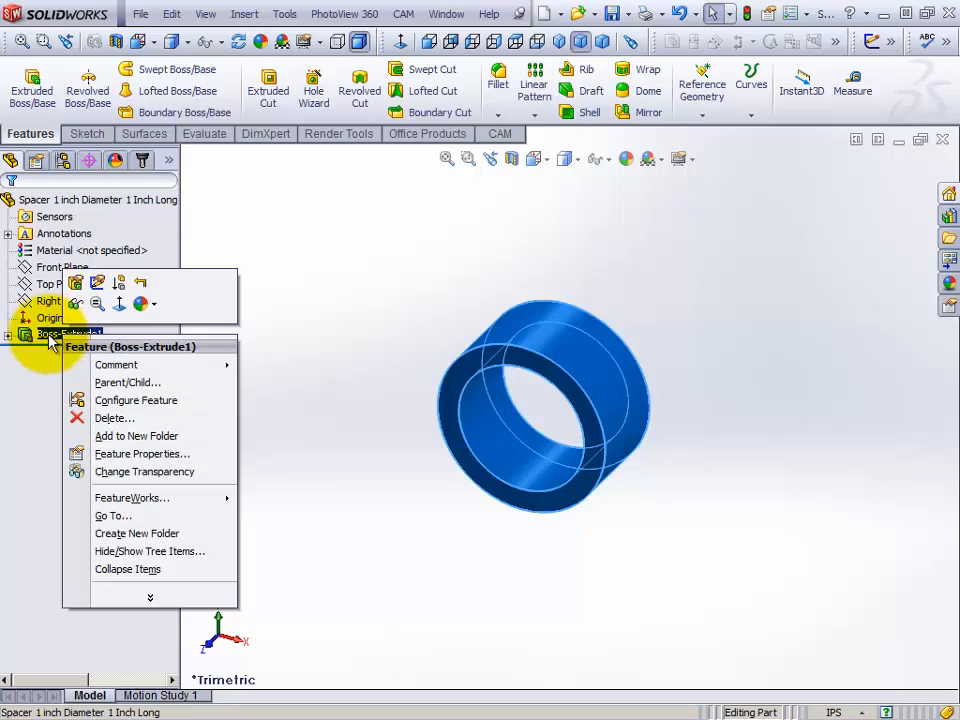
click(75, 283)
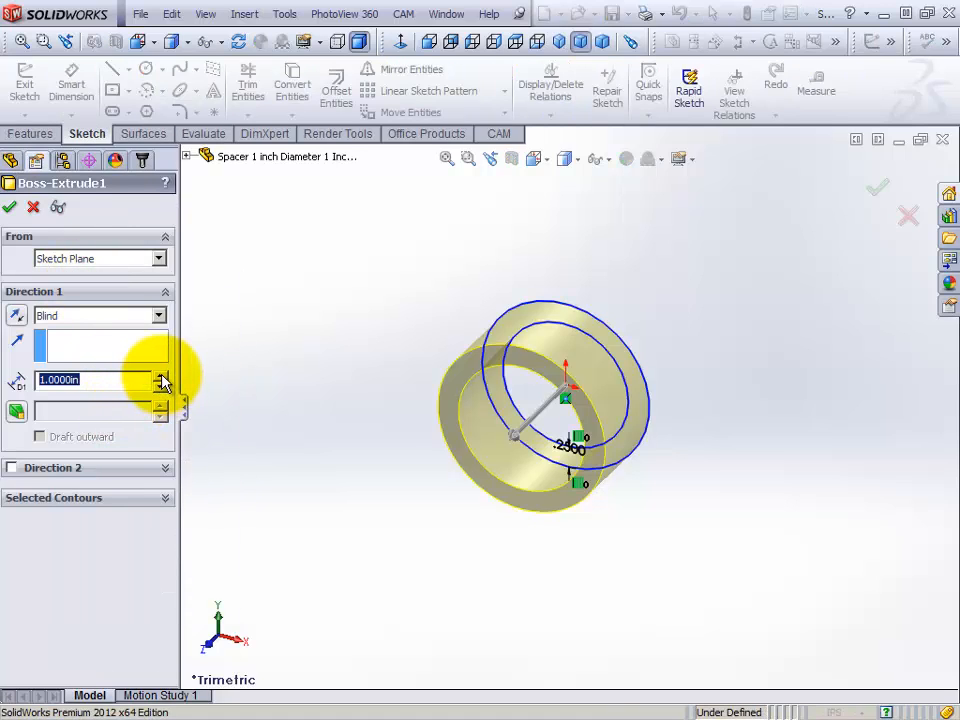
drag(162, 378, 162, 378)
click(161, 387)
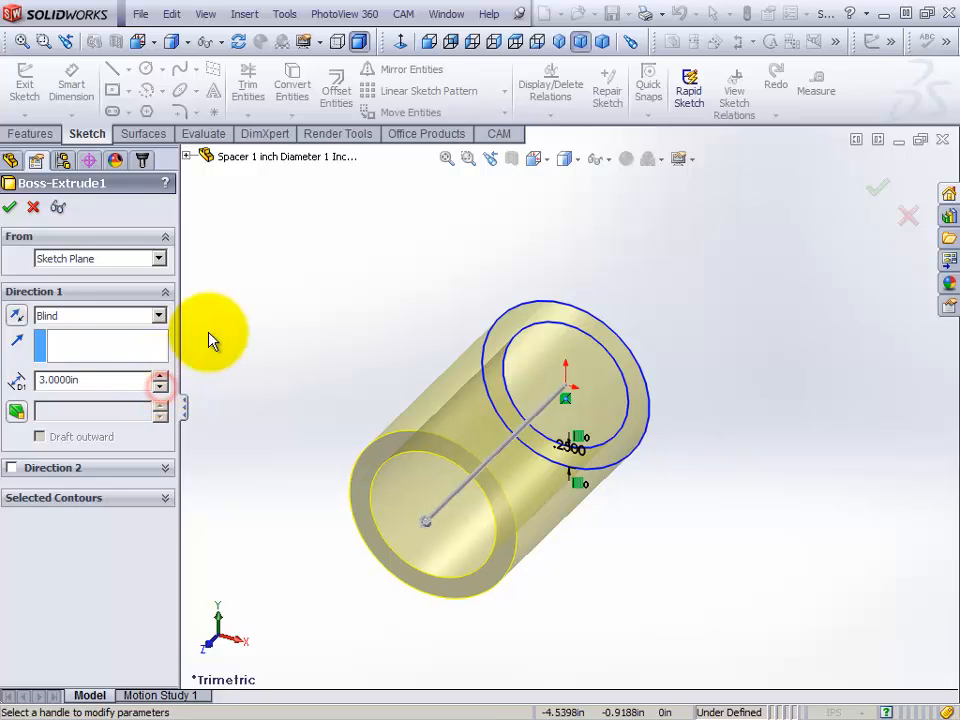
click(10, 208)
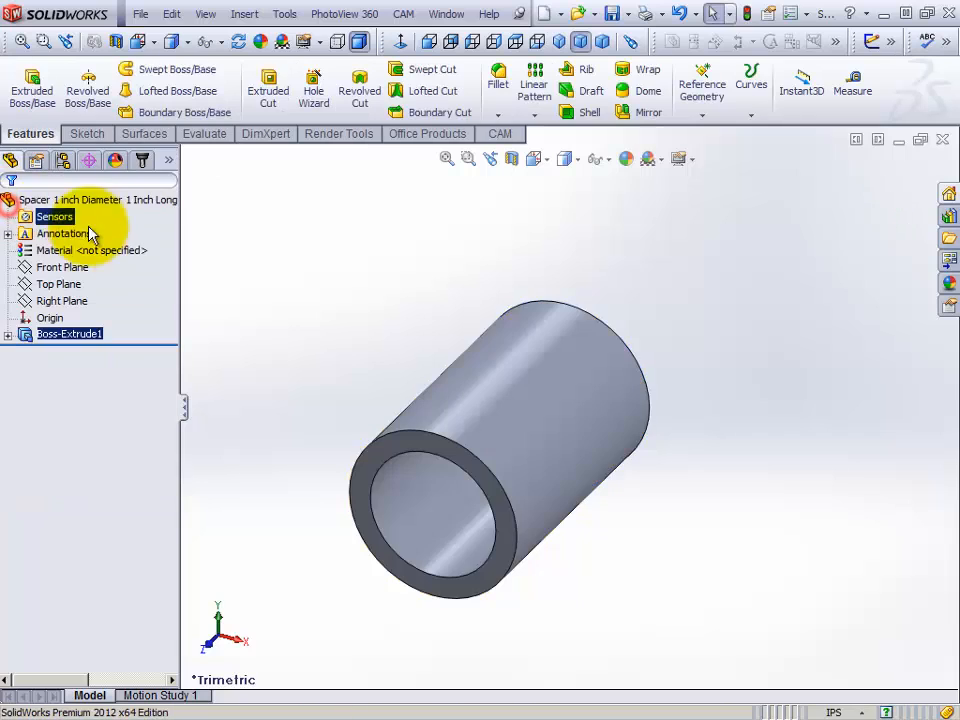
- Save the lengthened spacer under the new name Spacer 1 inch Diameter 3 Inch Long in the Project Parts folder
click(140, 14)
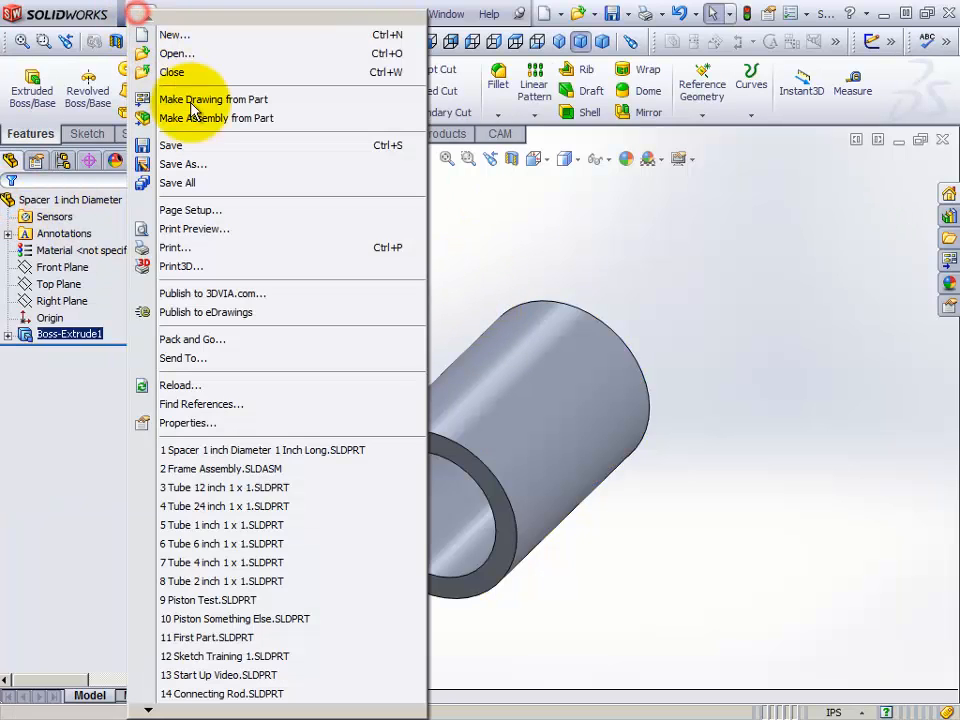
click(231, 163)
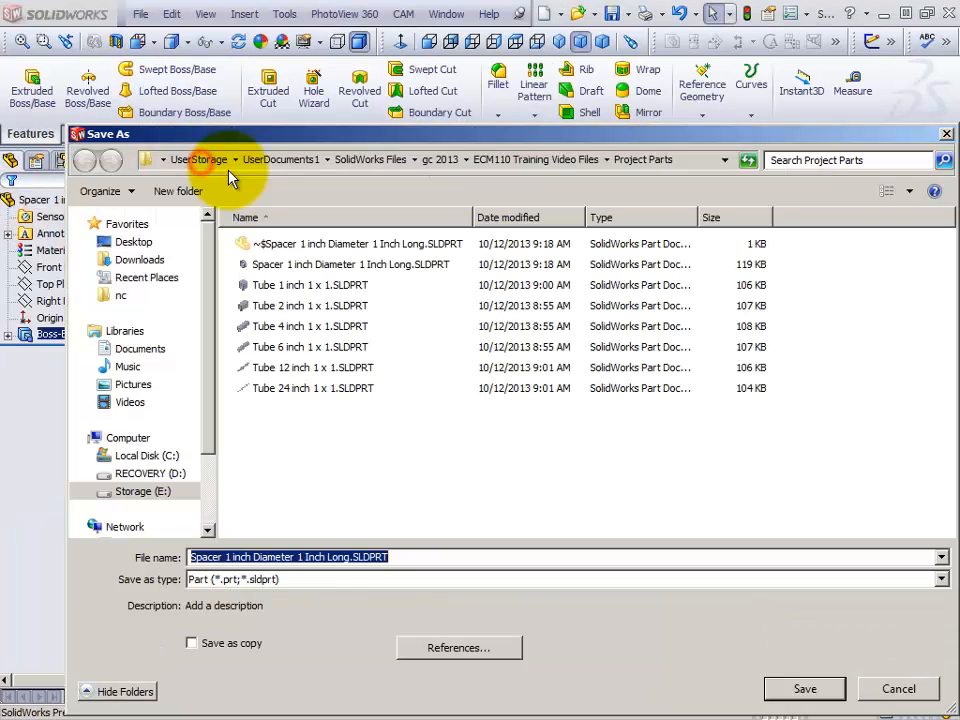
click(251, 556)
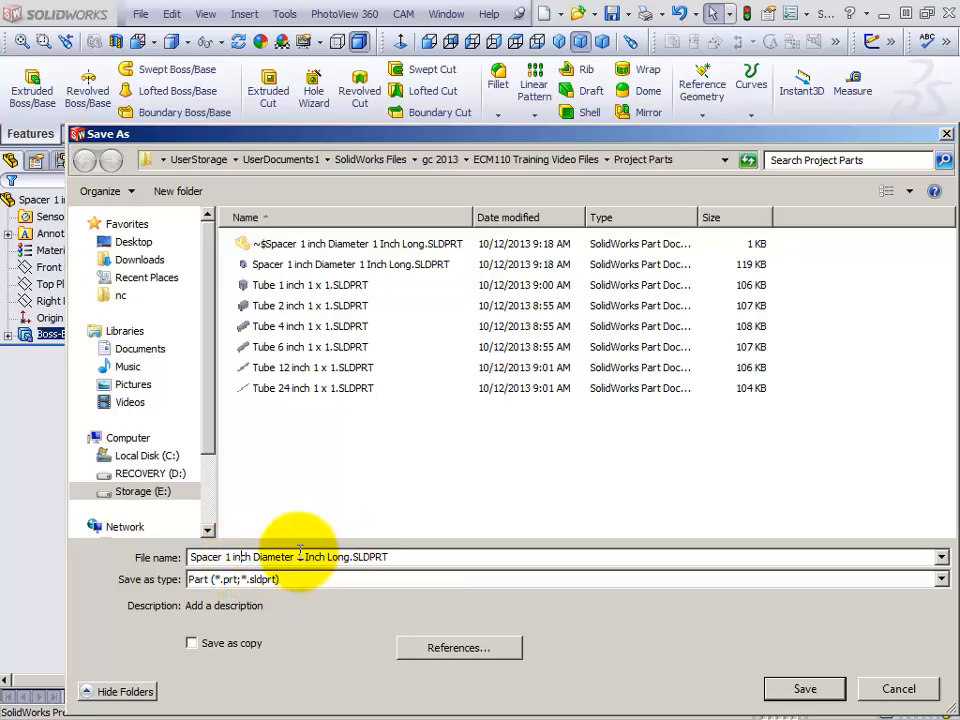
drag(297, 556, 303, 556)
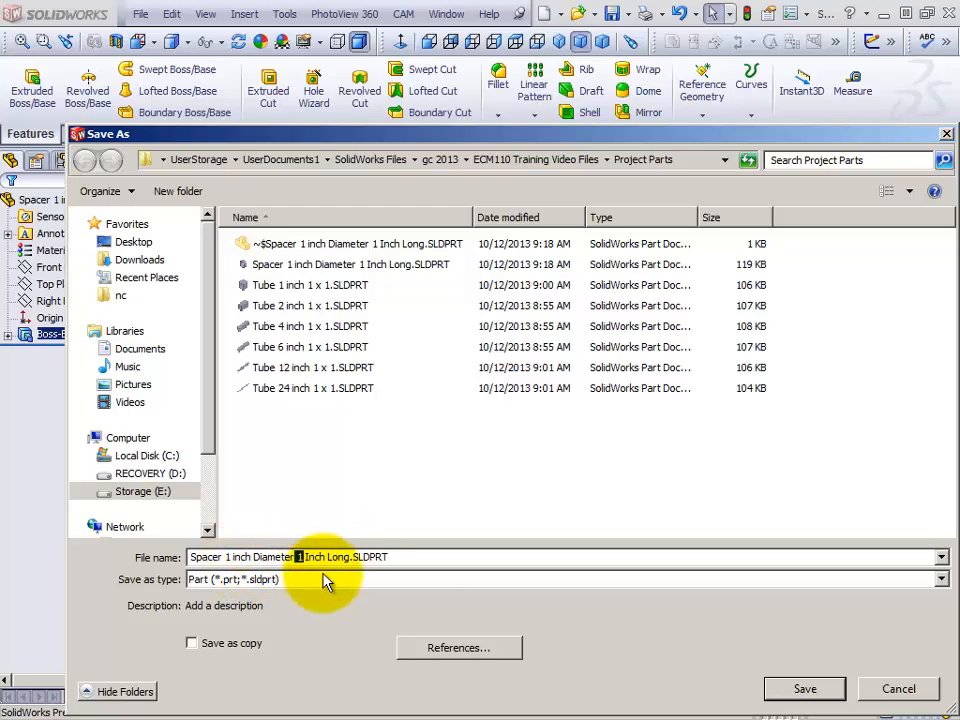
text(3)
click(297, 556)
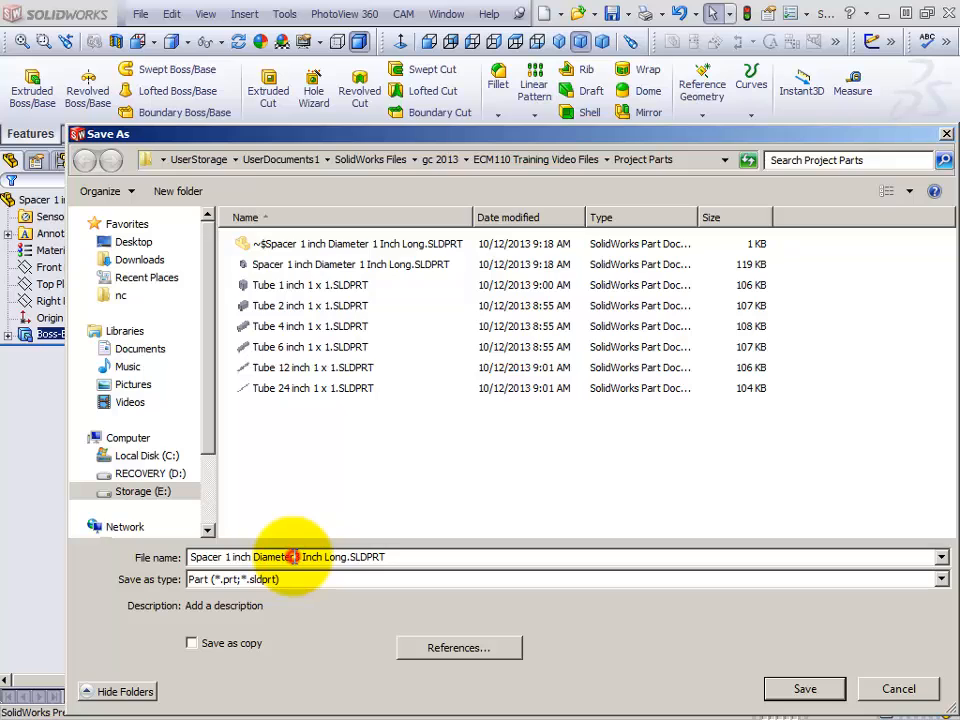
click(801, 688)
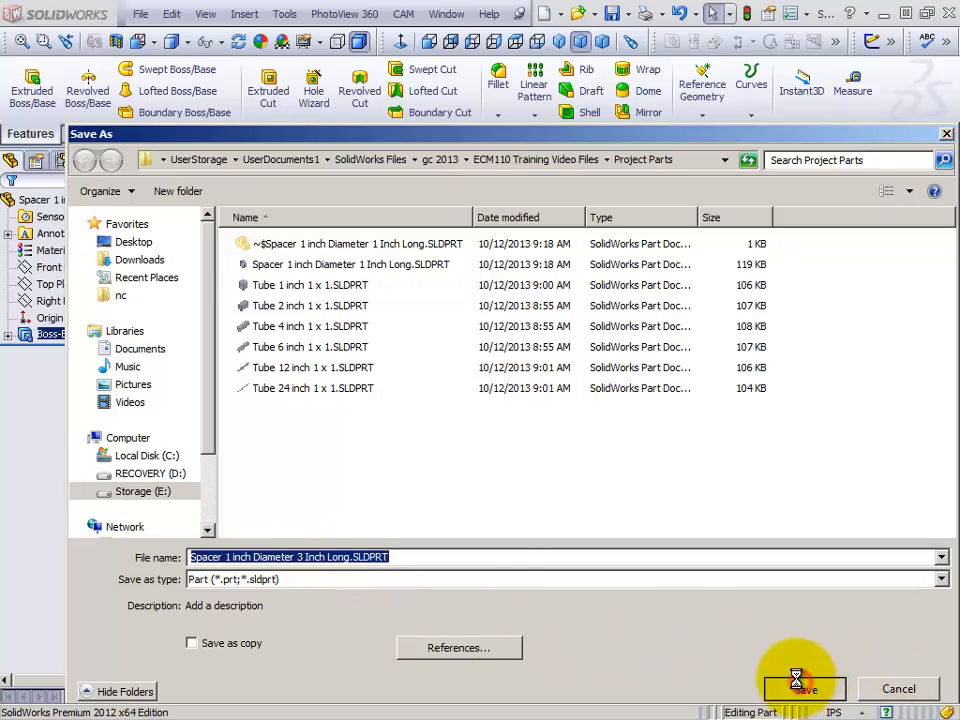
- Close the spacer part and create a new part document
click(141, 15)
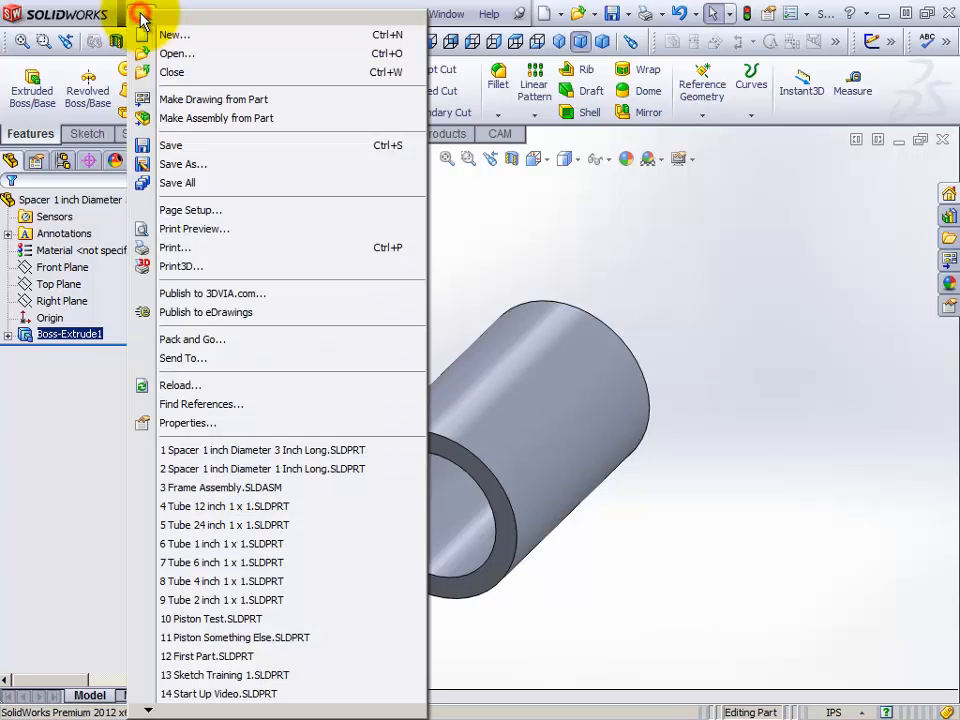
click(172, 72)
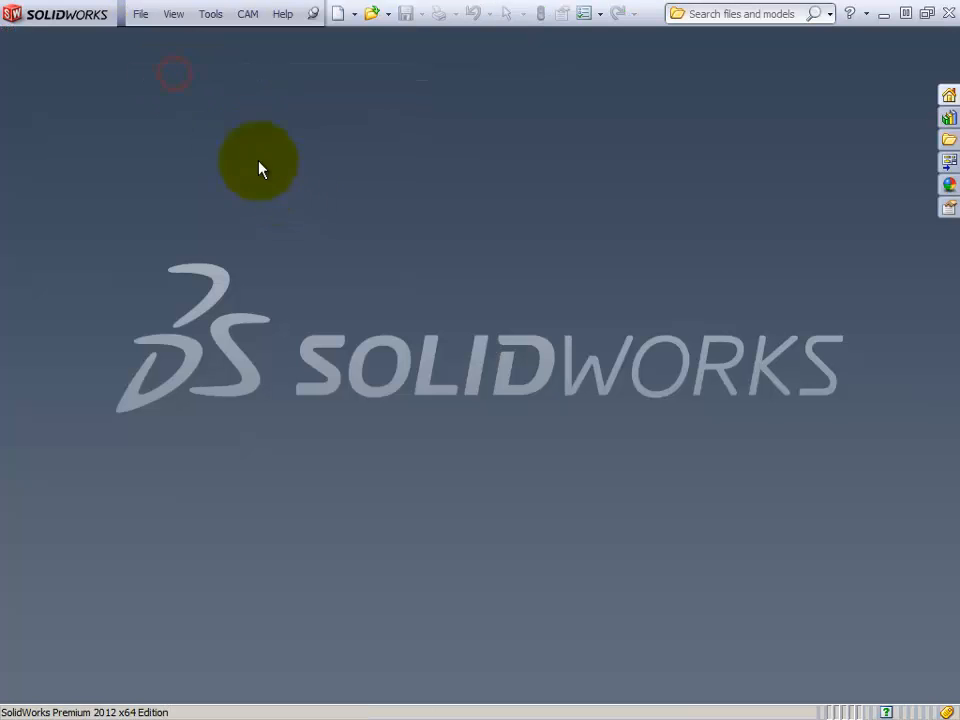
click(140, 14)
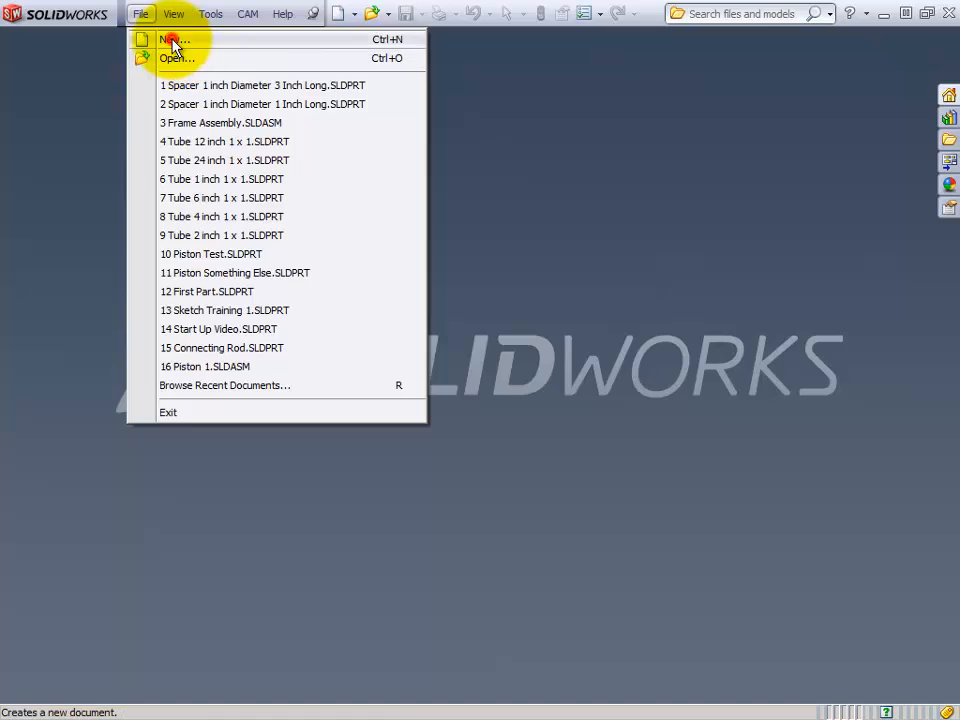
click(170, 39)
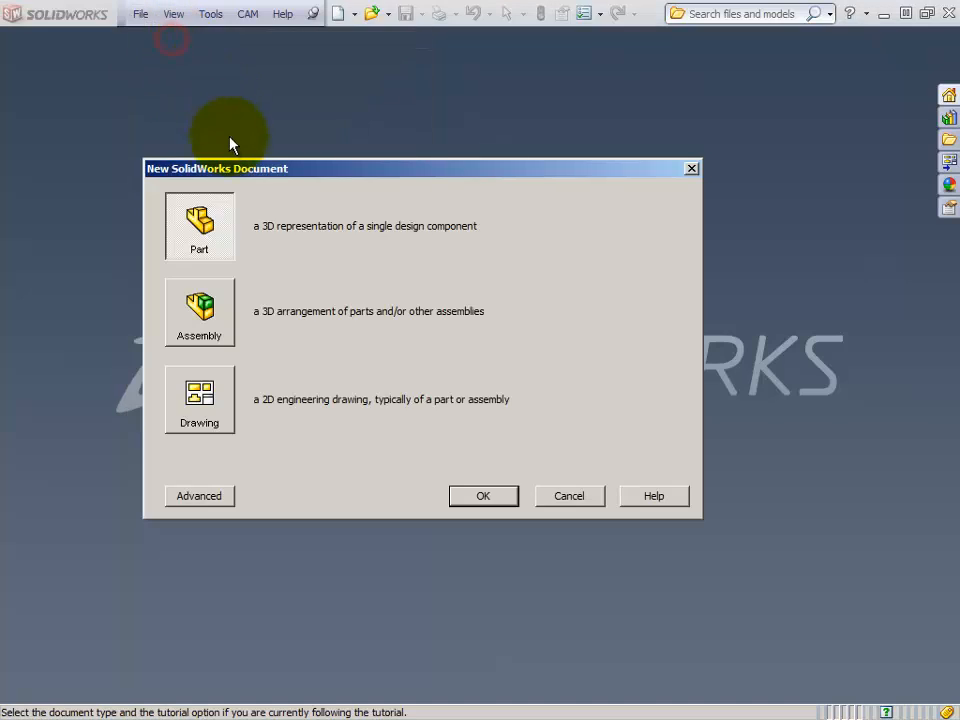
click(486, 500)
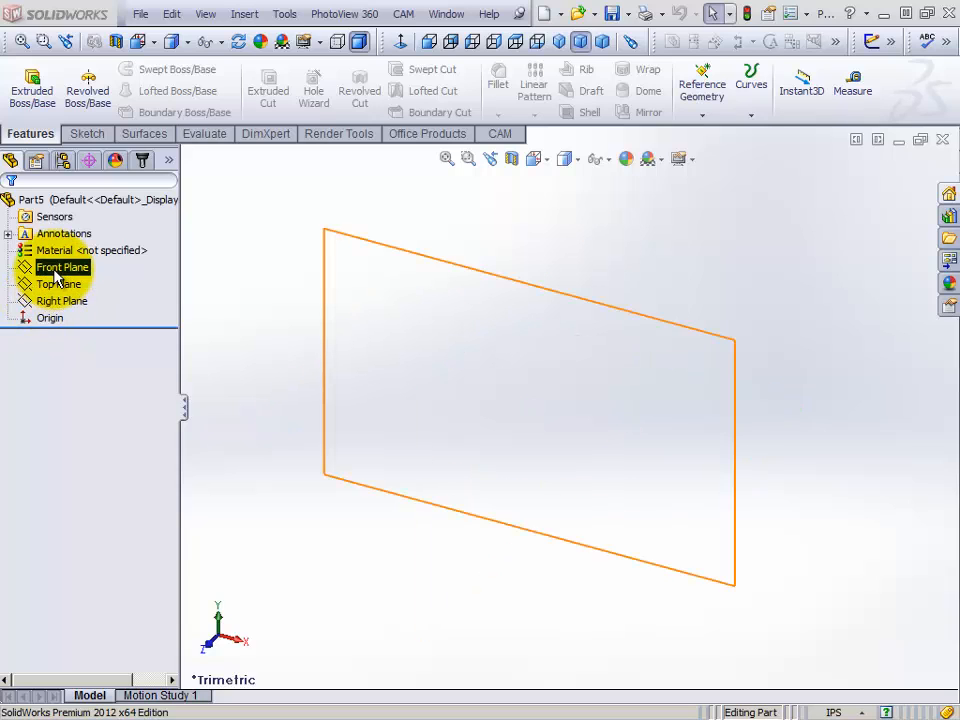
- Sketch a circle with a 0.50 in diameter centred on the origin of the Front Plane
click(57, 270)
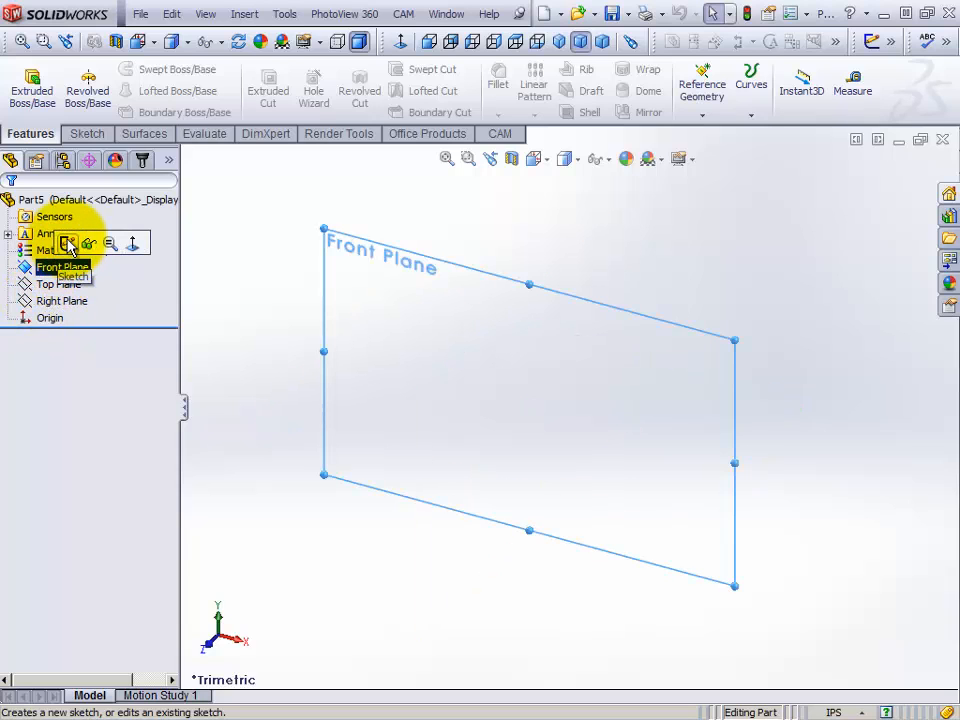
click(68, 246)
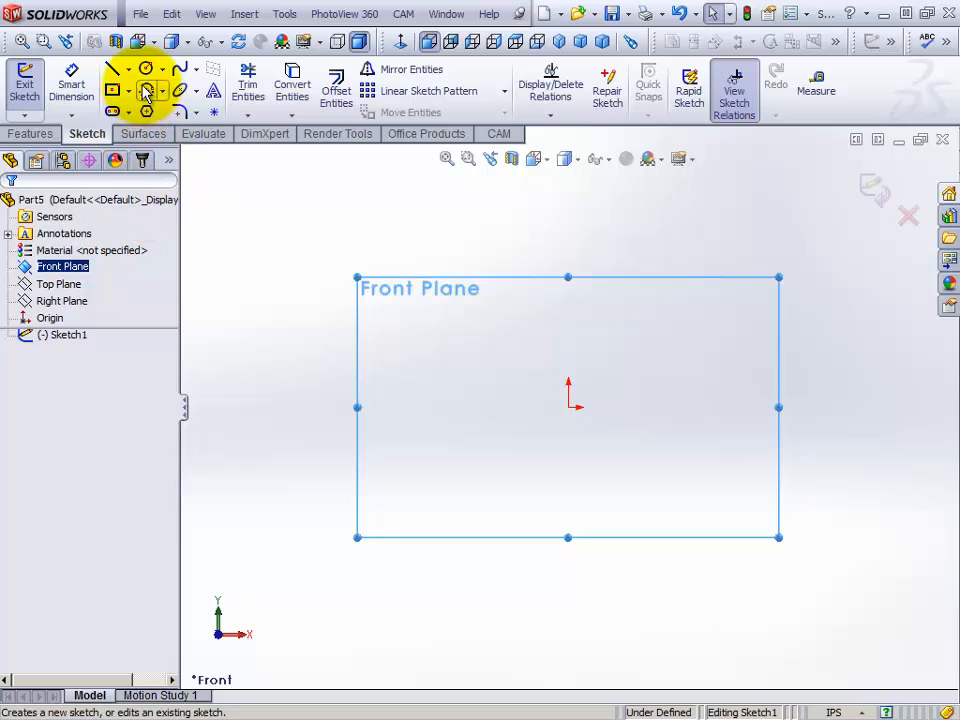
click(146, 70)
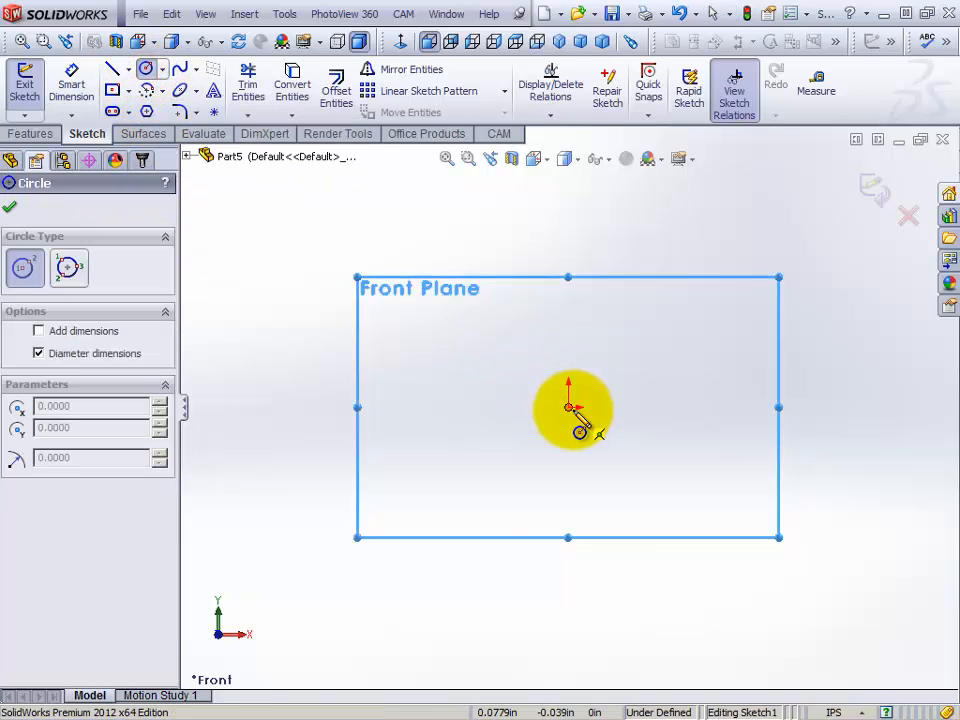
drag(570, 408, 590, 428)
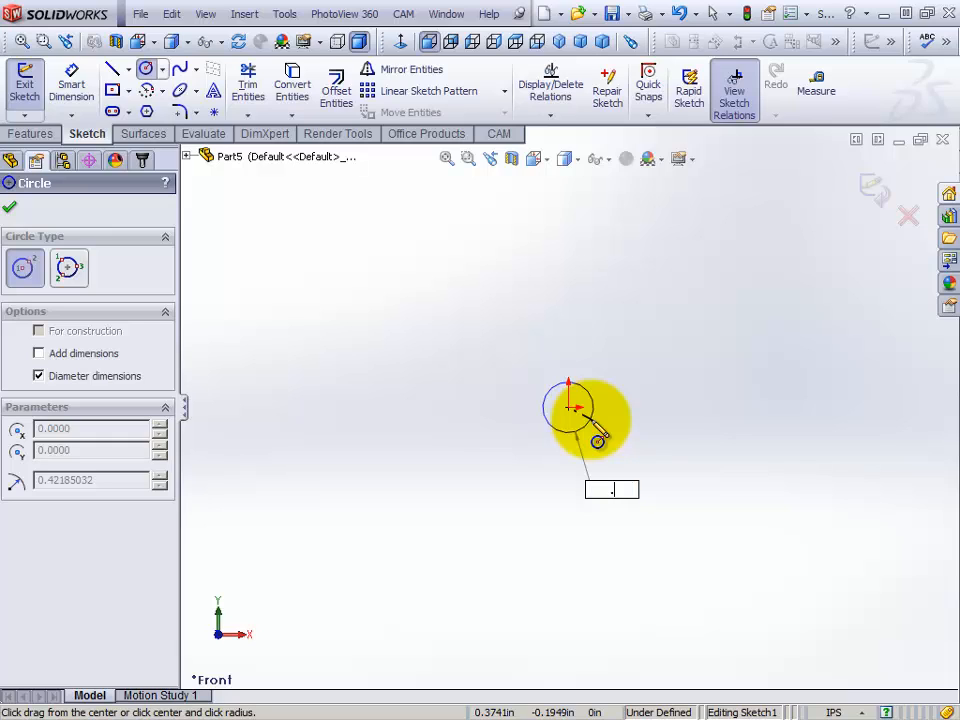
text(.50)
key(Return)
key(Escape)
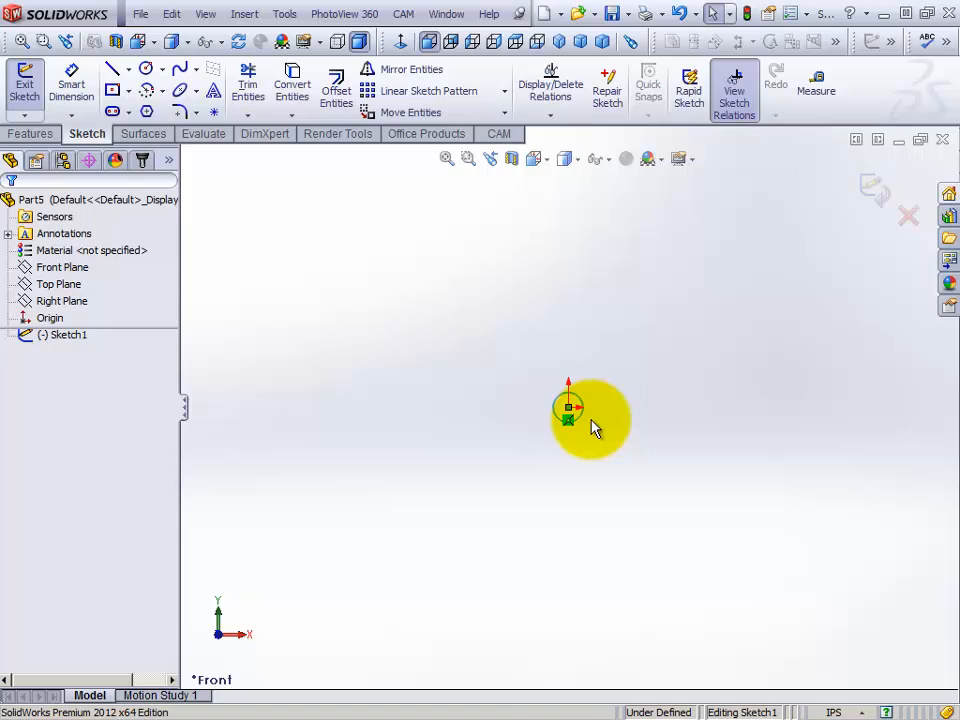
- Add a diameter dimension to the circle with Smart Dimension, placing it beside the circle
click(72, 88)
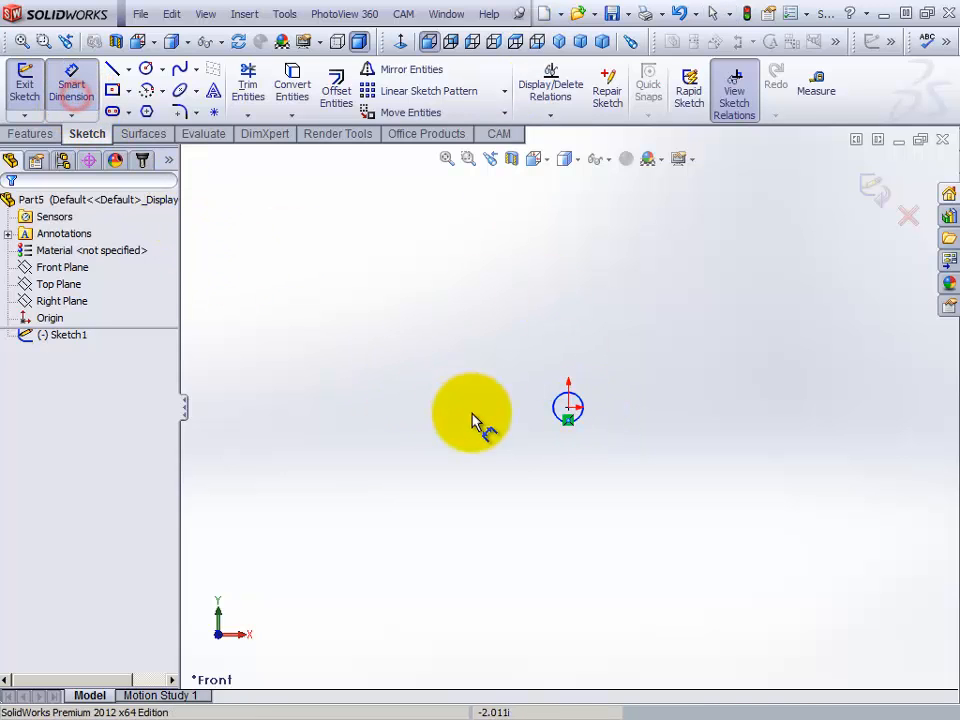
click(568, 416)
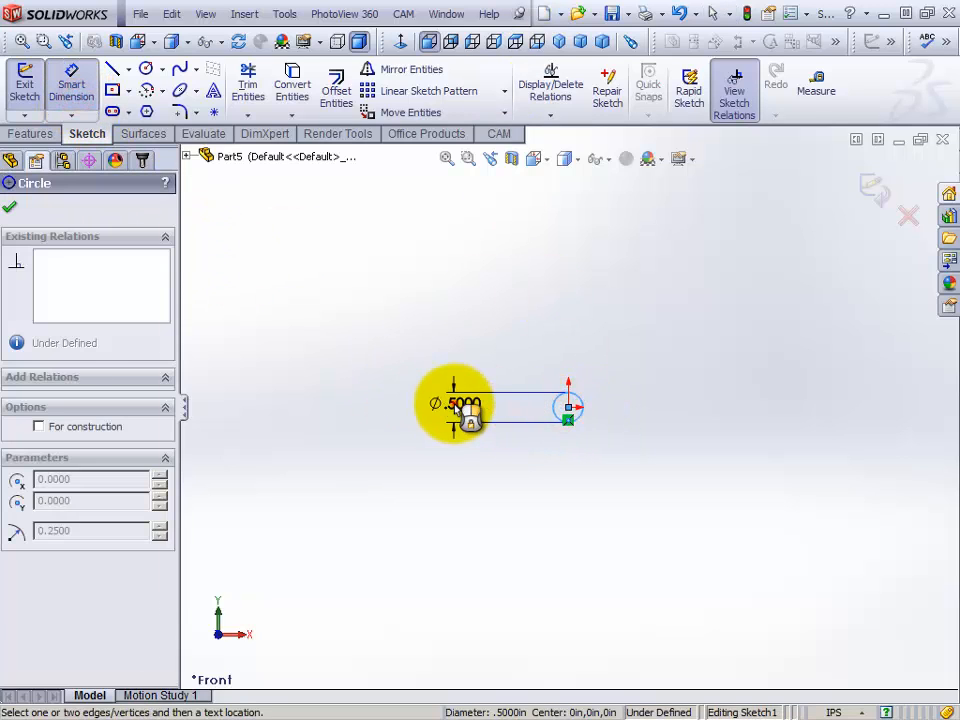
click(456, 408)
click(305, 446)
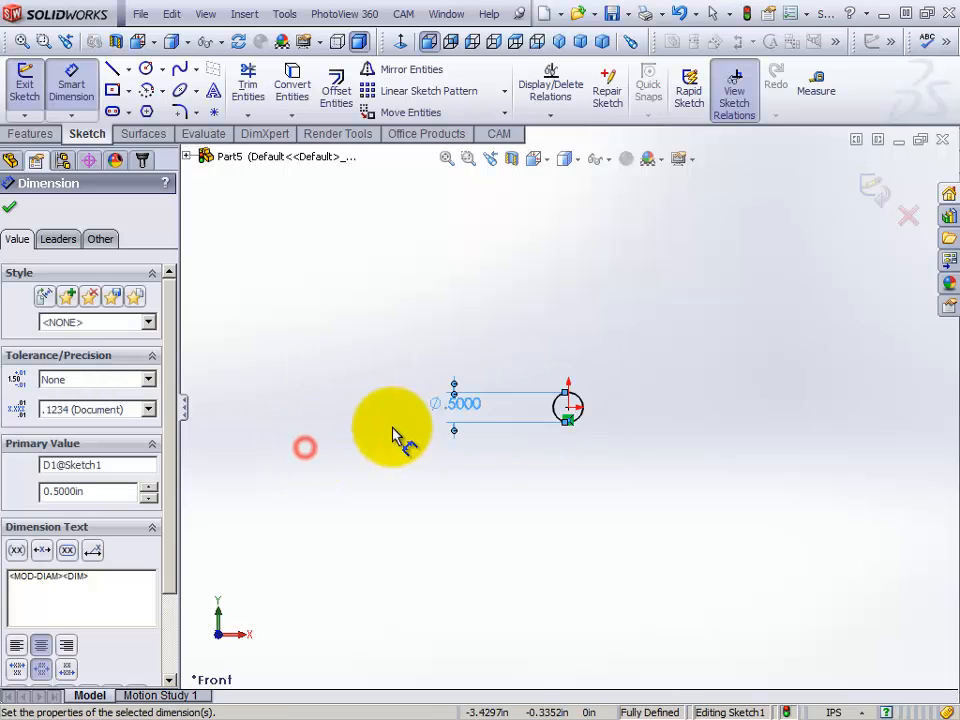
click(9, 208)
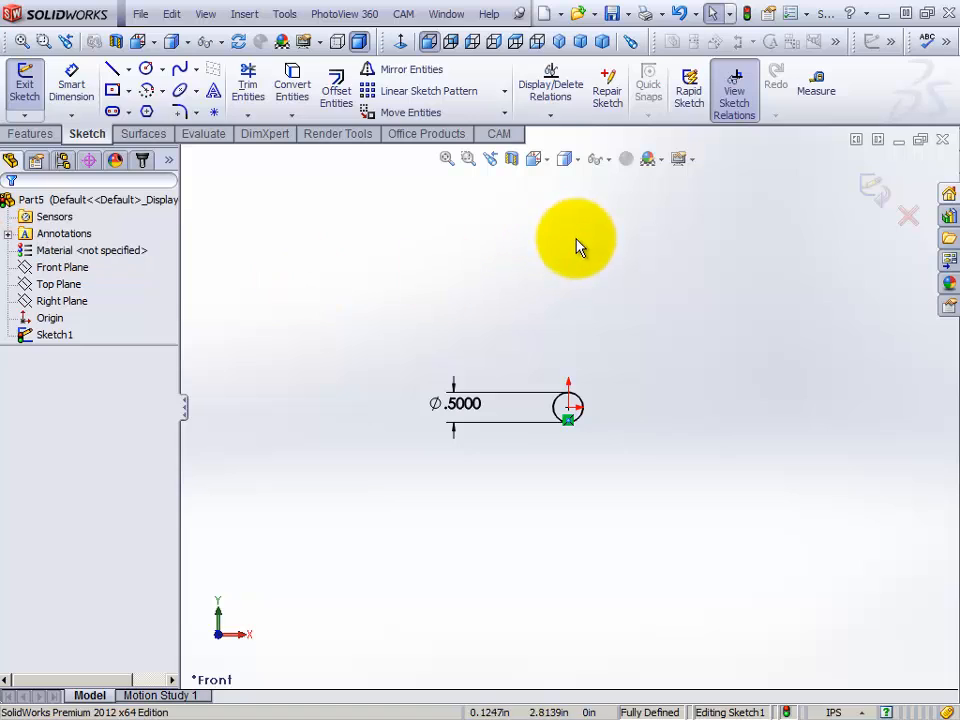
- Exit the sketch and extrude the circle as a blind boss to a depth of 1.0 in
click(25, 86)
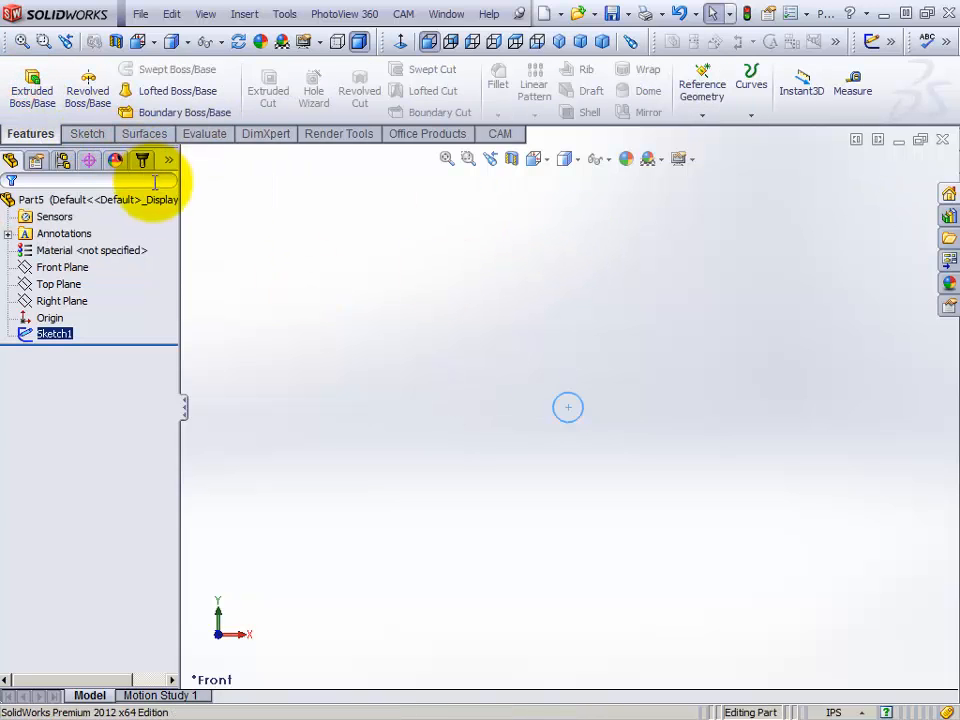
click(31, 97)
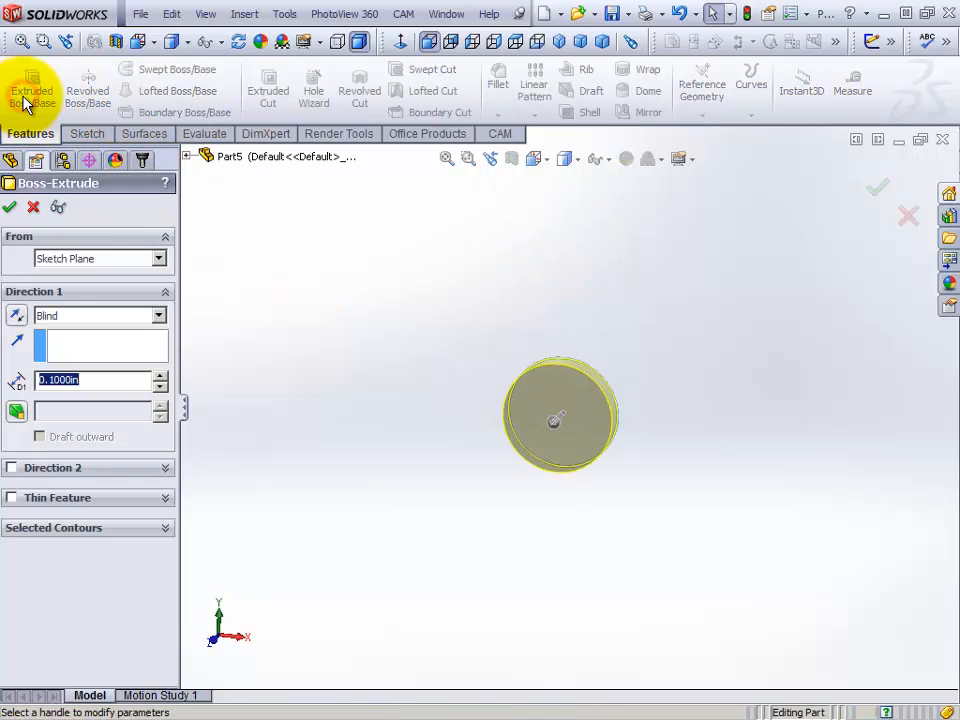
click(162, 376)
click(162, 376)
click(162, 376)
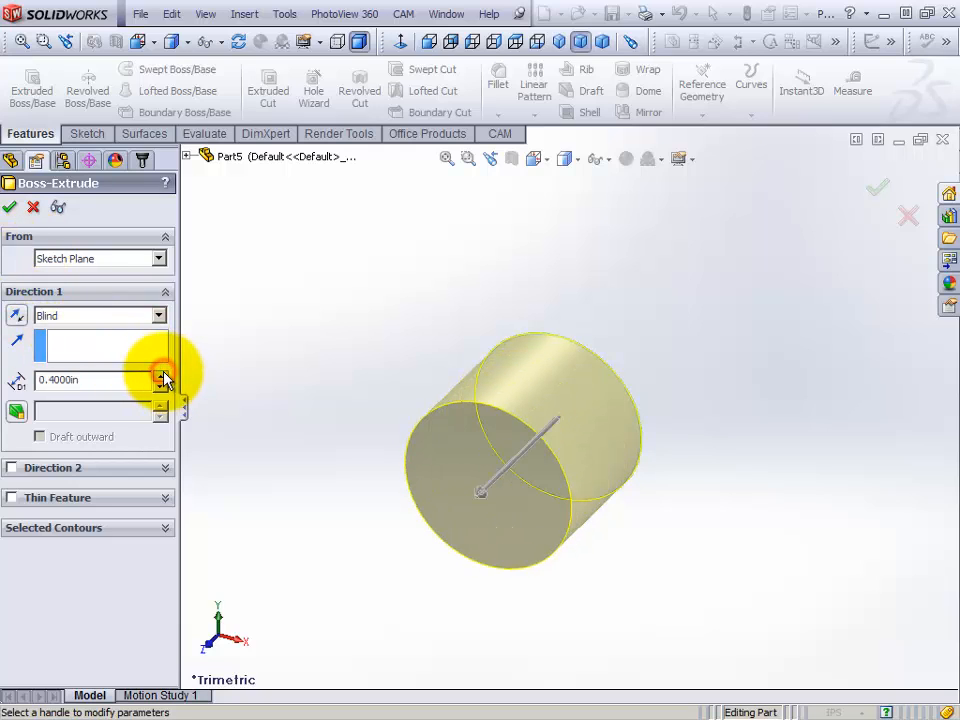
click(162, 376)
click(162, 376)
click(161, 377)
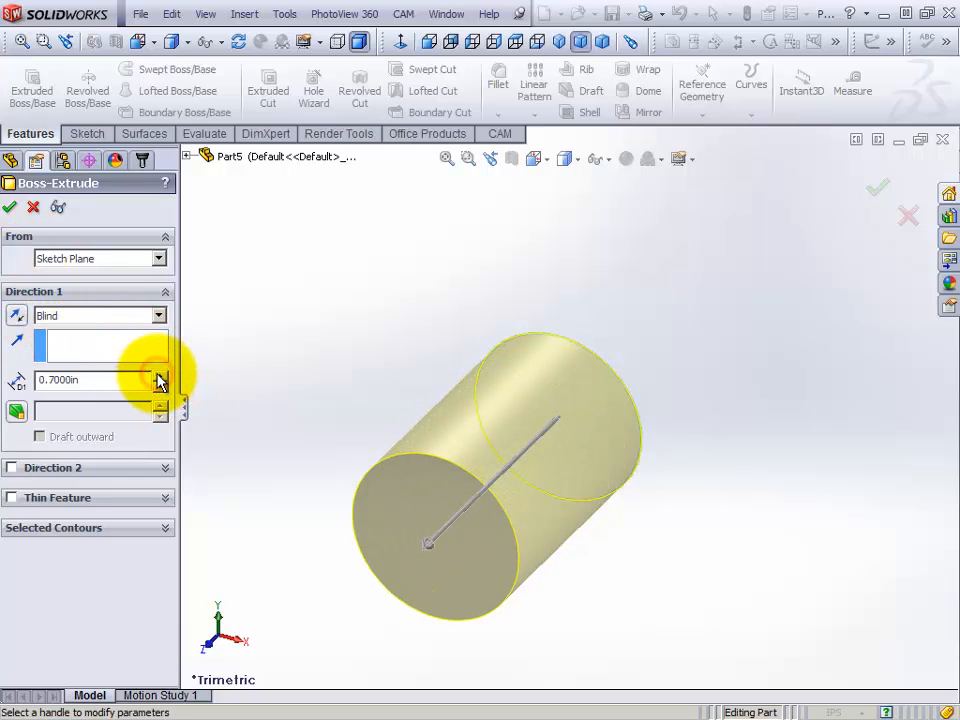
click(161, 377)
click(161, 377)
click(161, 377)
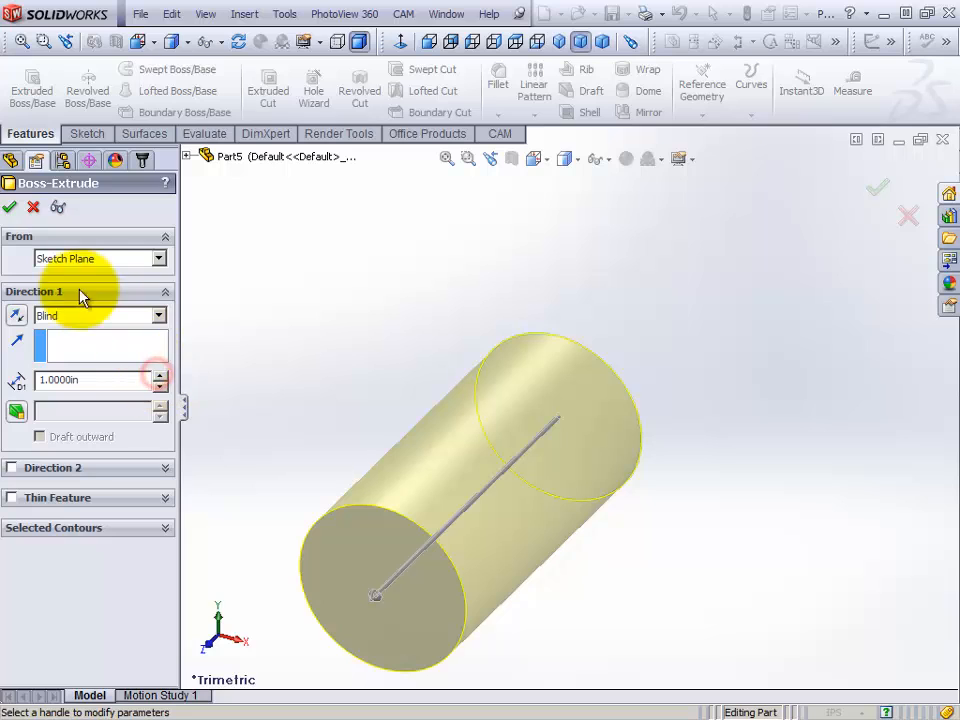
click(9, 207)
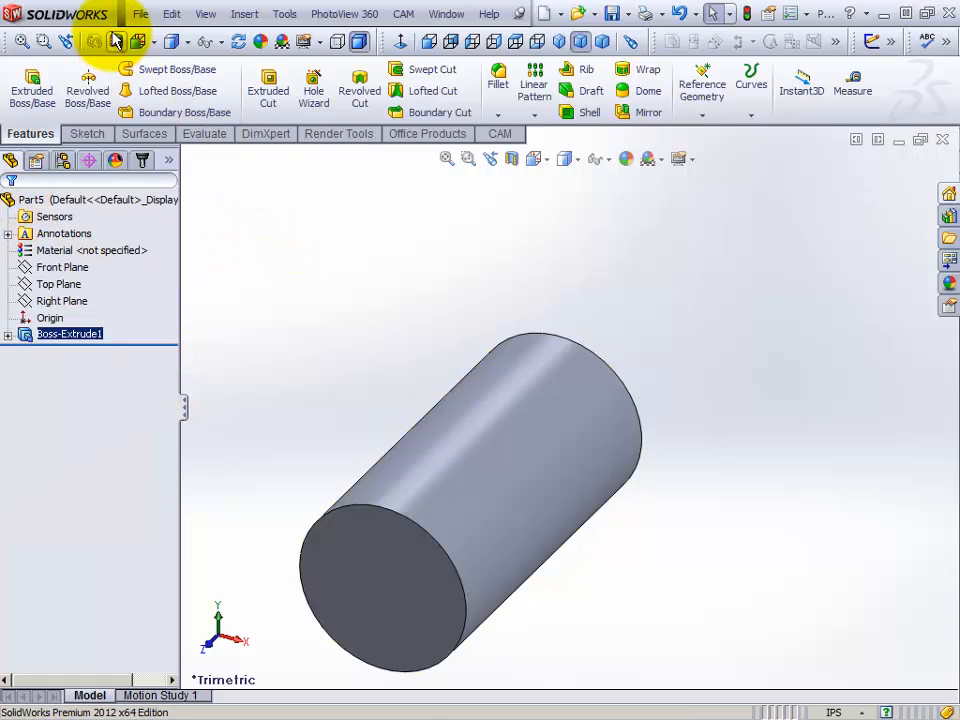
- Save the part as Pin One Half Inch 1 inch long pin in the Project Parts folder
click(140, 14)
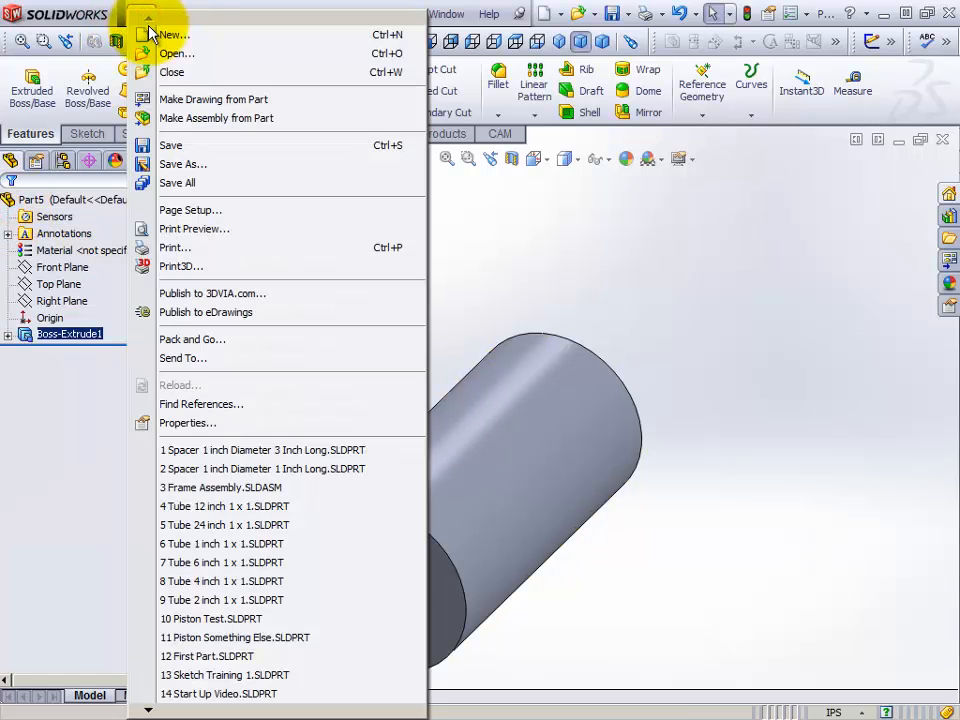
click(210, 163)
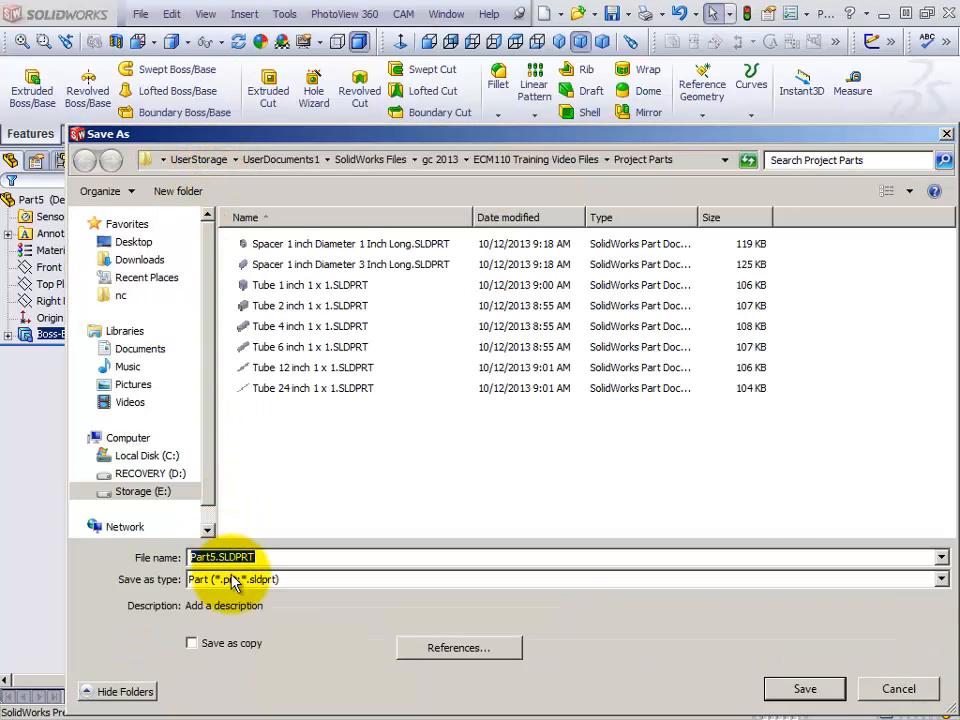
text(Pin )
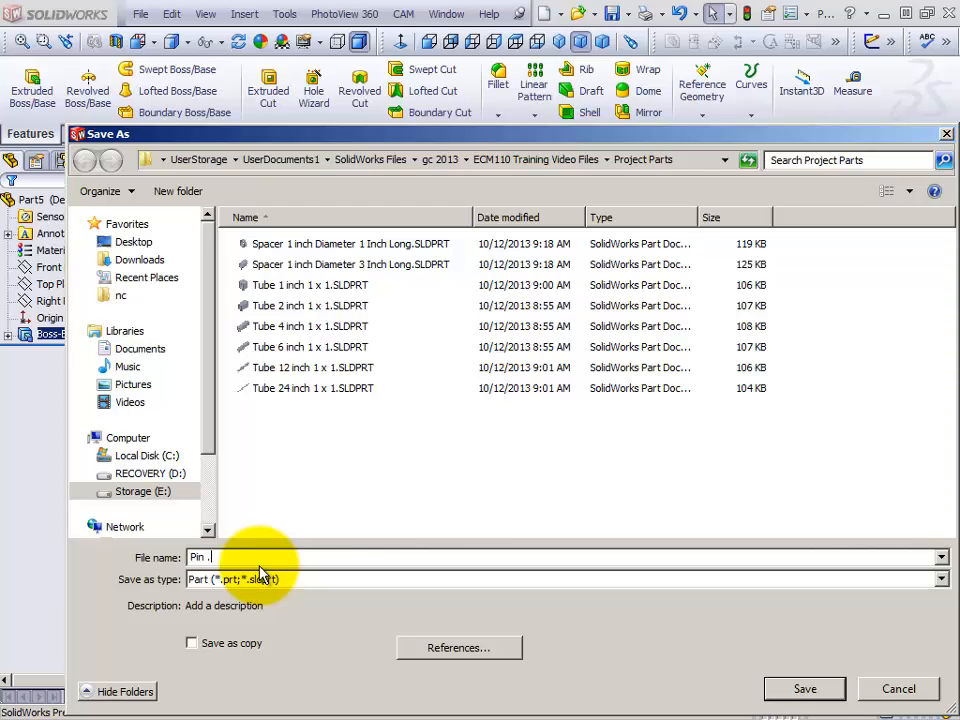
text(1/)
key(BackSpace)
key(BackSpace)
text(One Half Inch 1 inch long pin)
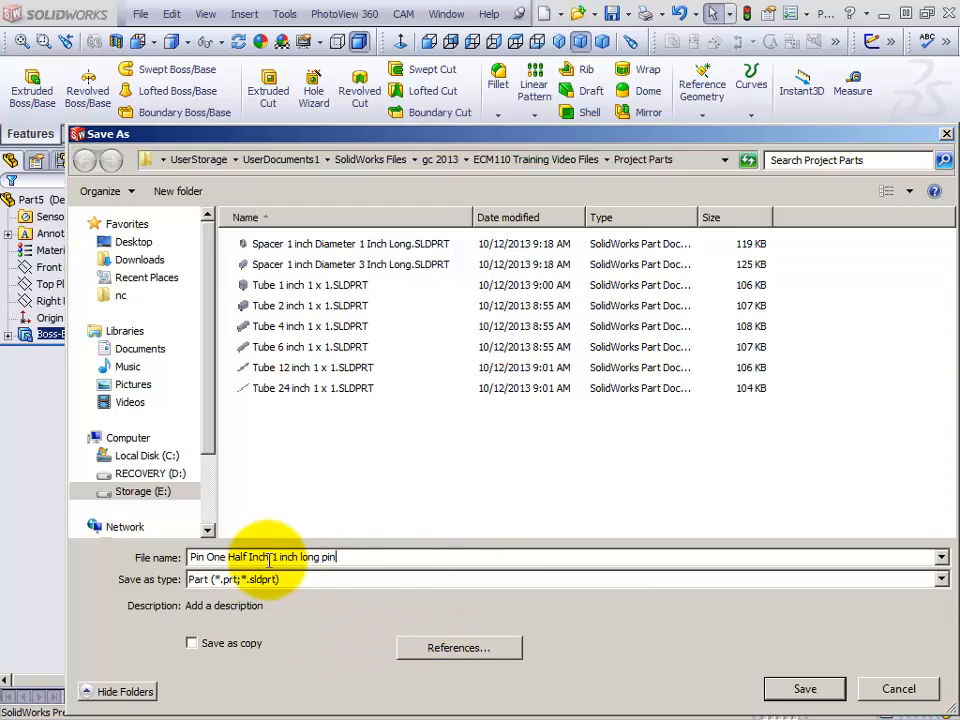
click(802, 686)
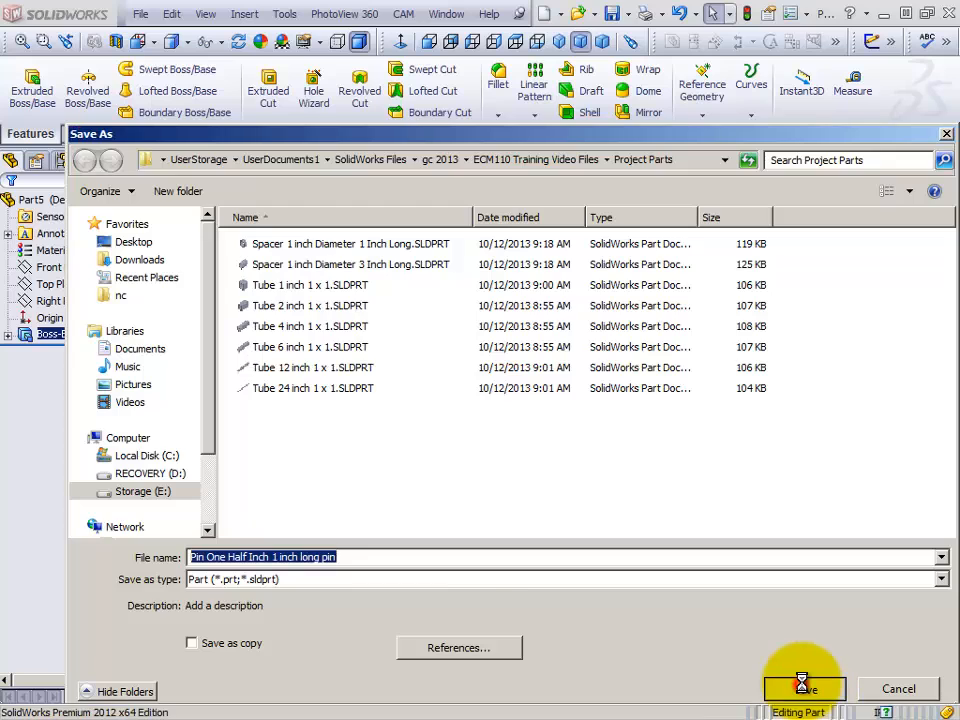
- Close the pin part and create a new assembly document
scroll(388, 456, up, 4)
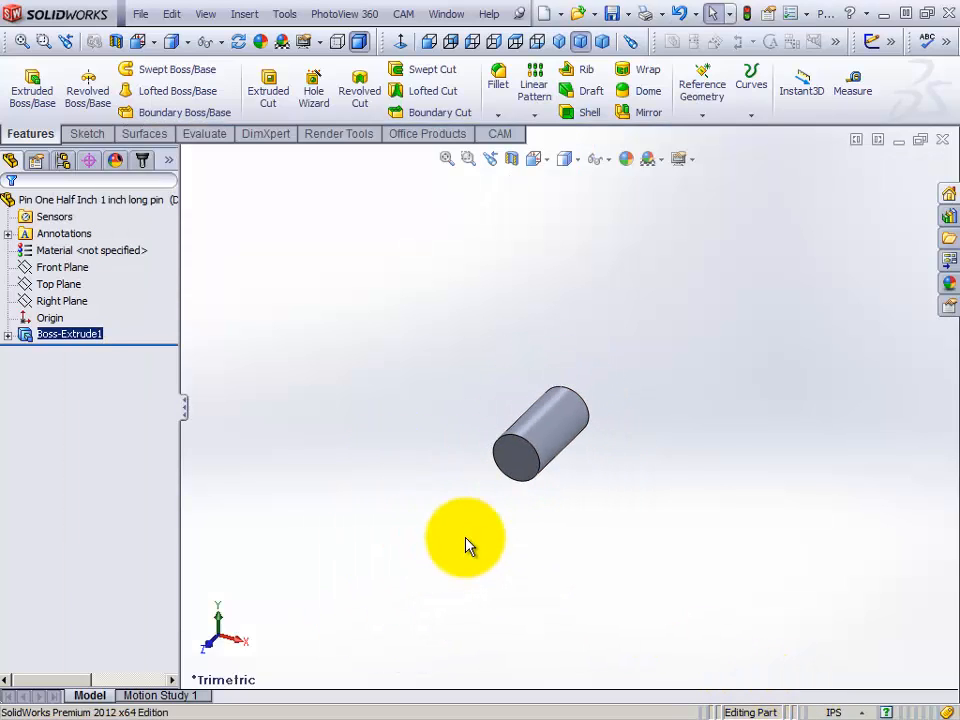
scroll(466, 545, down, 3)
click(141, 15)
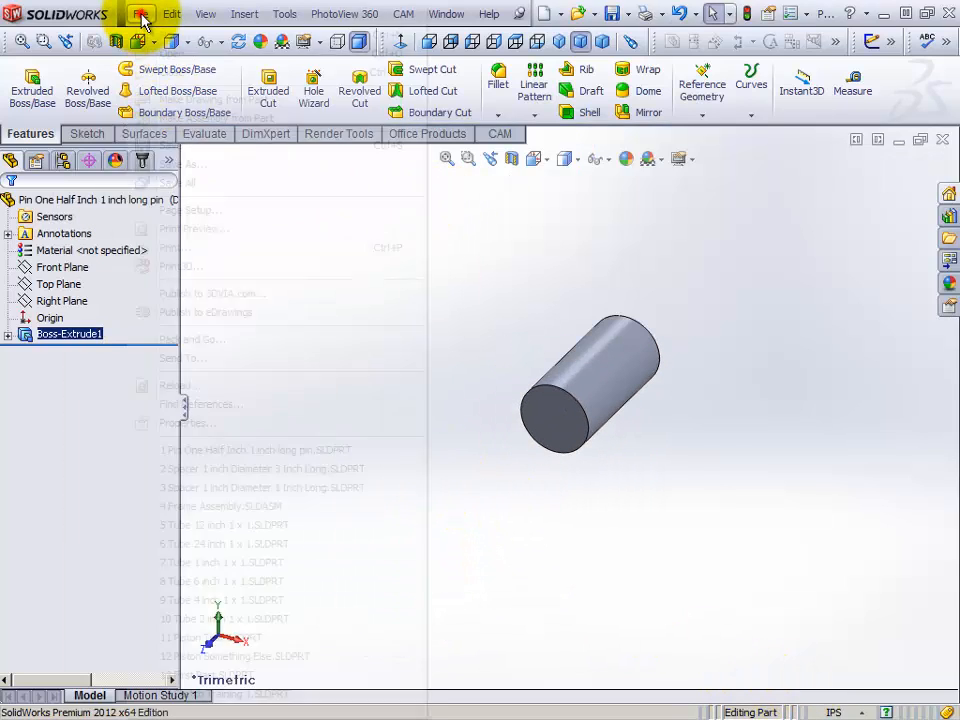
click(170, 71)
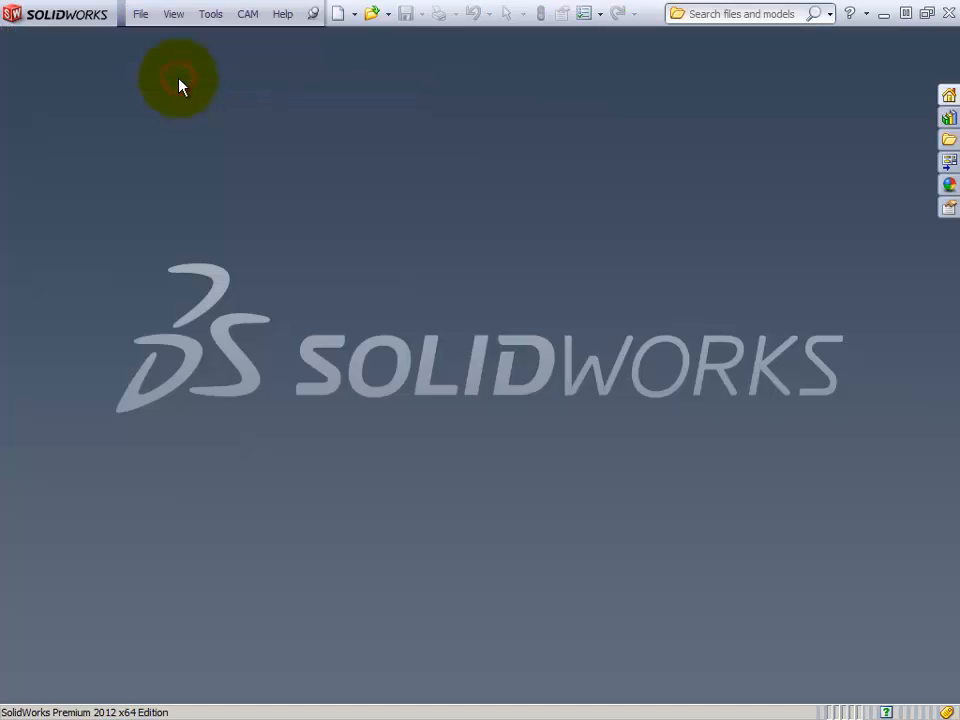
click(139, 15)
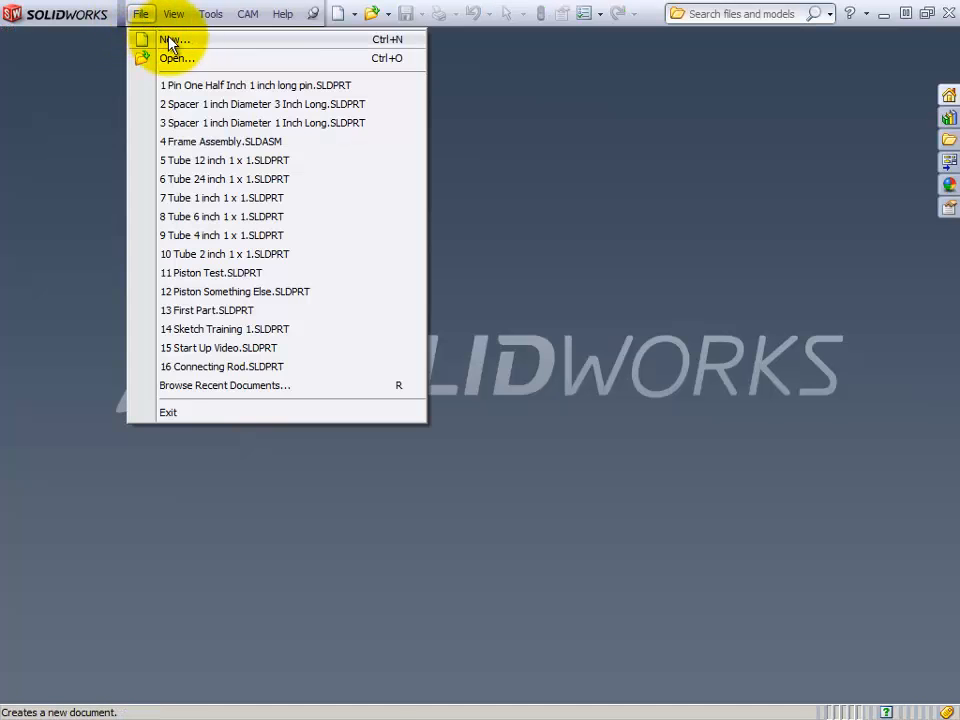
click(170, 40)
click(201, 316)
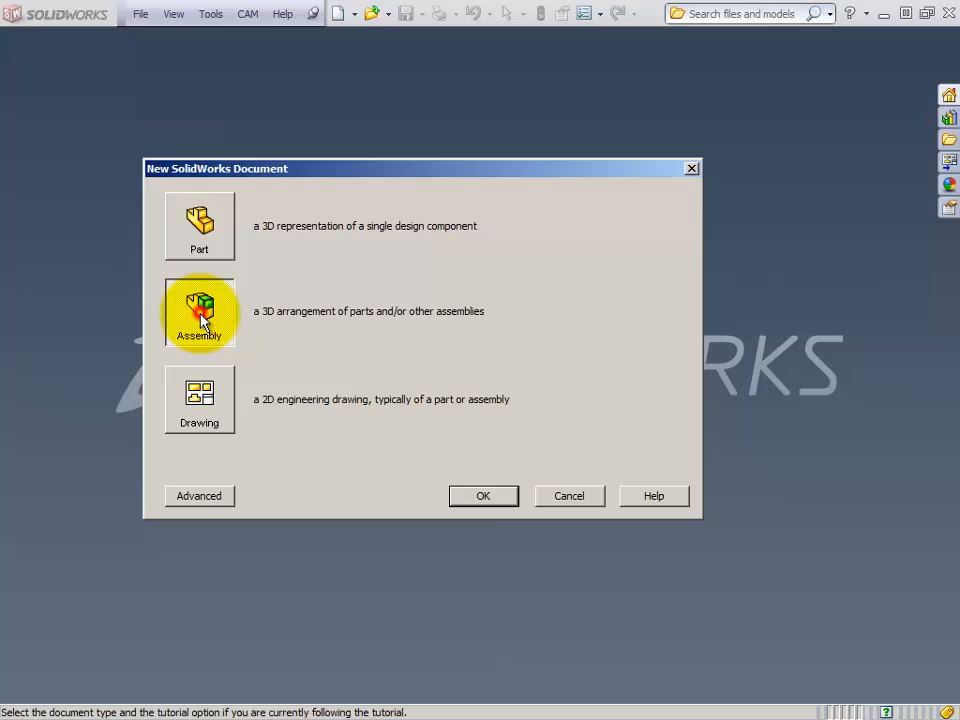
click(484, 498)
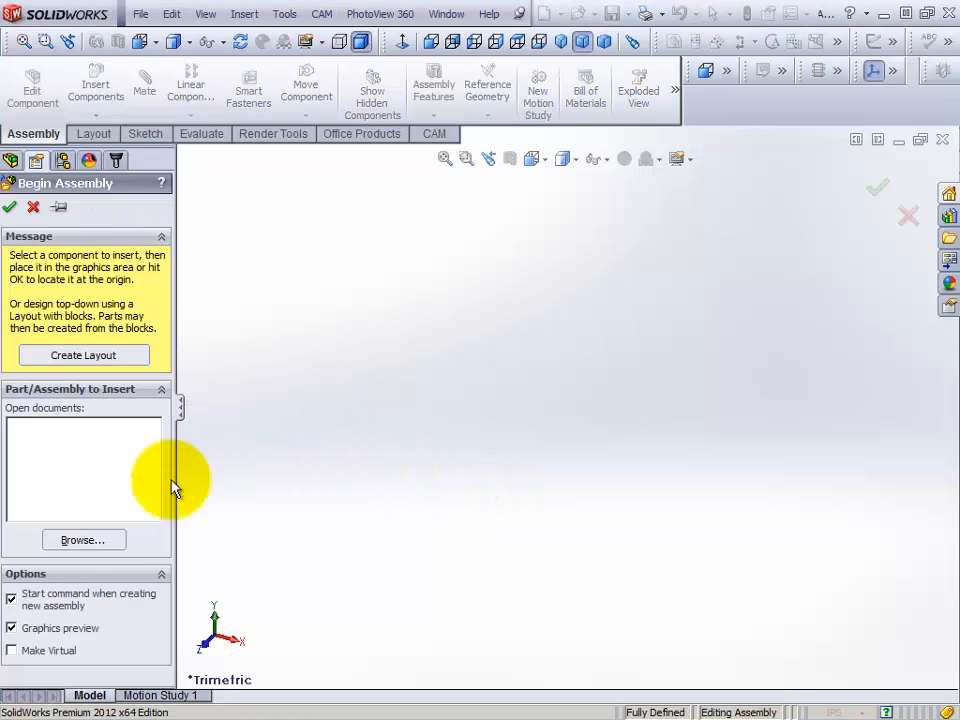
- Insert Spacer 1 inch Diameter 1 Inch Long near the middle of the assembly as its first component, placing one copy only
click(60, 206)
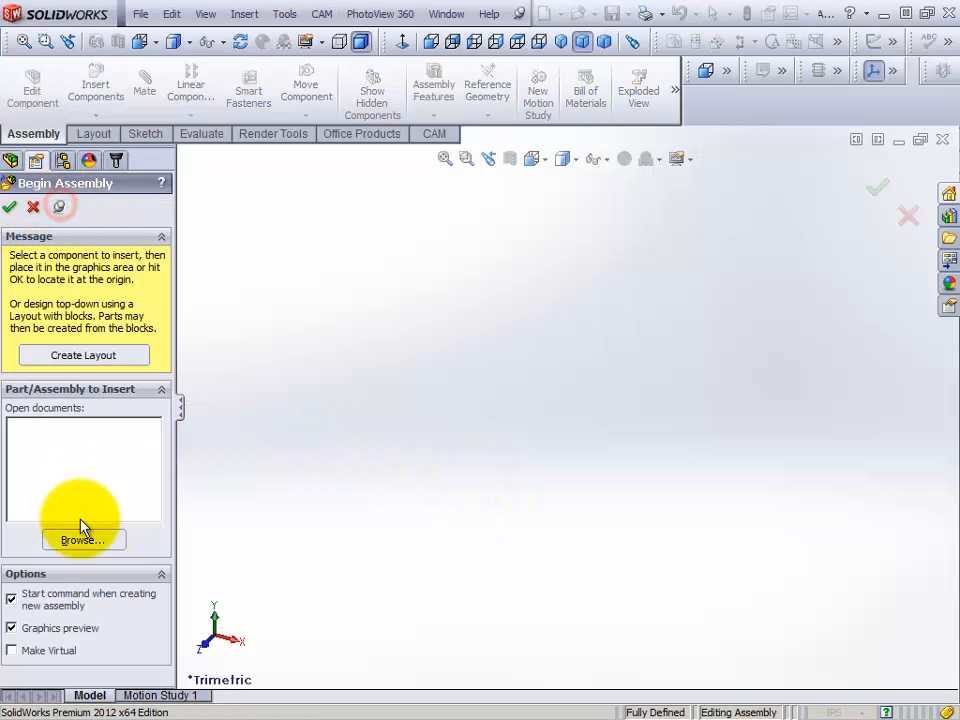
click(100, 540)
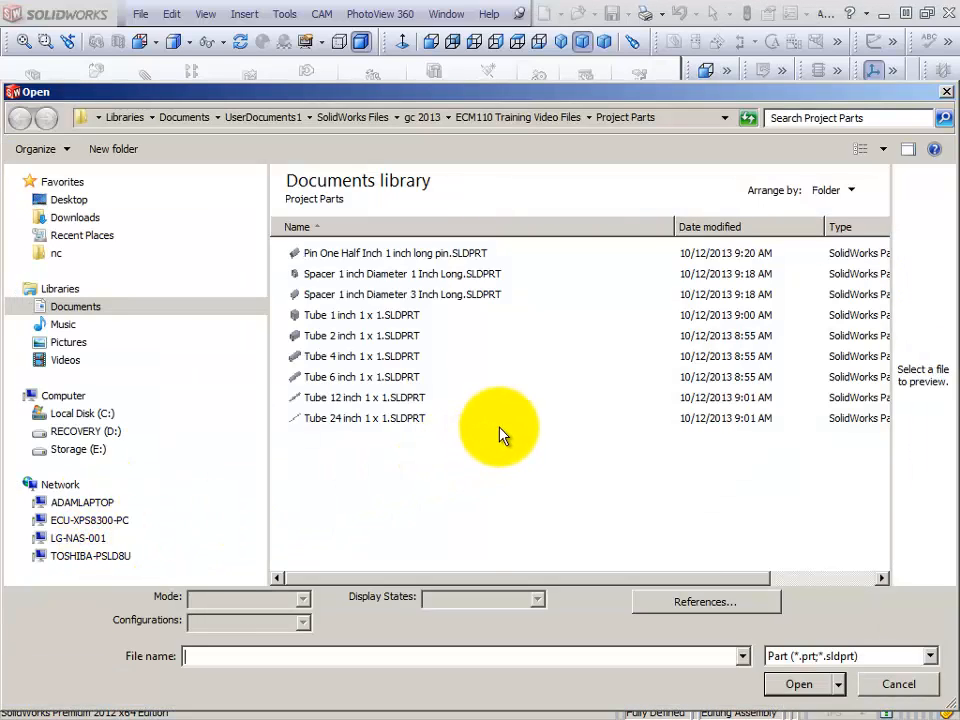
click(400, 276)
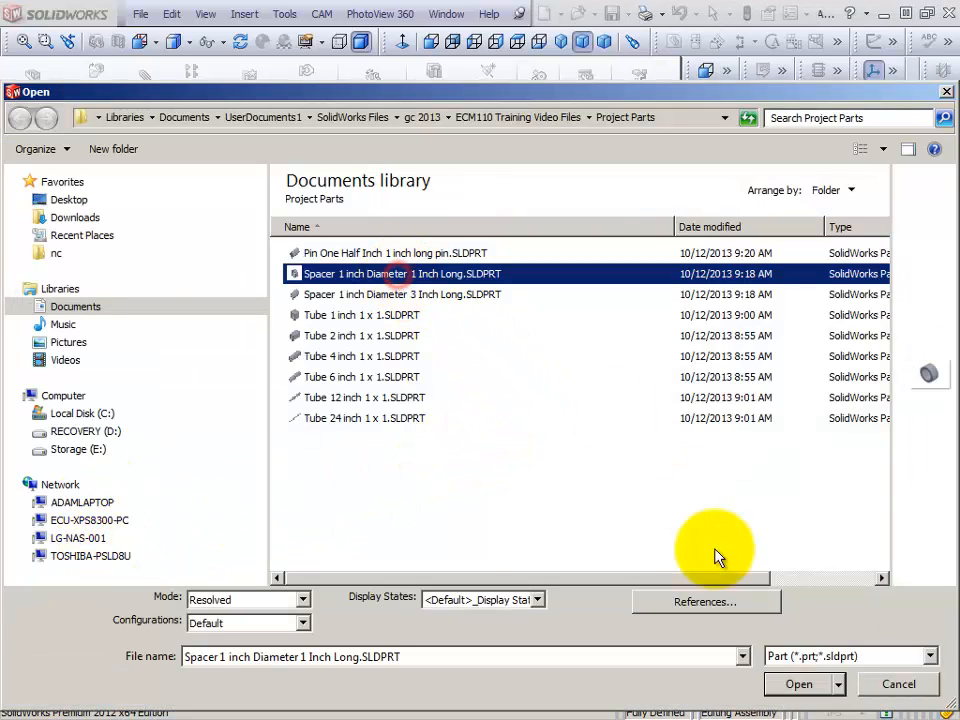
click(798, 684)
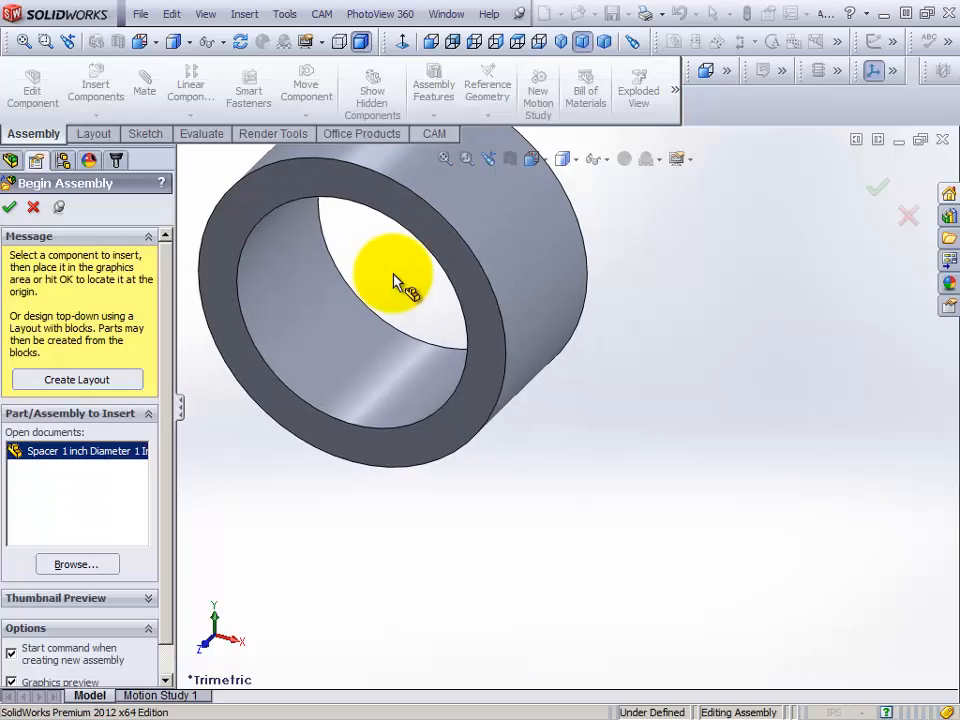
click(482, 347)
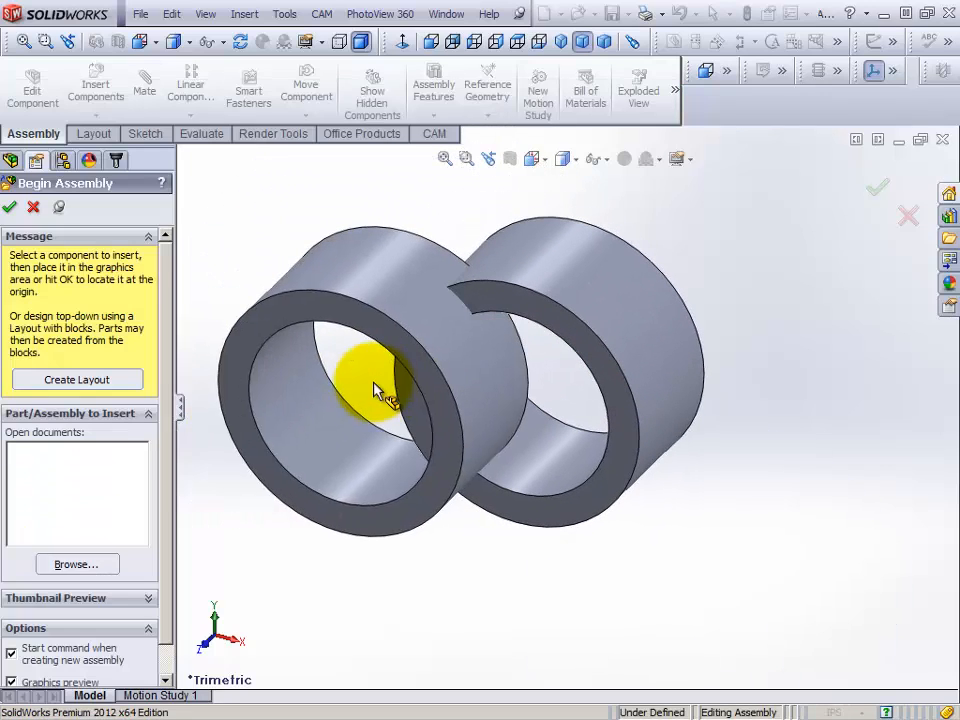
click(35, 213)
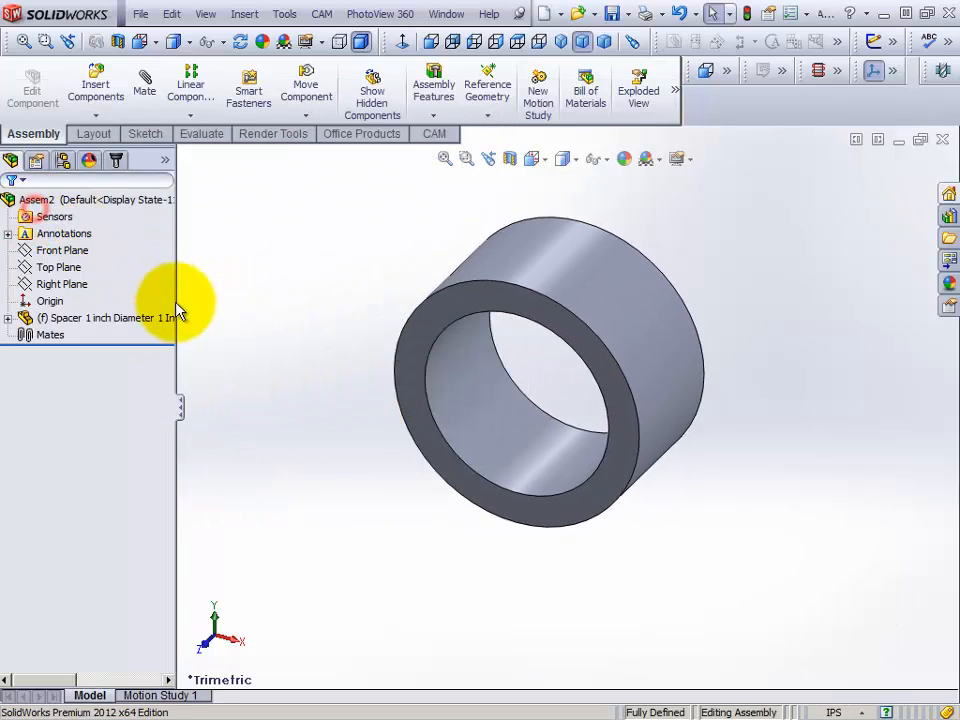
- Insert the existing part Spacer 1 inch Diameter 3 Inch Long into the assembly, placing it below and in front of the short spacer
click(244, 14)
mouse_move(280, 42)
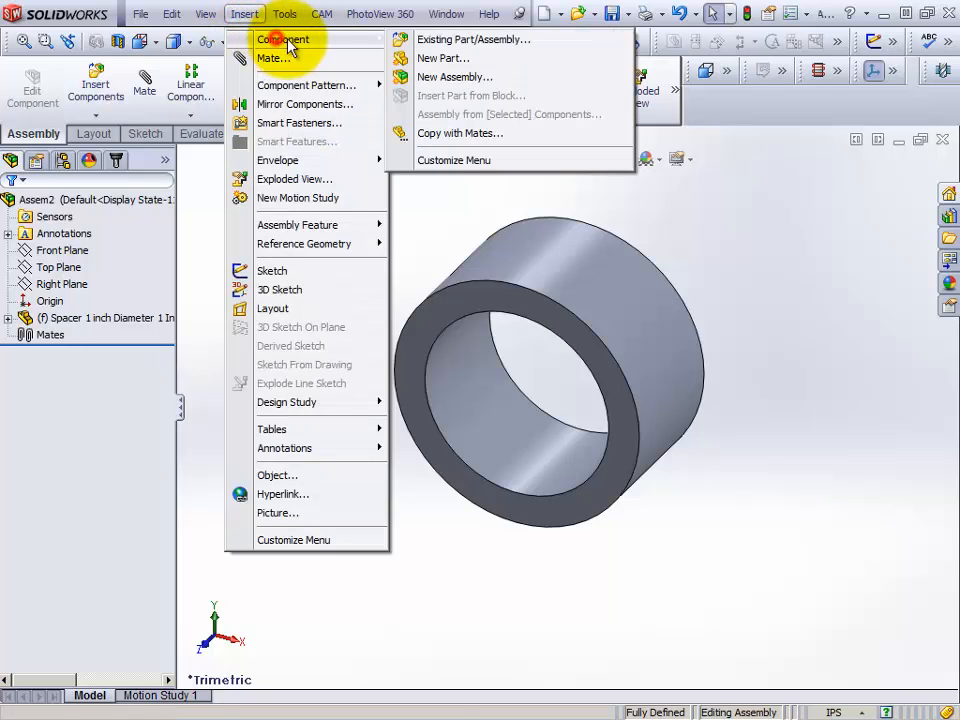
click(440, 38)
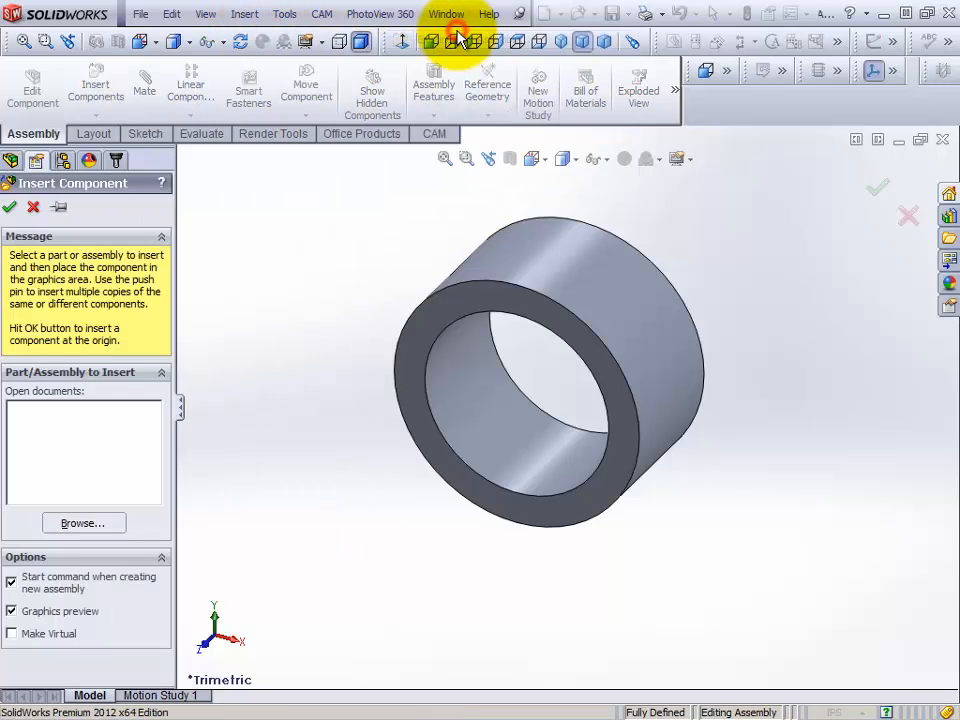
click(74, 524)
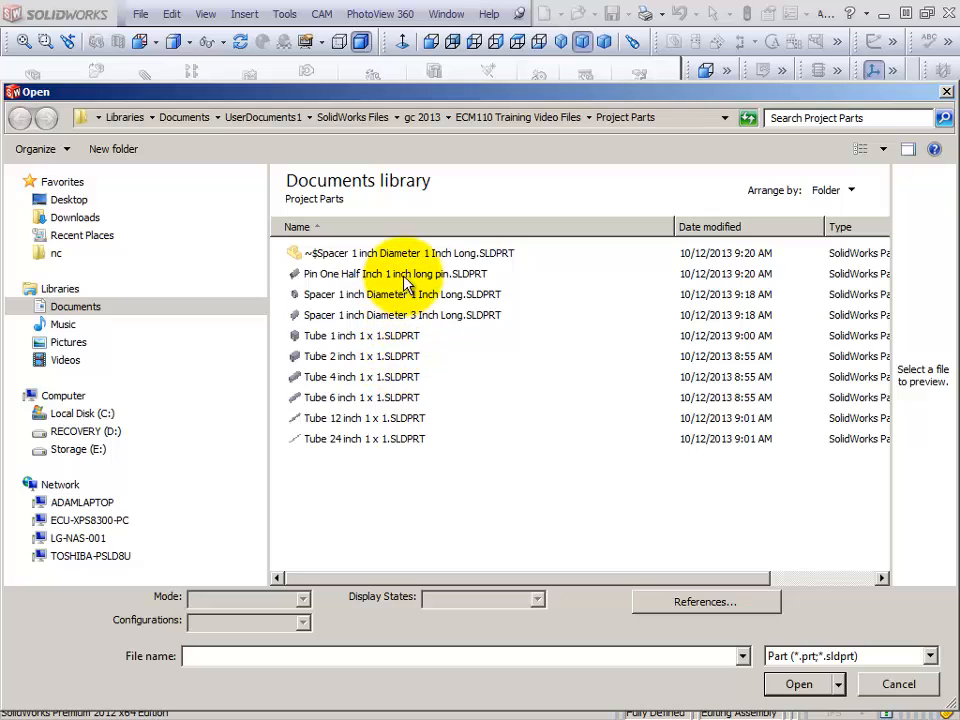
click(407, 316)
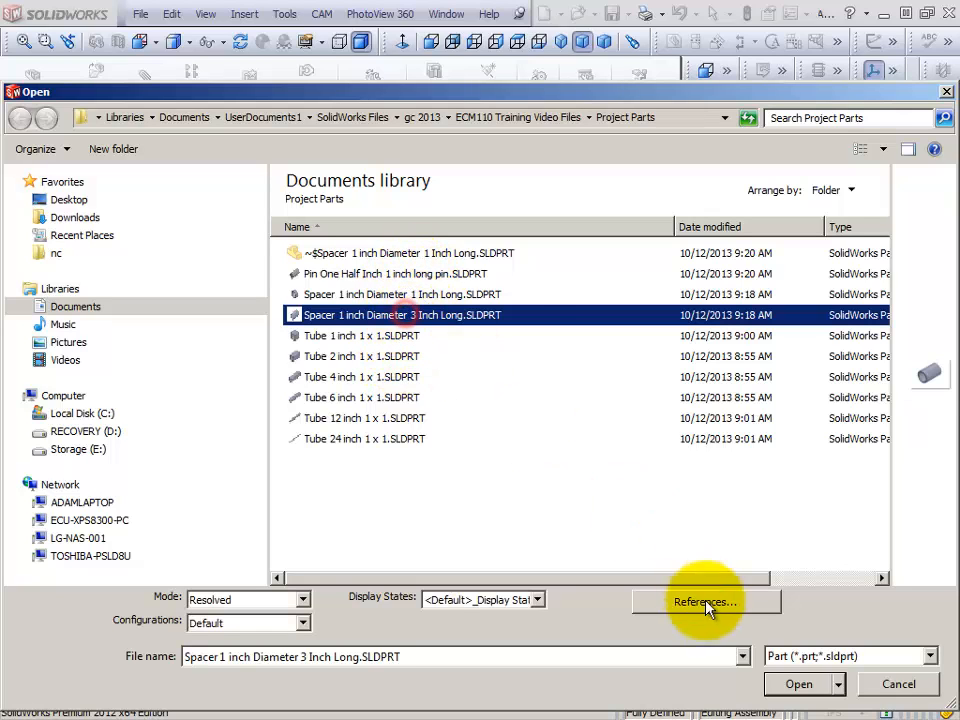
click(802, 686)
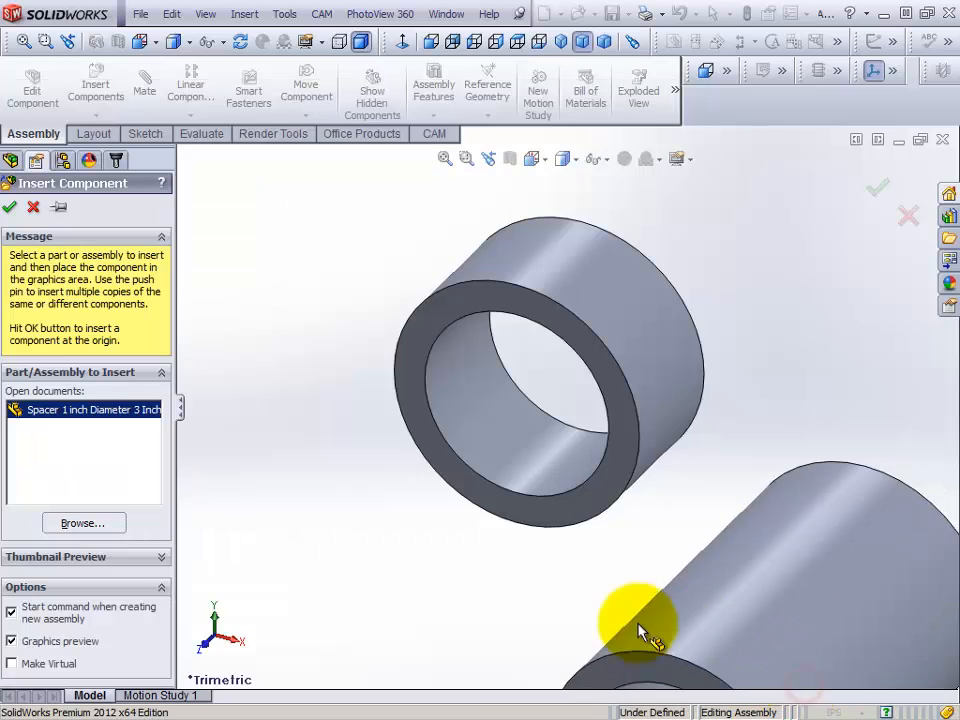
click(280, 653)
- Insert the existing part Pin One Half Inch 1 inch long pin into the assembly, placing it in the empty space above the spacers
scroll(370, 565, up, 5)
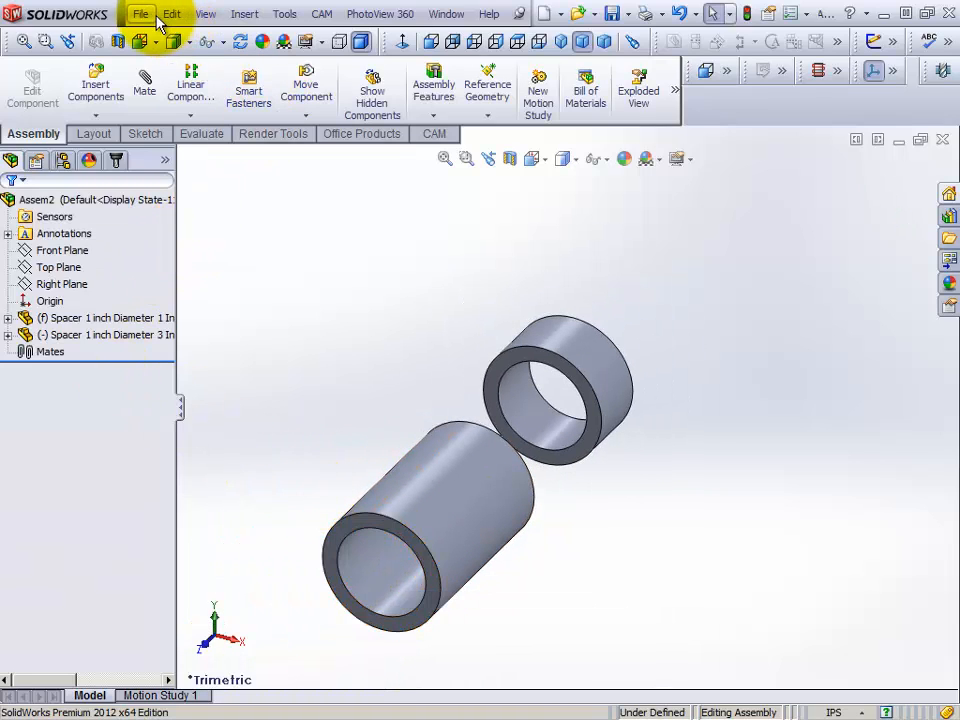
click(245, 14)
mouse_move(285, 48)
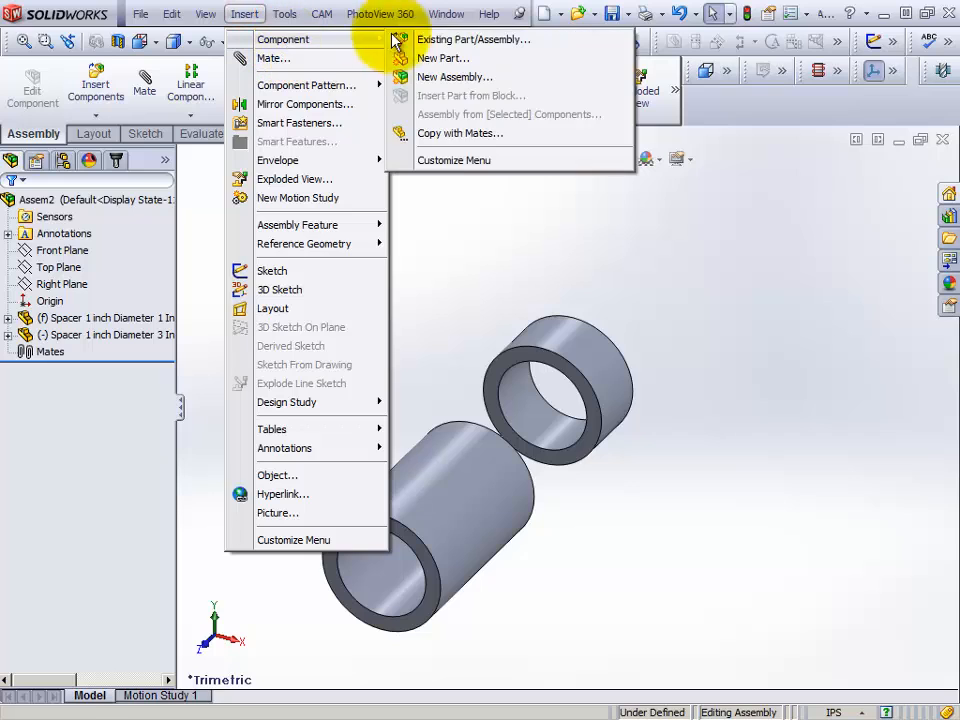
click(394, 37)
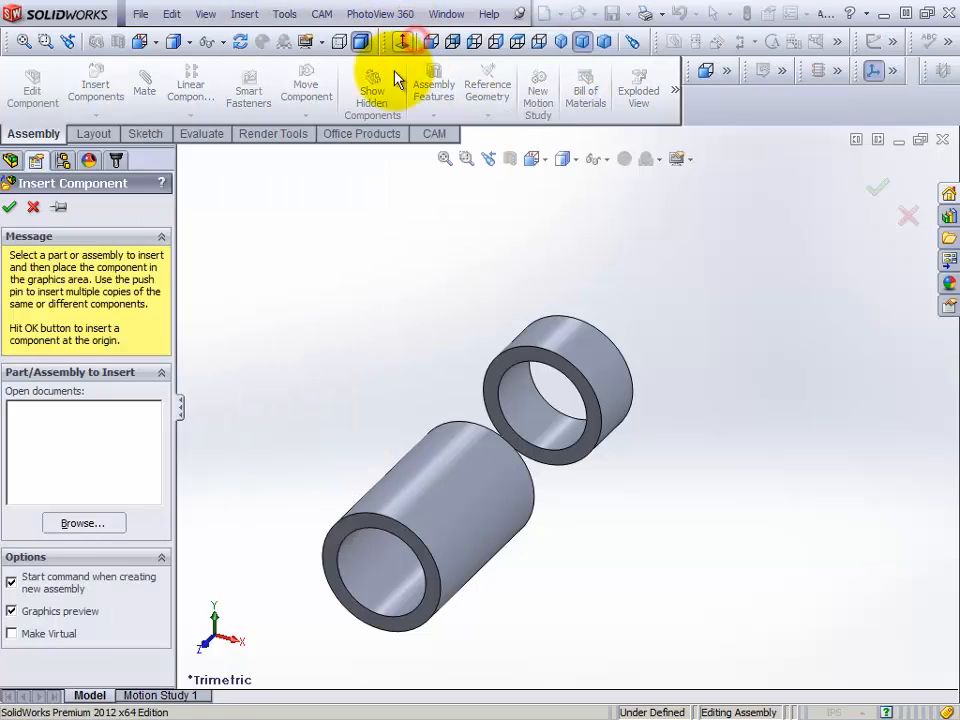
click(75, 525)
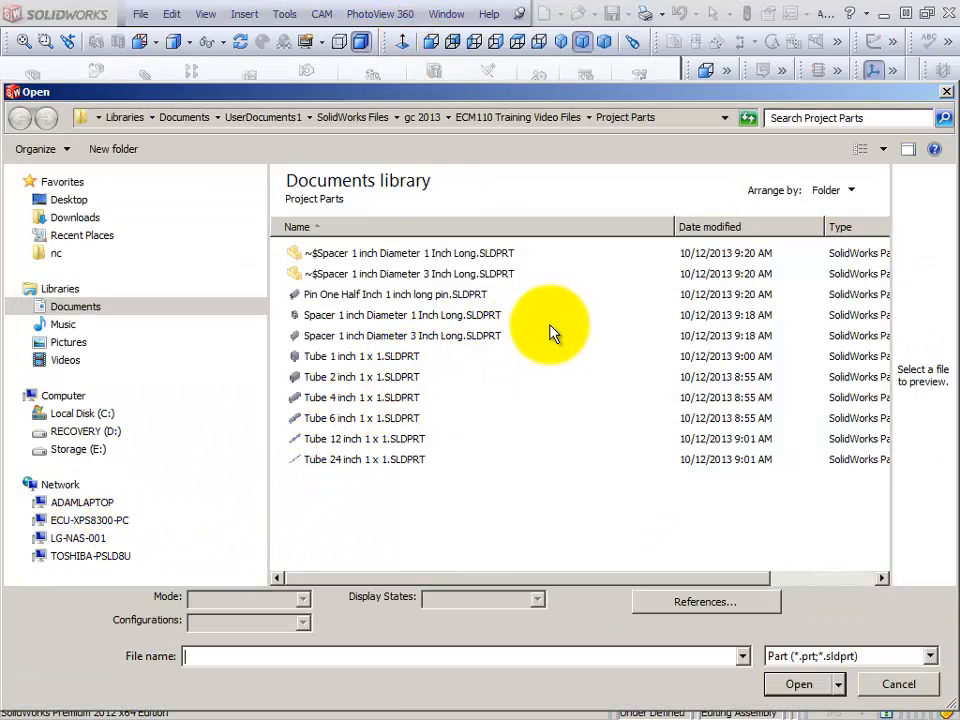
click(400, 294)
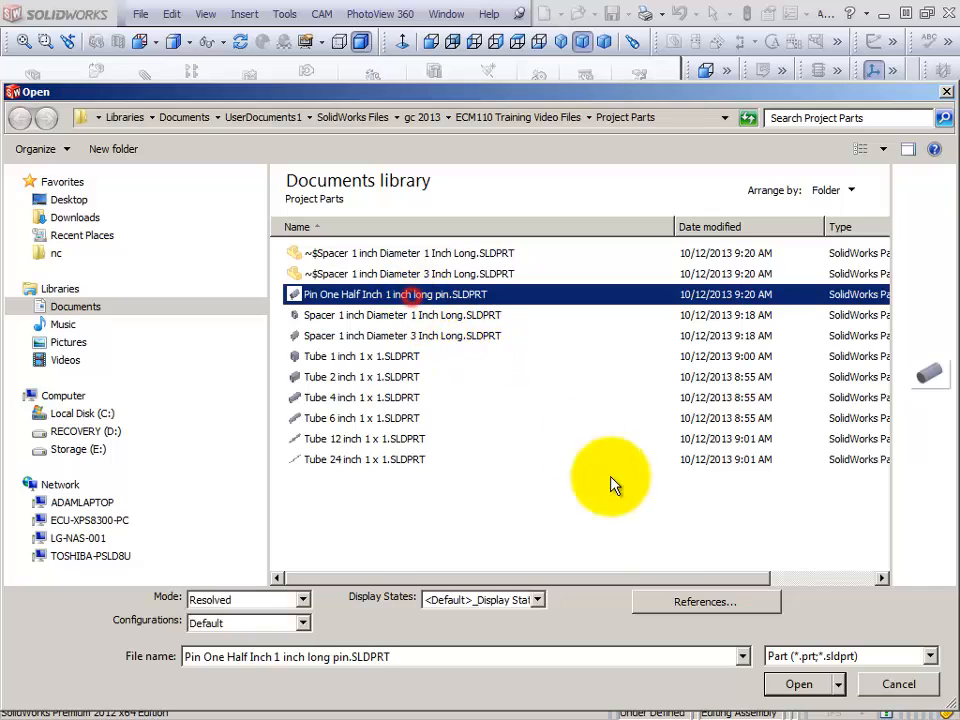
click(800, 685)
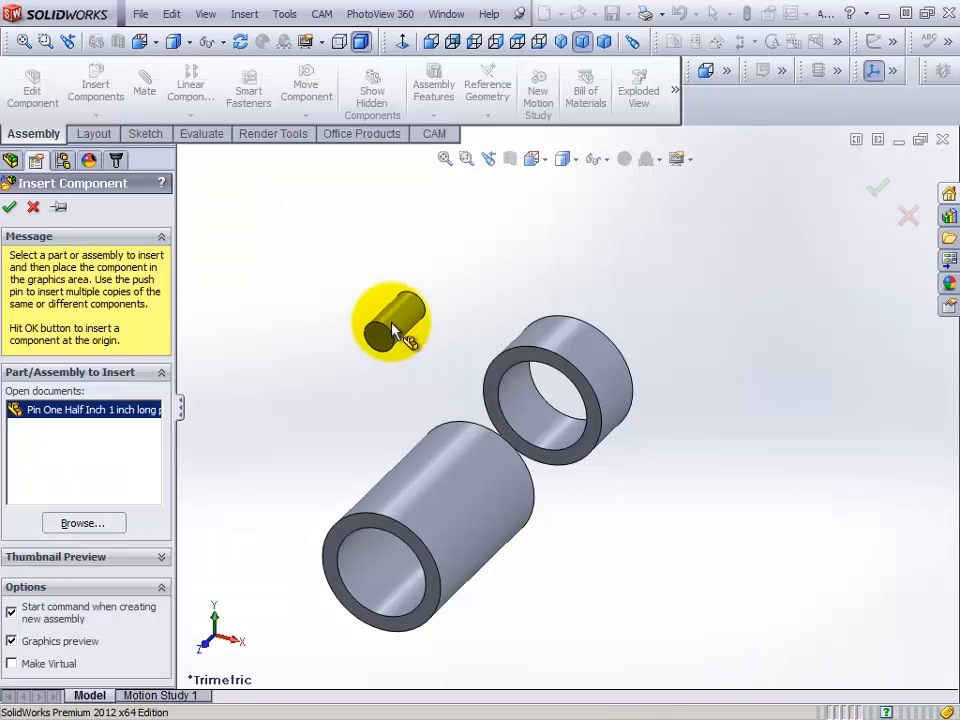
click(392, 317)
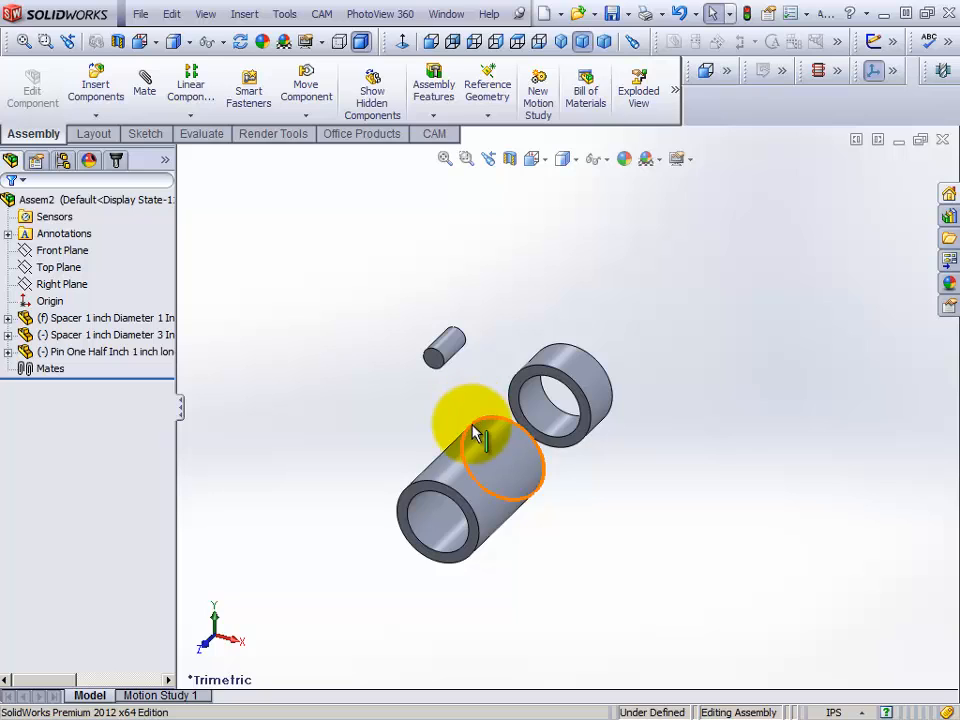
- Add a concentric mate between the inner bore faces of the short spacer and the long spacer
middle_drag(476, 435, 447, 410)
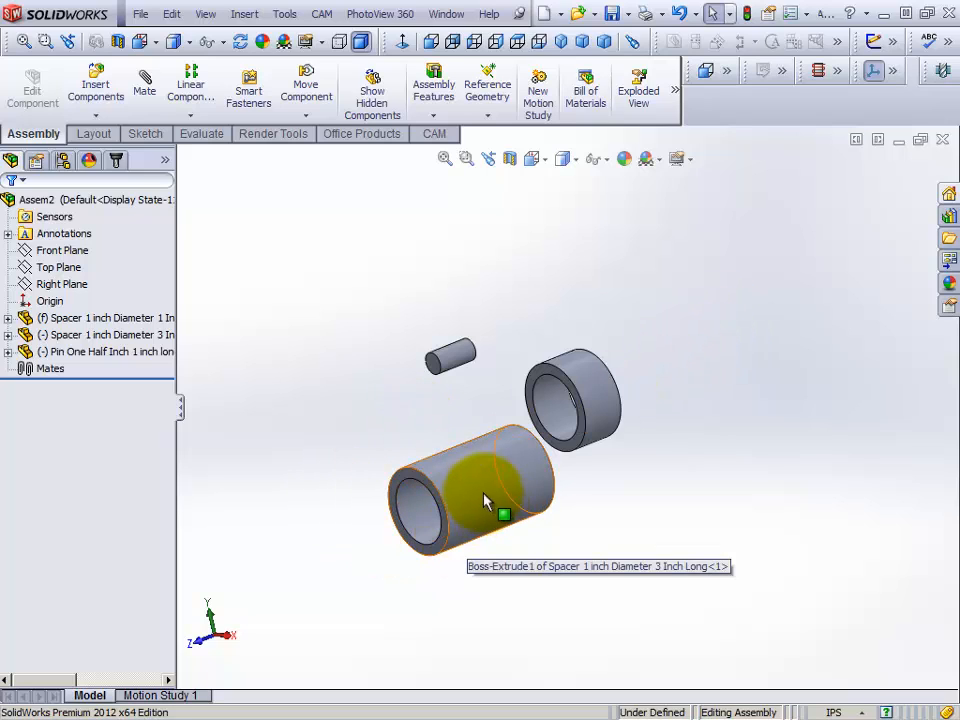
click(146, 88)
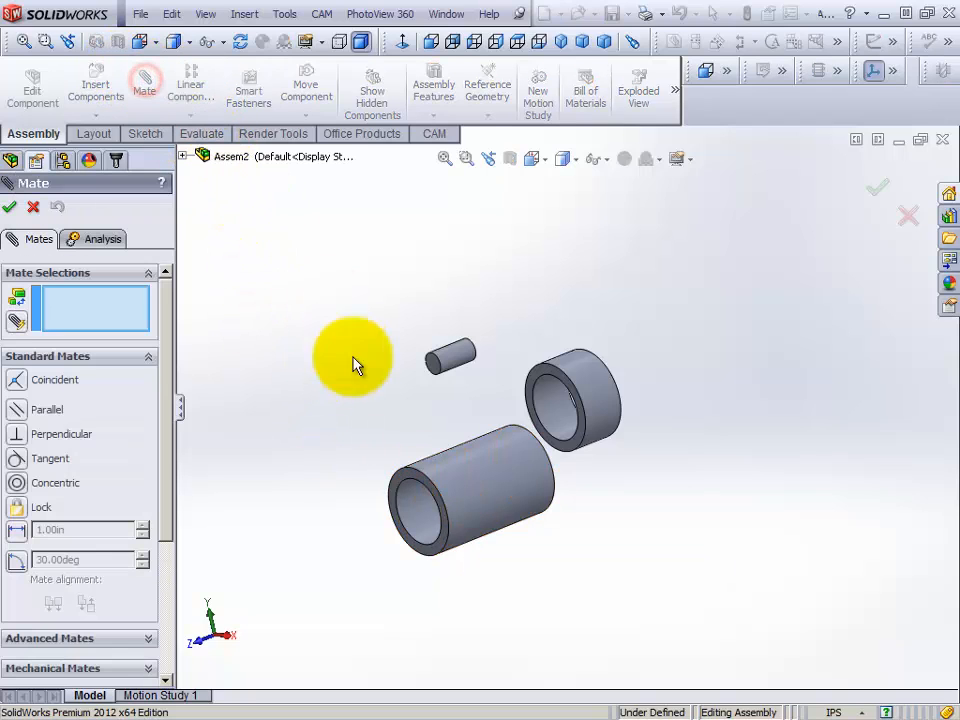
click(572, 434)
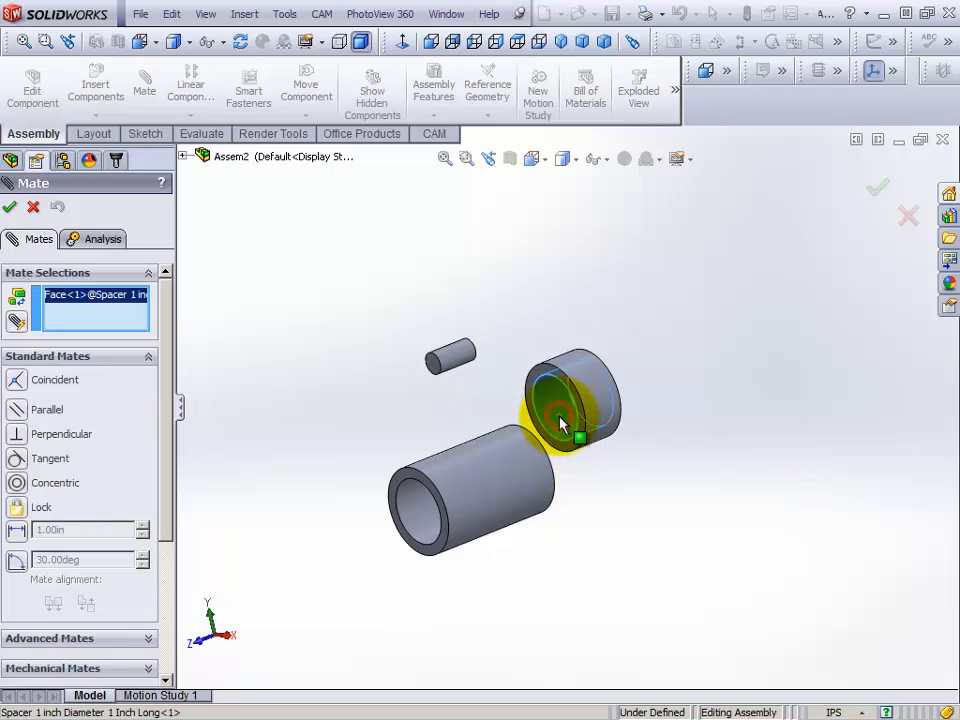
click(410, 525)
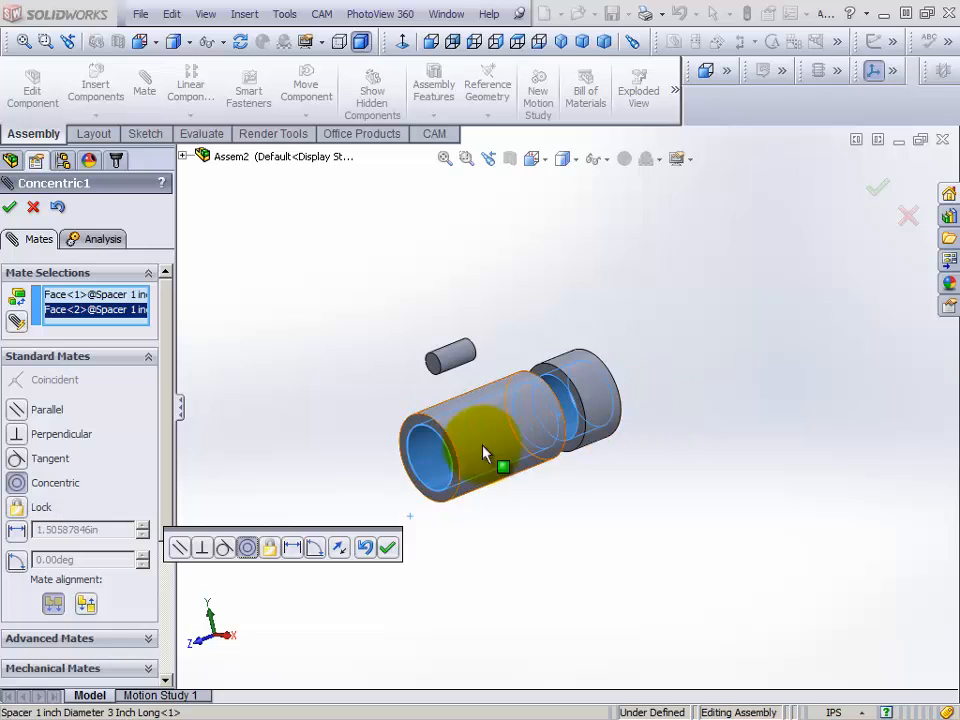
click(386, 547)
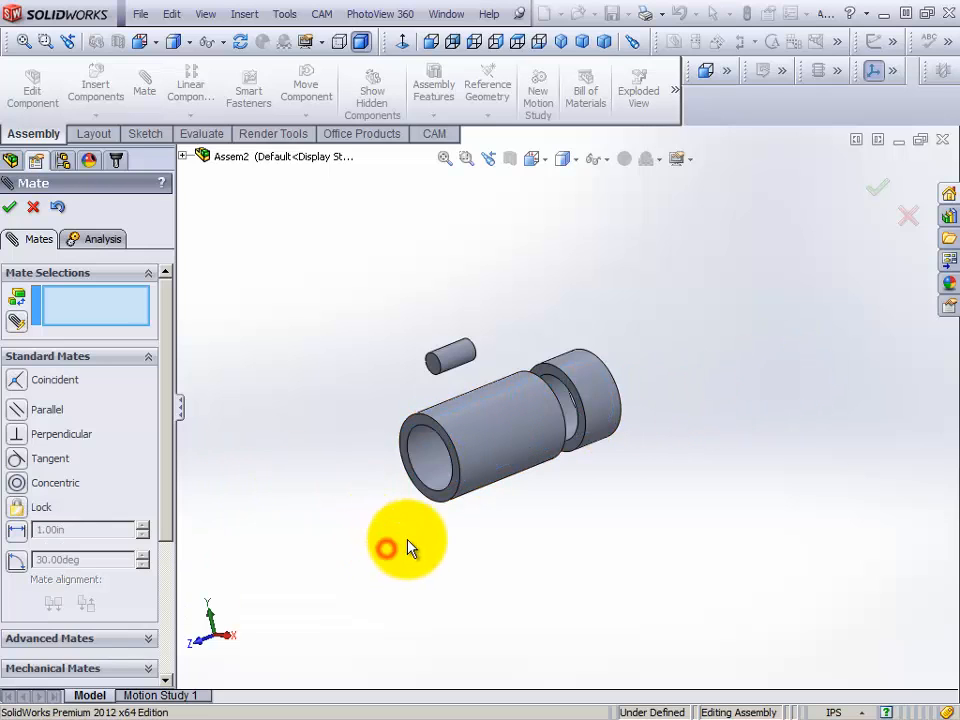
- Slide the long spacer away from the short one along their shared axis and place the pin in the gap between them
drag(494, 424, 377, 449)
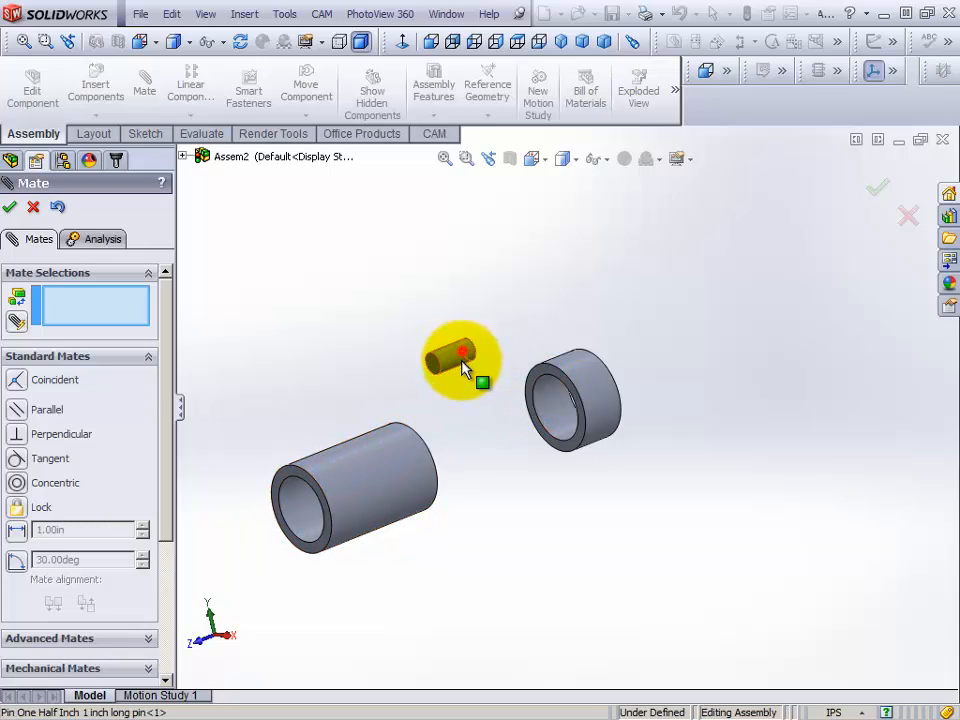
drag(463, 368, 486, 434)
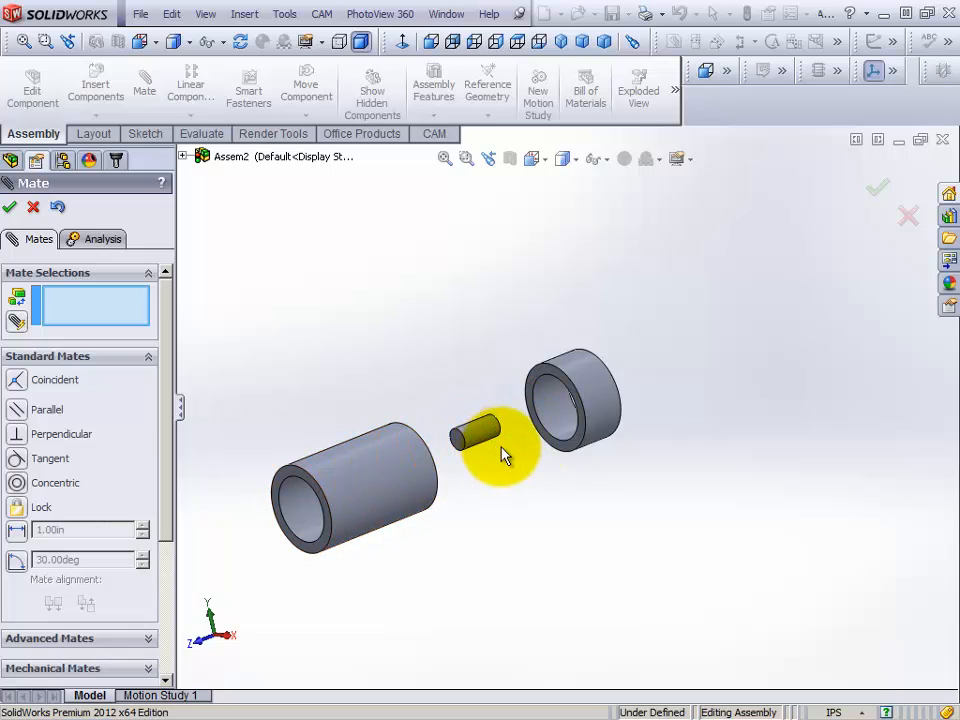
click(557, 410)
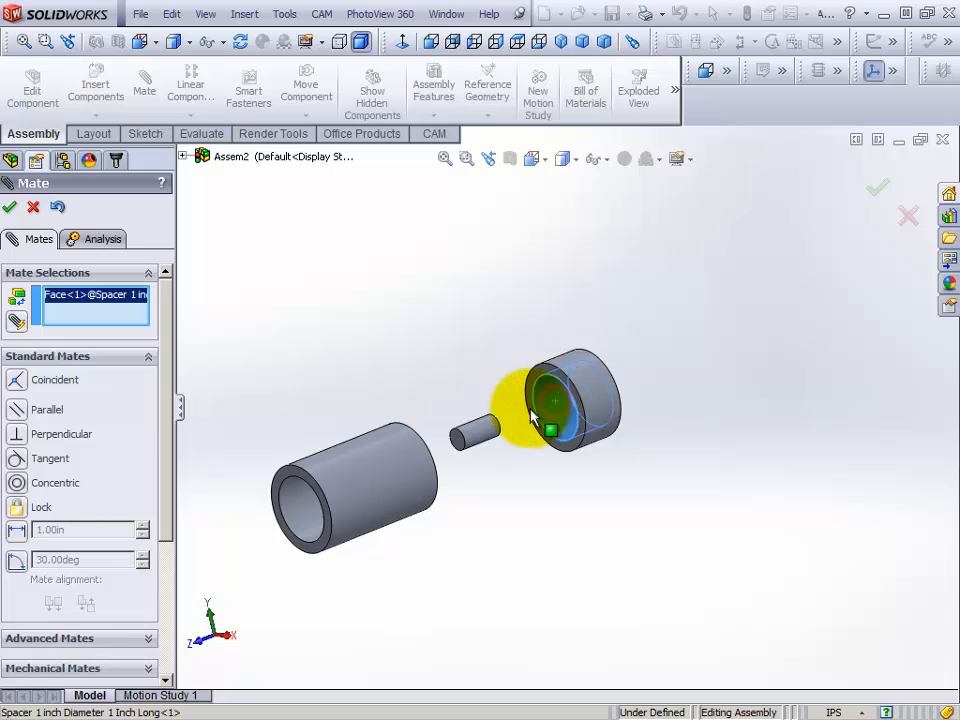
click(480, 432)
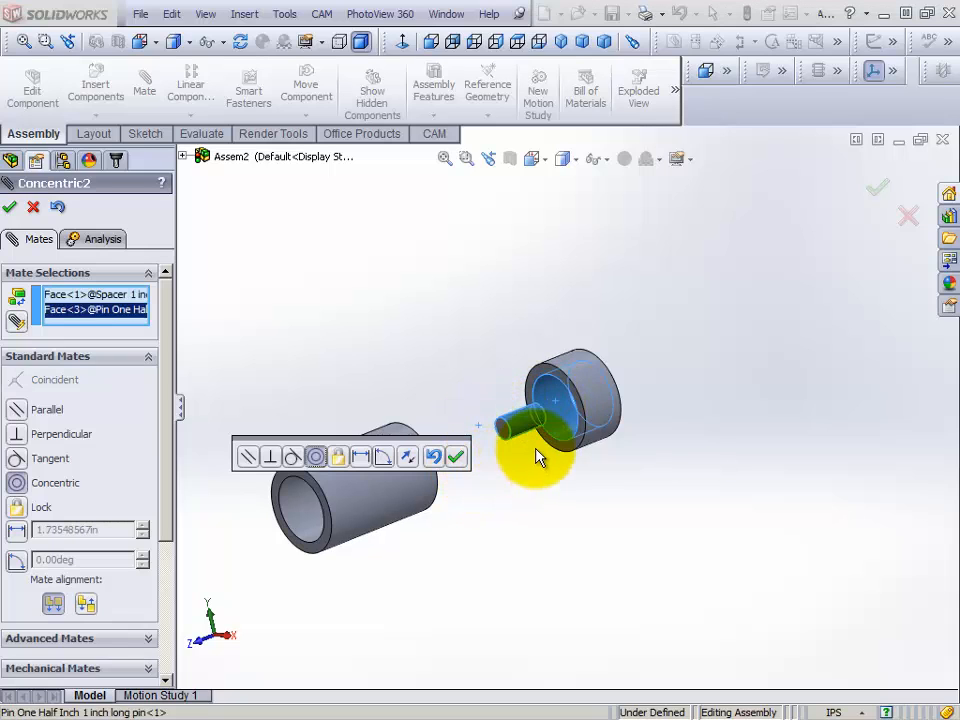
click(433, 456)
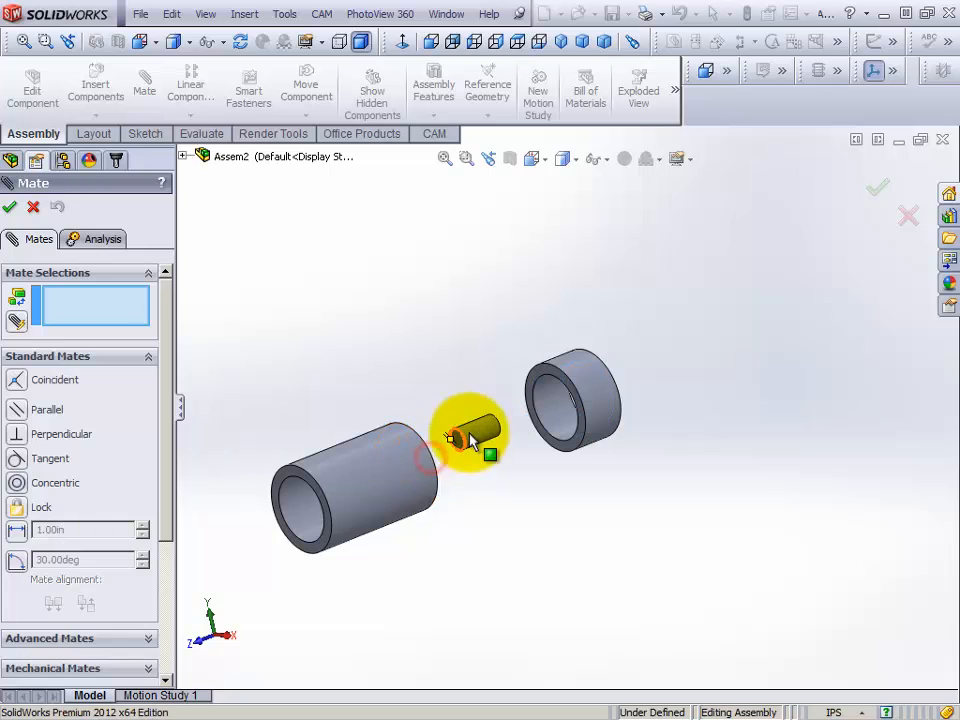
- Add a concentric mate between the short spacer's bore and the pin's cylindrical face
scroll(510, 430, down, 5)
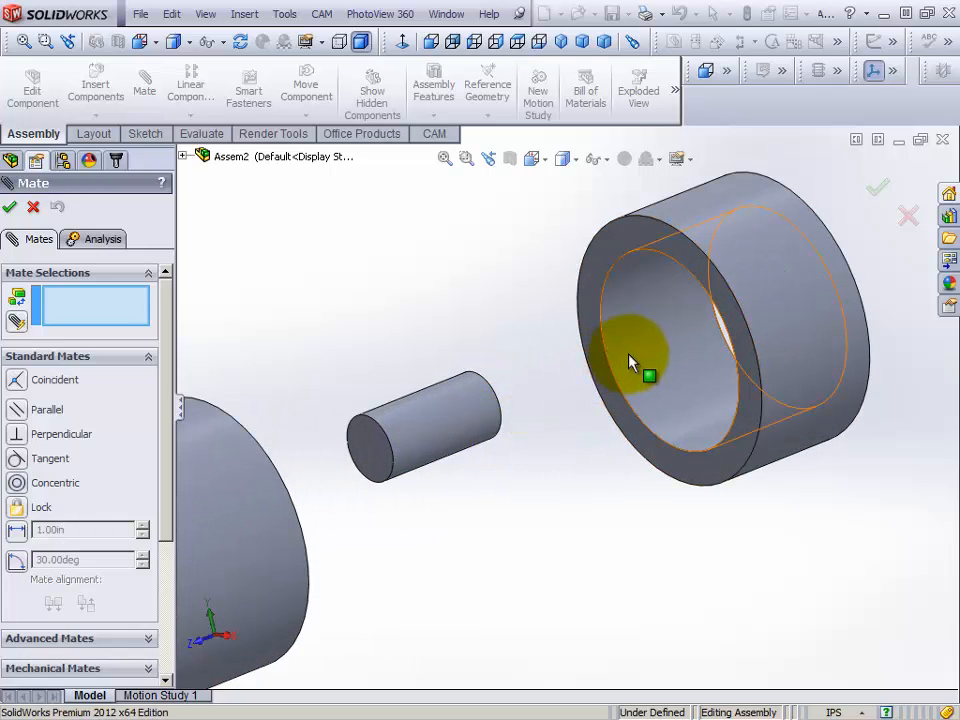
click(650, 352)
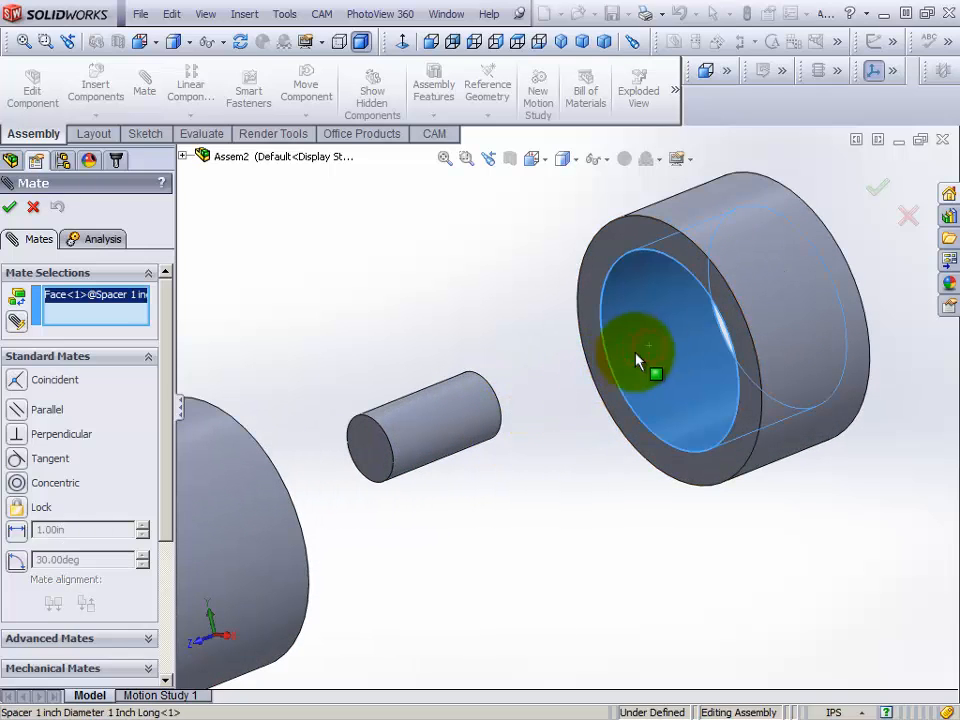
click(408, 418)
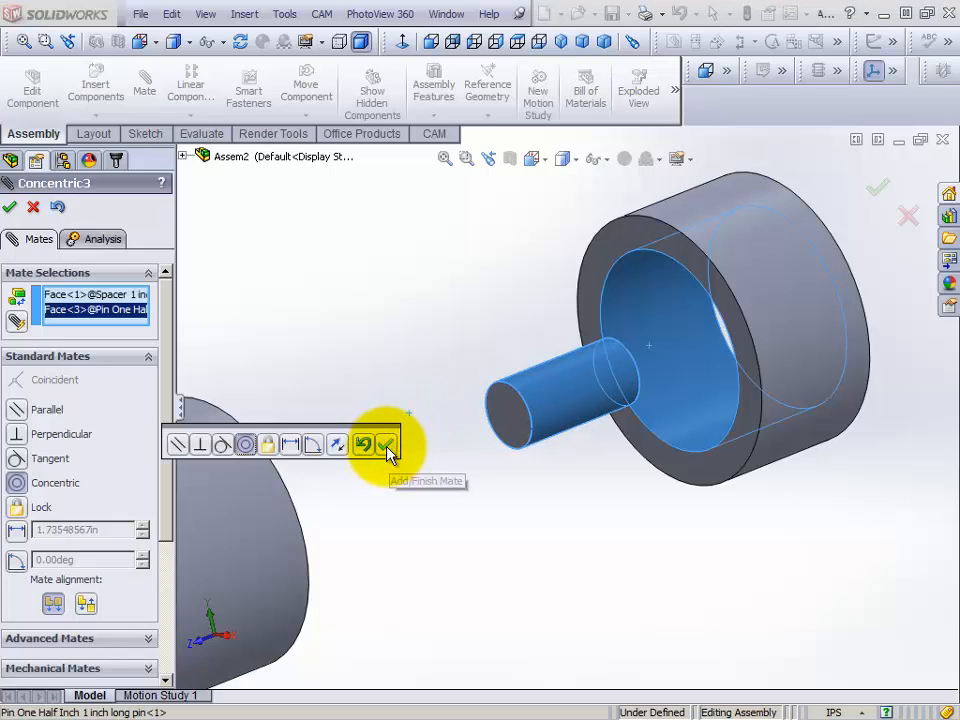
click(387, 450)
- Slide the pin along its axis through the short spacer so it sticks out on the side away from the long spacer
middle_drag(476, 478, 548, 420)
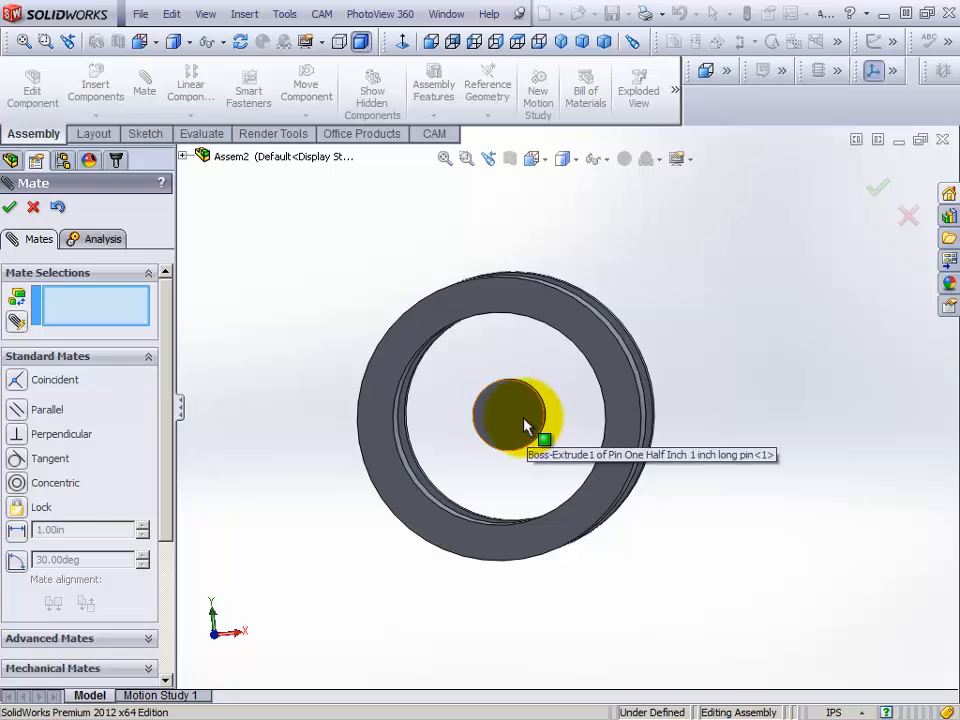
middle_drag(525, 429, 468, 440)
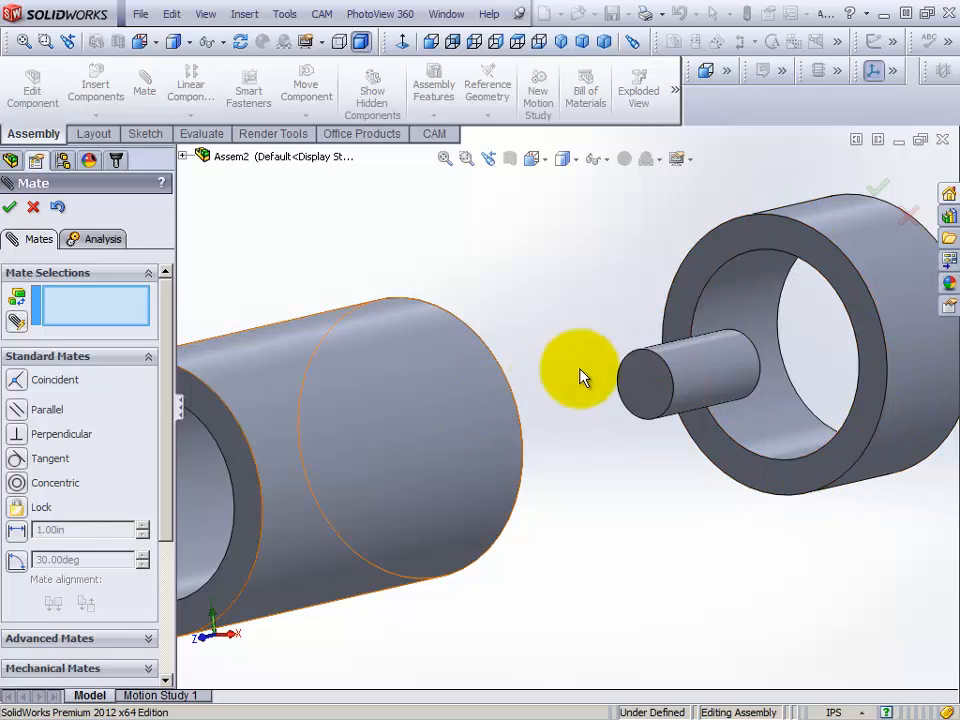
scroll(598, 433, up, 5)
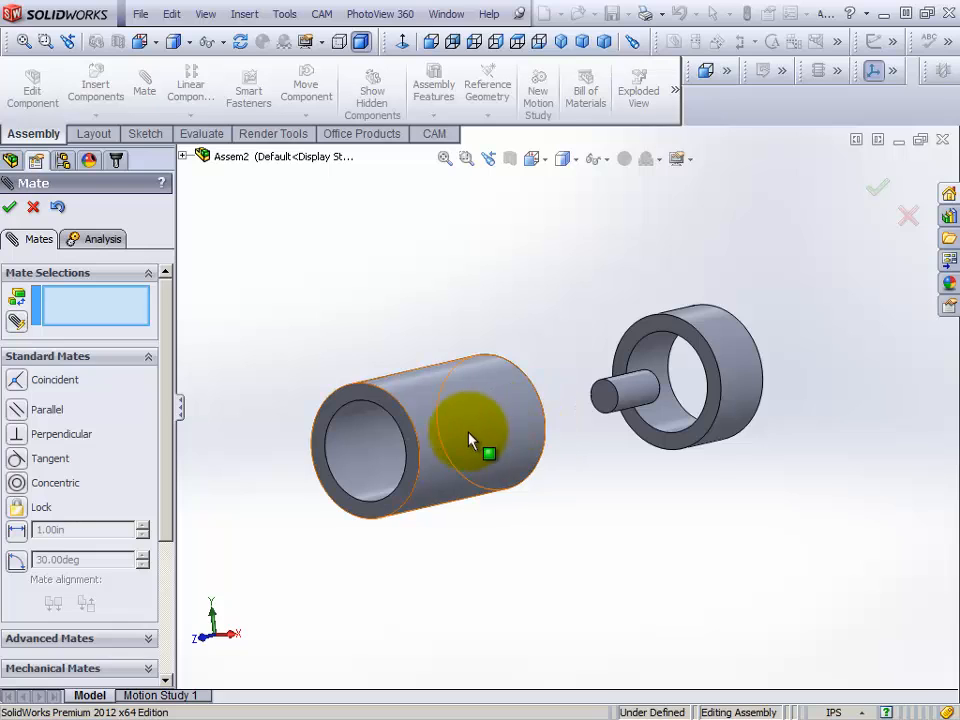
middle_drag(514, 424, 456, 486)
drag(668, 372, 861, 334)
click(615, 452)
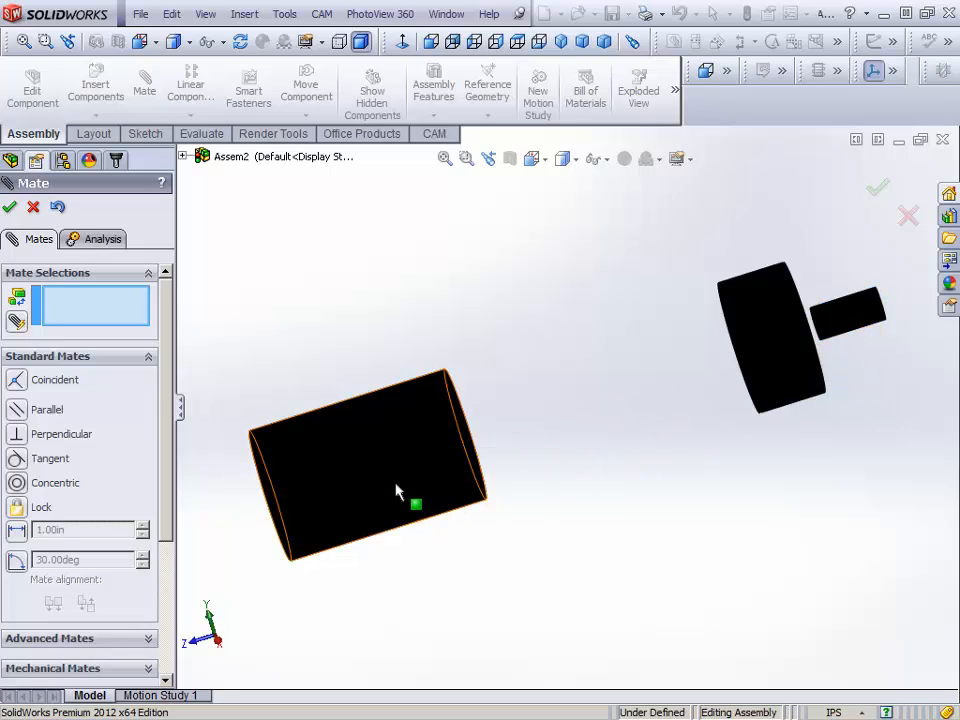
click(609, 497)
mouse_move(437, 462)
middle_down()
mouse_move(459, 489)
mouse_move(450, 396)
mouse_move(484, 321)
mouse_move(445, 433)
middle_up()
drag(445, 433, 557, 392)
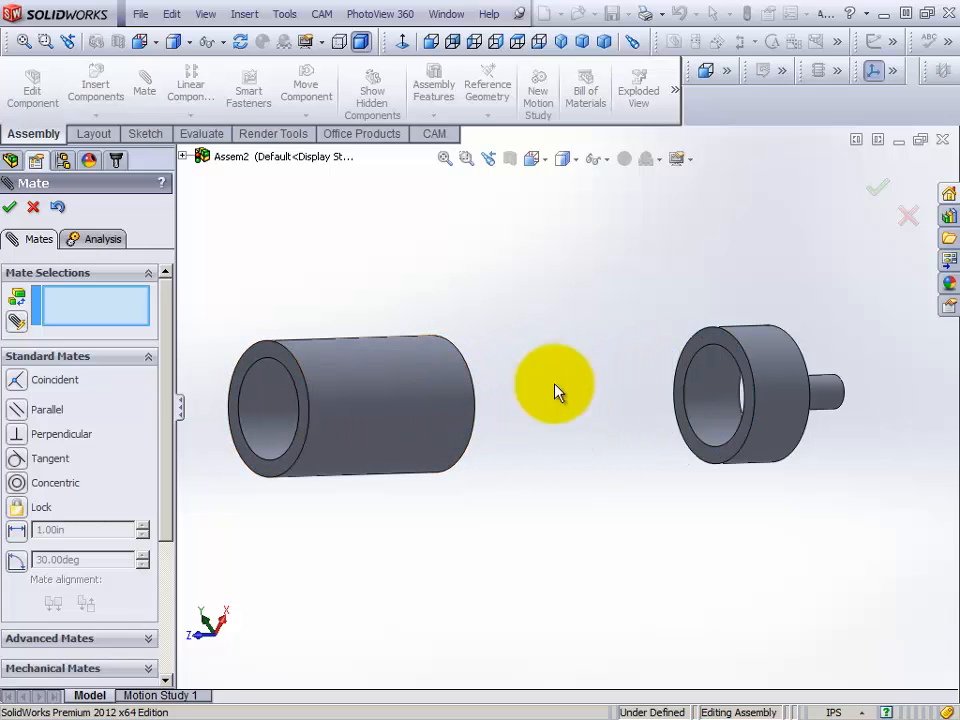
- Add a 1.00 in distance mate between the facing end faces of the short spacer and the long spacer
click(711, 341)
middle_drag(510, 408, 396, 461)
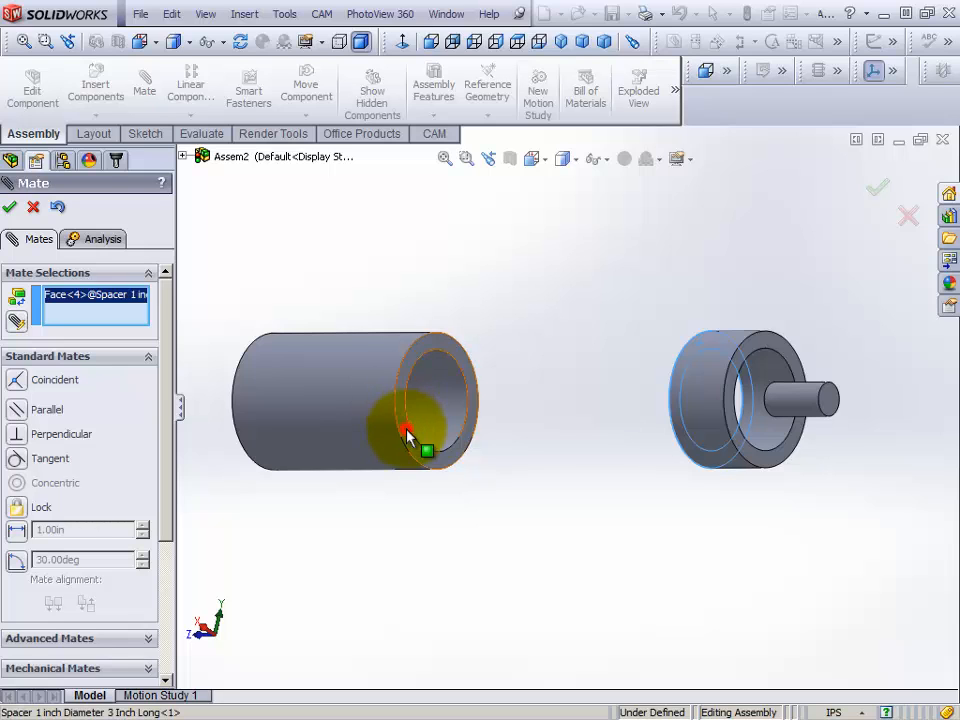
click(407, 436)
middle_drag(506, 499, 542, 497)
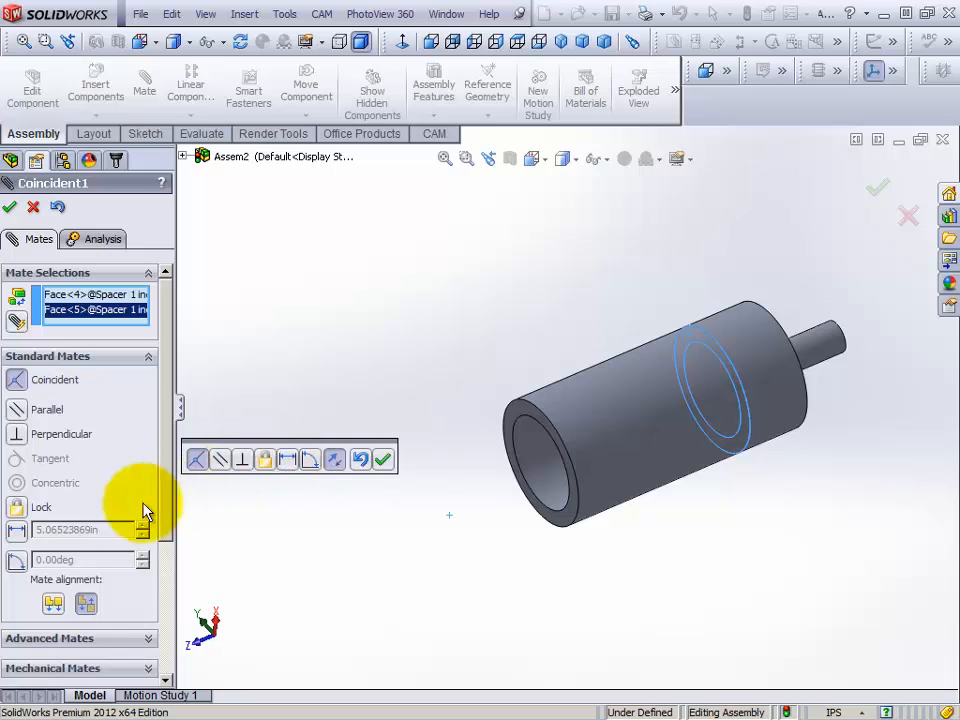
click(15, 533)
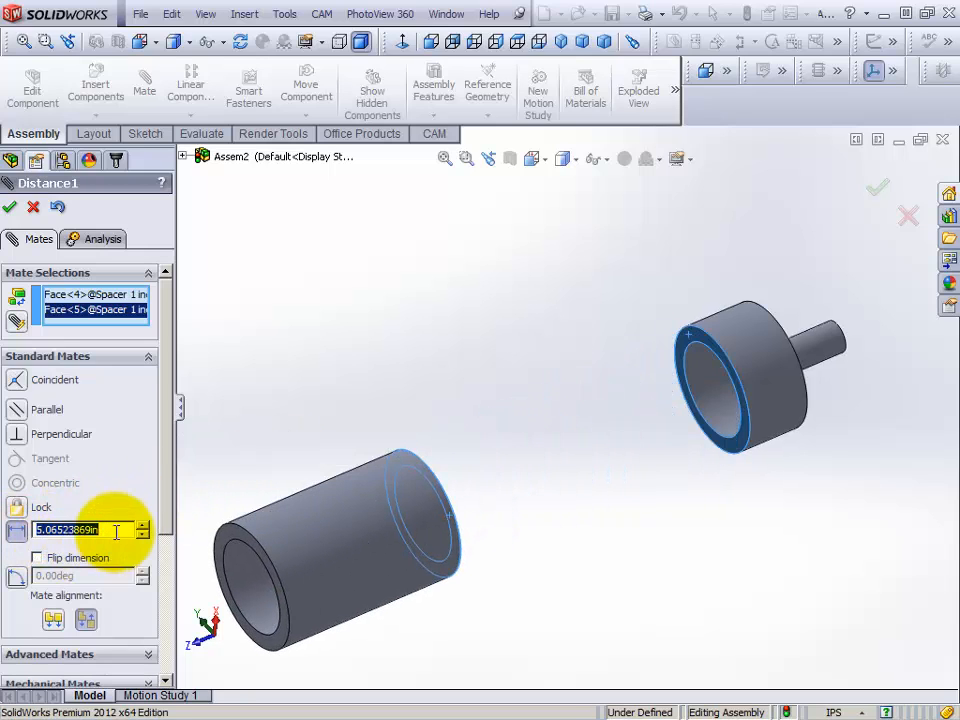
drag(117, 529, 30, 535)
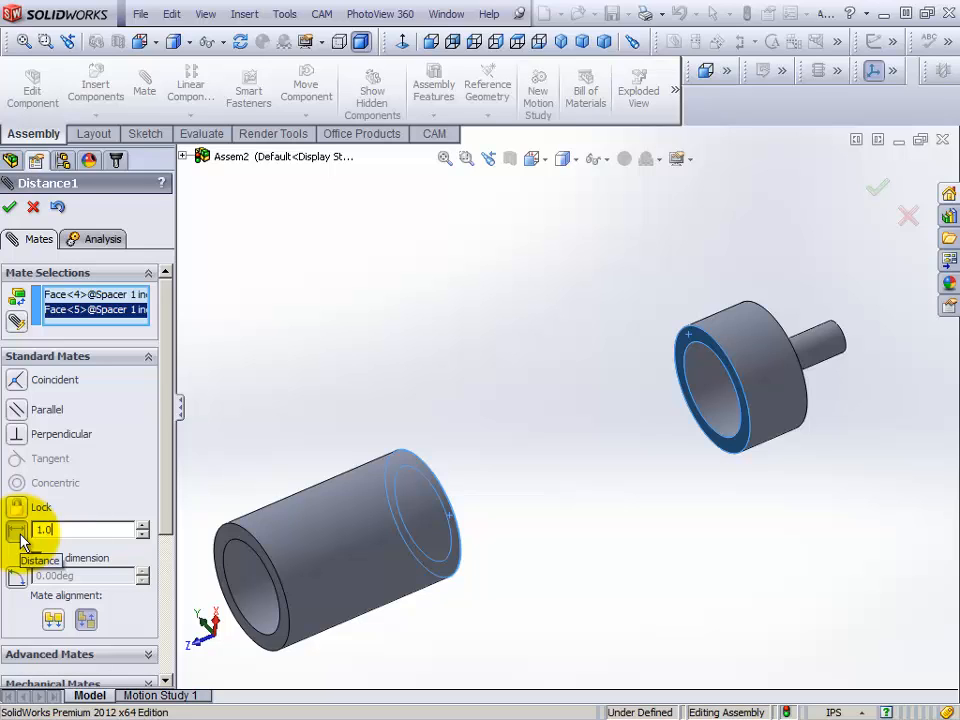
text(1.000)
key(Return)
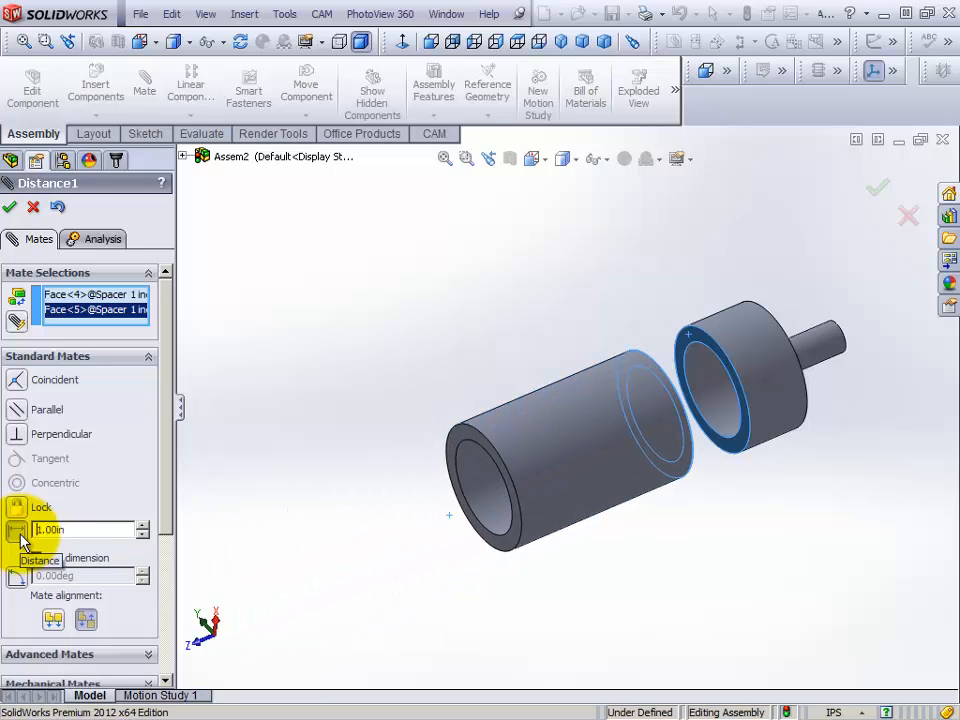
mouse_move(560, 400)
middle_down()
mouse_move(600, 381)
mouse_move(620, 440)
middle_up()
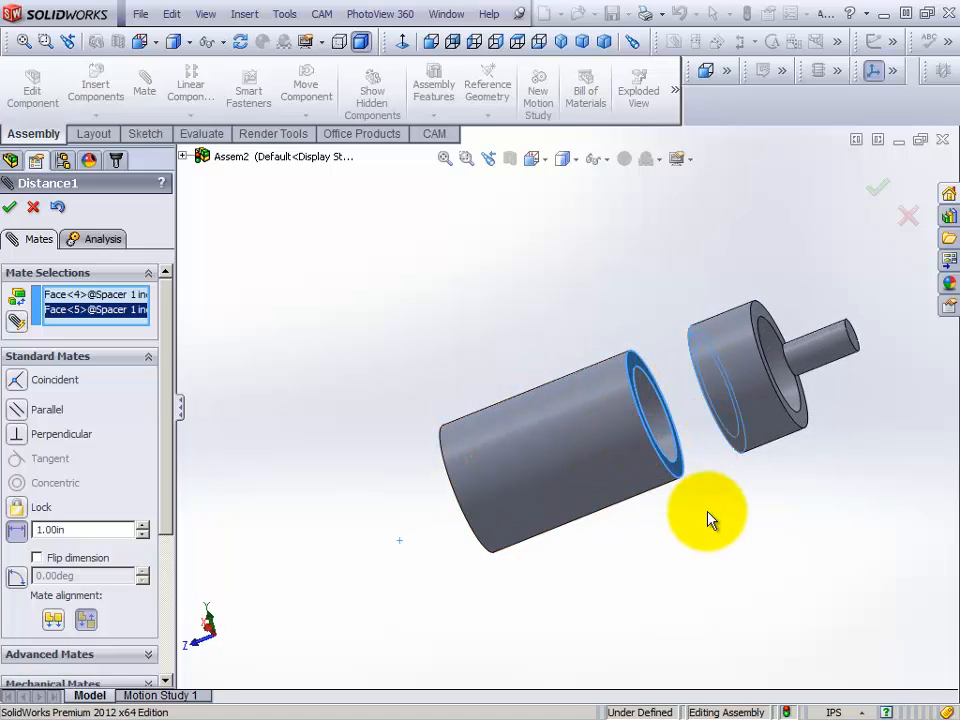
middle_drag(574, 540, 693, 407)
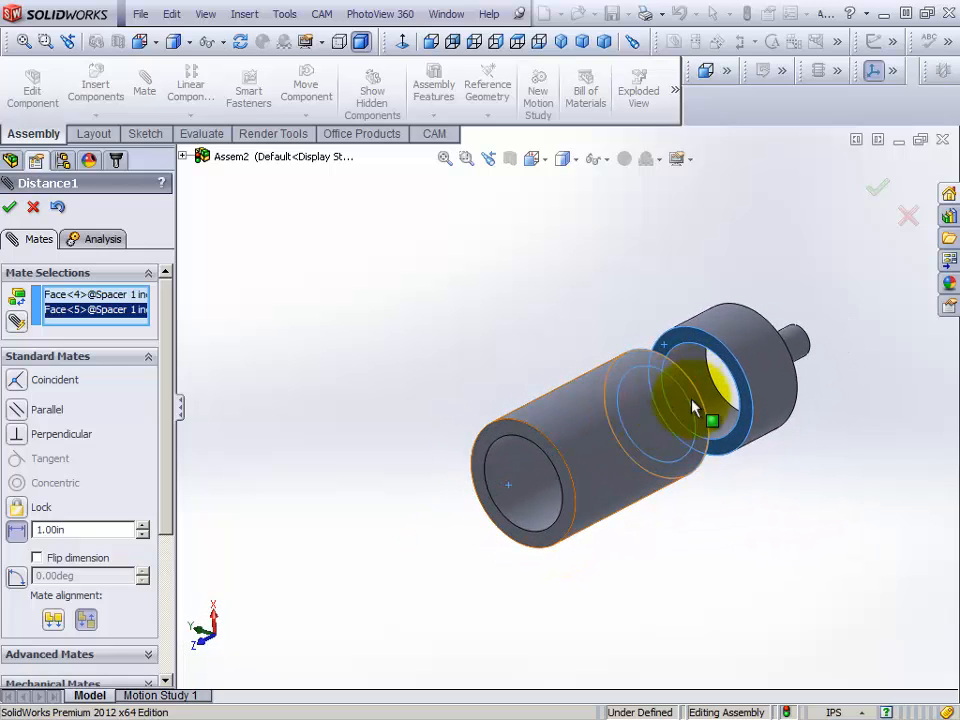
scroll(696, 410, down, 1)
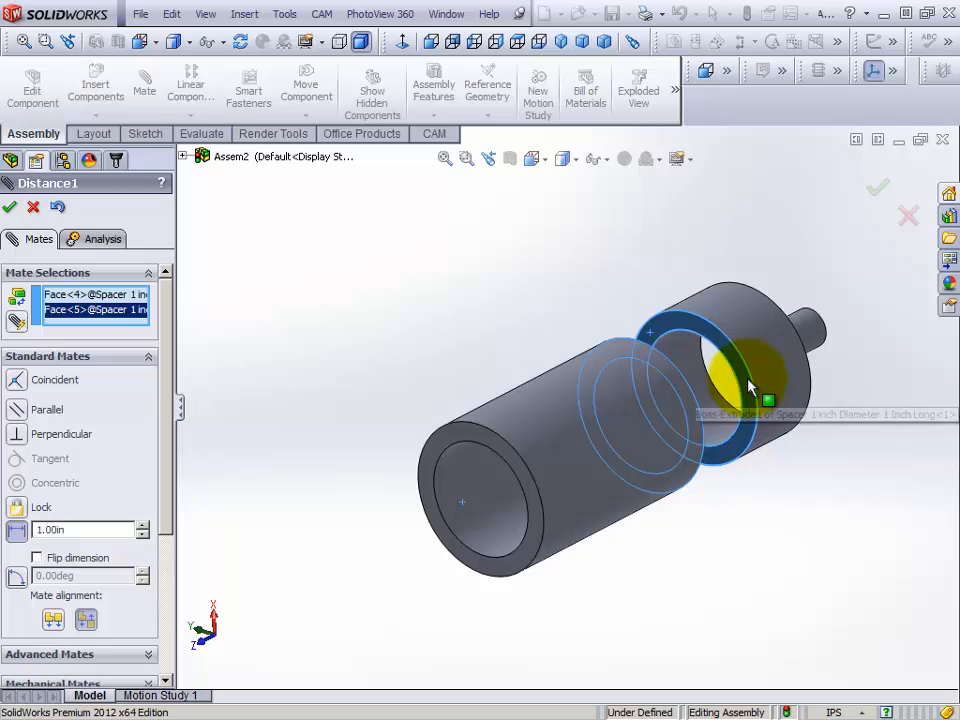
middle_drag(752, 388, 703, 412)
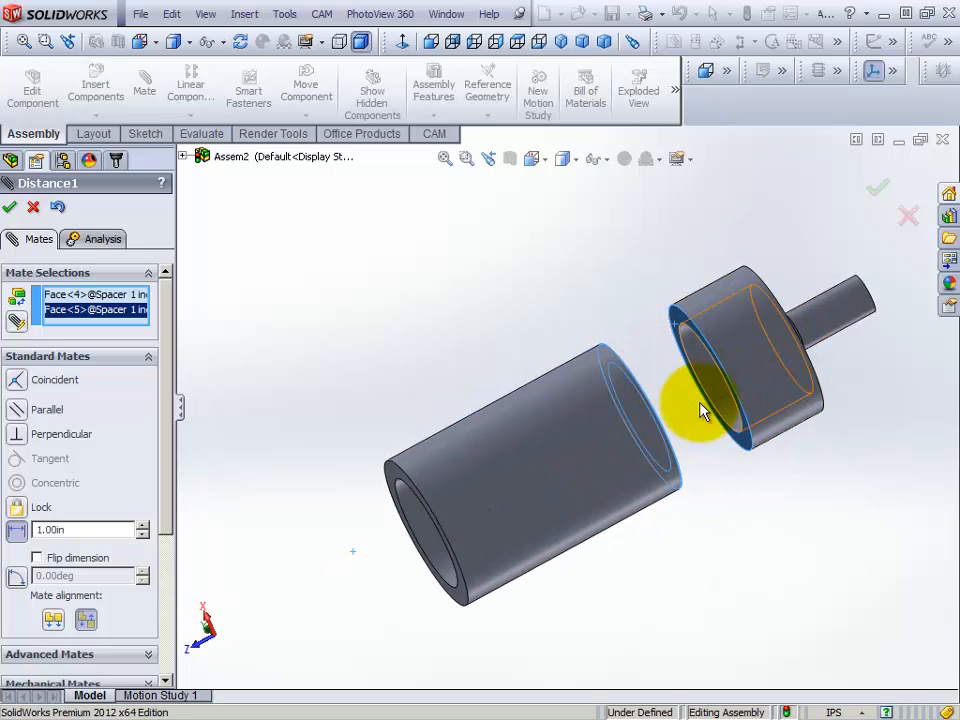
click(447, 305)
middle_drag(804, 418, 617, 565)
click(523, 467)
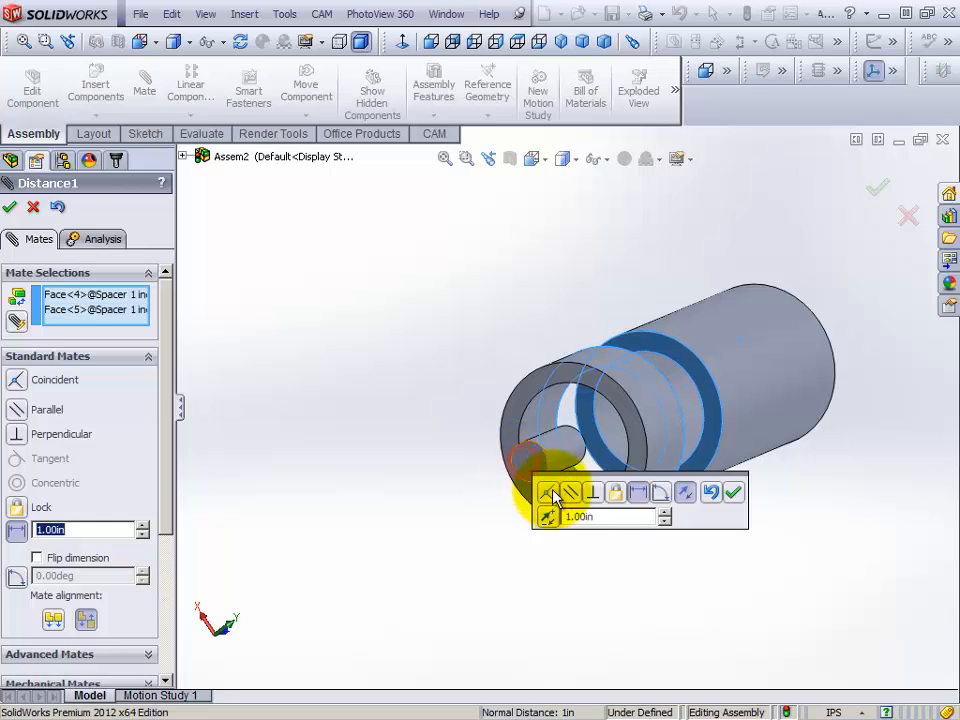
click(735, 492)
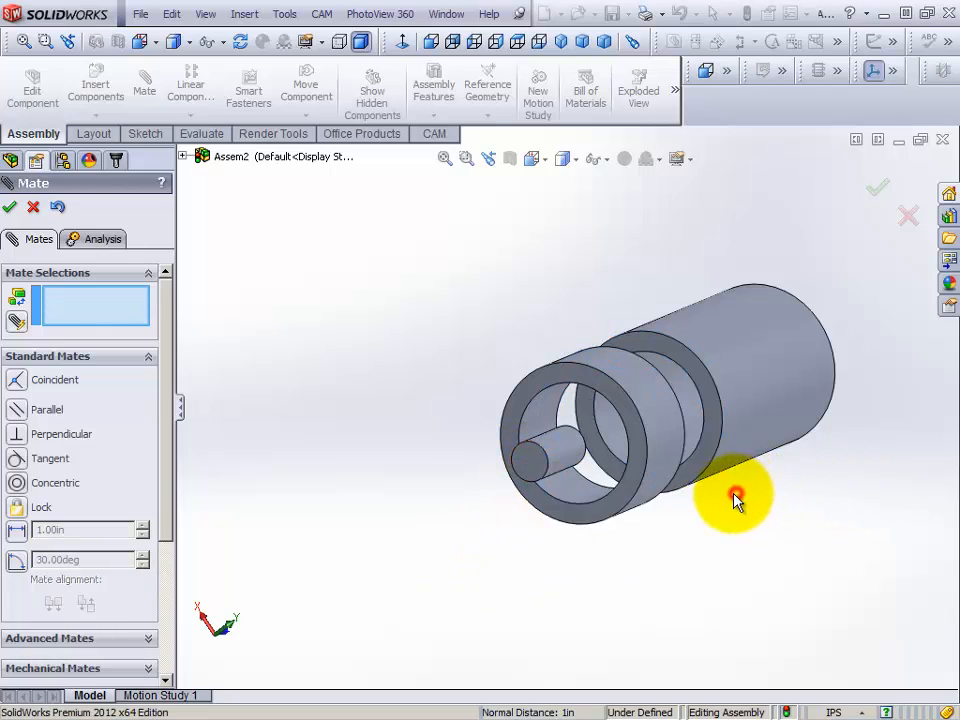
- Add a 0.50 in distance mate between the short spacer's outer end face and the protruding end face of the pin
click(527, 389)
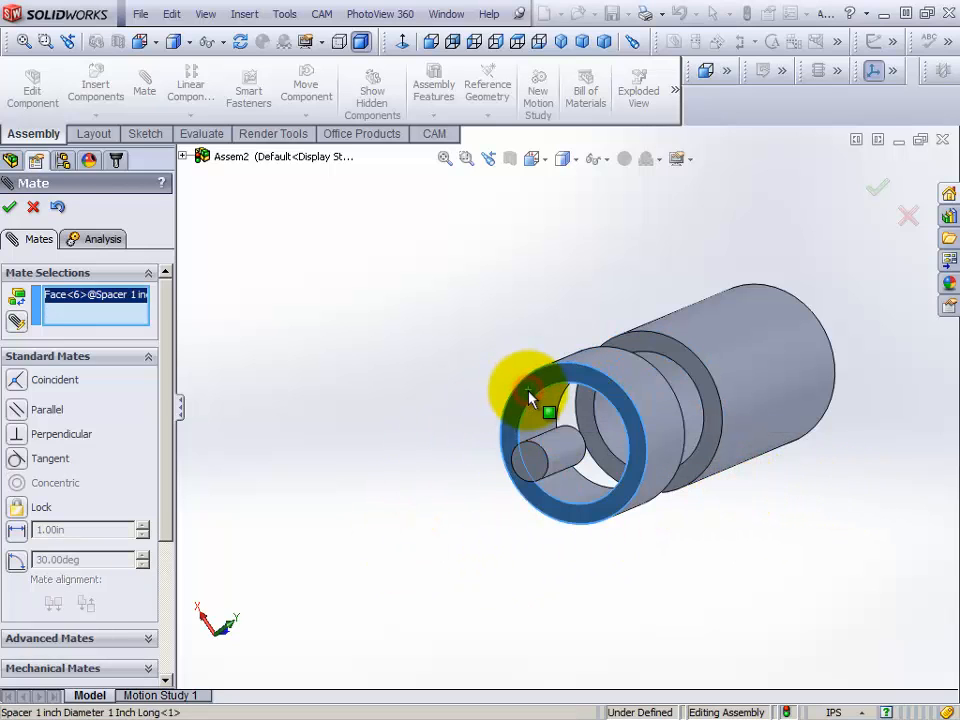
click(537, 465)
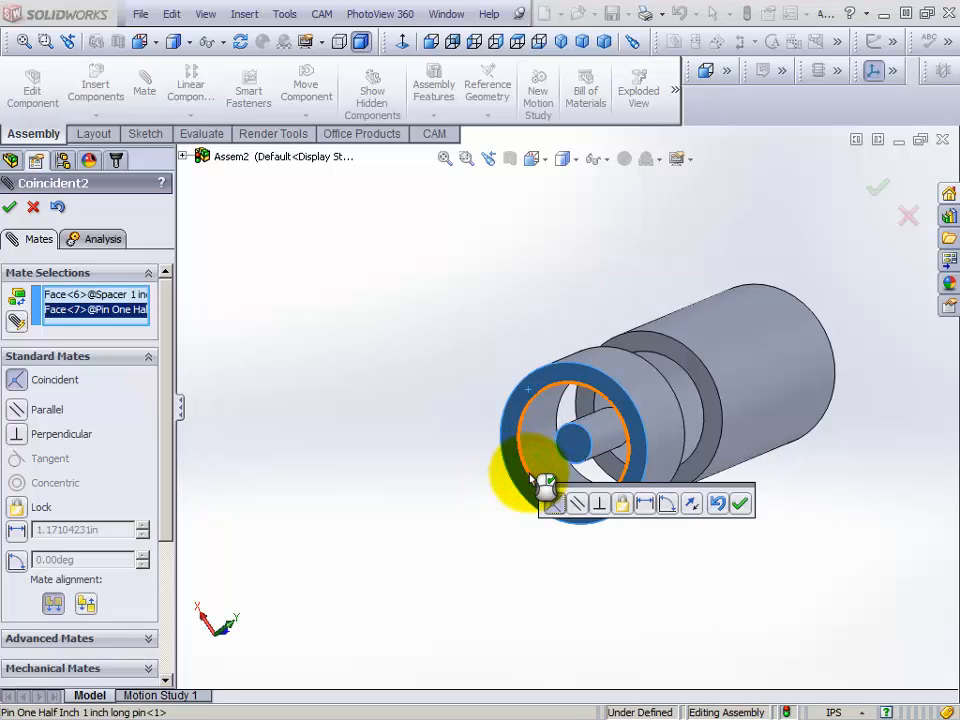
middle_drag(540, 480, 625, 460)
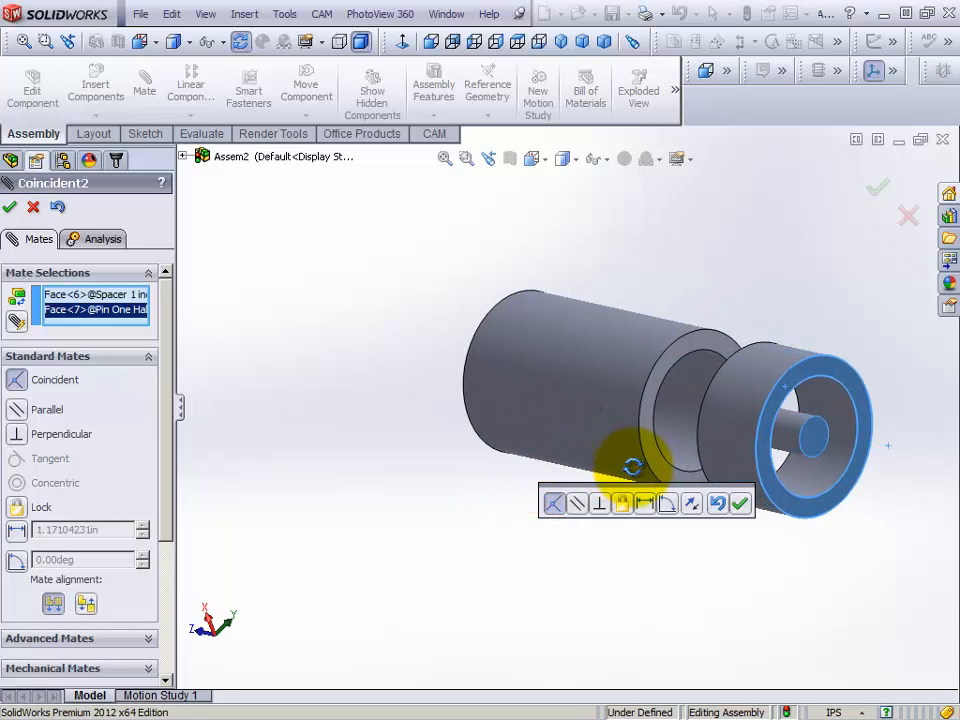
click(645, 504)
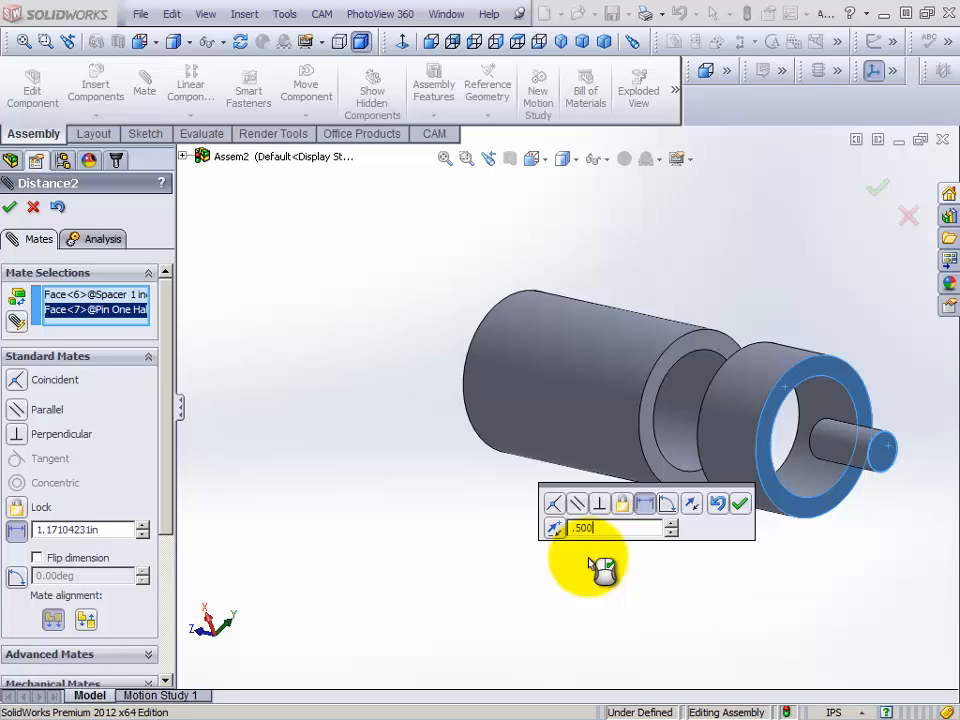
key(Return)
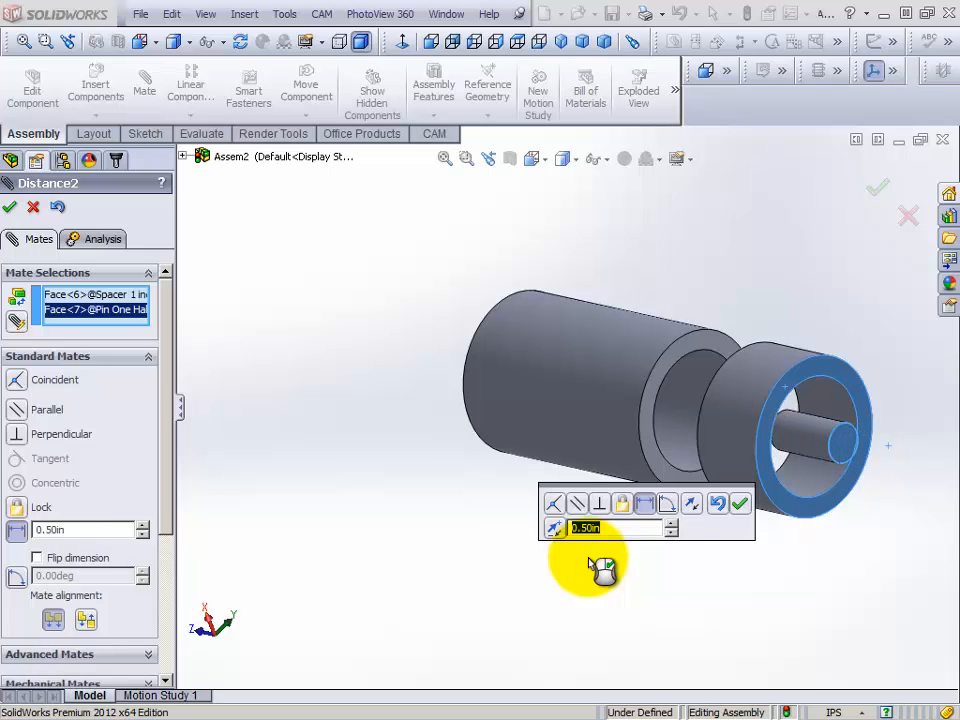
click(741, 506)
middle_drag(739, 510, 733, 574)
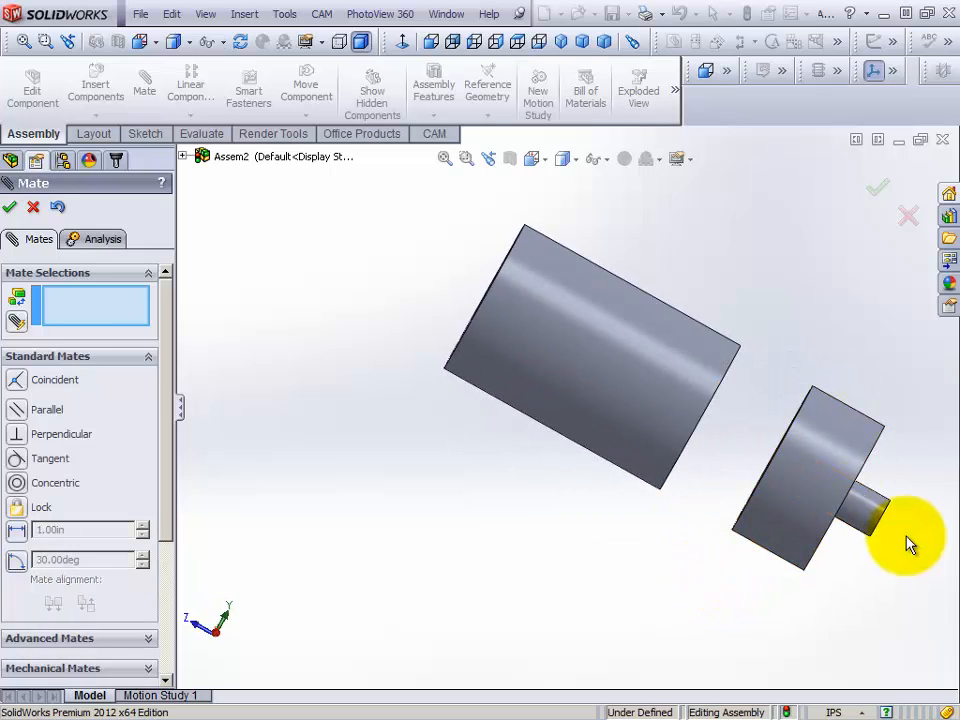
- Examine the mated spacers and pin from both ends of the assembly, checking their alignment and spacing, and finish the Mate command
middle_drag(799, 553, 621, 467)
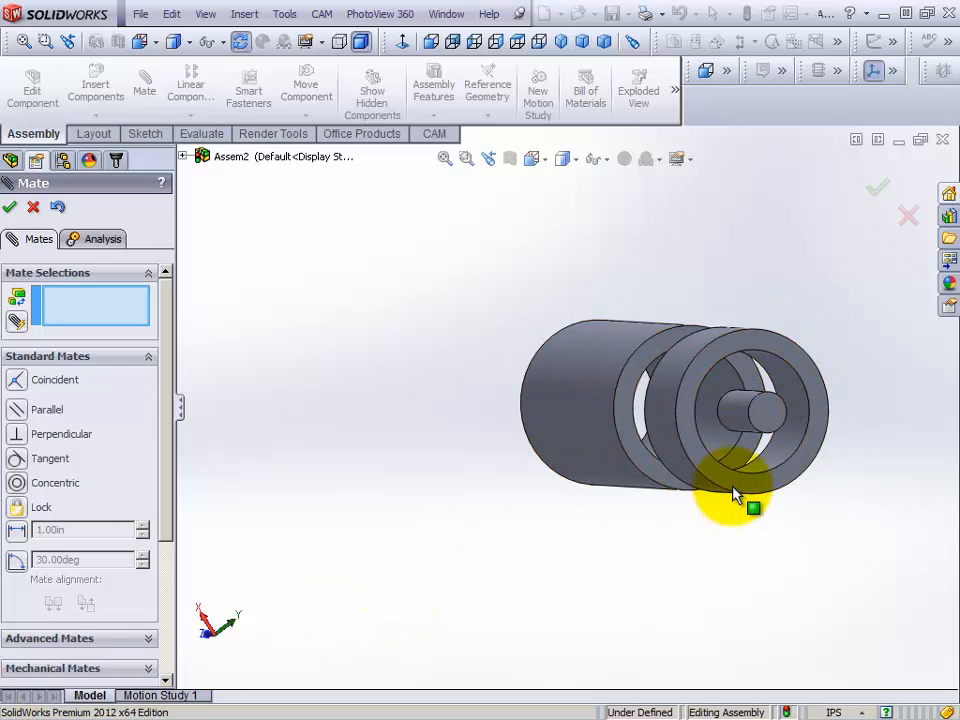
middle_drag(733, 493, 758, 378)
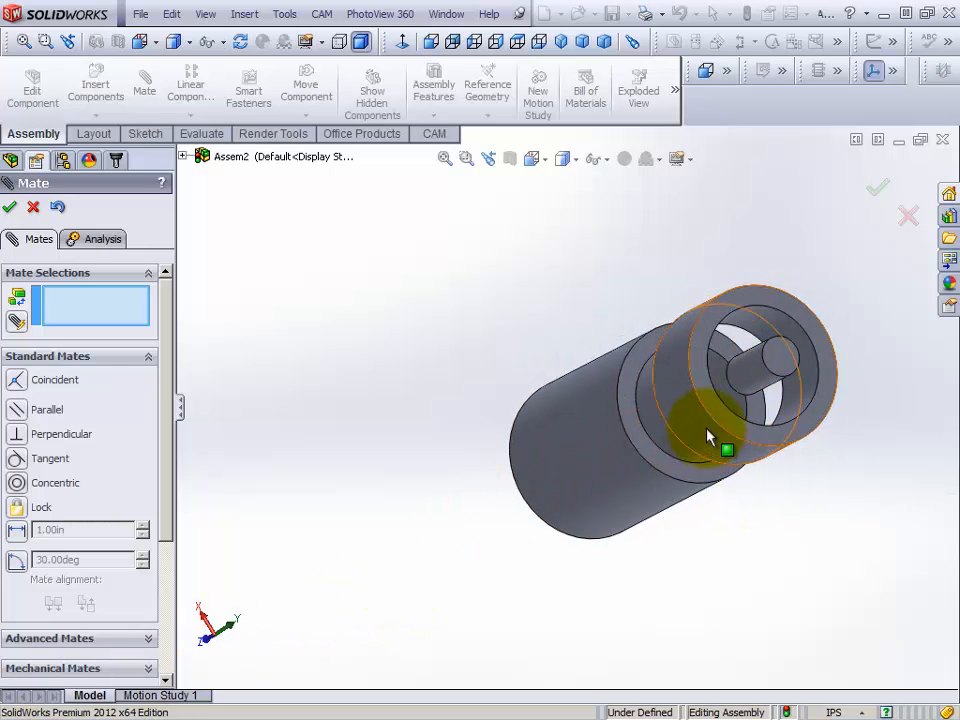
middle_drag(708, 437, 747, 524)
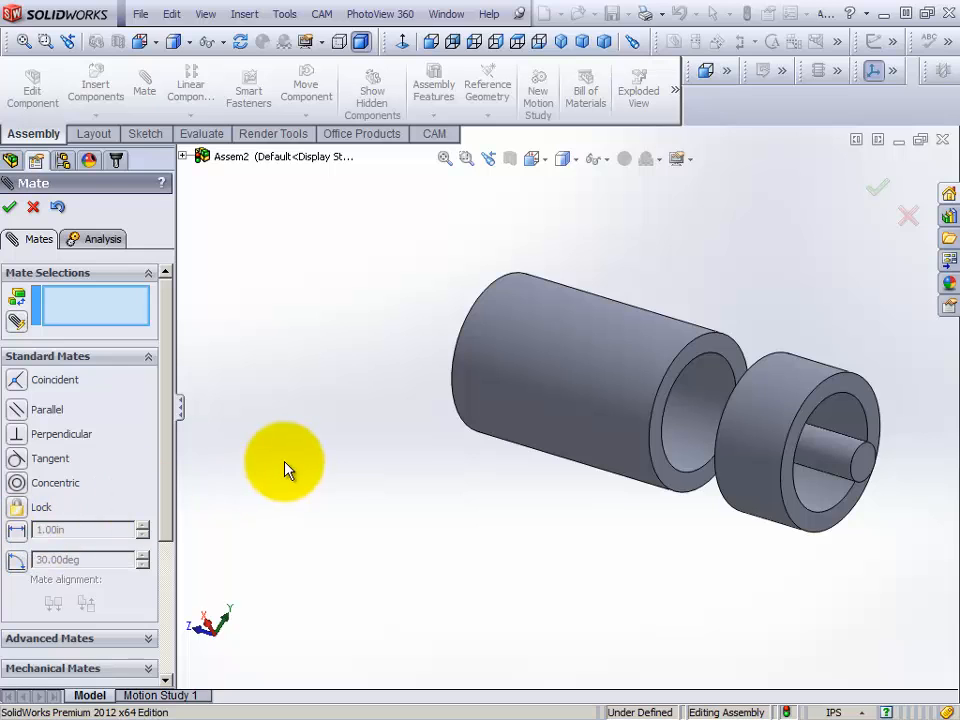
middle_drag(369, 527, 491, 499)
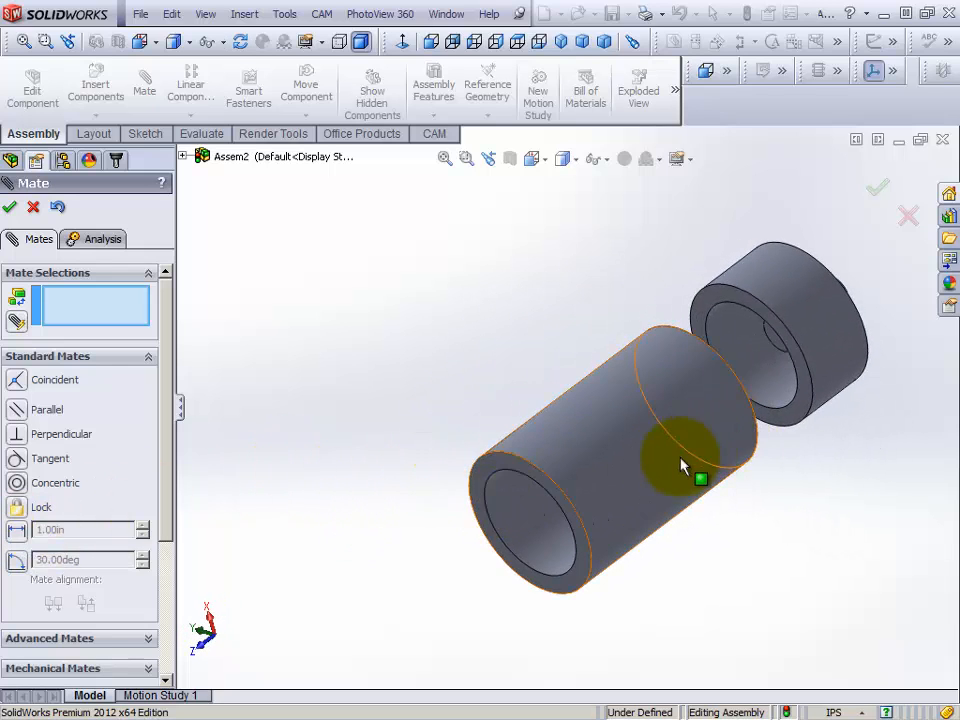
scroll(681, 461, up, 1)
scroll(663, 330, up, 1)
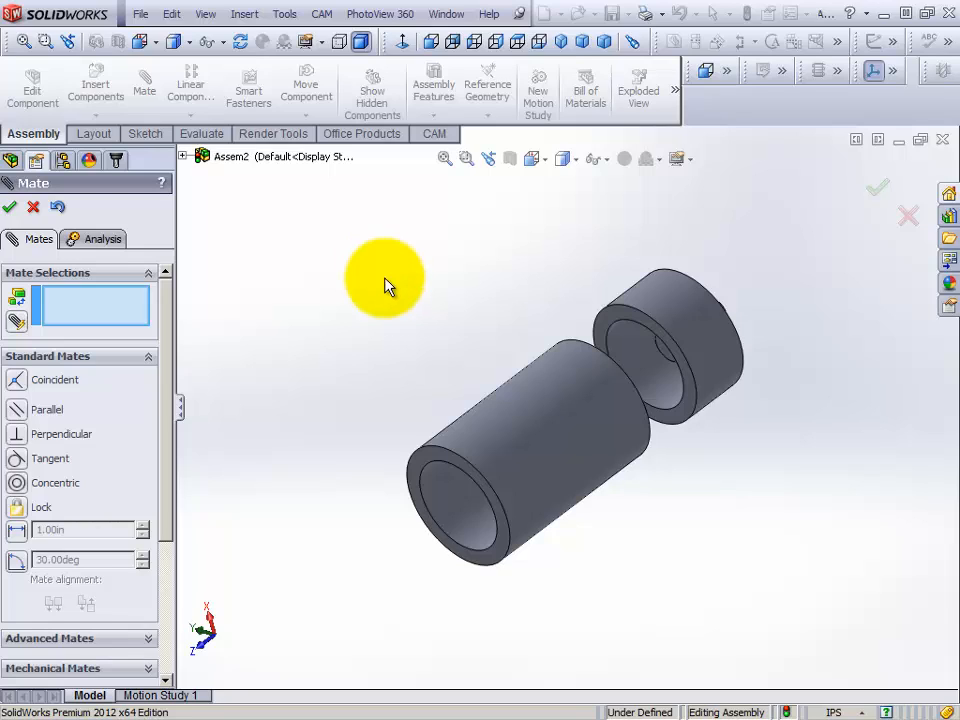
middle_drag(424, 326, 394, 307)
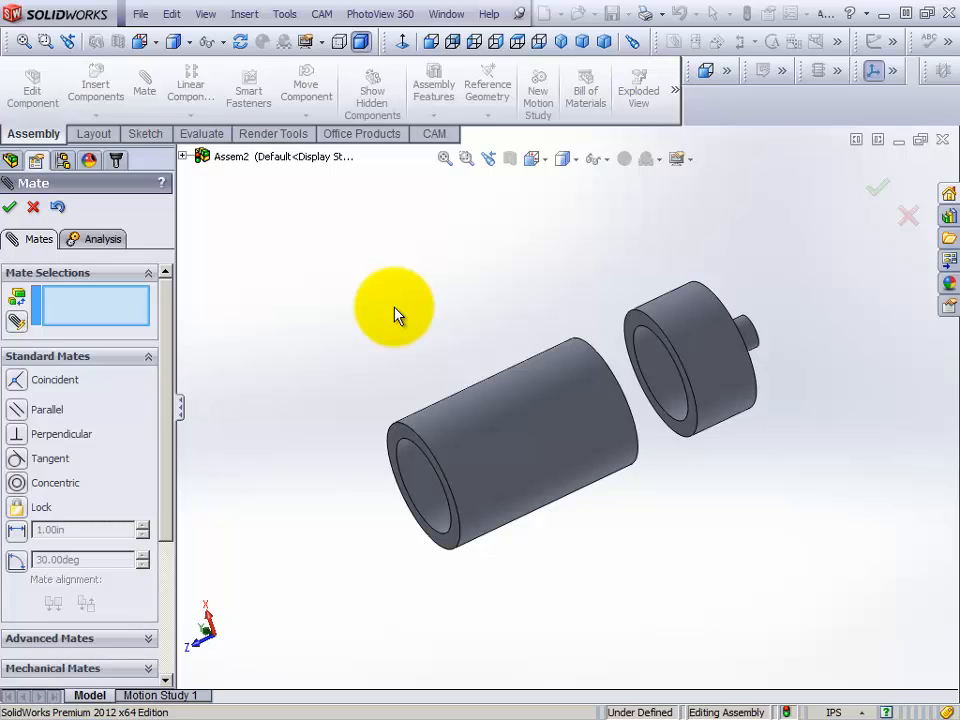
click(10, 208)
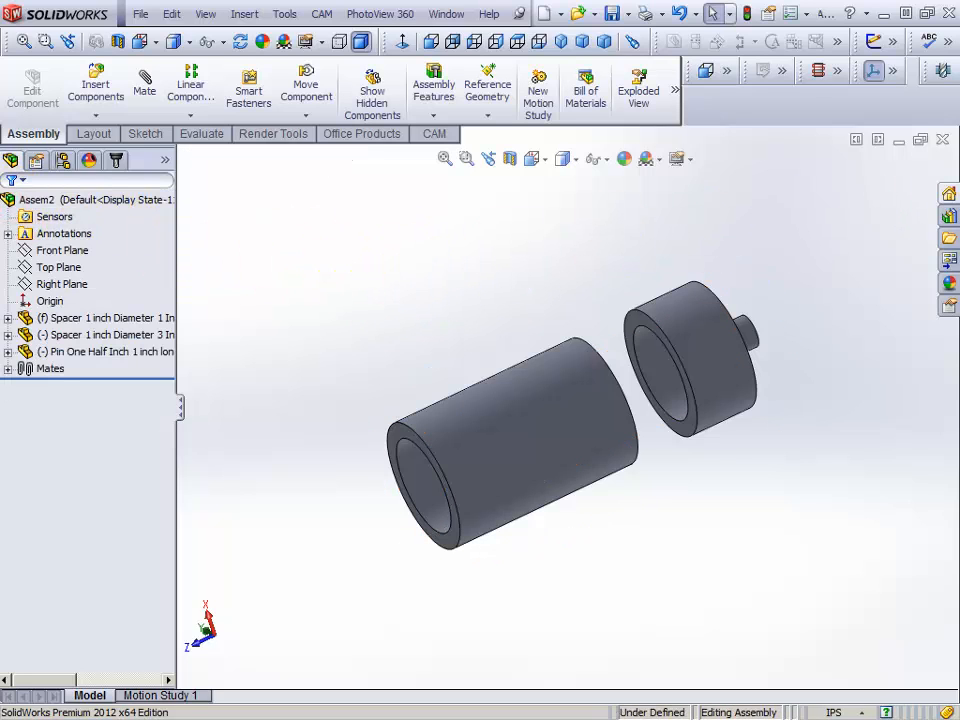